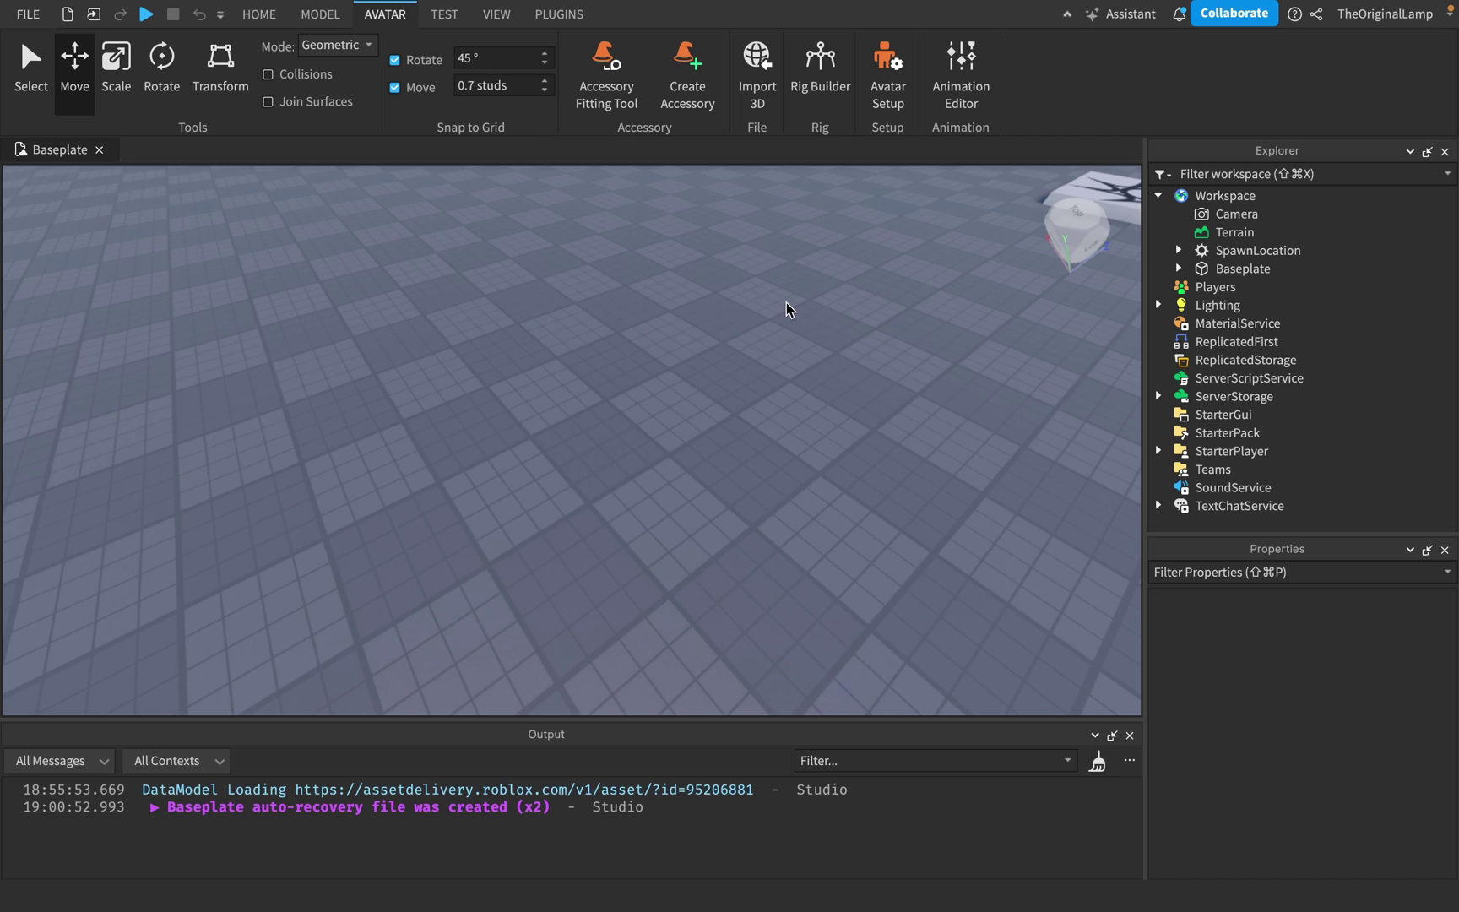
Generate an R15 masculine Mesh Avatar (2016) rig and shift it slightly across the baseplate.
{"action": "key", "text": "s"}
{"action": "right_click_drag", "start_coordinate": [787, 304], "coordinate": [785, 303]}
{"action": "key", "text": "w"}
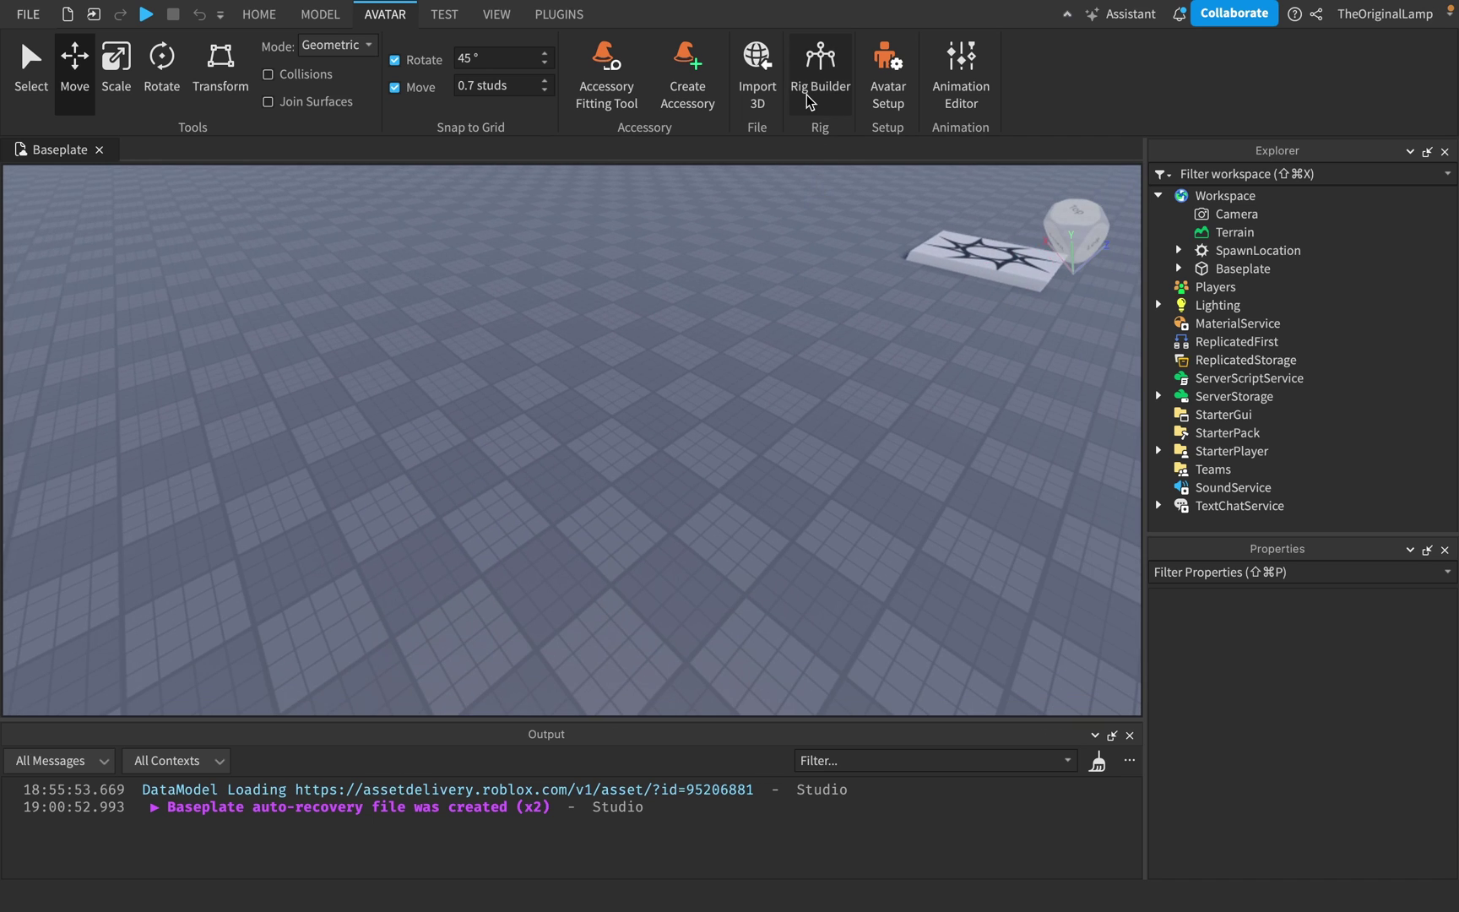
{"action": "left_click", "coordinate": [820, 68]}
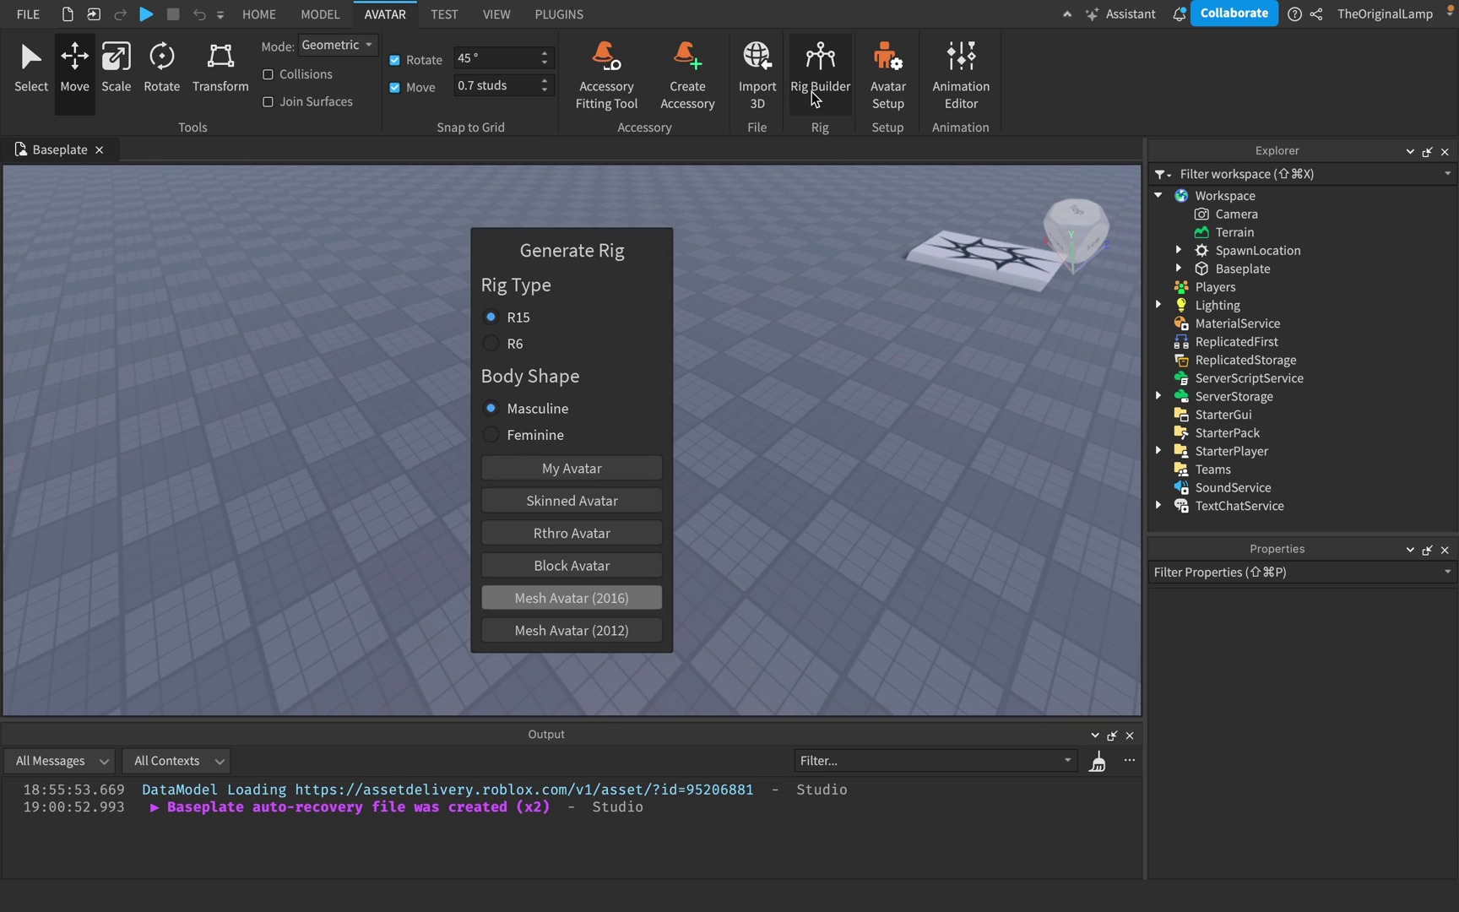
{"action": "left_click", "coordinate": [621, 598]}
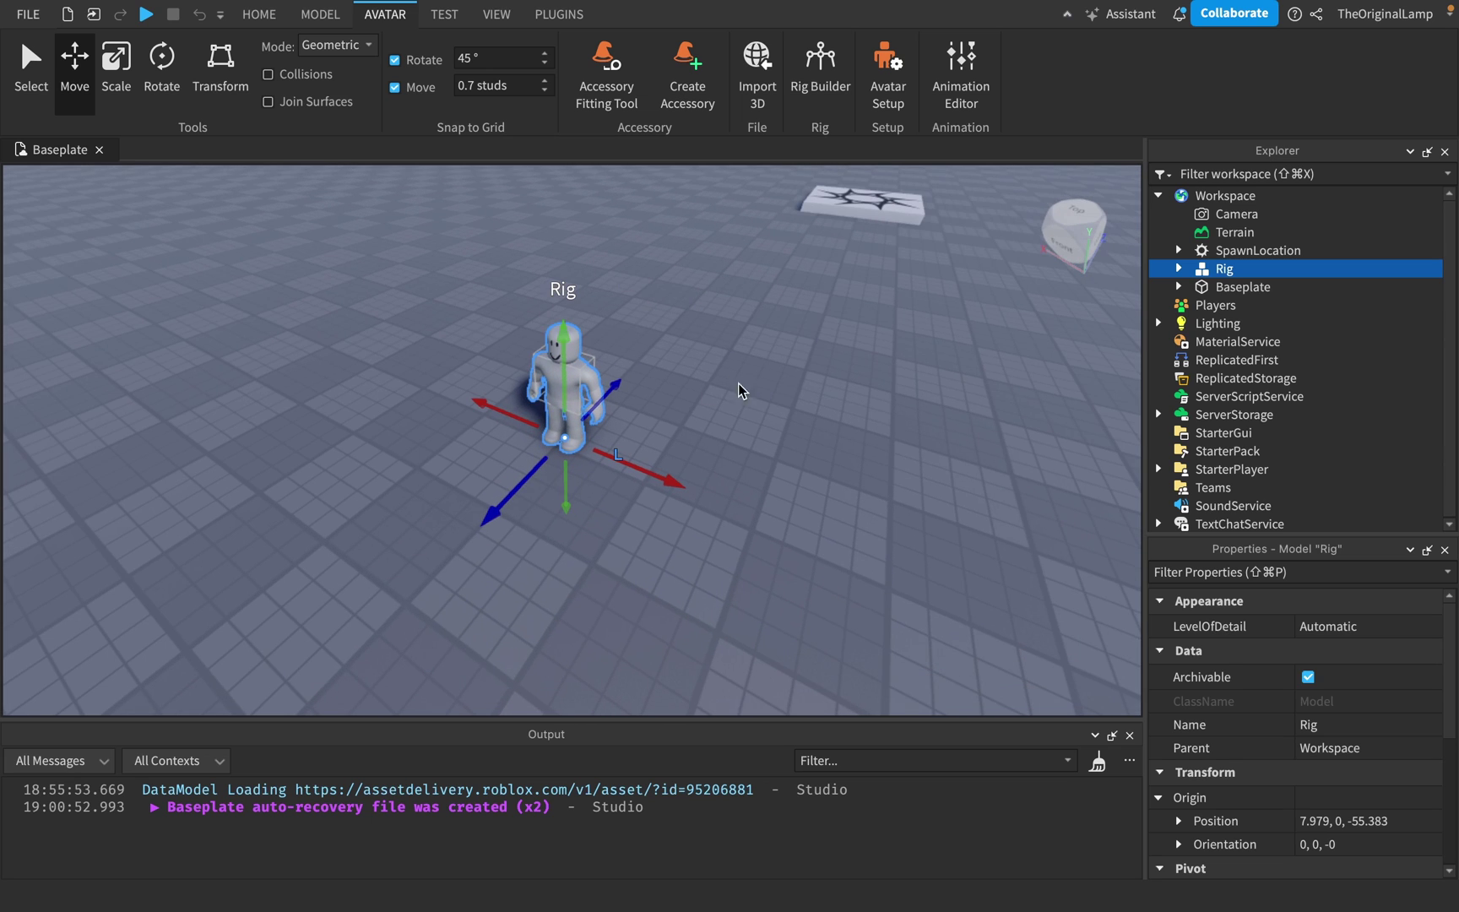
{"action": "left_click_drag", "start_coordinate": [545, 452], "coordinate": [612, 461]}
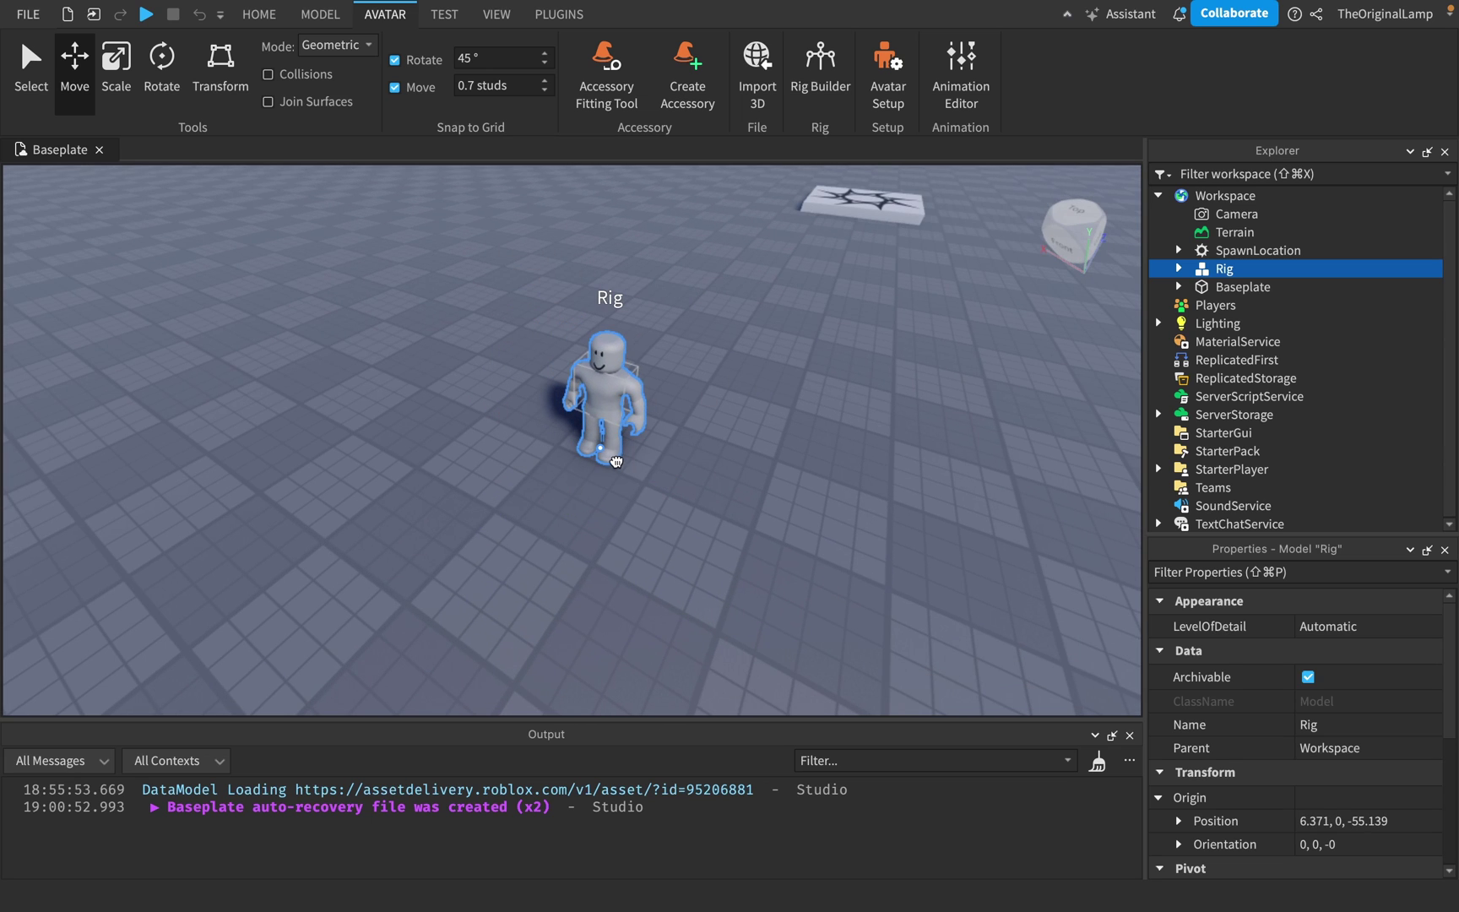
Open the Animation Editor and choose the rig as the model to animate.
{"action": "key", "text": "w"}
{"action": "right_click_drag", "start_coordinate": [720, 471], "coordinate": [772, 448]}
{"action": "left_click", "coordinate": [772, 447]}
{"action": "key", "text": "w"}
{"action": "key", "text": "a"}
{"action": "key", "text": "d"}
{"action": "key", "text": "s"}
{"action": "key", "text": "w"}
{"action": "key", "text": "d"}
{"action": "left_click", "coordinate": [681, 391]}
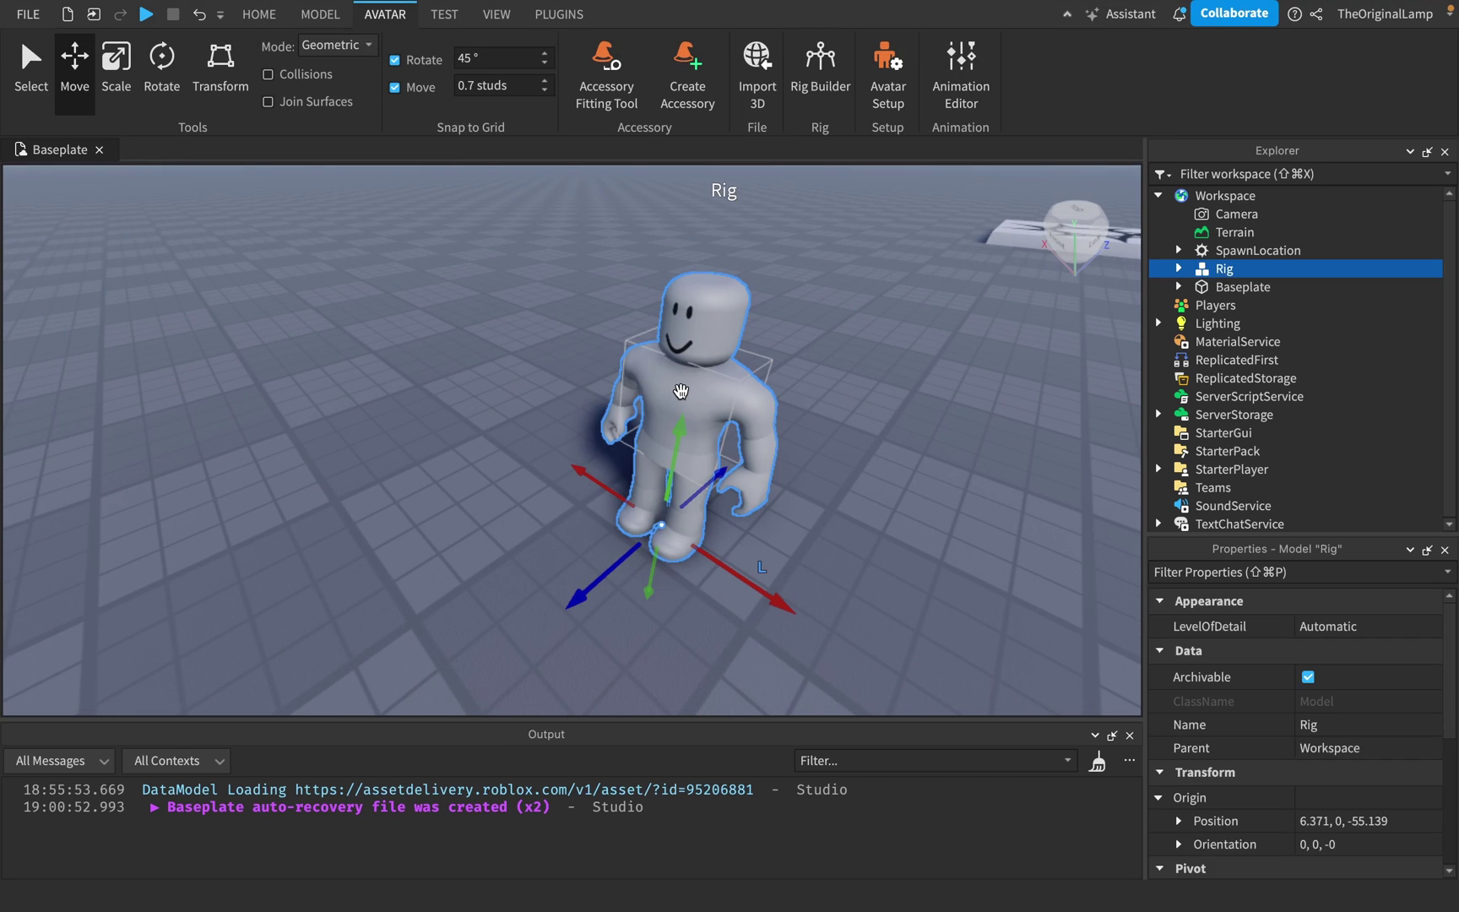
{"action": "left_click", "coordinate": [955, 84]}
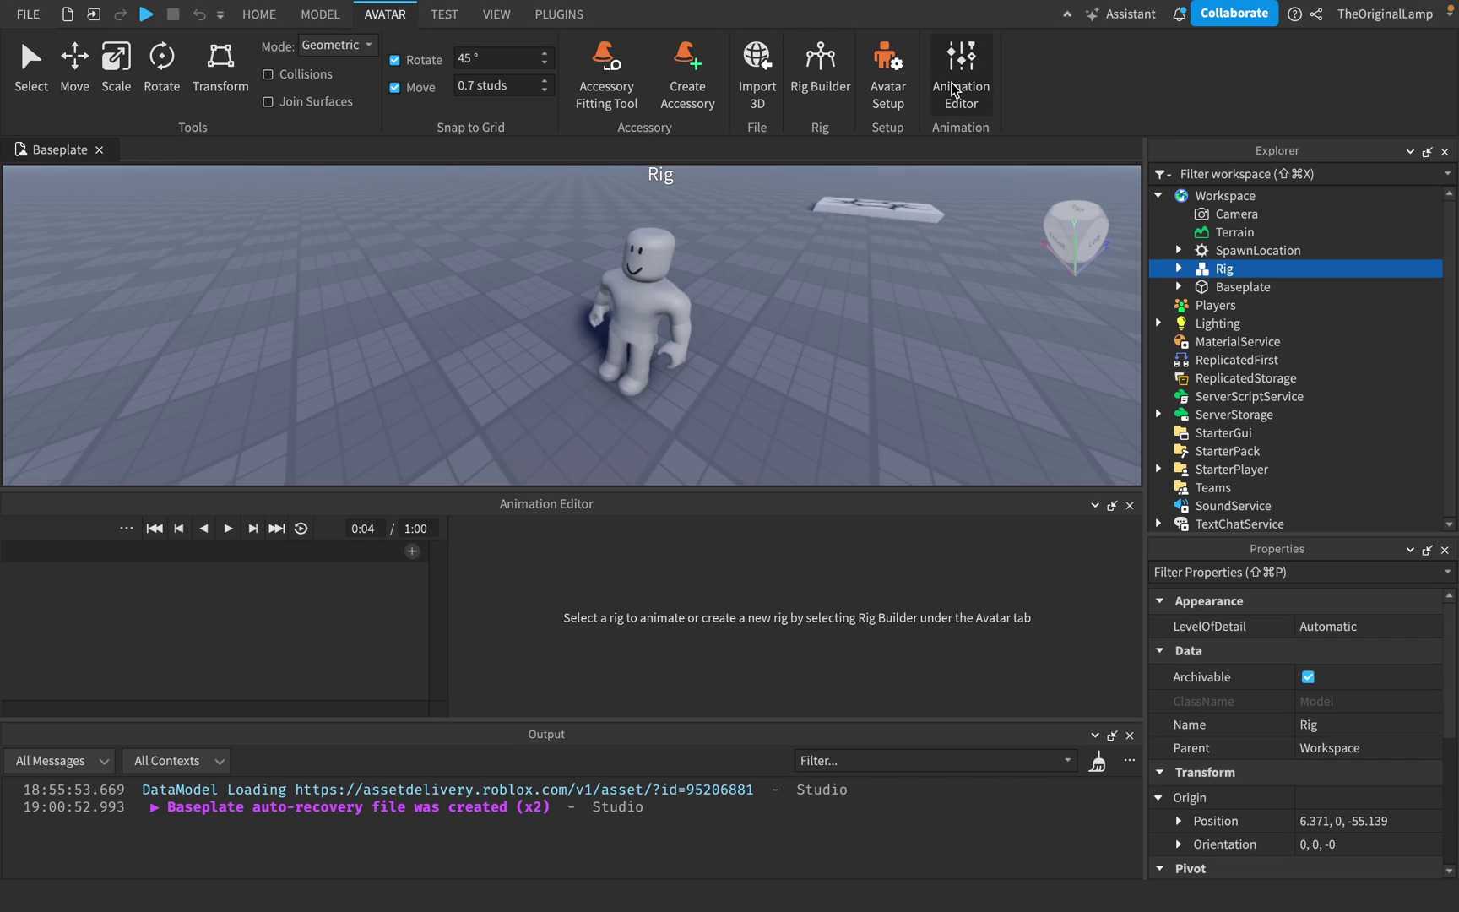
{"action": "left_click", "coordinate": [669, 325]}
Create an animation for the rig named TestAnim.
{"action": "left_click_drag", "start_coordinate": [663, 603], "coordinate": [468, 604]}
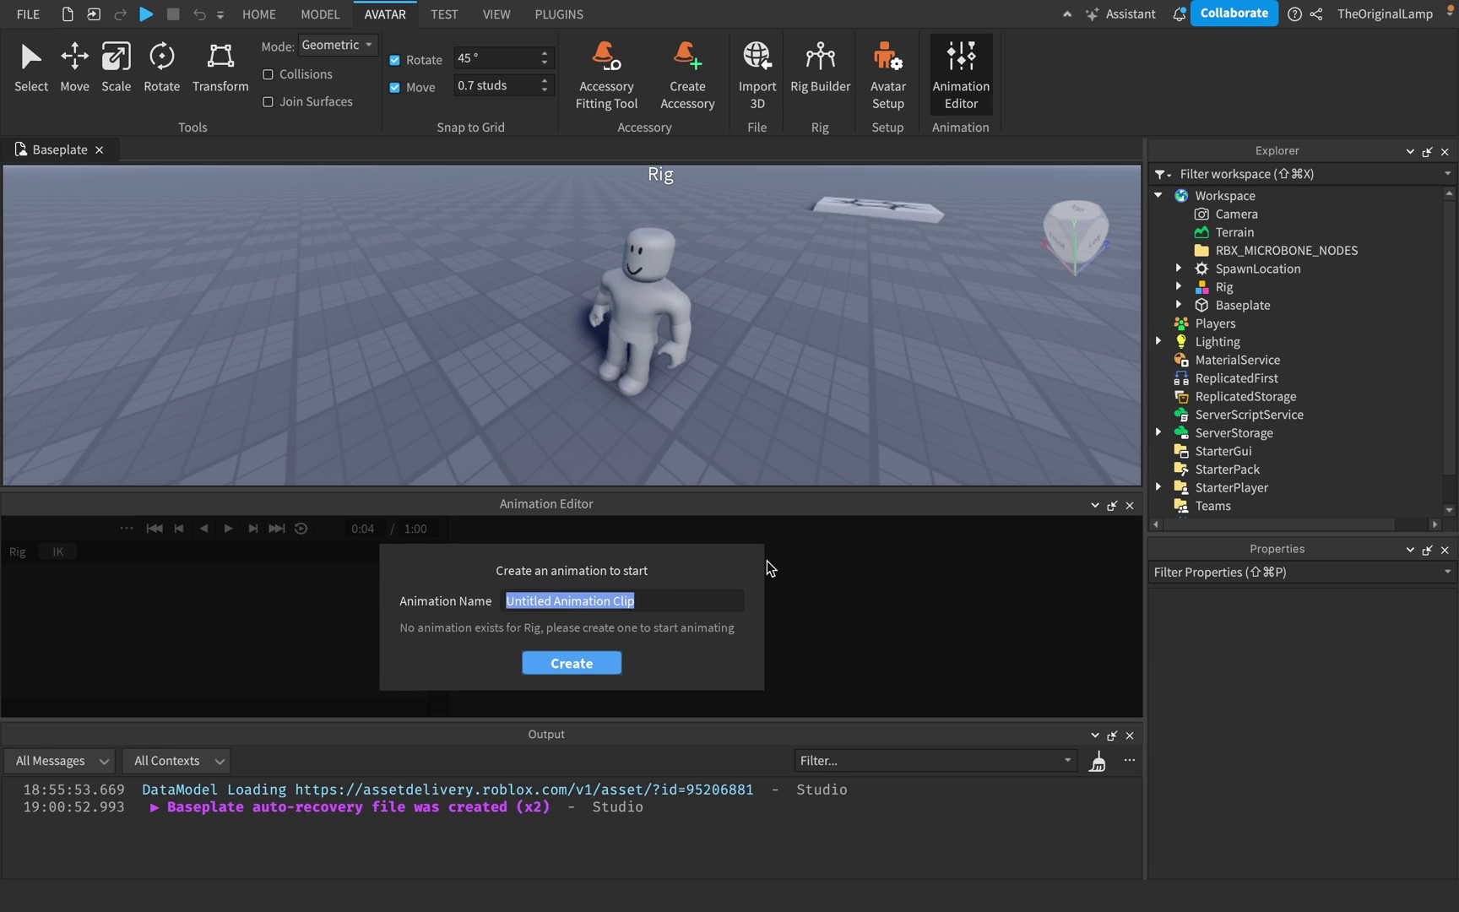
{"action": "type", "text": "TestAnim"}
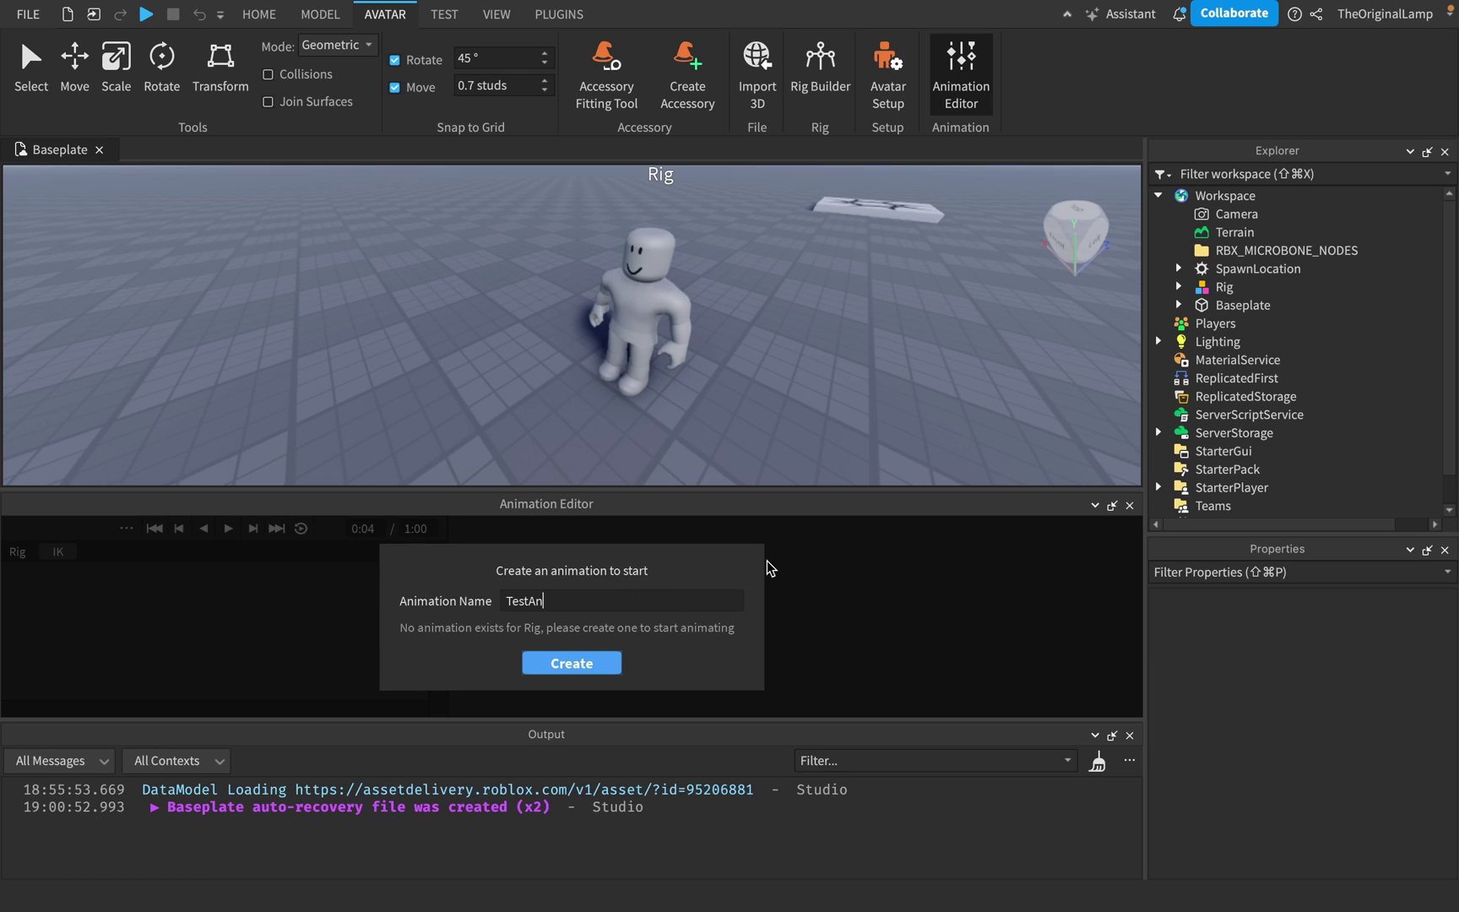
{"action": "left_click", "coordinate": [610, 659]}
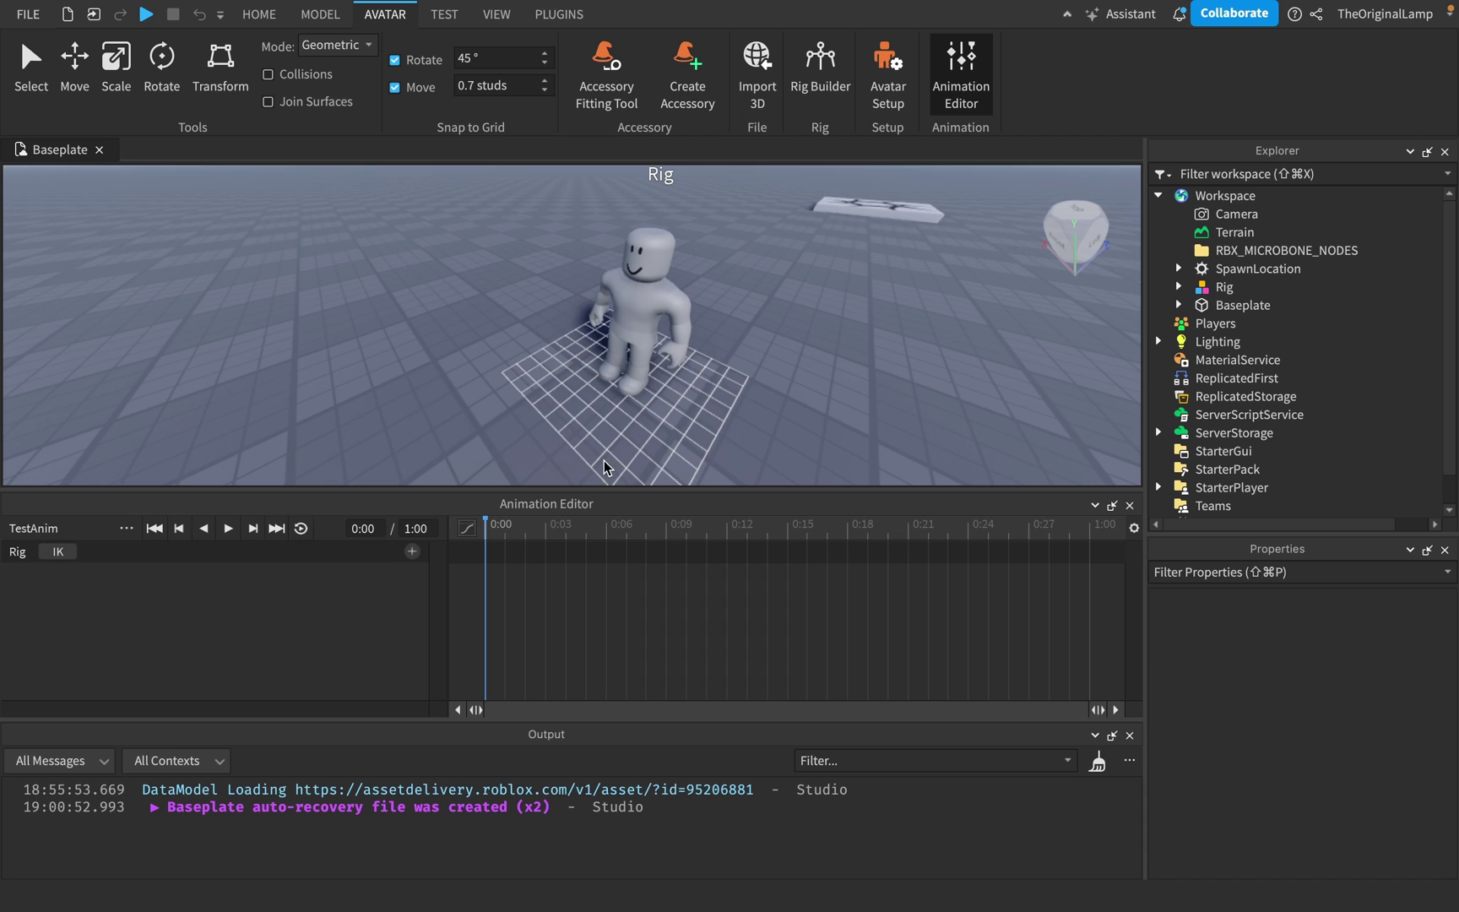
{"action": "scroll", "coordinate": [816, 365], "scroll_direction": "down", "scroll_amount": 3}
{"action": "scroll", "coordinate": [815, 366], "scroll_direction": "up", "scroll_amount": 4}
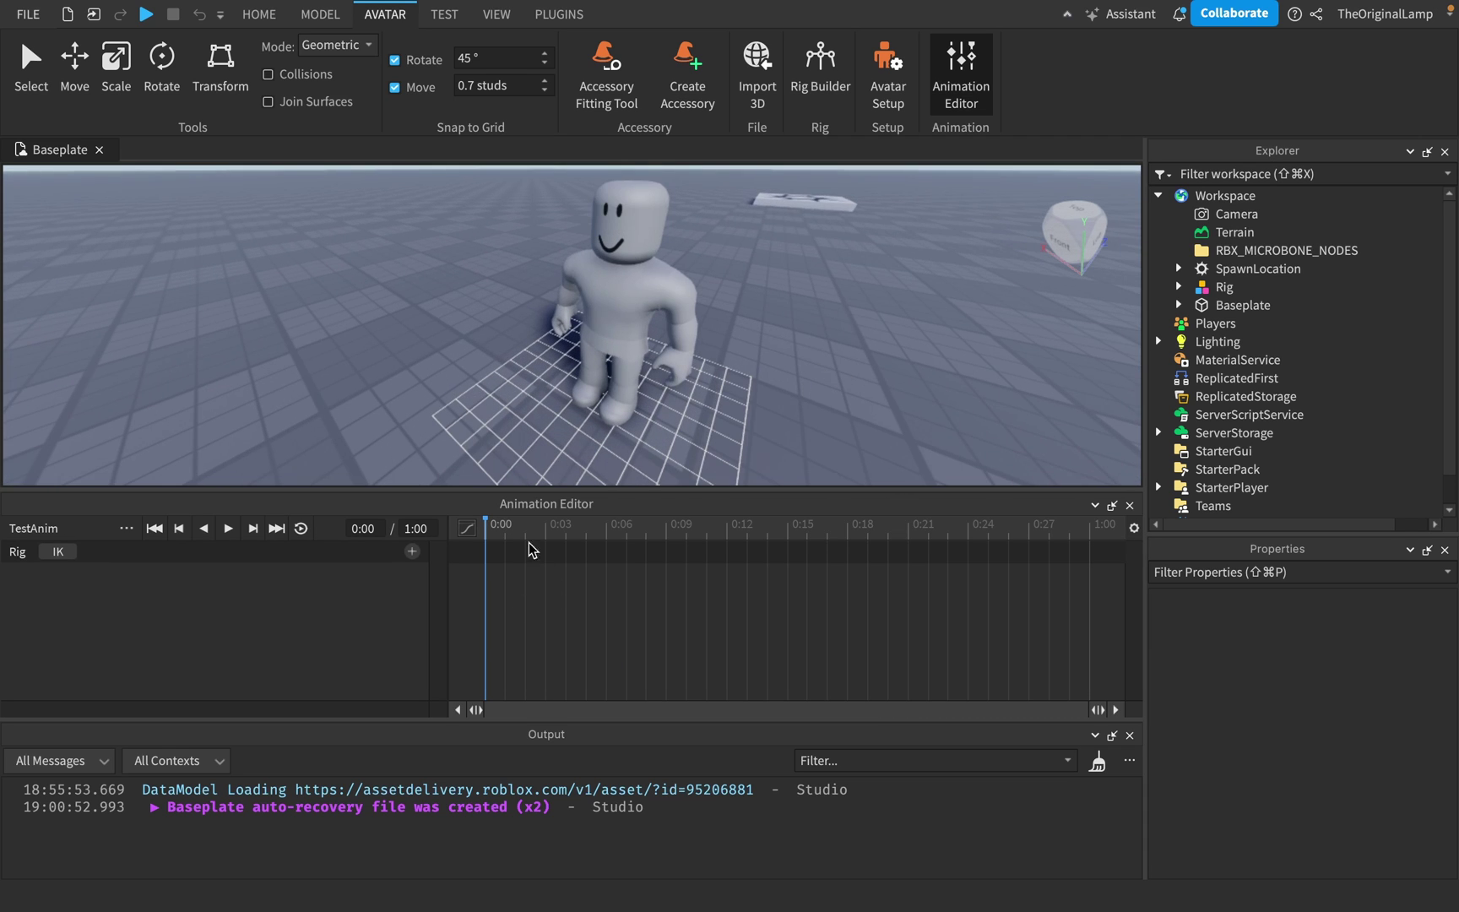
{"action": "scroll", "coordinate": [781, 296], "scroll_direction": "down", "scroll_amount": 5}
{"action": "scroll", "coordinate": [782, 296], "scroll_direction": "up", "scroll_amount": 4}
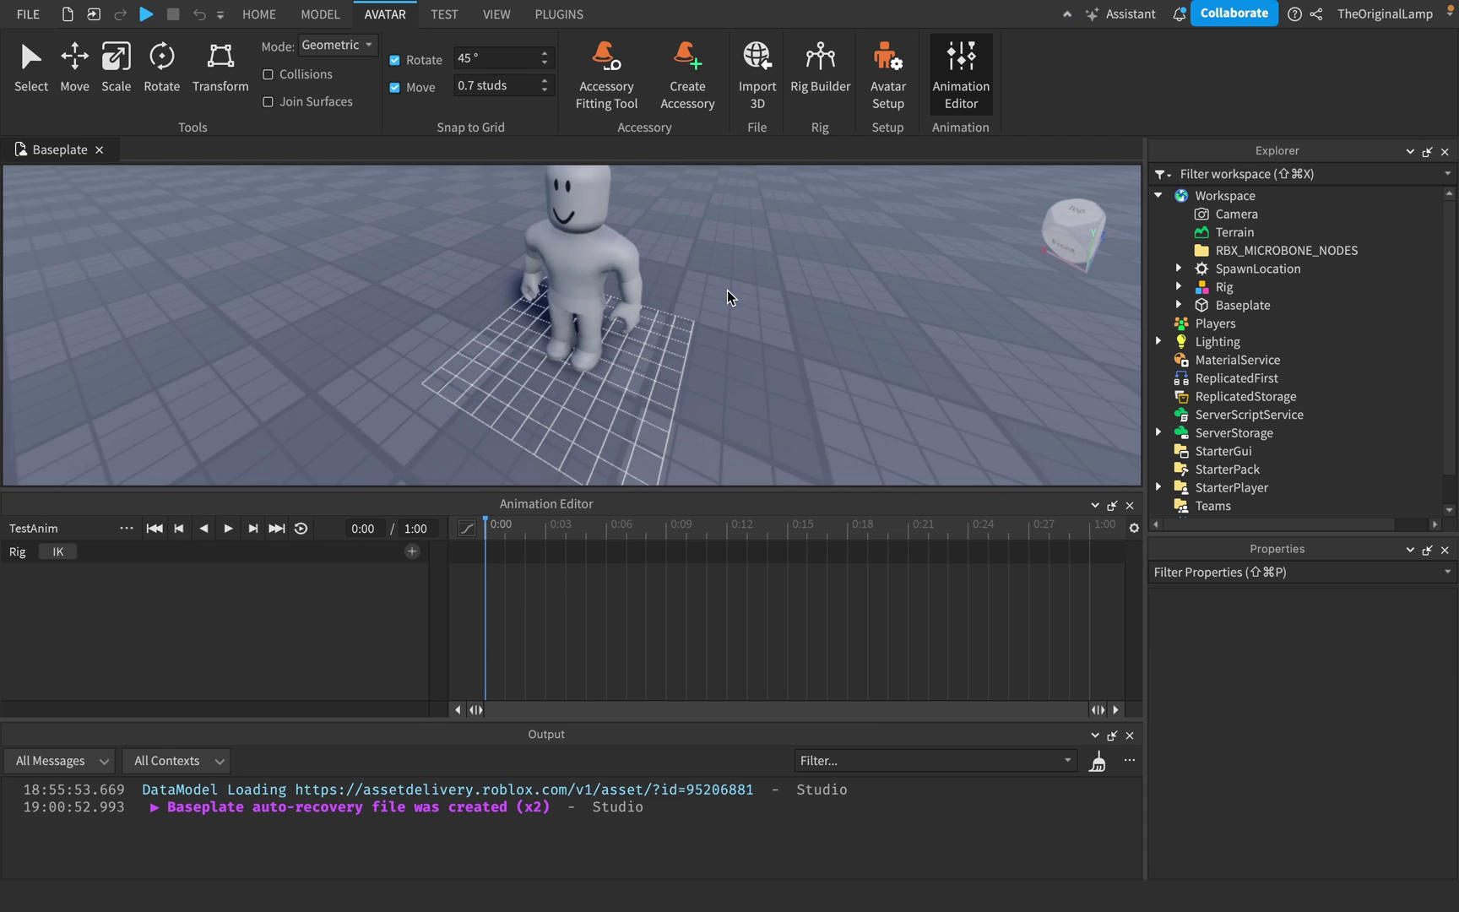
{"action": "right_click_drag", "start_coordinate": [727, 292], "coordinate": [729, 291]}
{"action": "scroll", "coordinate": [729, 290], "scroll_direction": "down", "scroll_amount": 4}
{"action": "scroll", "coordinate": [729, 290], "scroll_direction": "up", "scroll_amount": 2}
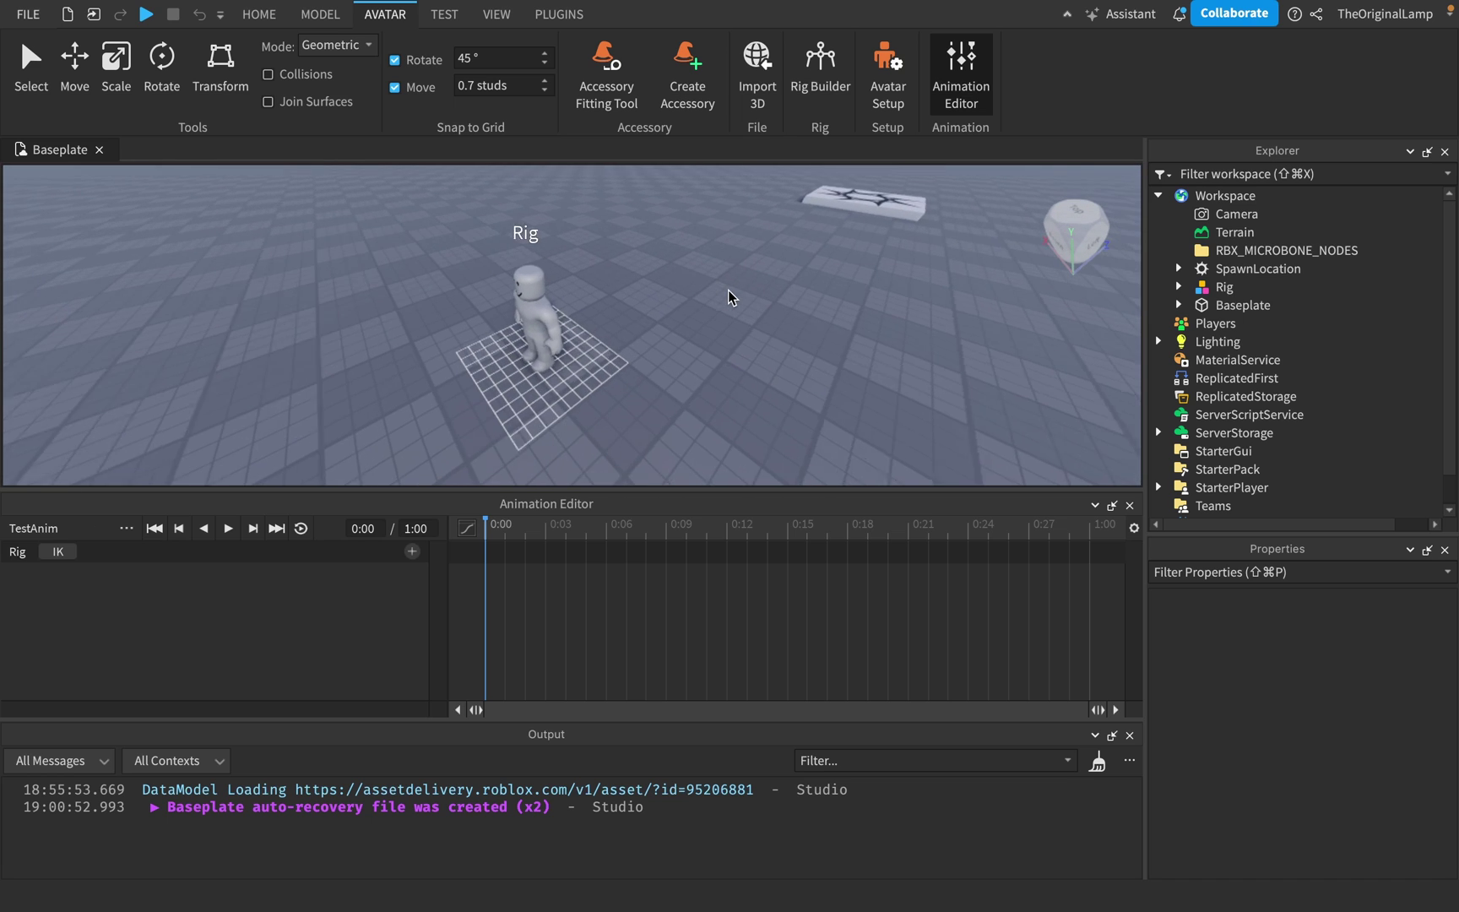
{"action": "scroll", "coordinate": [729, 289], "scroll_direction": "up", "scroll_amount": 2}
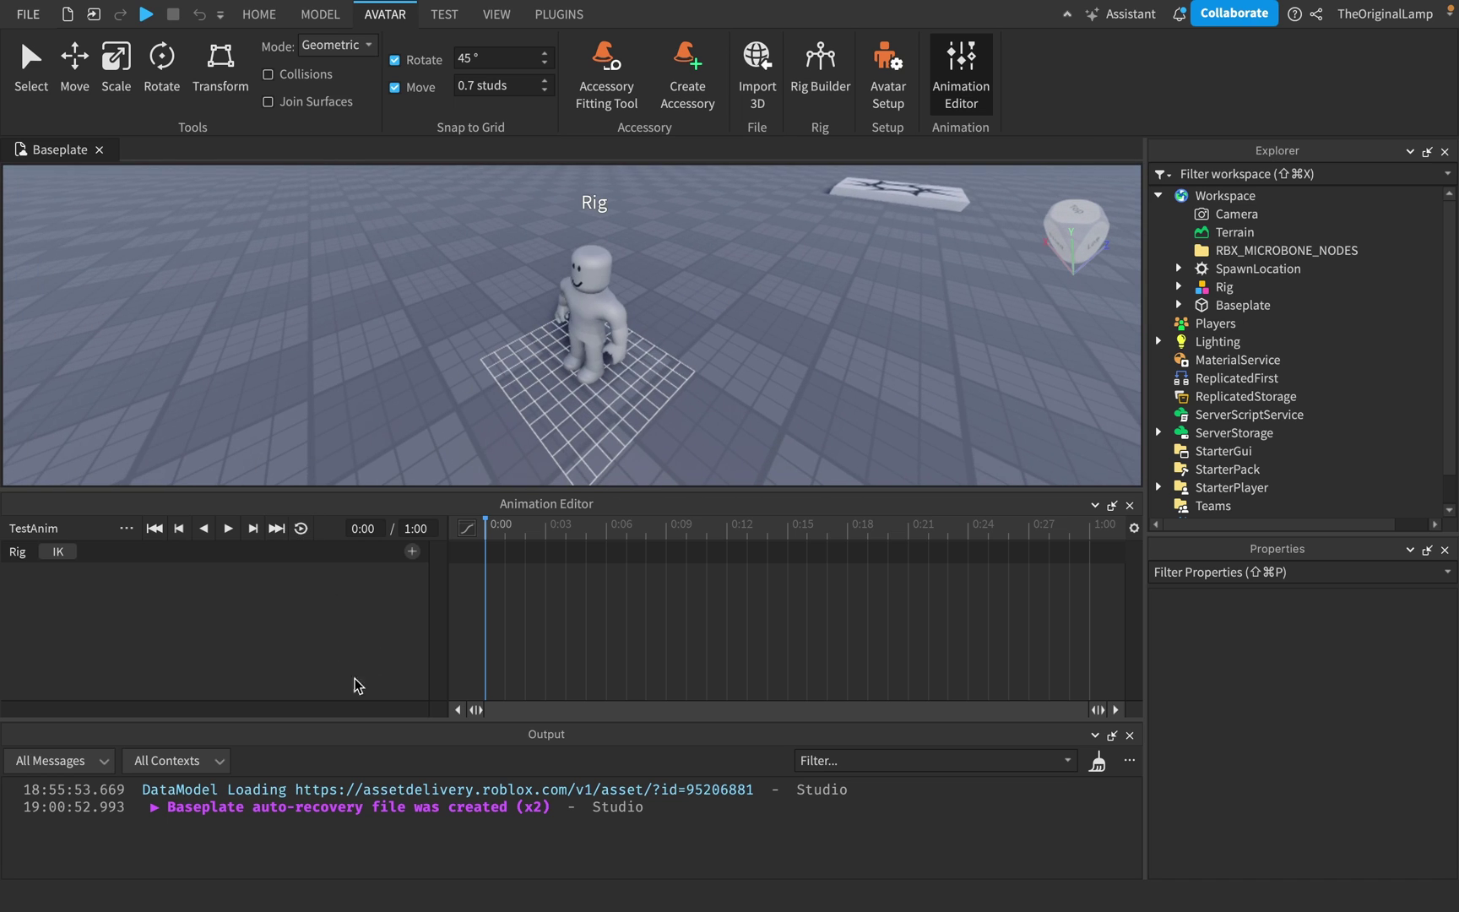
Set the animation's priority to Action4.
{"action": "left_click", "coordinate": [300, 528]}
{"action": "left_click", "coordinate": [127, 529]}
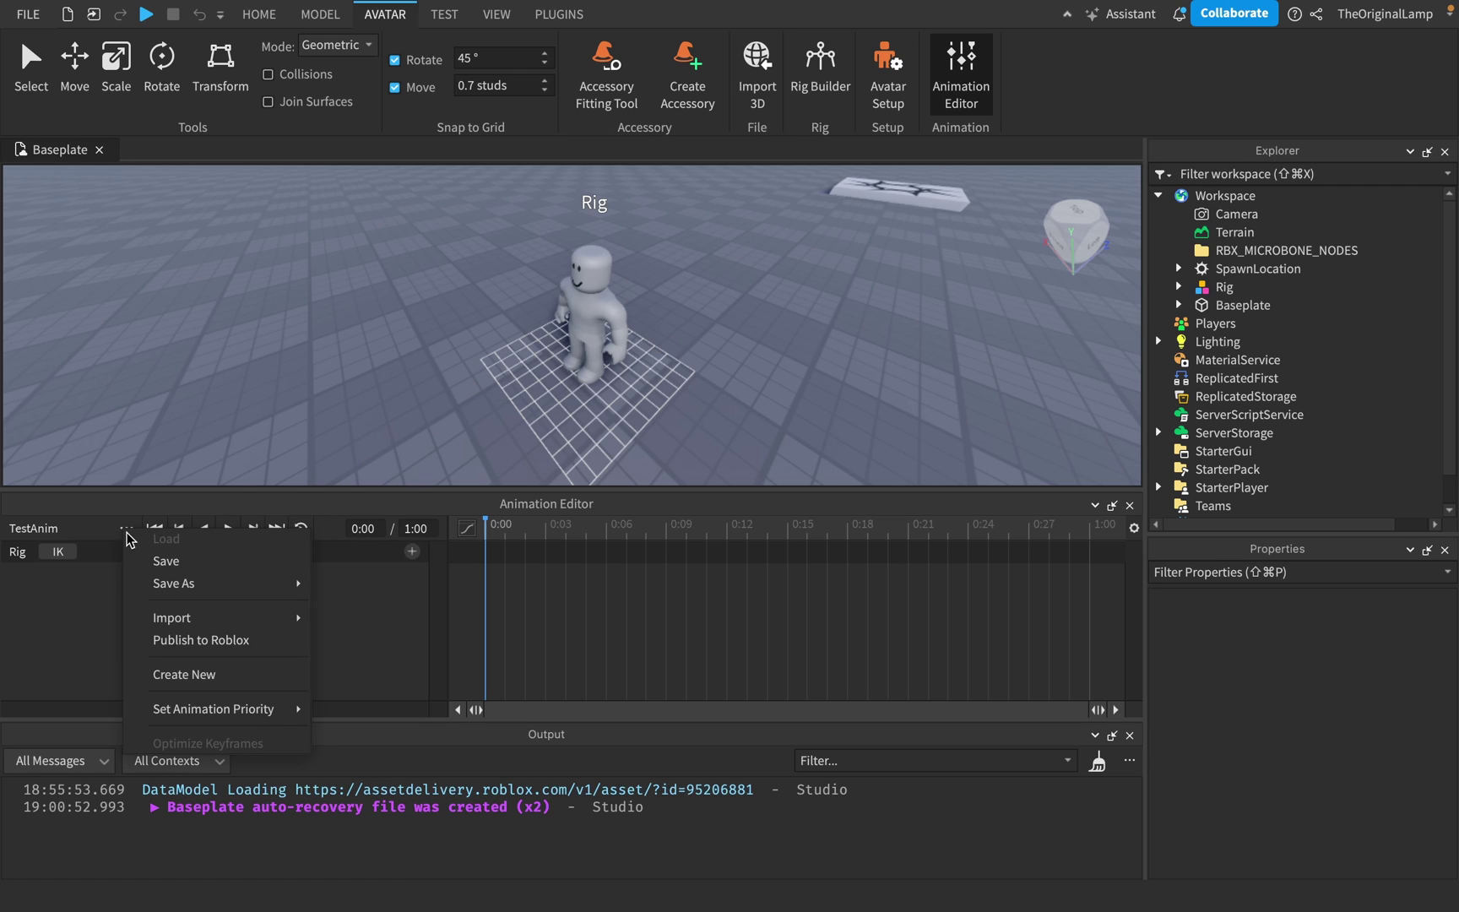
{"action": "mouse_move", "coordinate": [247, 714]}
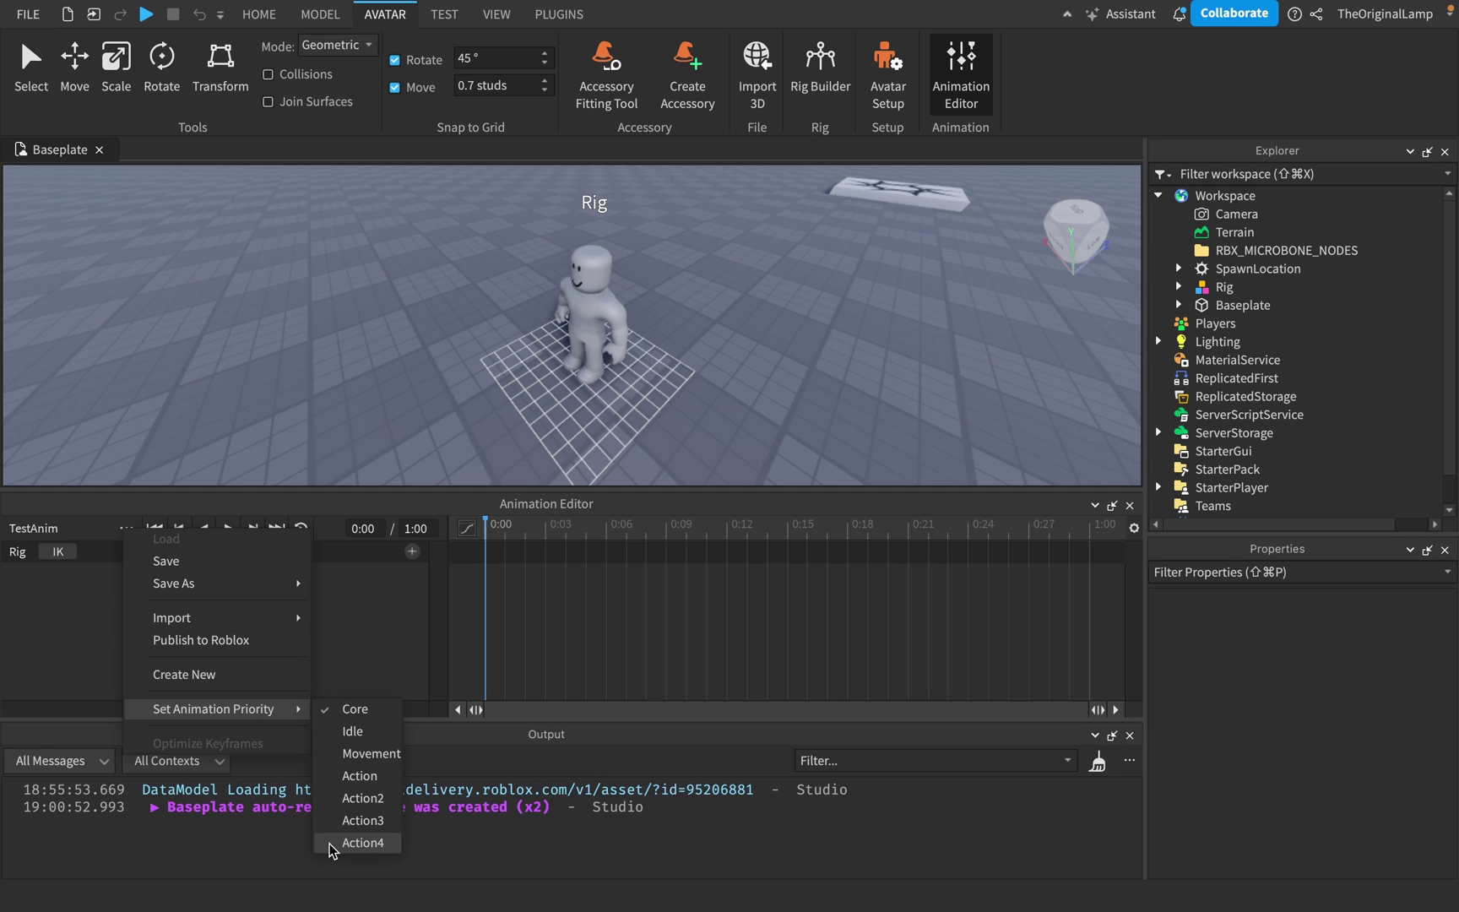
{"action": "left_click", "coordinate": [361, 842]}
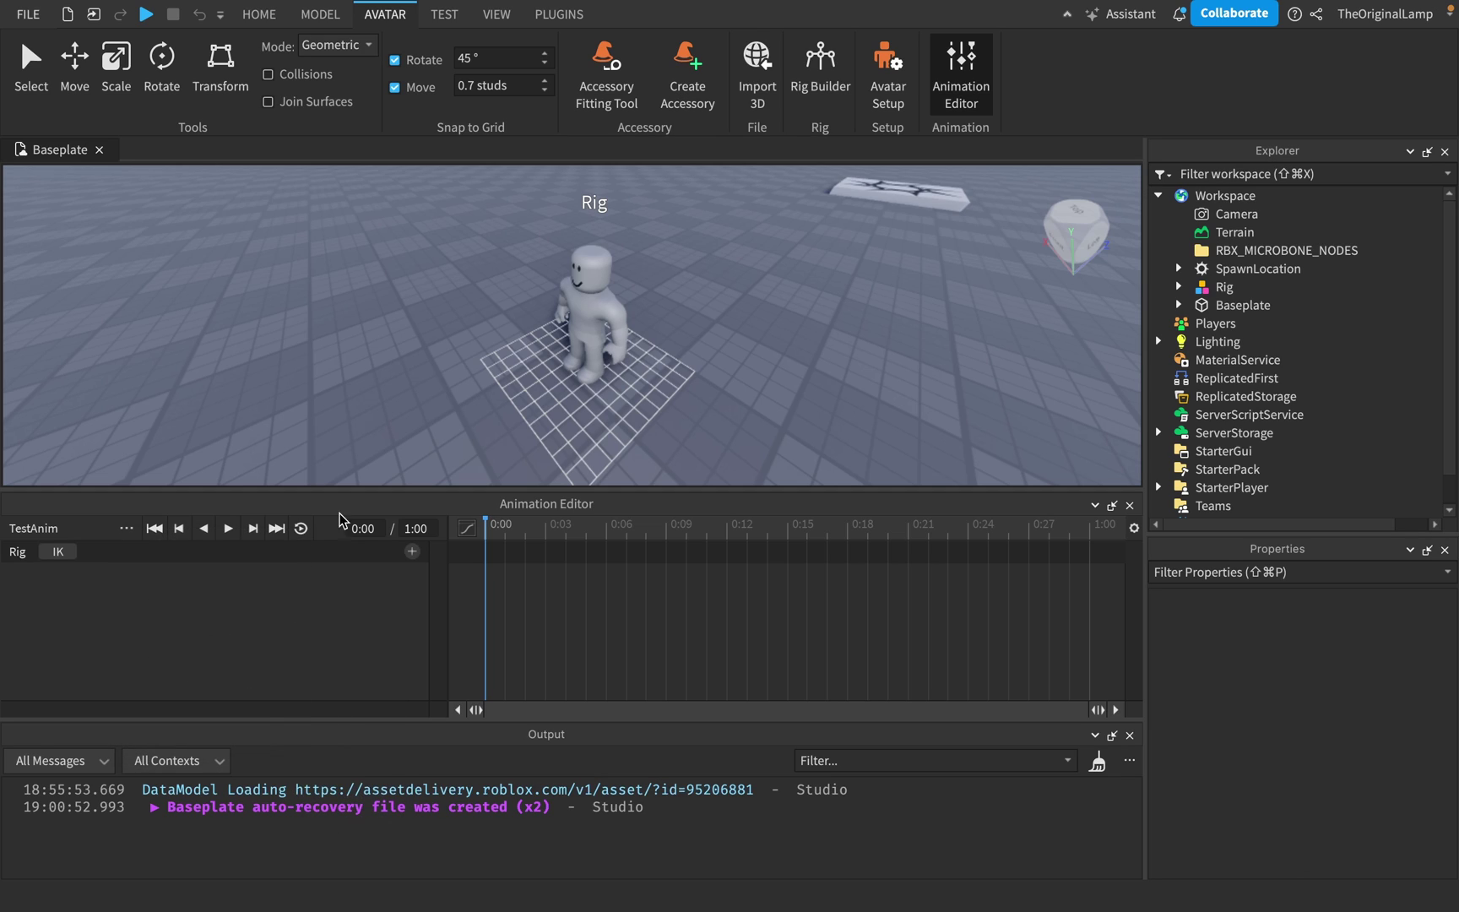
Activate the Move tool, resume the Animation Editor and add an upper torso keyframe at 0:00 by moving the part.
{"action": "scroll", "coordinate": [814, 332], "scroll_direction": "up", "scroll_amount": 4}
{"action": "scroll", "coordinate": [814, 332], "scroll_direction": "down", "scroll_amount": 3}
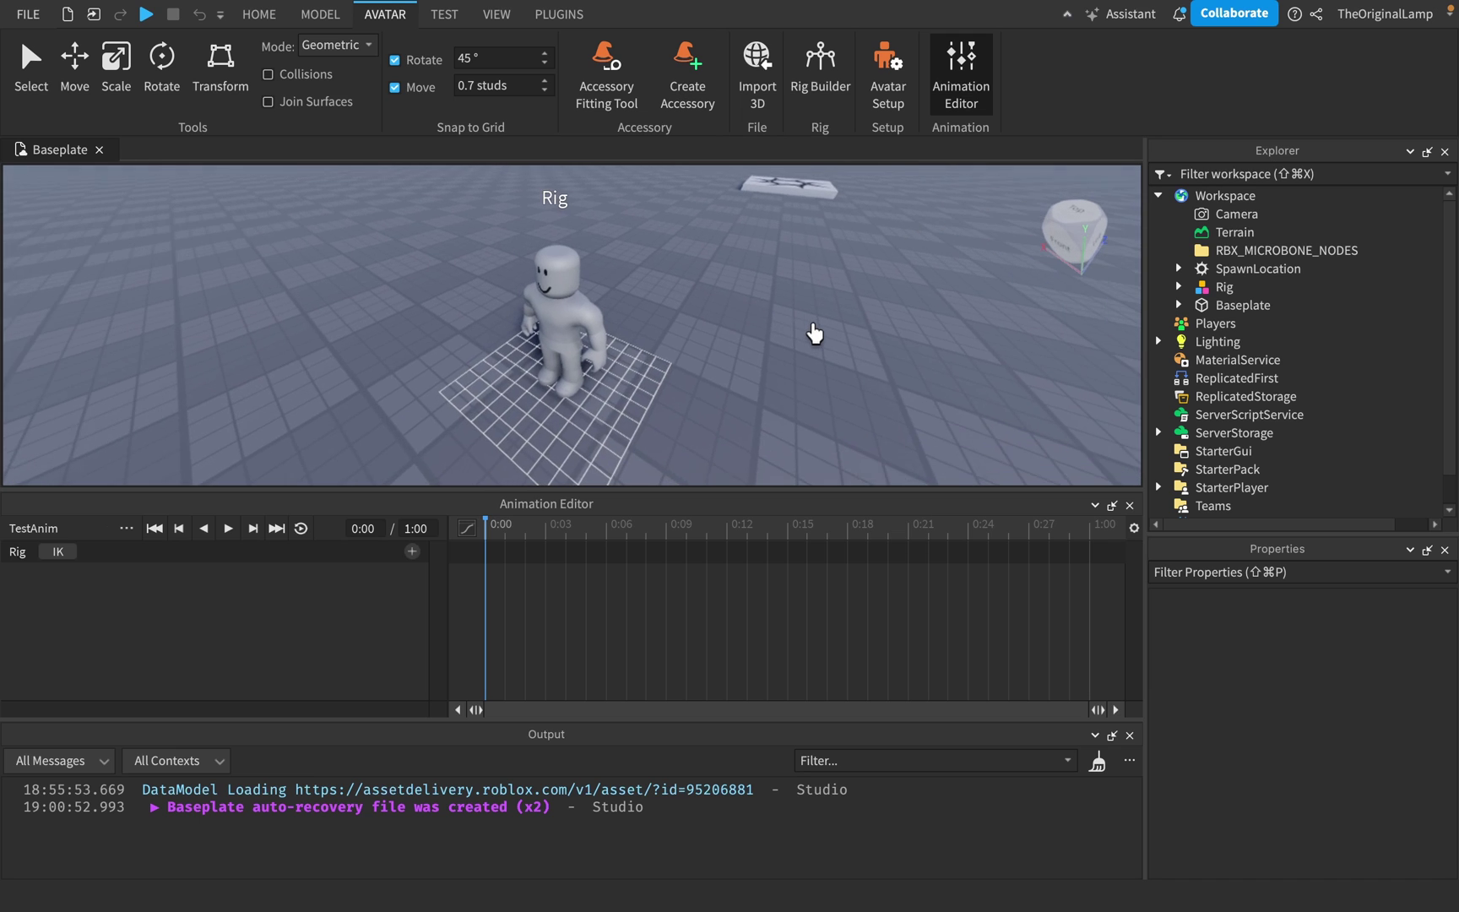
{"action": "scroll", "coordinate": [814, 332], "scroll_direction": "up", "scroll_amount": 4}
{"action": "scroll", "coordinate": [815, 332], "scroll_direction": "down", "scroll_amount": 5}
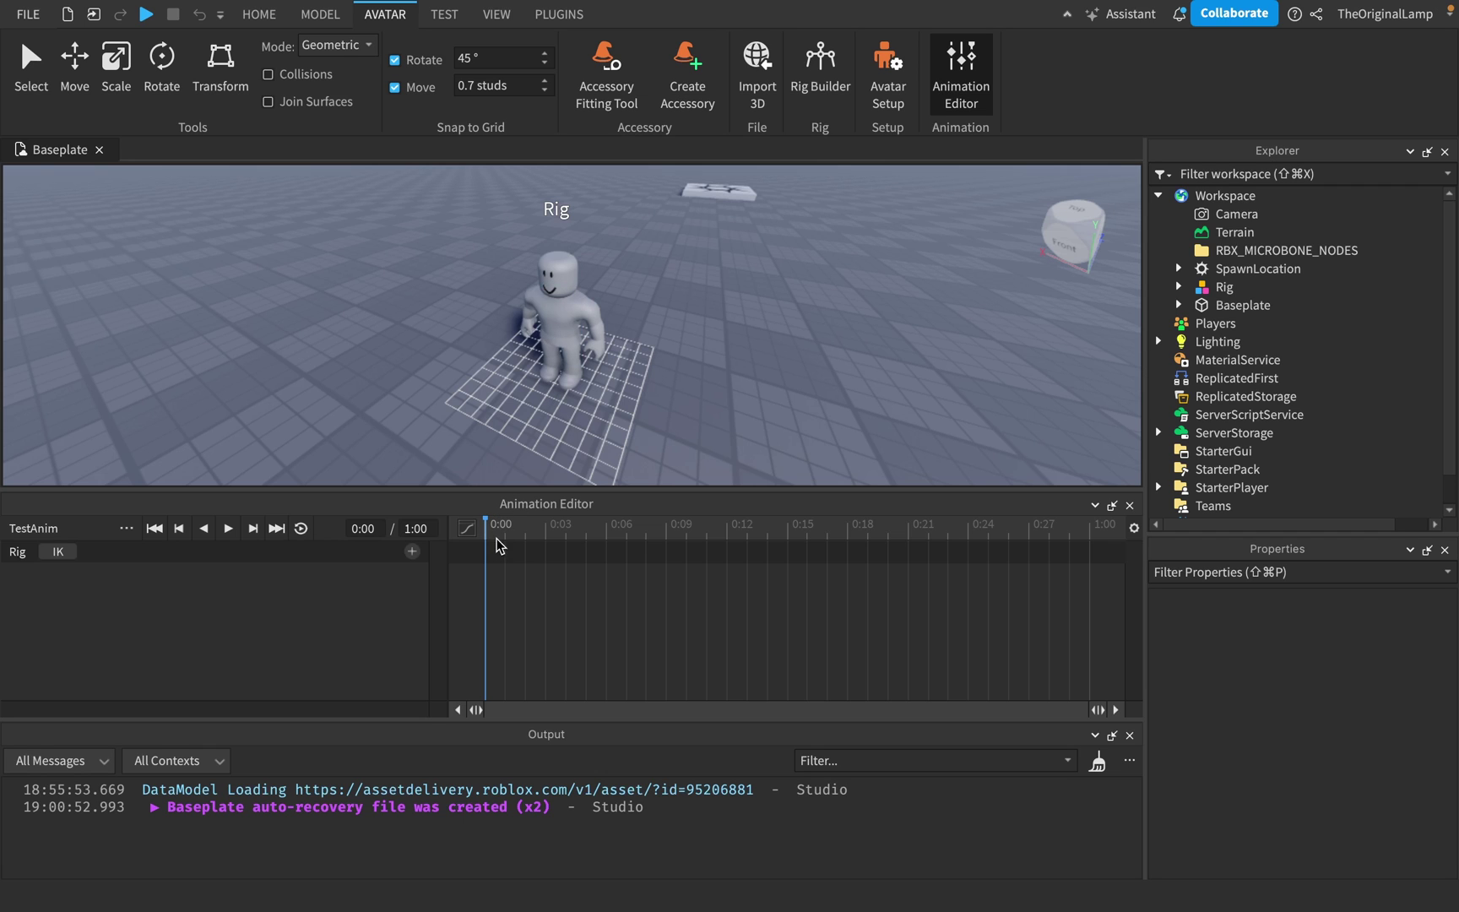
{"action": "scroll", "coordinate": [685, 313], "scroll_direction": "up", "scroll_amount": 3}
{"action": "scroll", "coordinate": [685, 314], "scroll_direction": "down", "scroll_amount": 2}
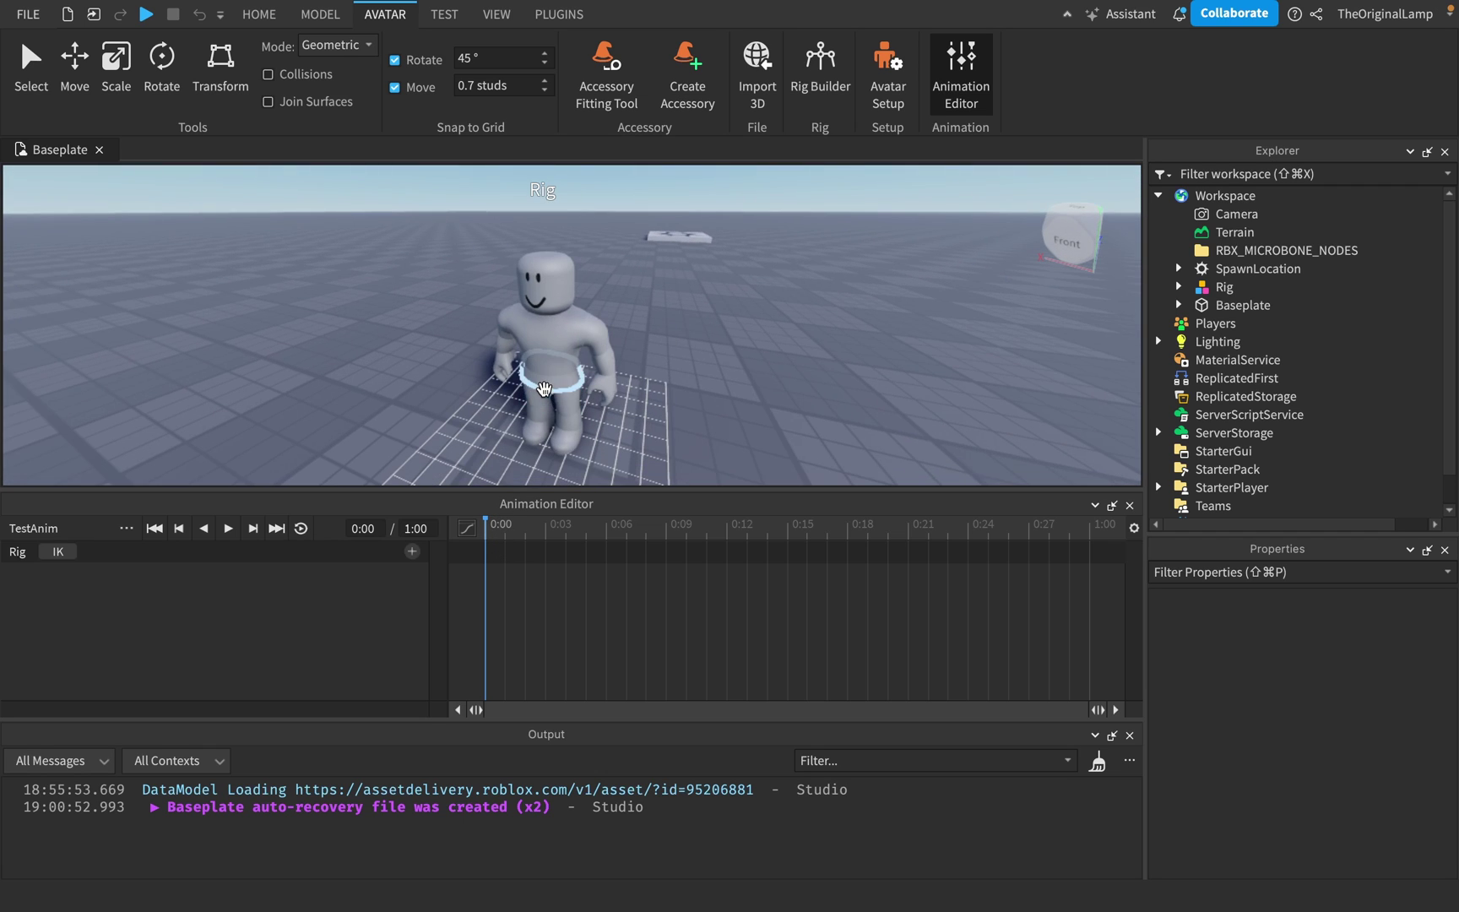
{"action": "left_click", "coordinate": [554, 349]}
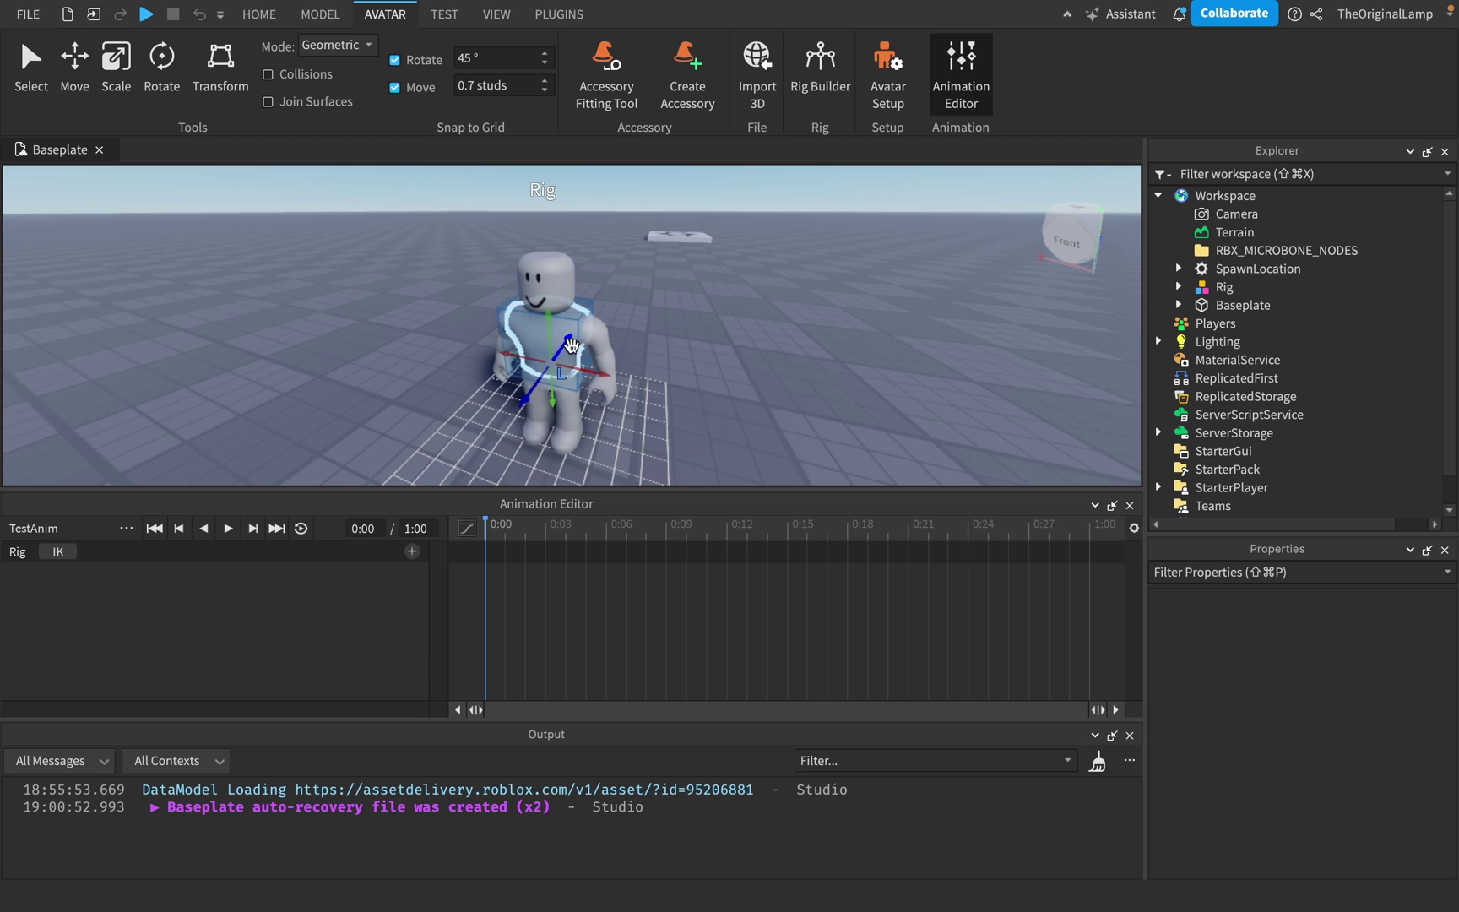
{"action": "right_click_drag", "start_coordinate": [690, 318], "coordinate": [690, 317]}
{"action": "key", "text": "super+2"}
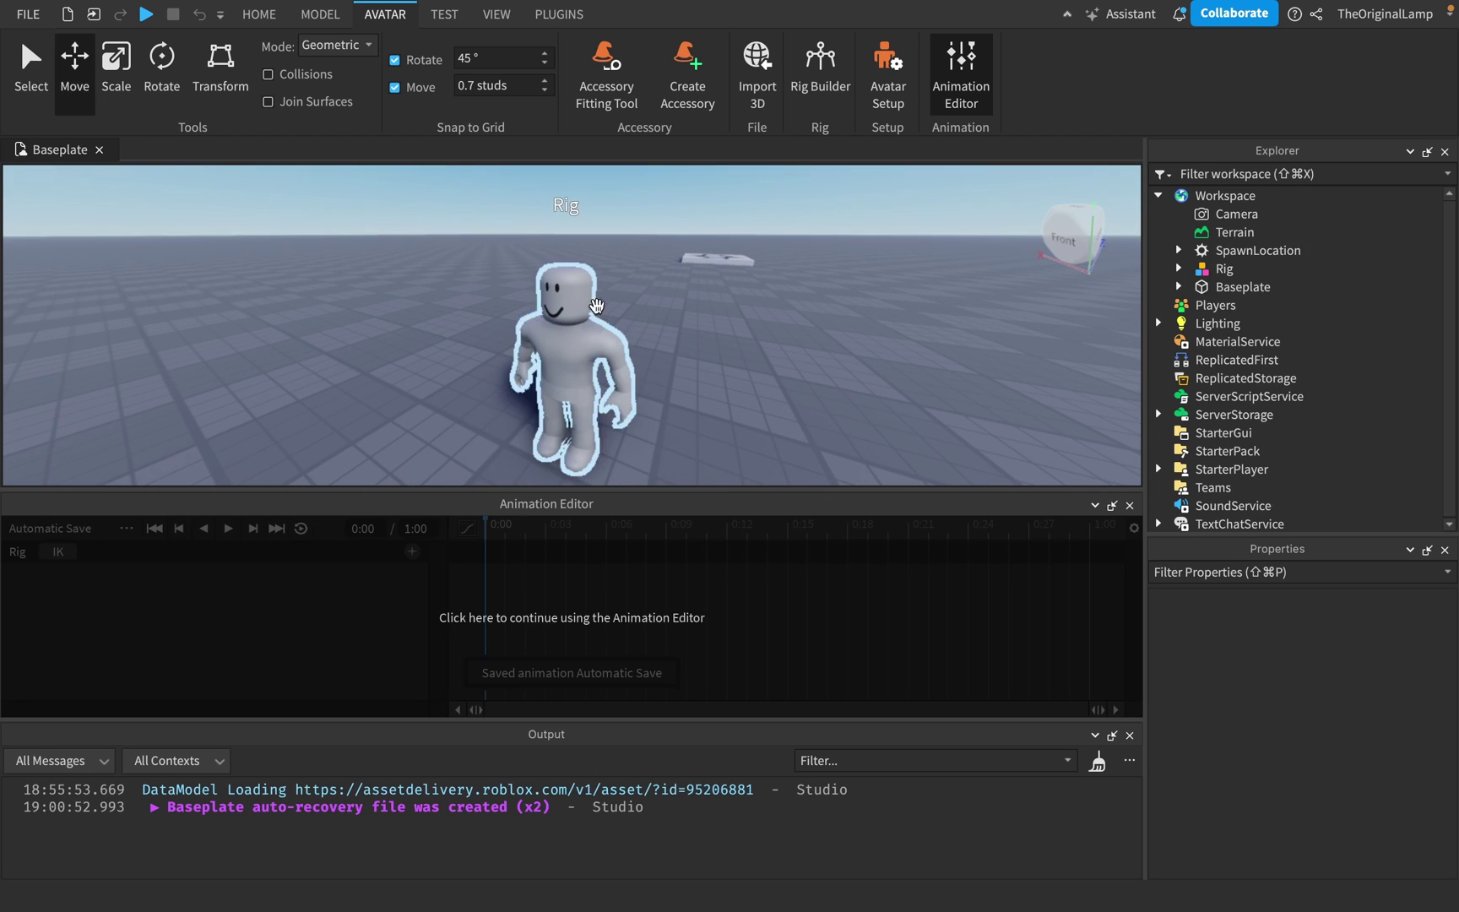
{"action": "left_click", "coordinate": [567, 337]}
{"action": "left_click", "coordinate": [575, 618]}
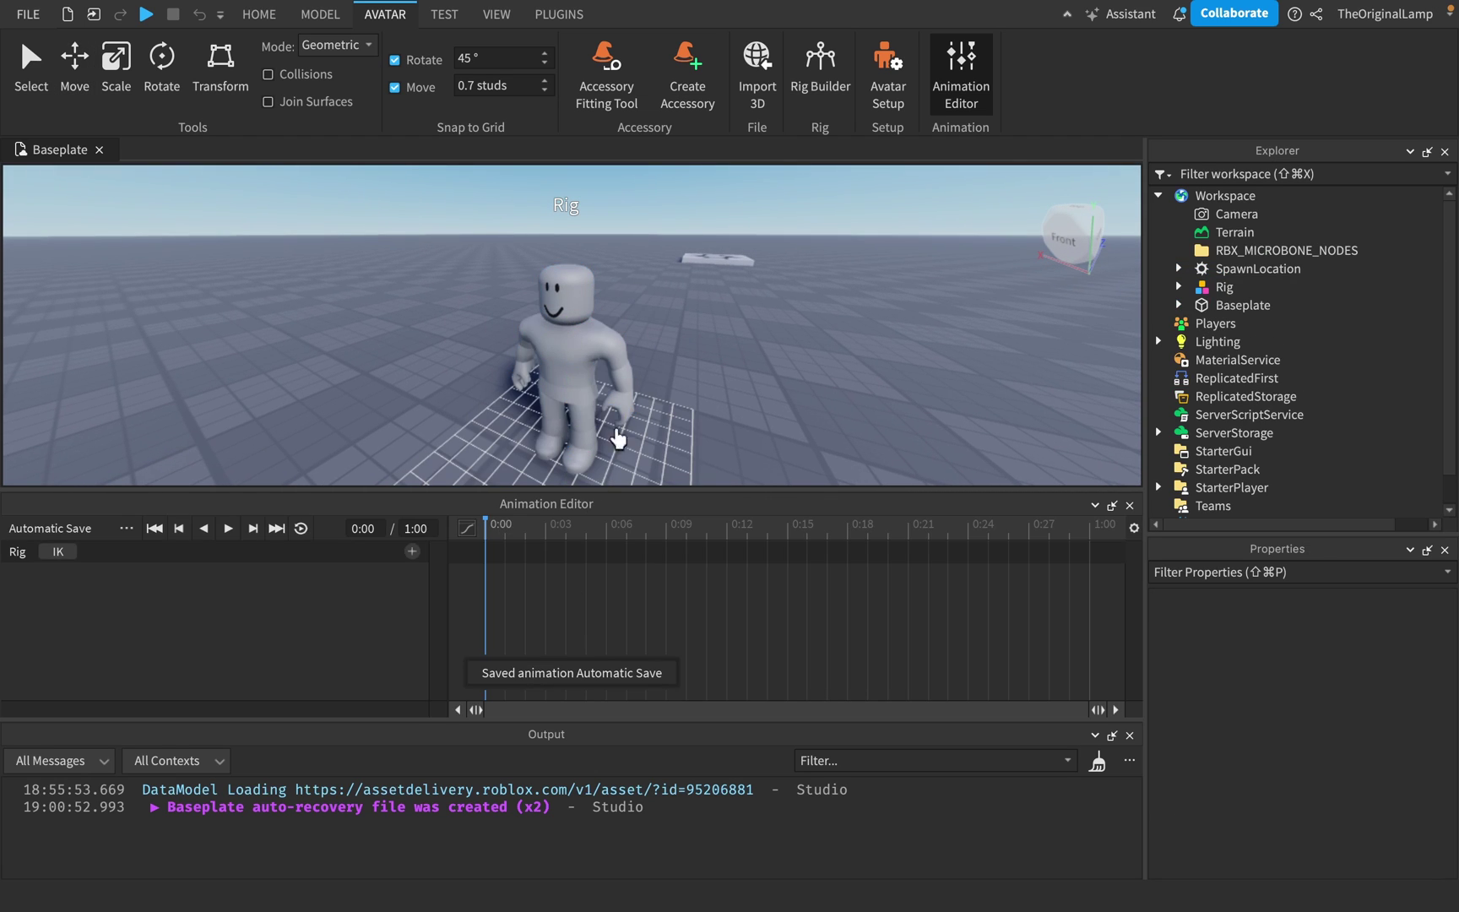
{"action": "left_click", "coordinate": [556, 356]}
{"action": "left_click_drag", "start_coordinate": [547, 401], "coordinate": [574, 415]}
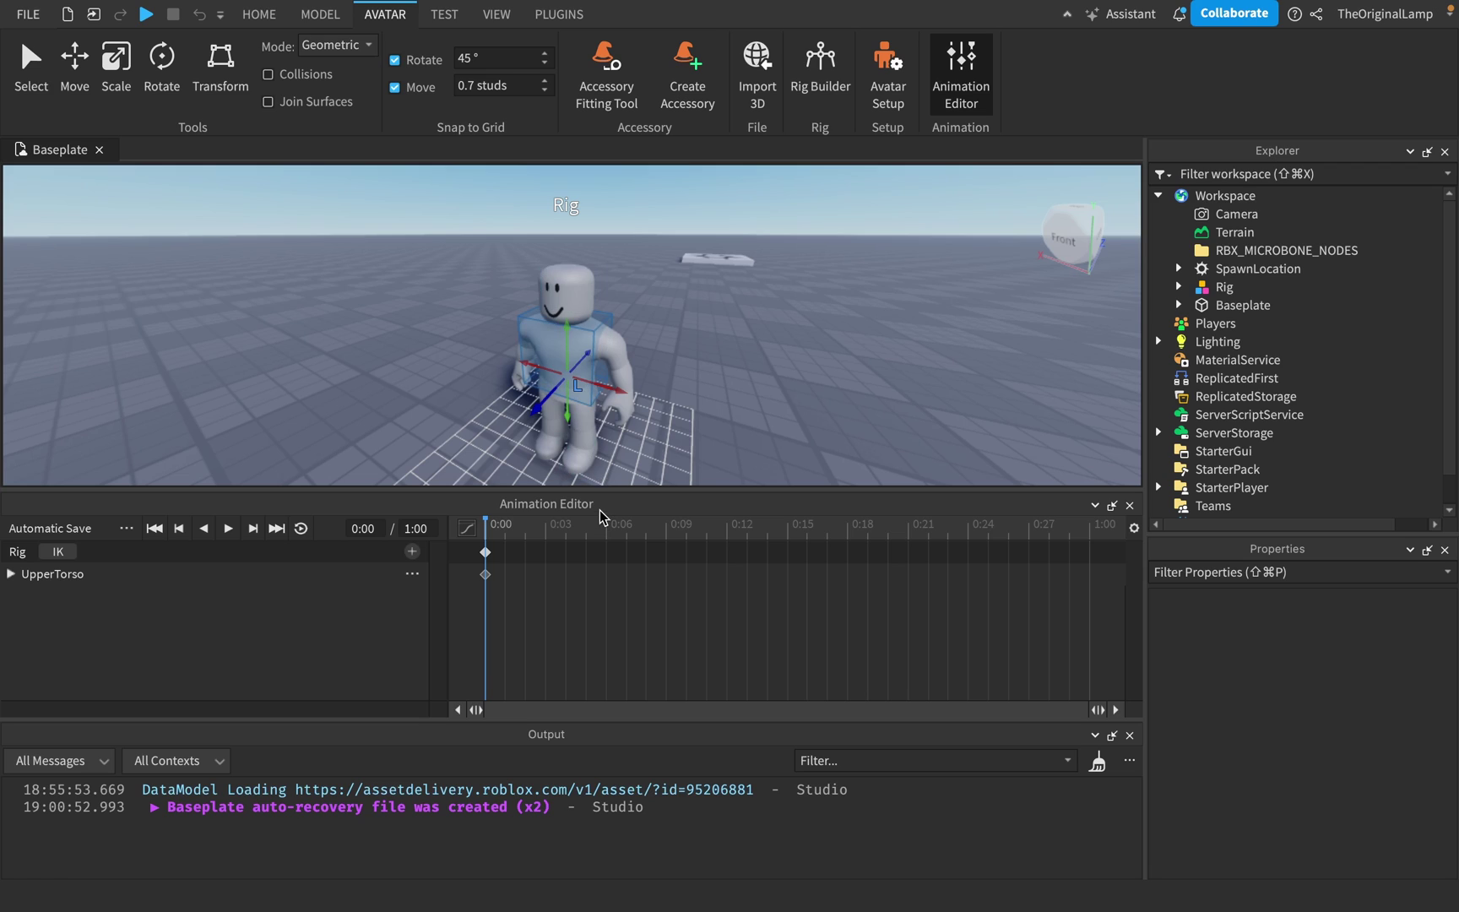
Add a second upper torso keyframe at 1:00 with the torso raised above the legs.
{"action": "left_click", "coordinate": [788, 532]}
{"action": "left_click", "coordinate": [1093, 534]}
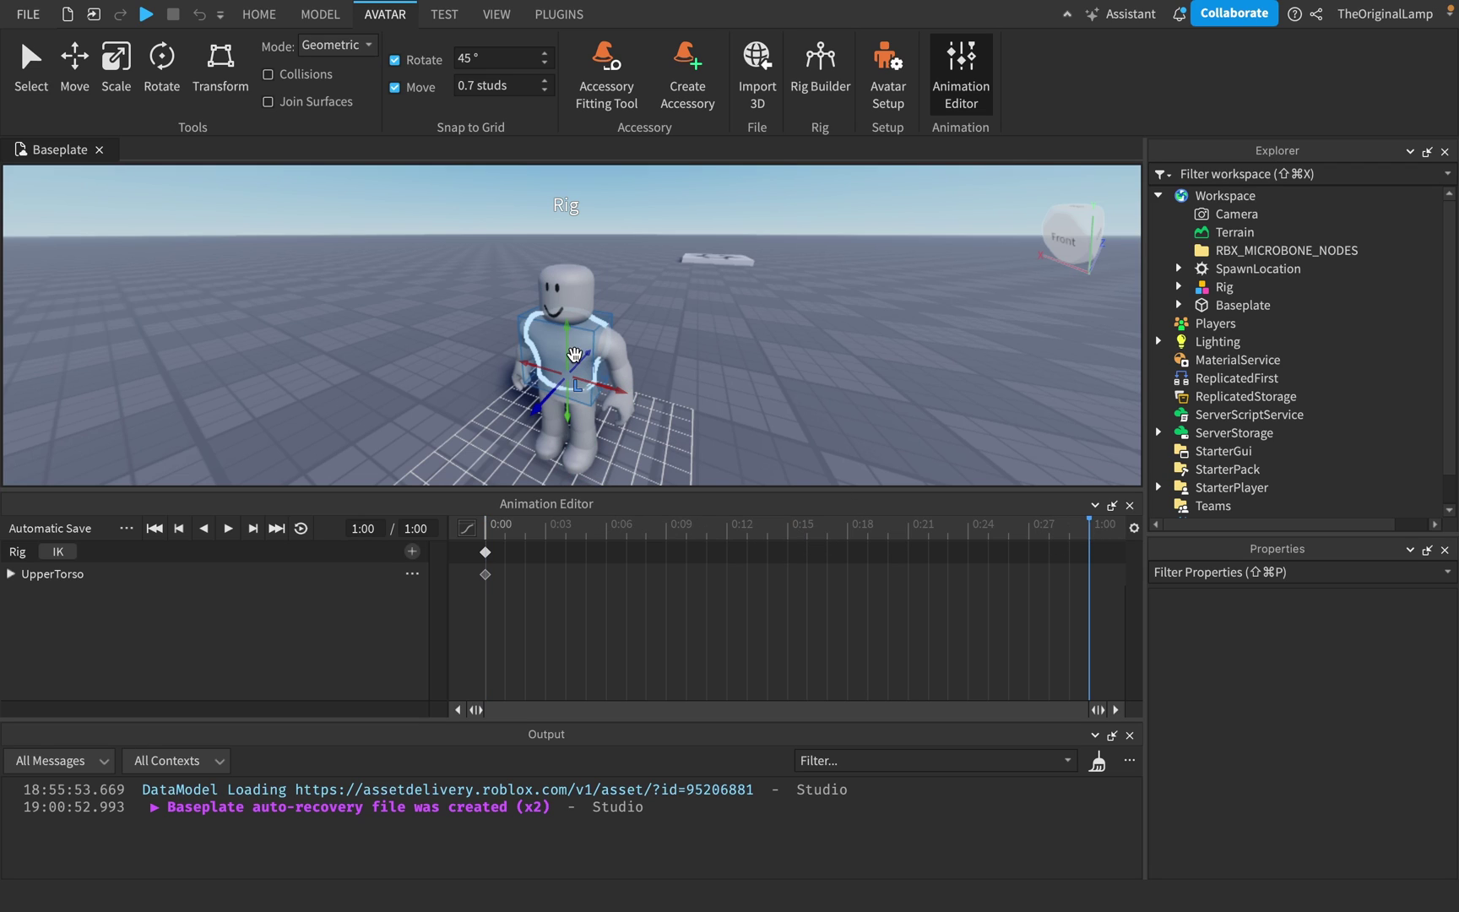
{"action": "left_click_drag", "start_coordinate": [574, 355], "coordinate": [573, 325]}
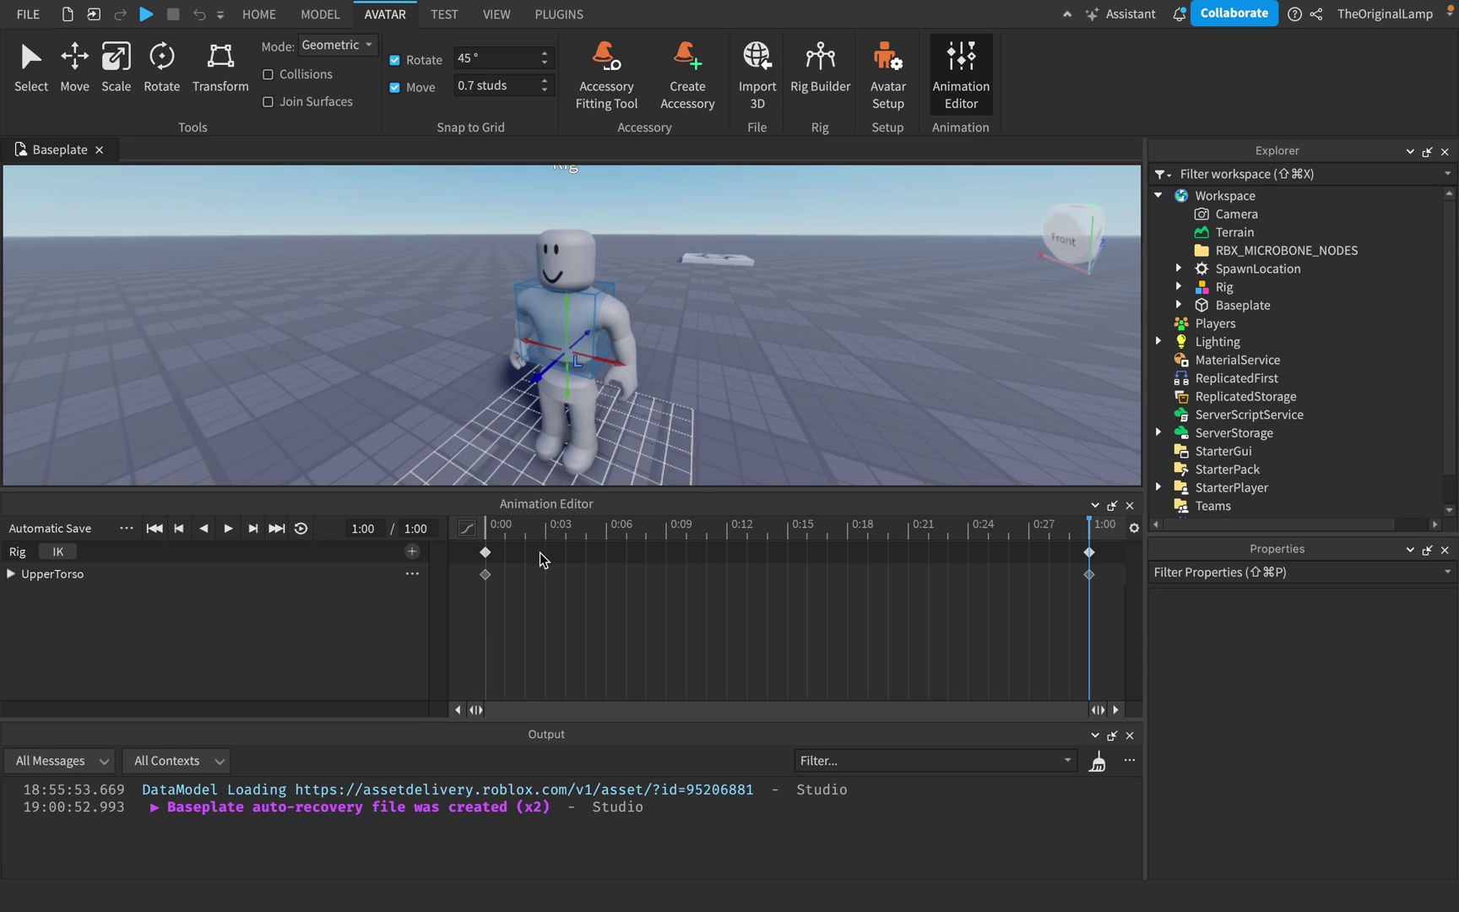
Play the animation from 0:00 to preview the upper torso's movement.
{"action": "left_click", "coordinate": [487, 530]}
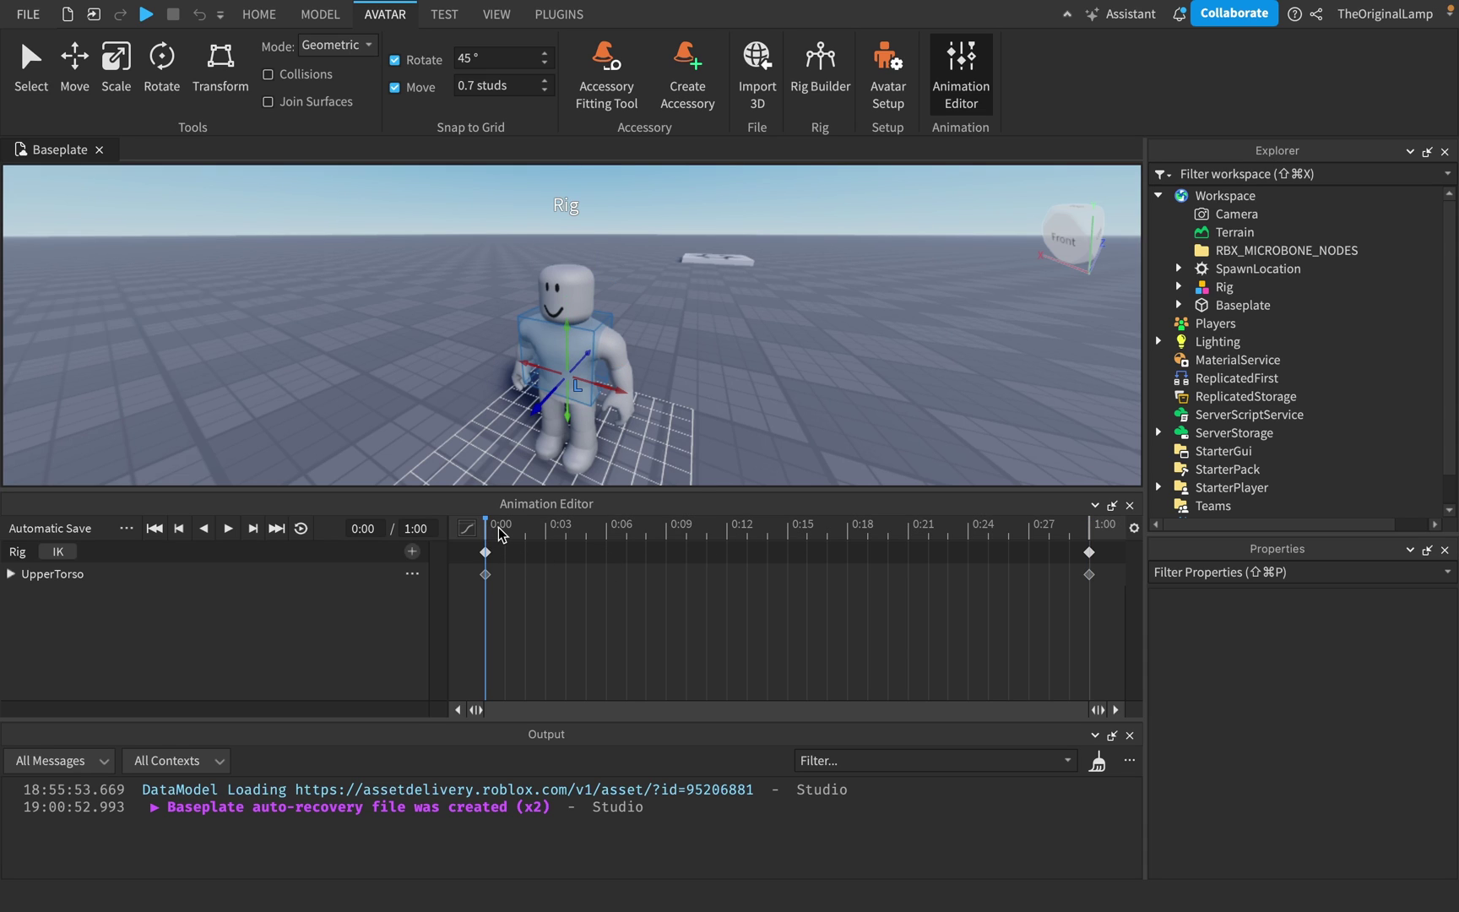
{"action": "left_click", "coordinate": [222, 531]}
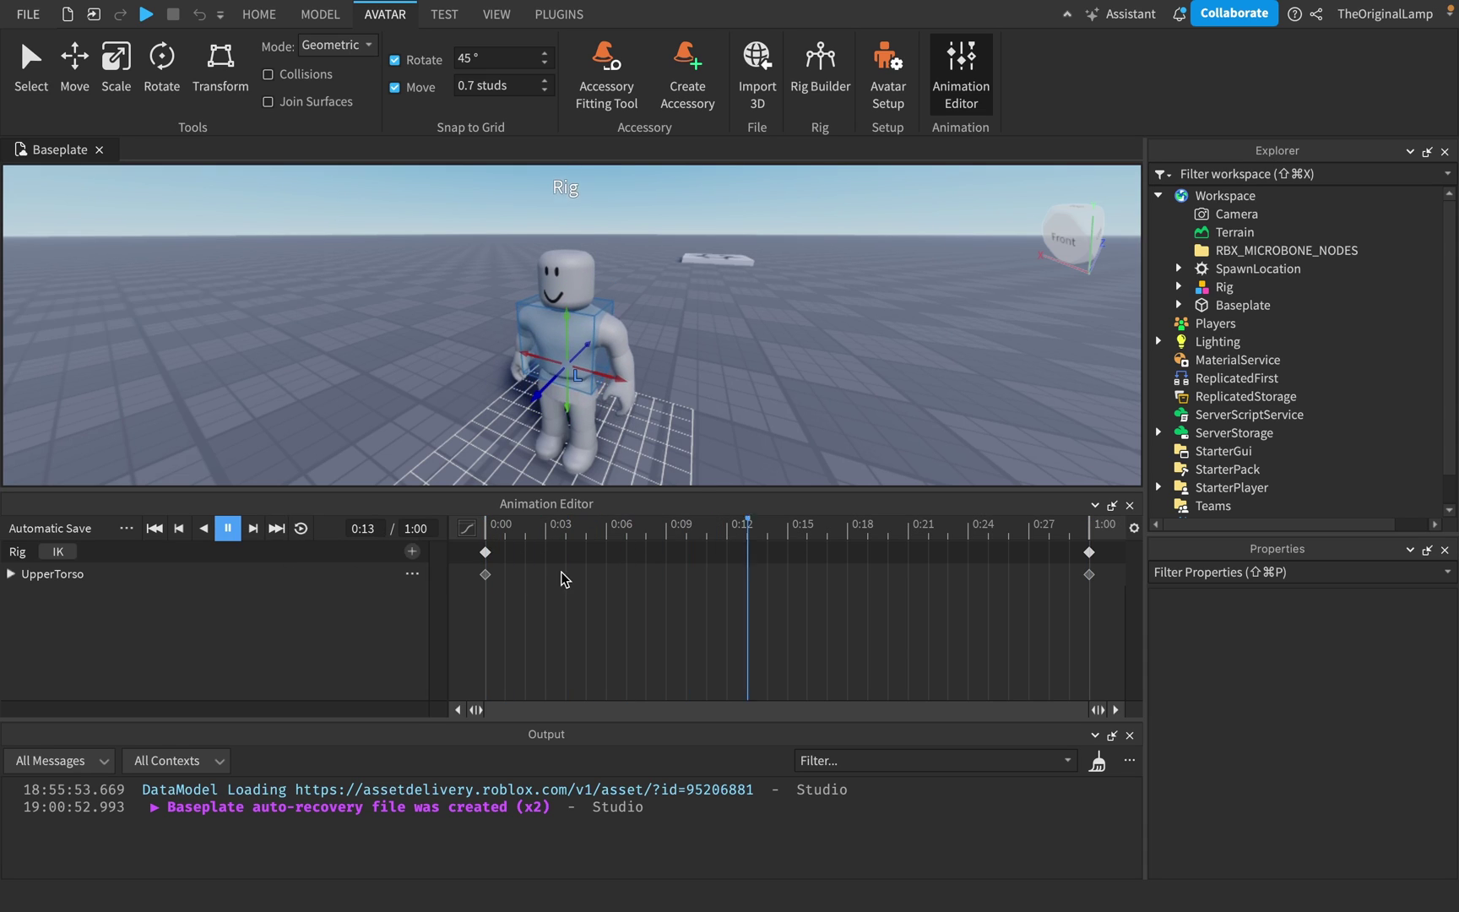
{"action": "left_click", "coordinate": [500, 539]}
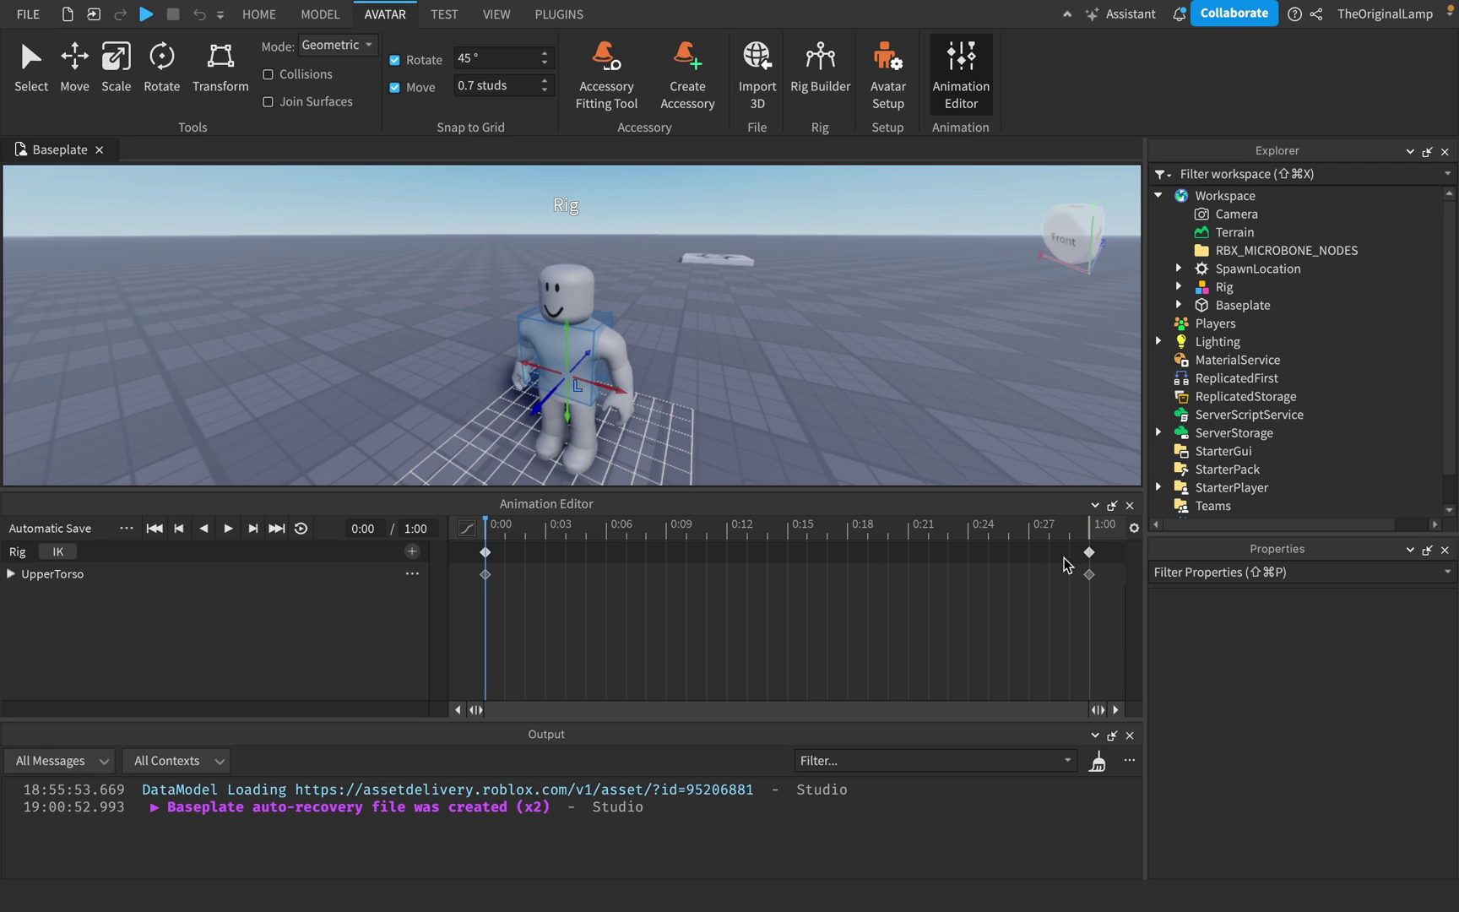
{"action": "left_click", "coordinate": [228, 528]}
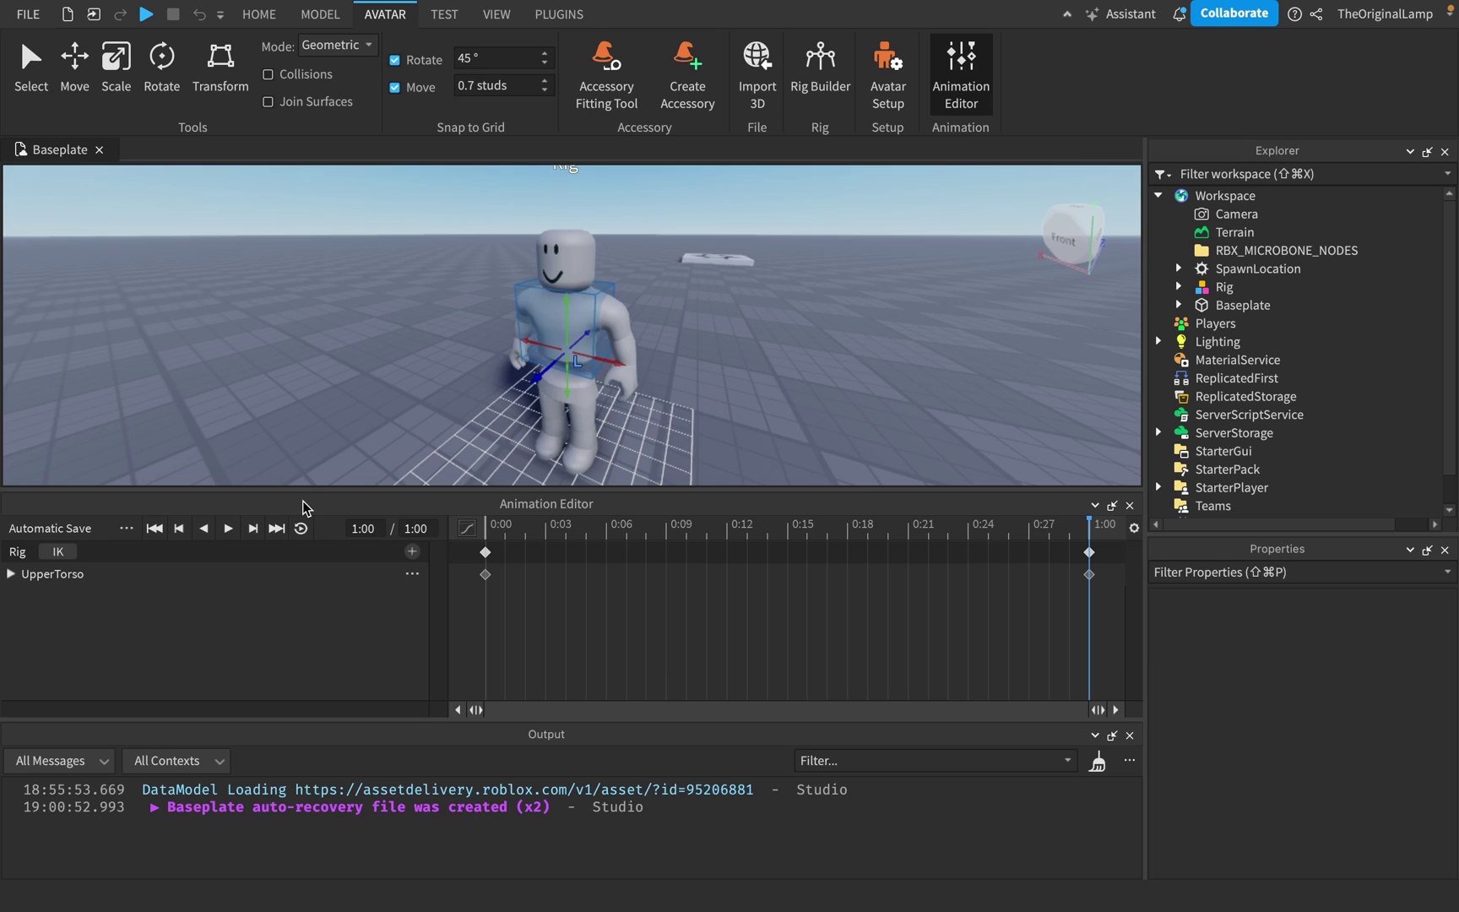
Delete the keyframe at 1:00 from the rig's animation.
{"action": "left_click", "coordinate": [489, 529]}
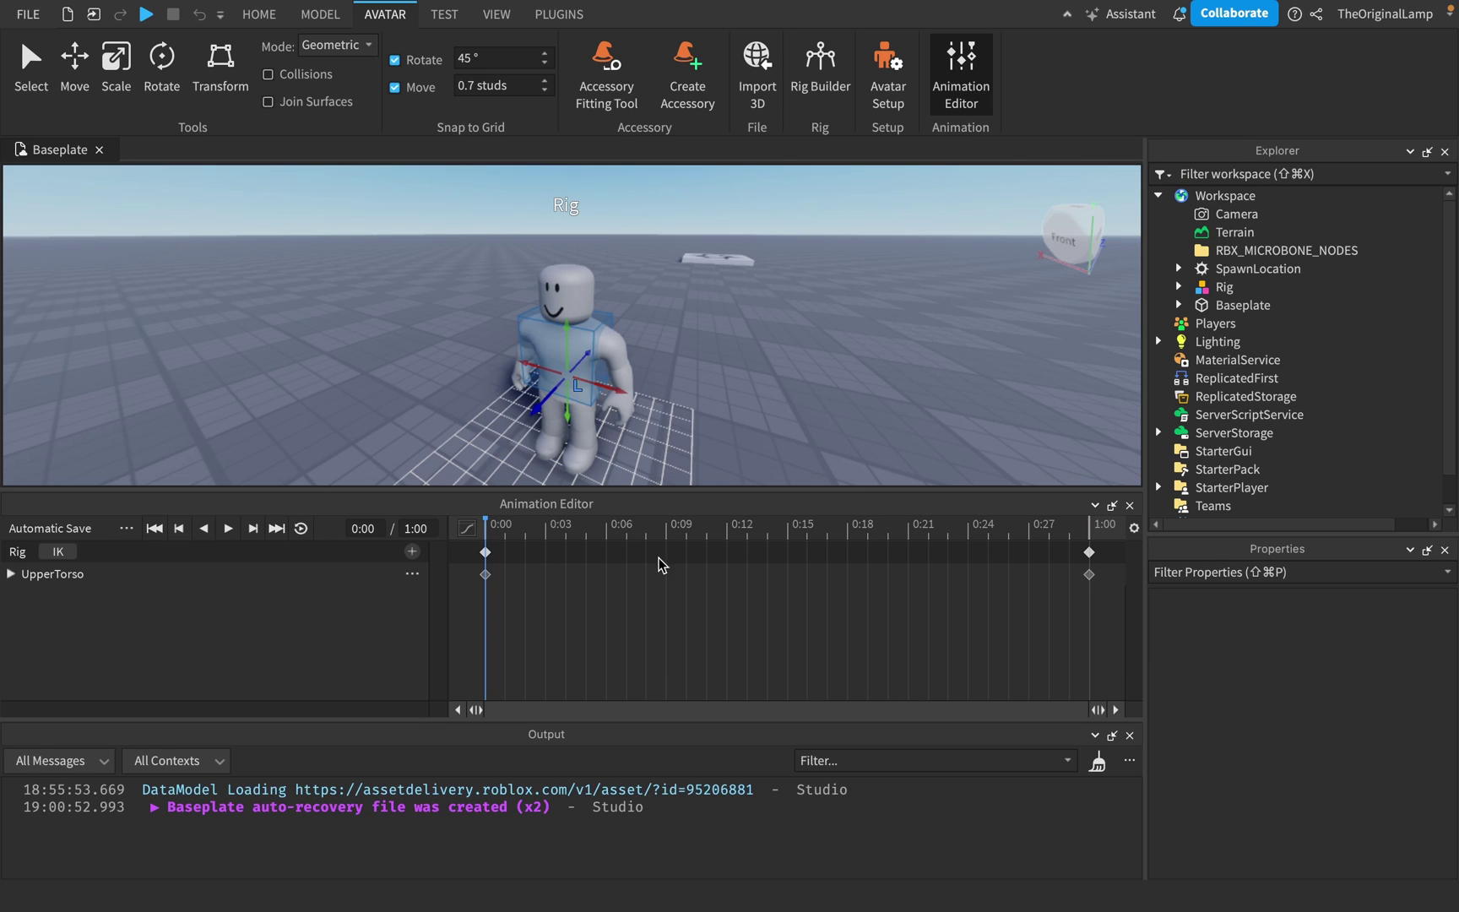
{"action": "left_click", "coordinate": [1089, 554]}
{"action": "right_click", "coordinate": [1088, 555]}
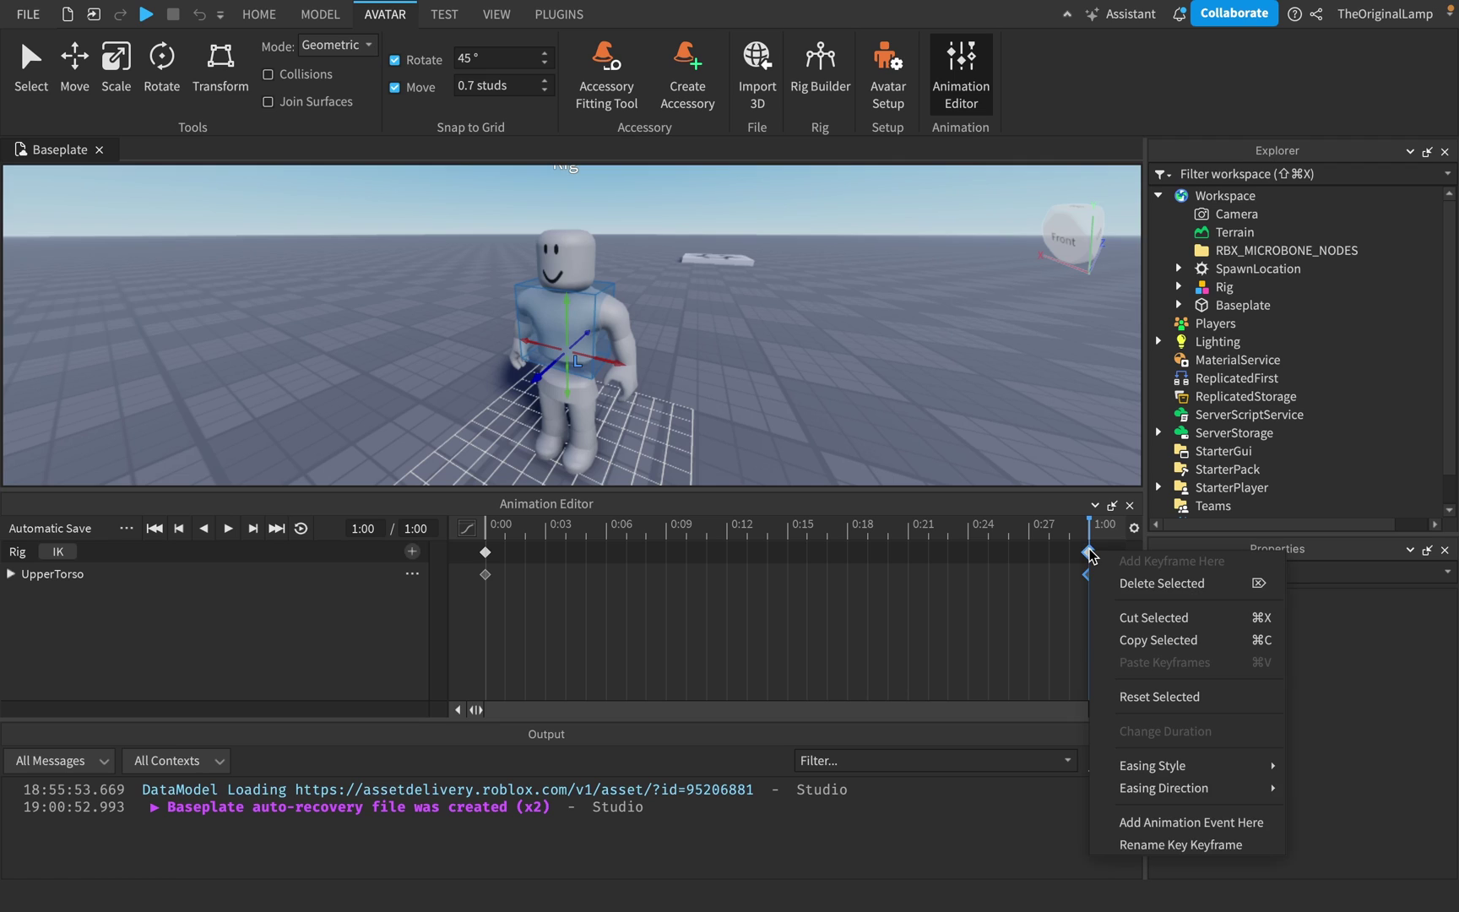
{"action": "key", "text": "Escape"}
{"action": "right_click", "coordinate": [1089, 556]}
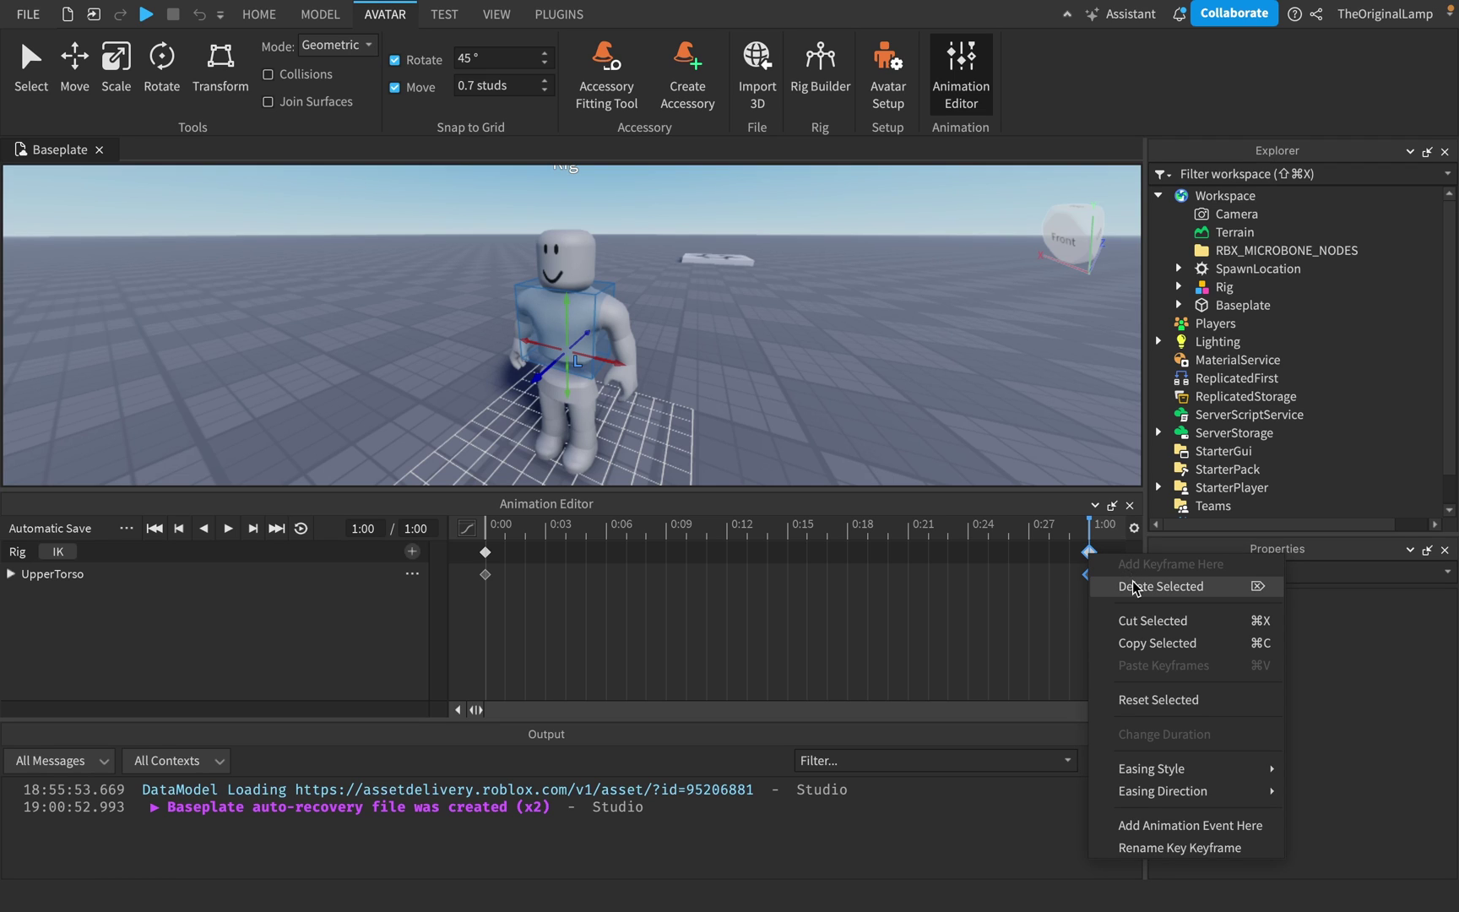
{"action": "left_click", "coordinate": [1135, 589]}
Return to 0:00, activate the Rotate tool and turn off rotate and move snapping.
{"action": "left_click", "coordinate": [493, 531]}
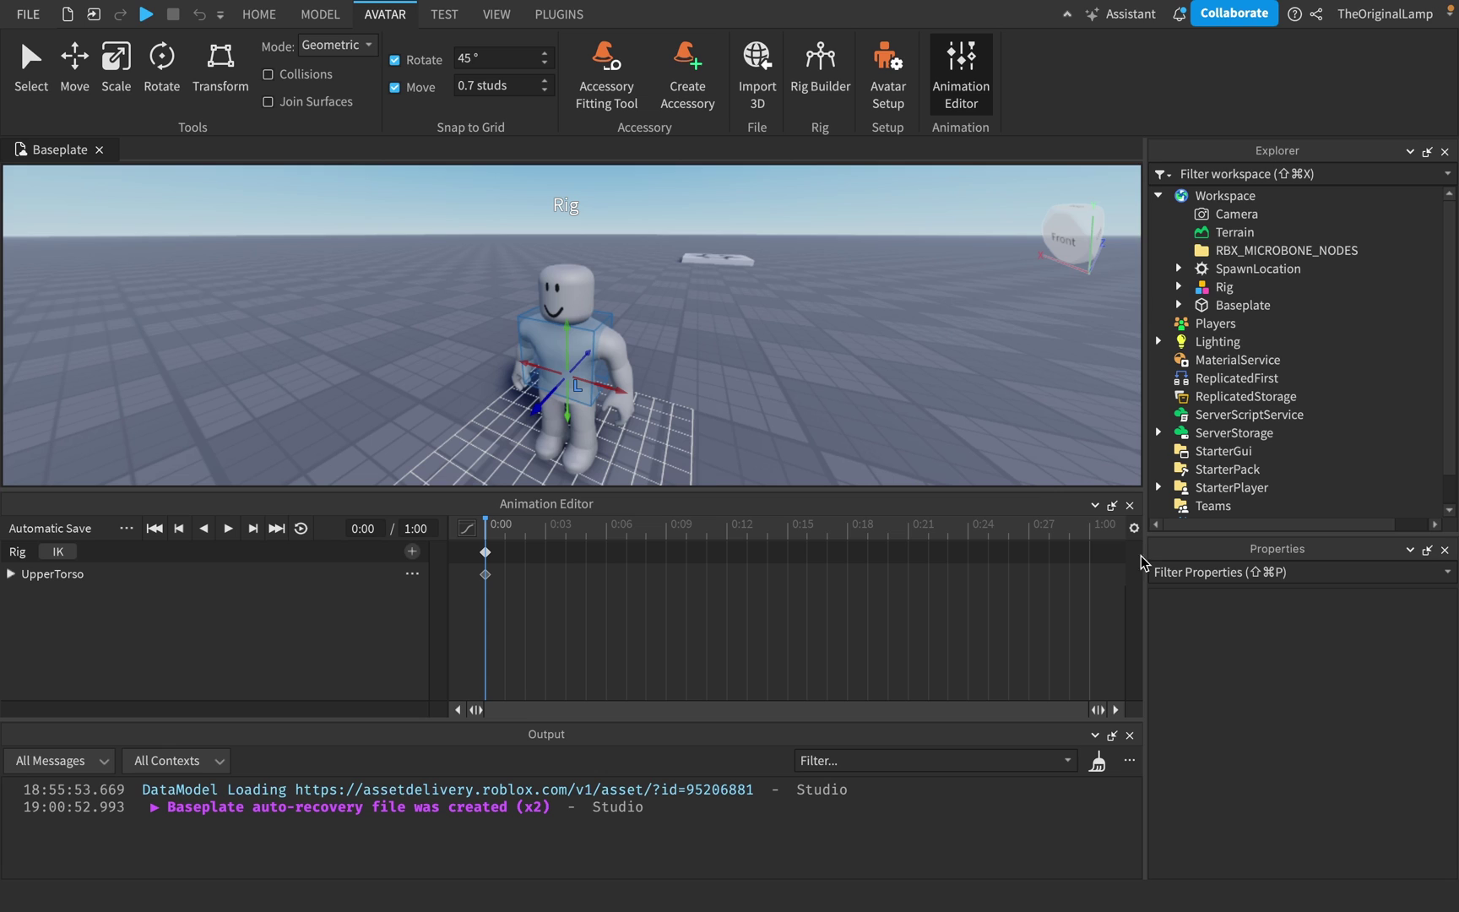
{"action": "scroll", "coordinate": [683, 384], "scroll_direction": "up", "scroll_amount": 5}
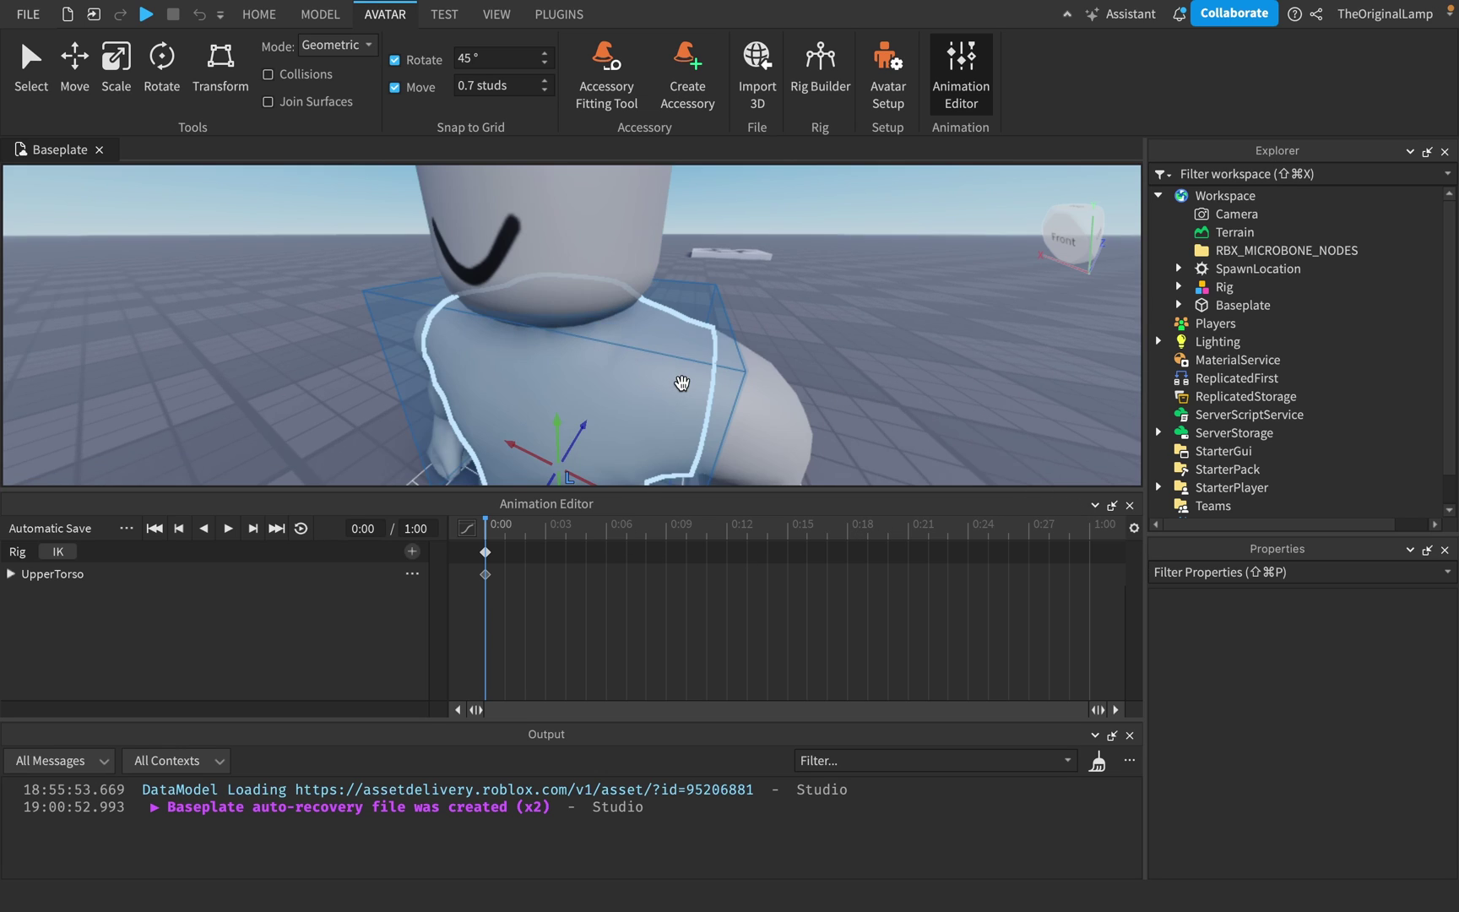
{"action": "scroll", "coordinate": [682, 381], "scroll_direction": "down", "scroll_amount": 5}
{"action": "key", "text": "ctrl+4"}
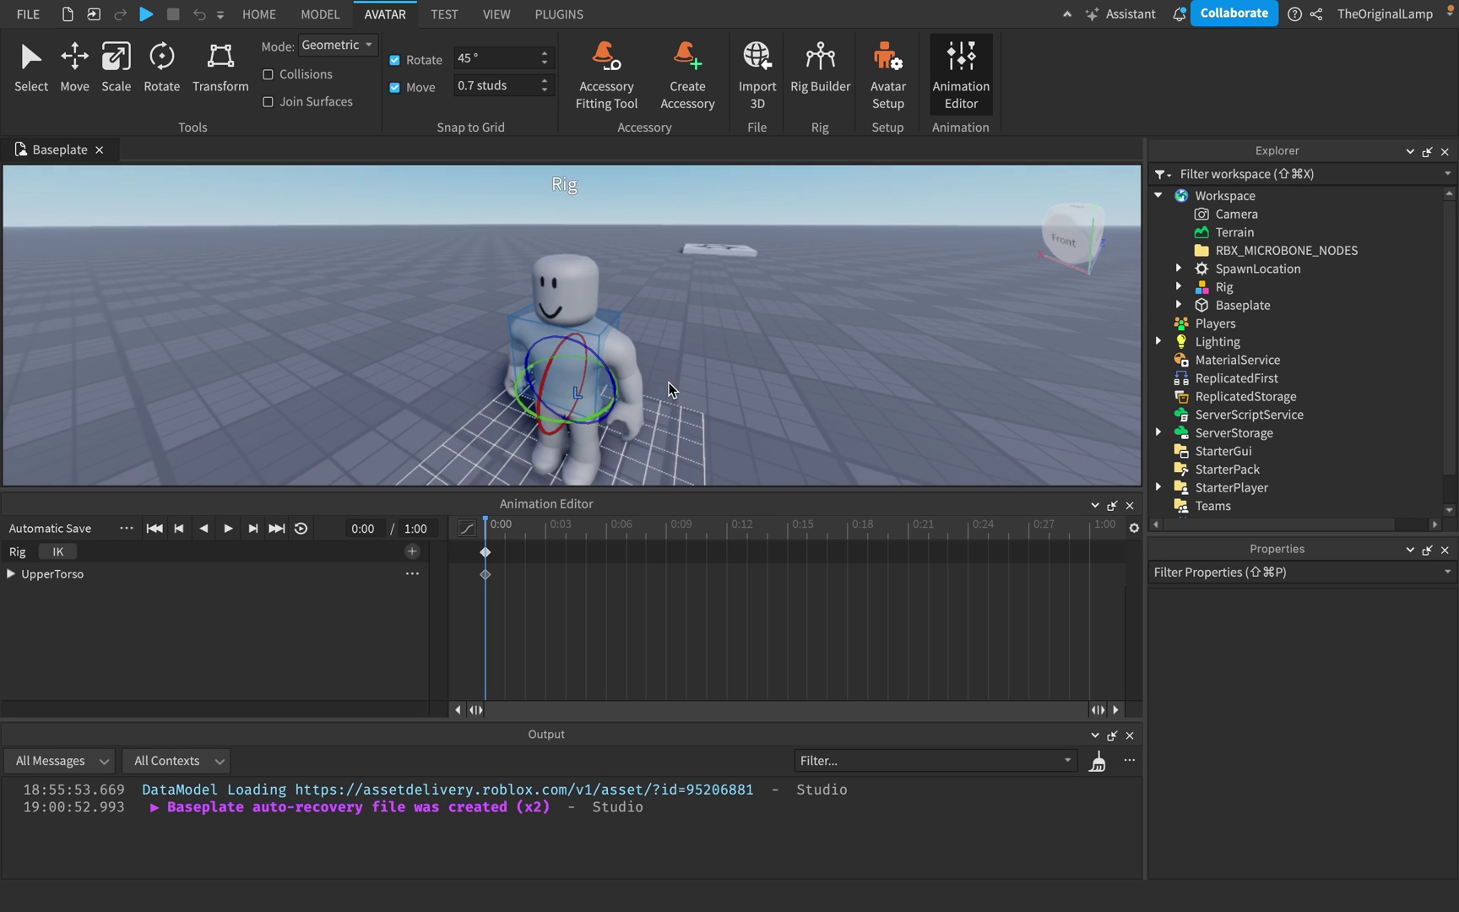
{"action": "mouse_move", "coordinate": [549, 380]}
{"action": "left_mouse_down"}
{"action": "mouse_move", "coordinate": [539, 401]}
{"action": "mouse_move", "coordinate": [547, 387]}
{"action": "left_mouse_up"}
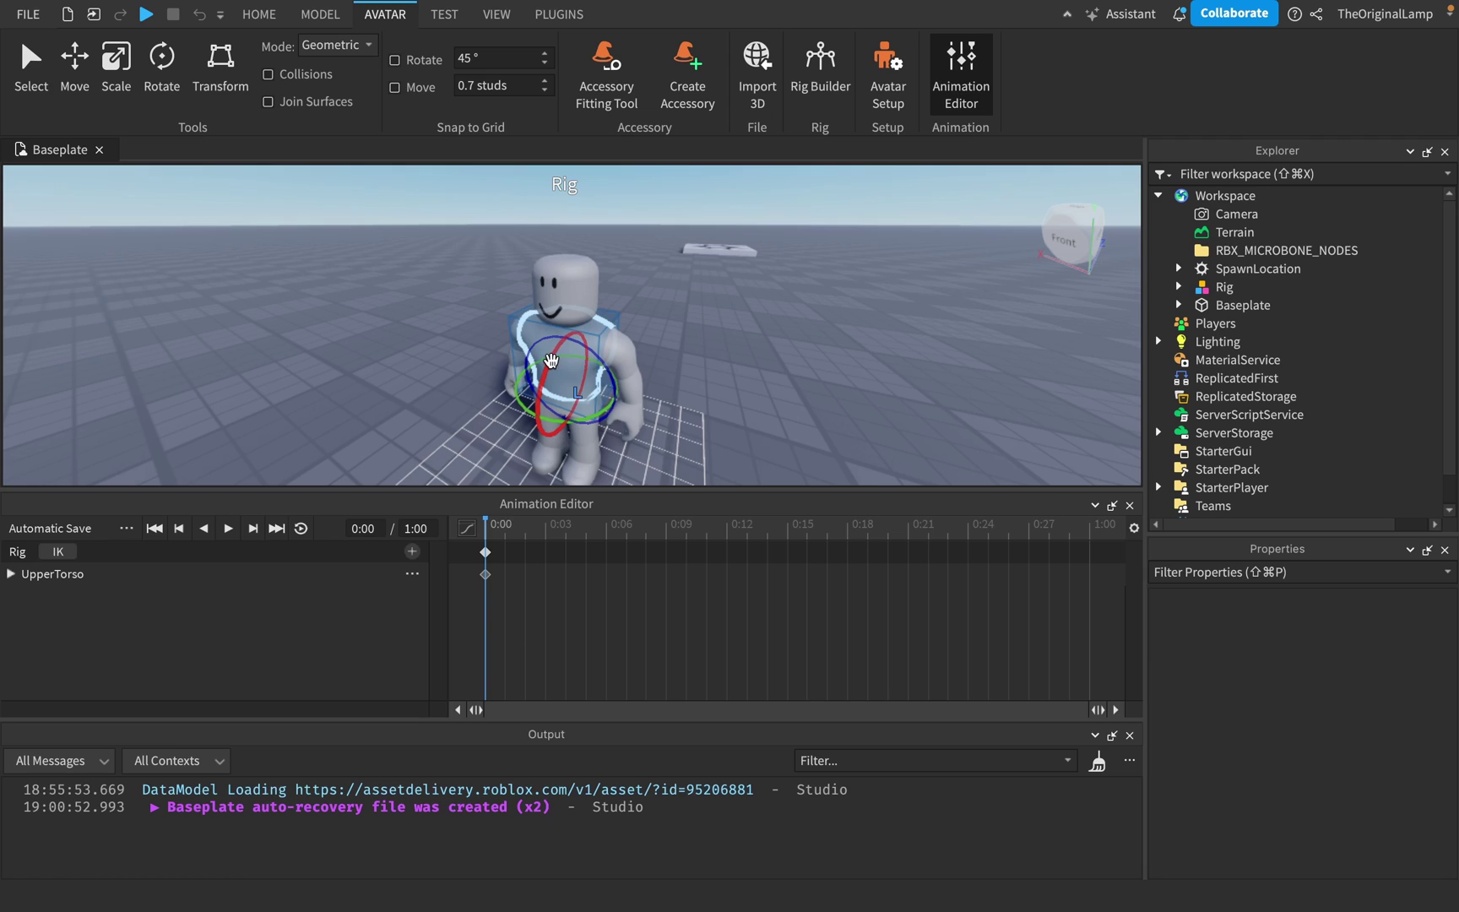
Try rotating the upper torso forward at 0:00, and undo the rotation.
{"action": "left_click_drag", "start_coordinate": [549, 385], "coordinate": [544, 374]}
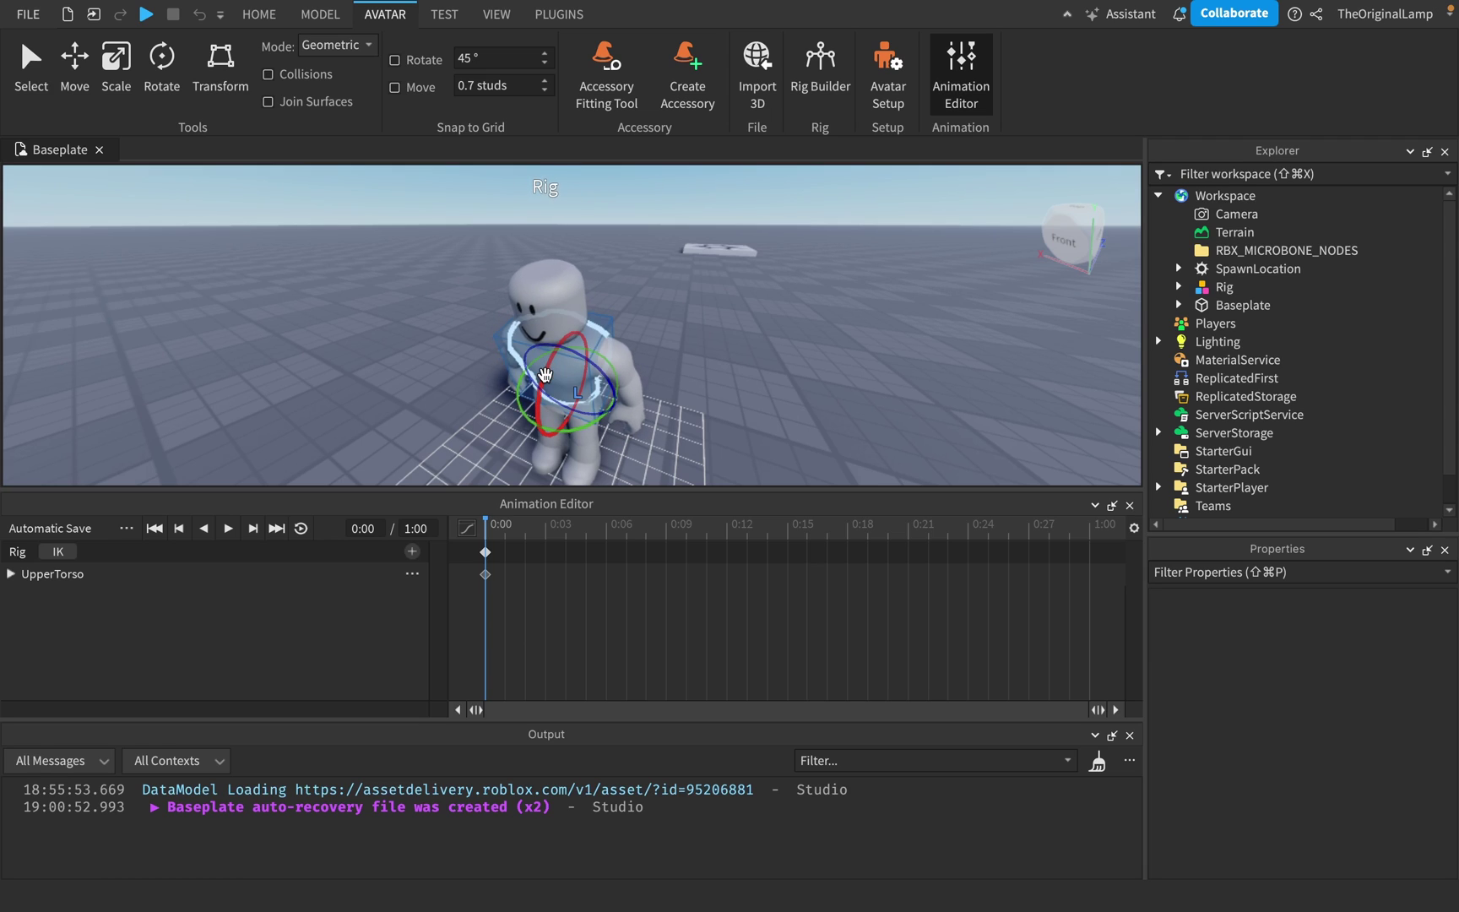
{"action": "key", "text": "super+z"}
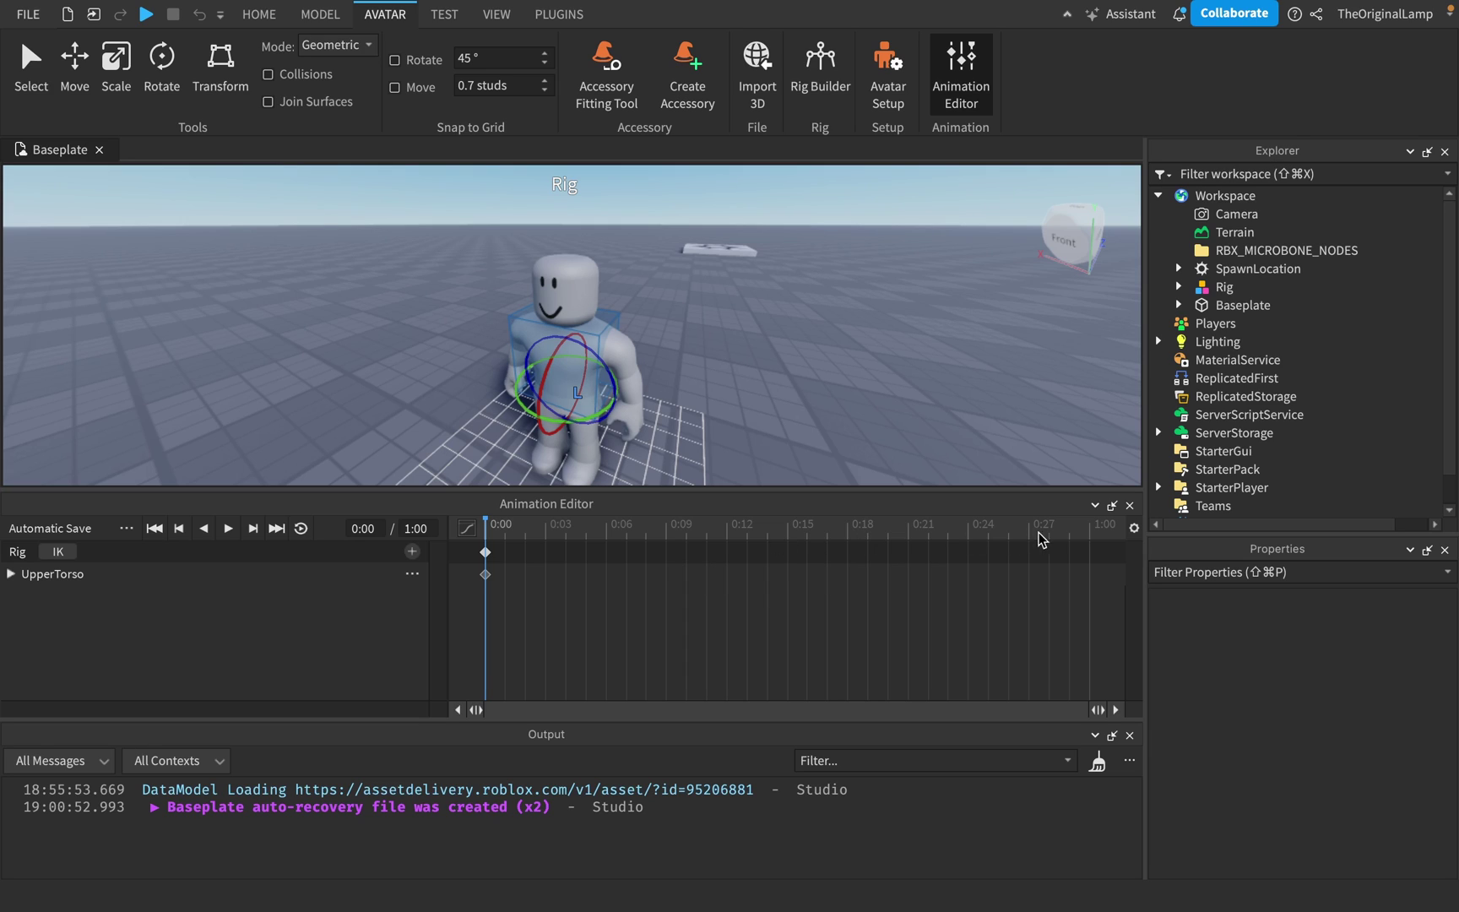
Add an upper torso keyframe at 1:00 by rotating the torso forward into a bend.
{"action": "left_click", "coordinate": [1086, 534]}
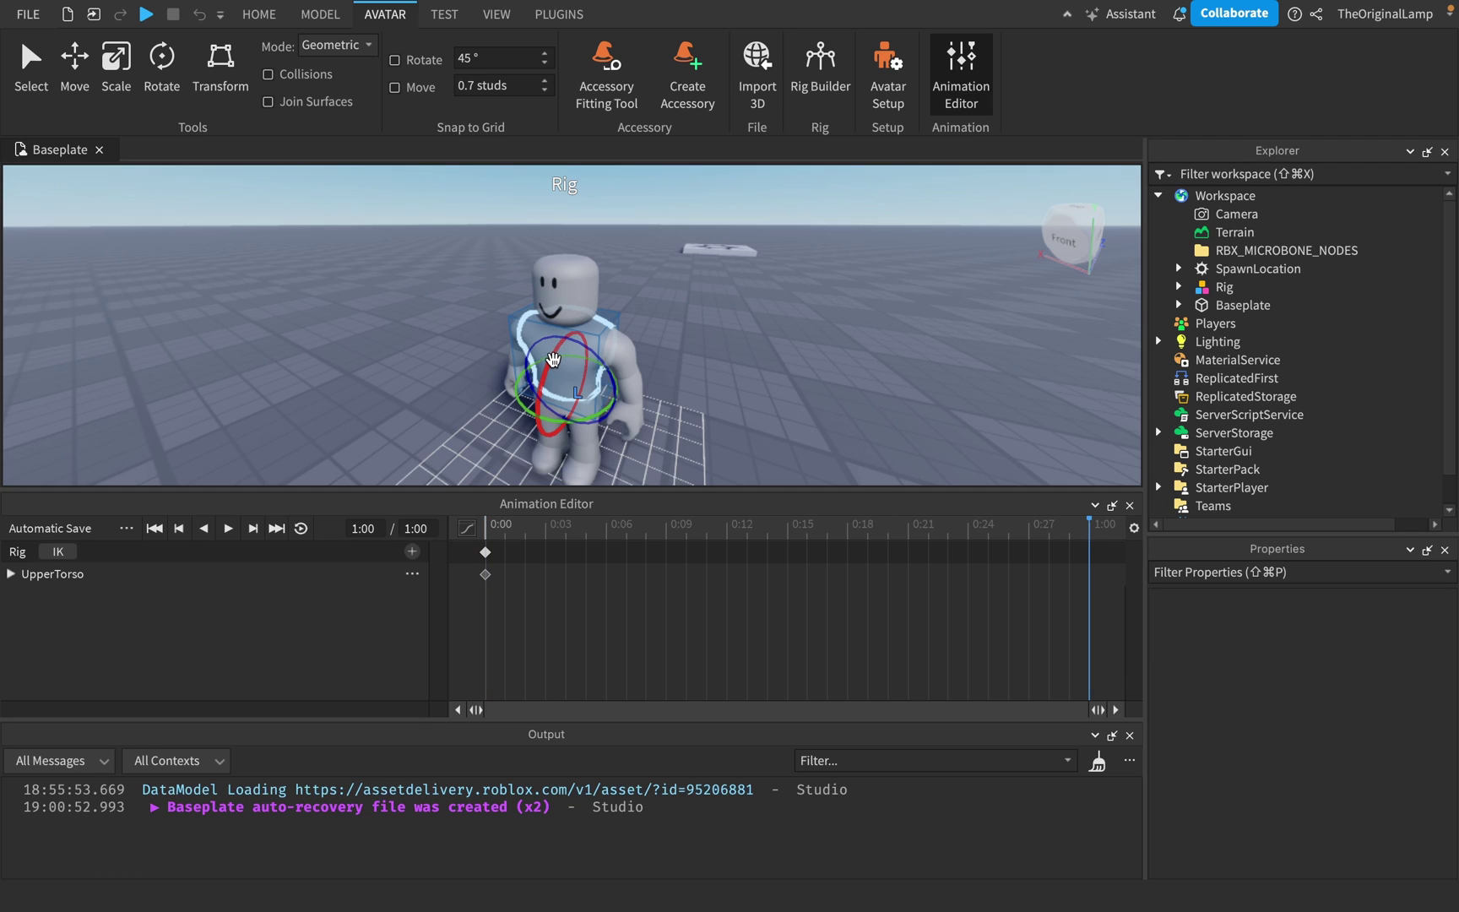
{"action": "left_click_drag", "start_coordinate": [547, 376], "coordinate": [538, 393]}
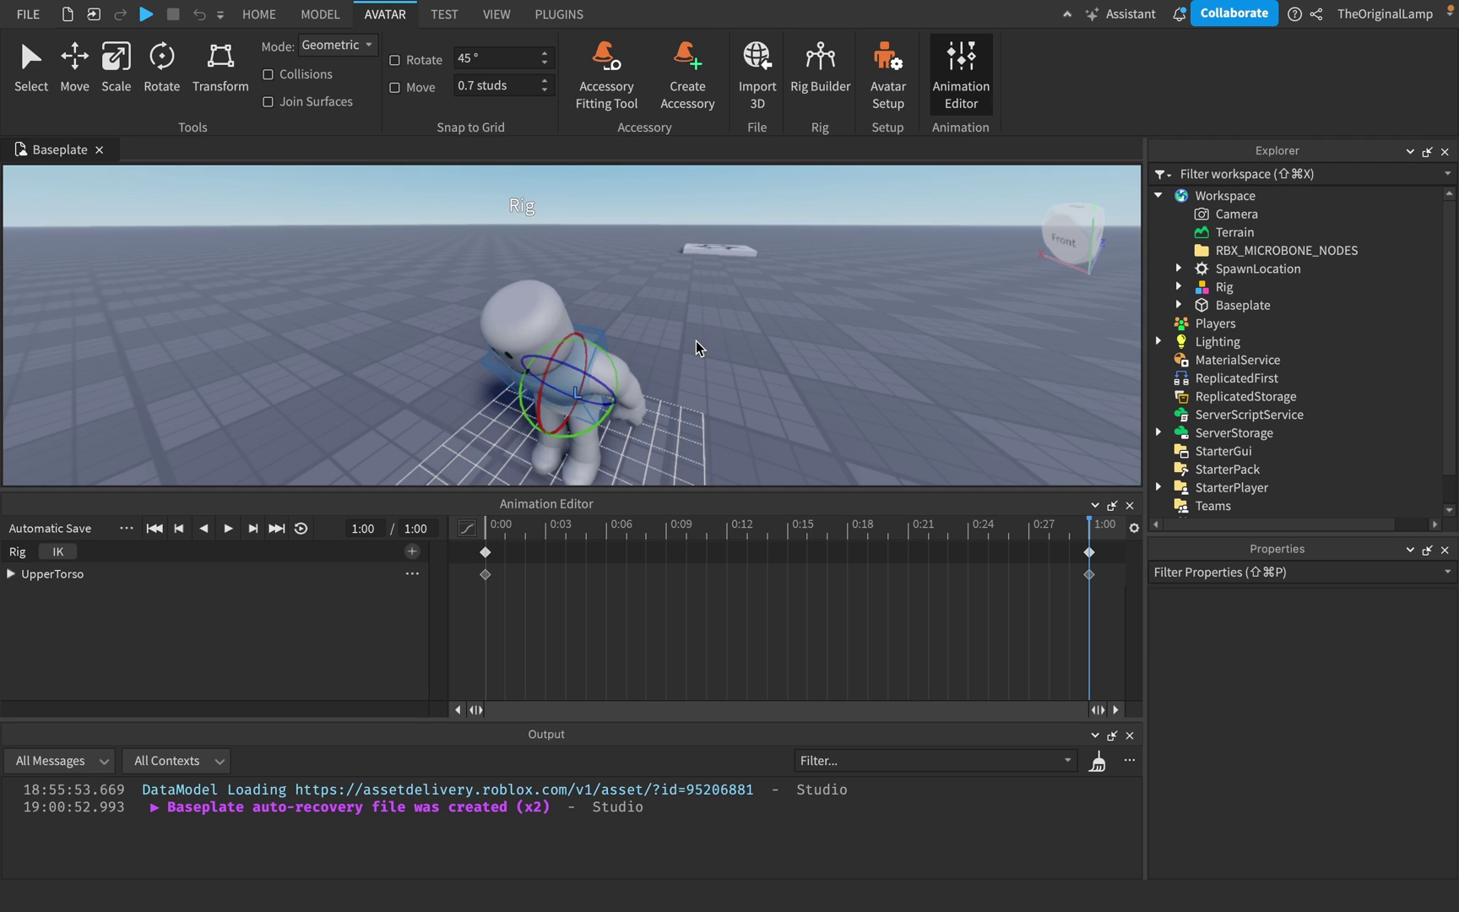
{"action": "right_click_drag", "start_coordinate": [697, 341], "coordinate": [697, 341]}
Return to 0:00, add tracks for all of the rig's body parts and scrub the timeline to 0:13.
{"action": "left_click", "coordinate": [487, 534]}
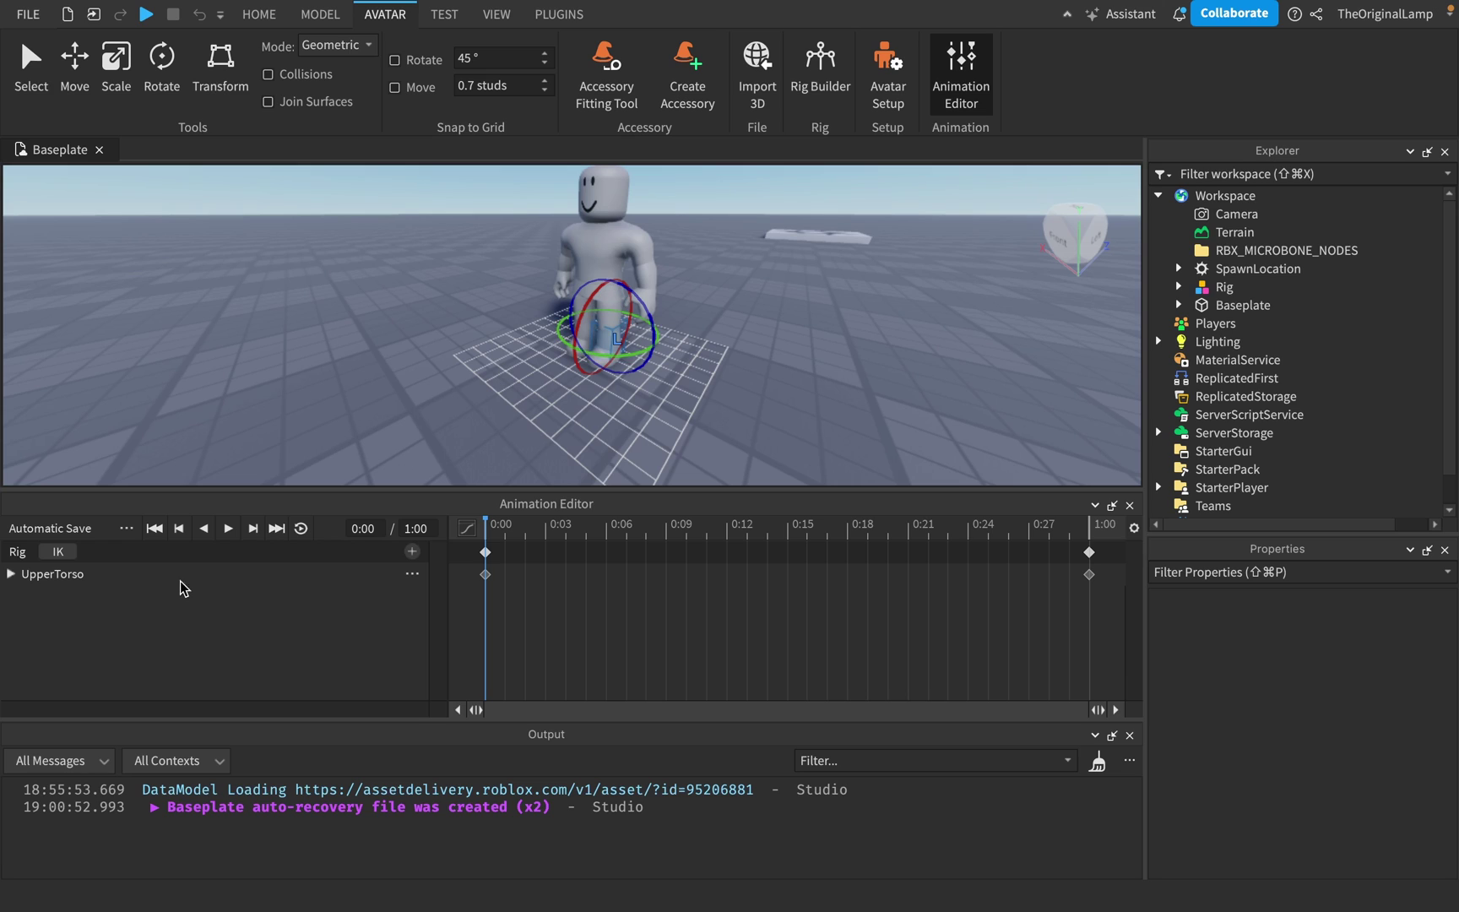
{"action": "left_click", "coordinate": [412, 551]}
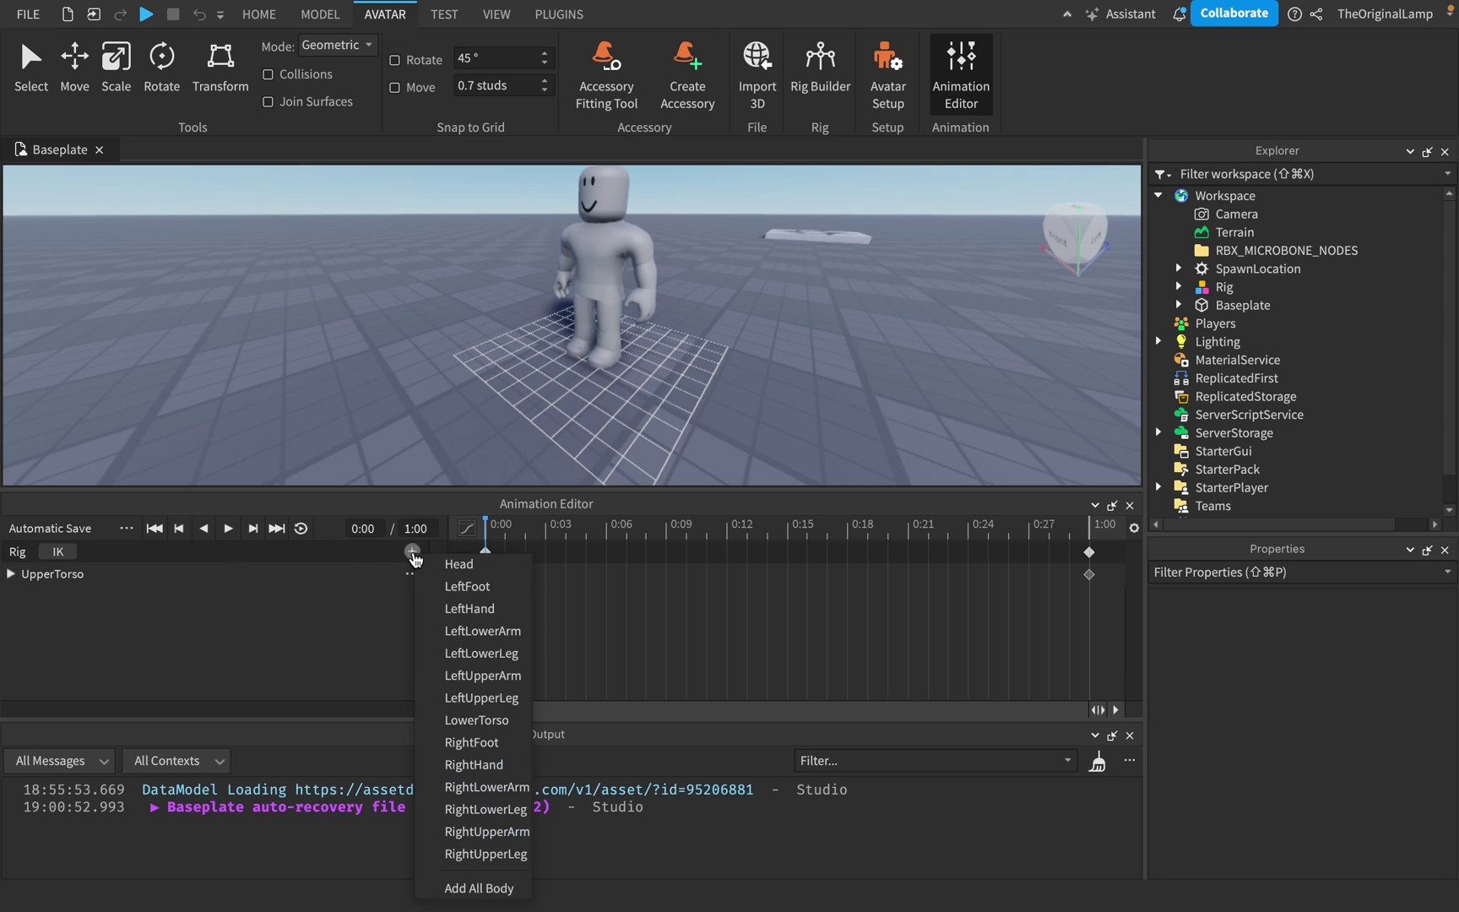
{"action": "left_click", "coordinate": [460, 792]}
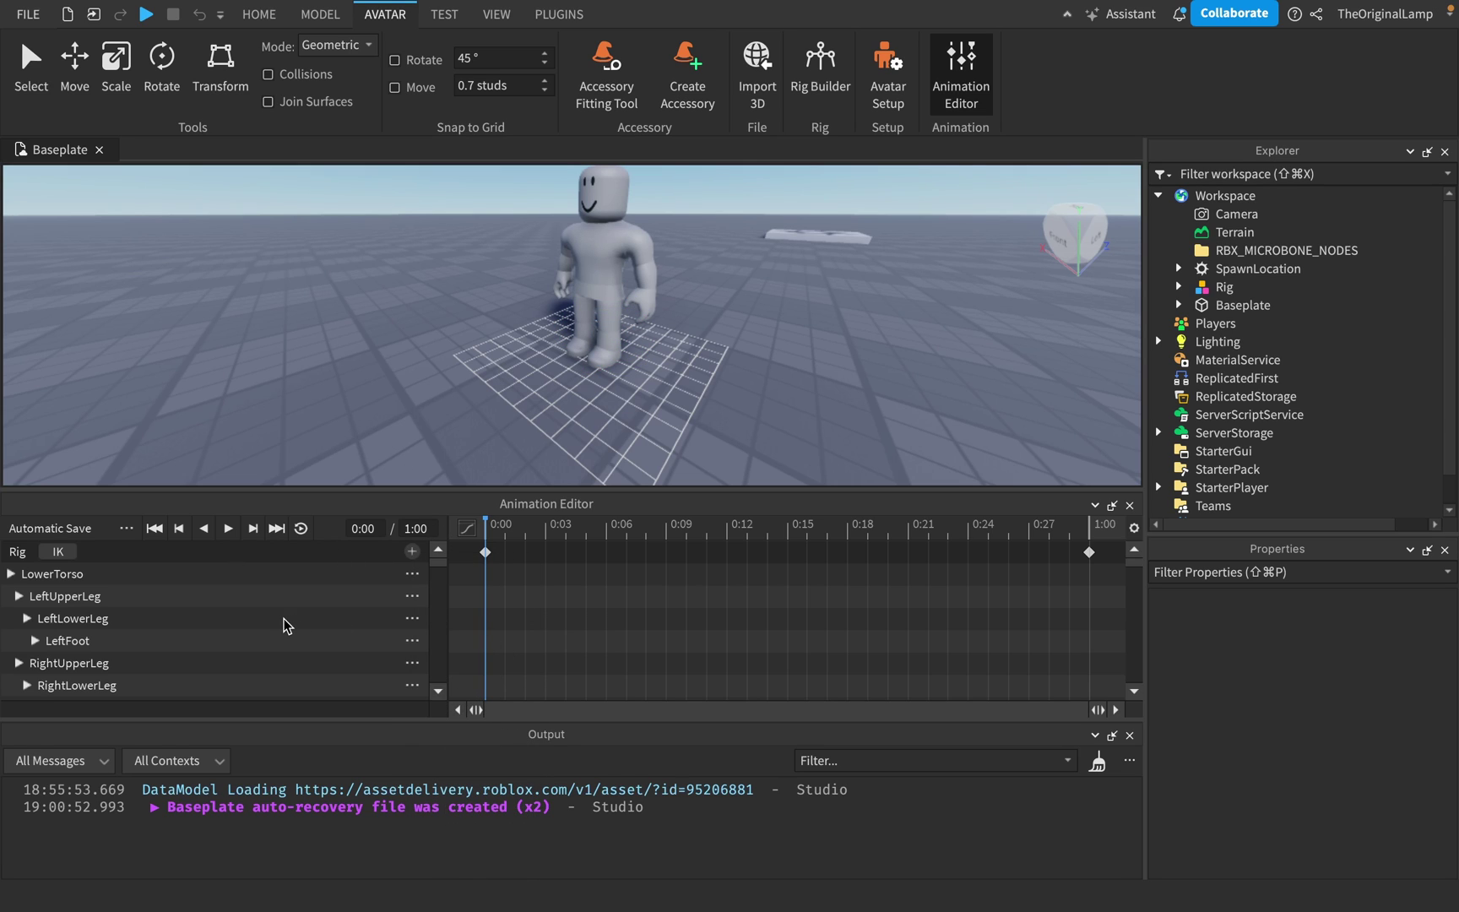
{"action": "scroll", "coordinate": [284, 619], "scroll_direction": "down", "scroll_amount": 3}
{"action": "scroll", "coordinate": [358, 602], "scroll_direction": "up", "scroll_amount": 3}
{"action": "left_click_drag", "start_coordinate": [710, 528], "coordinate": [746, 545]}
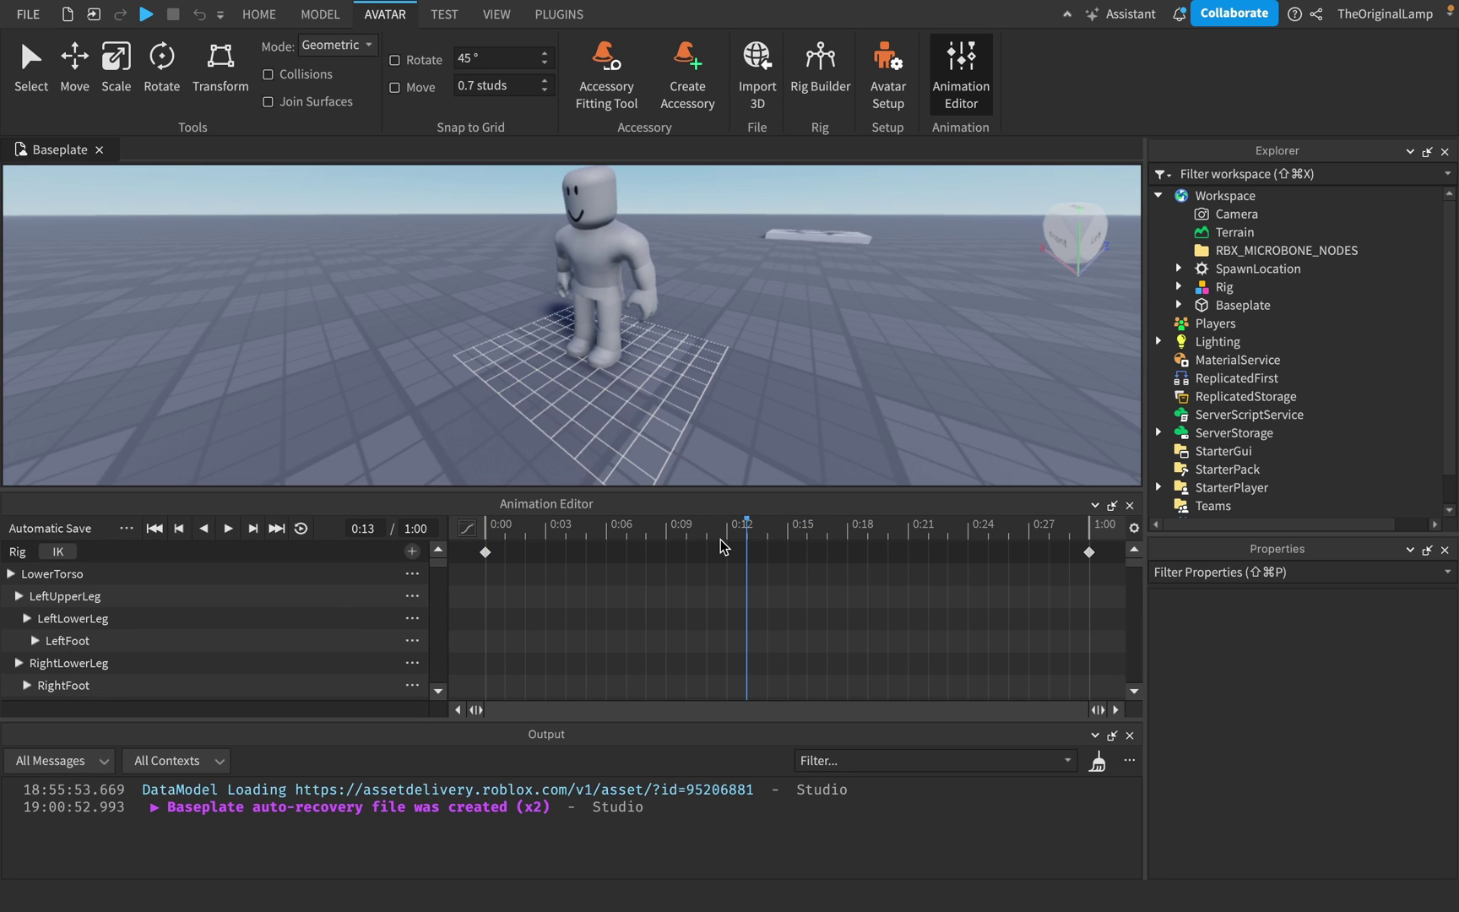
Undo adding the body part tracks until only the UpperTorso track is left.
{"action": "key", "text": "super+z"}
{"action": "key", "text": "super+z"}
{"action": "key", "text": "super+z"}
{"action": "key", "text": "super+z"}
{"action": "key", "text": "super+z"}
{"action": "key", "text": "super+z"}
{"action": "key", "text": "super+z"}
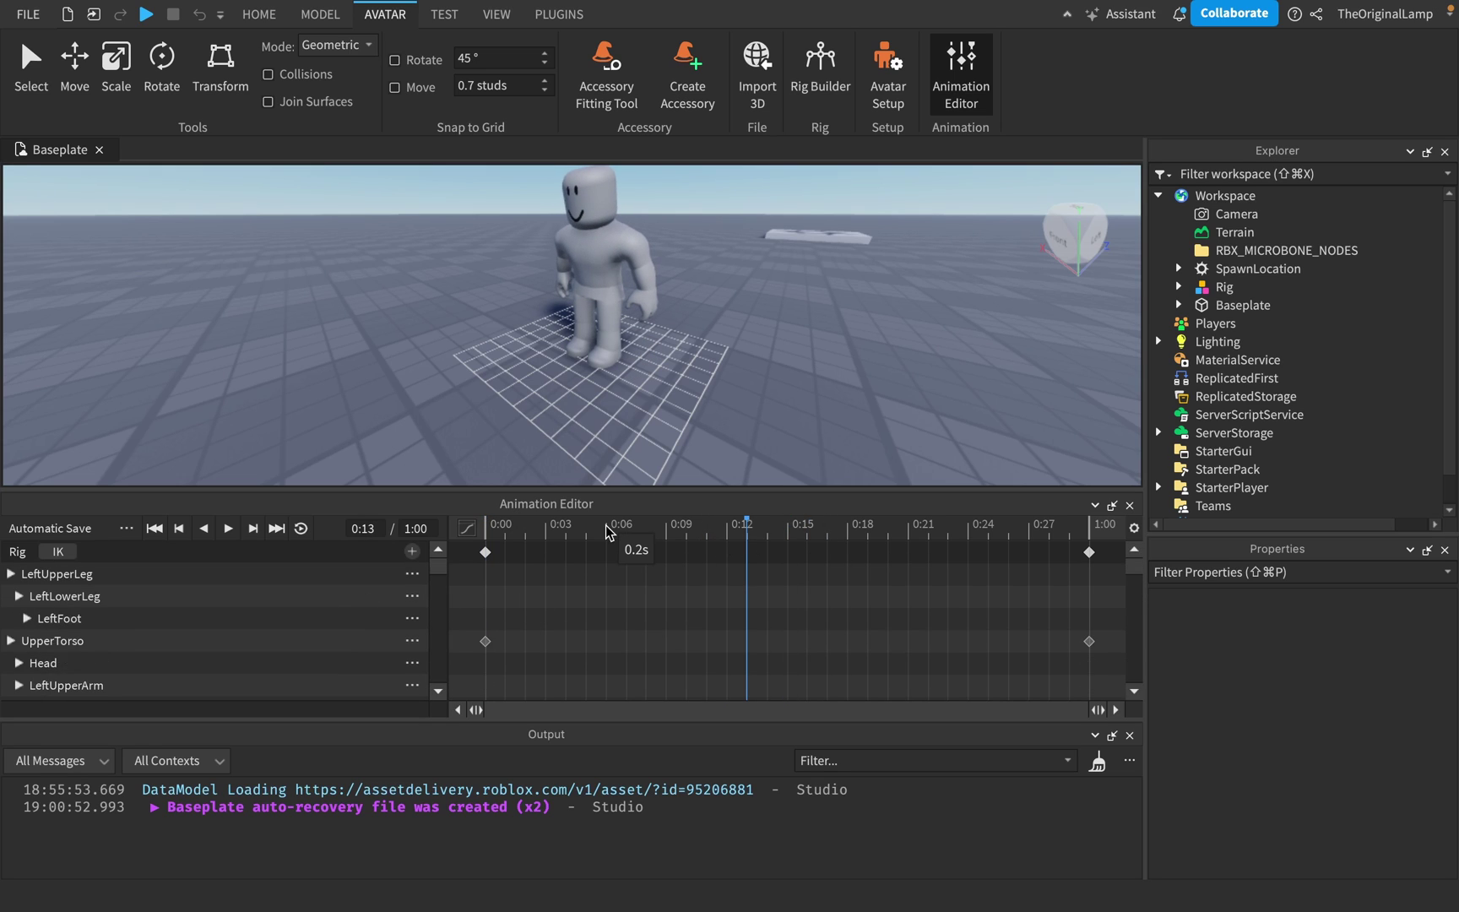
{"action": "scroll", "coordinate": [271, 619], "scroll_direction": "down", "scroll_amount": 1}
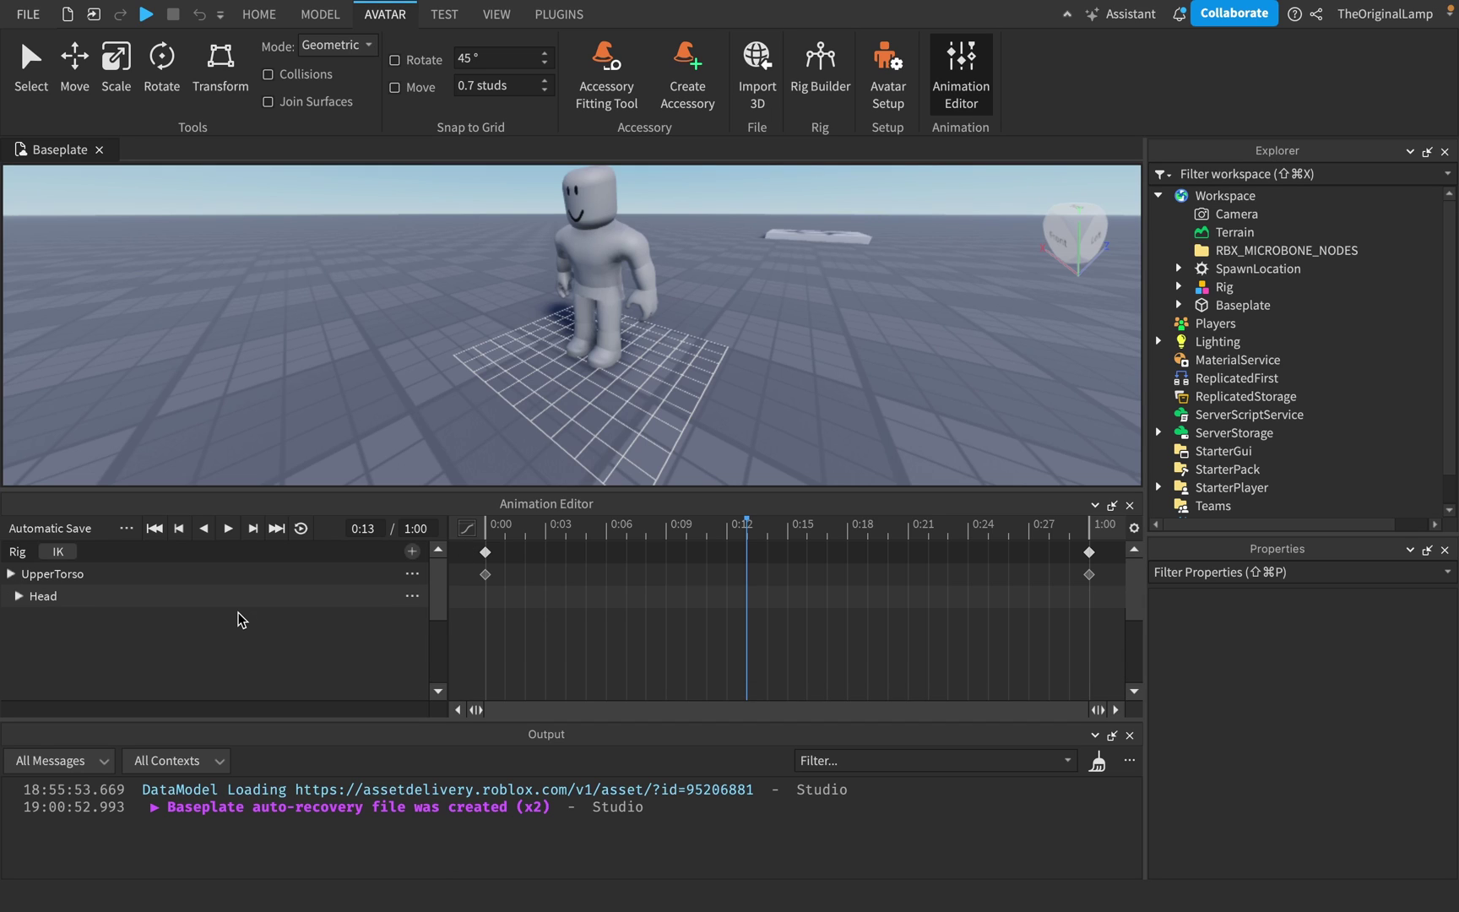
Scrub and play the animation from 0:00 to preview the upper torso bending, and return to 0:00.
{"action": "left_click", "coordinate": [487, 548]}
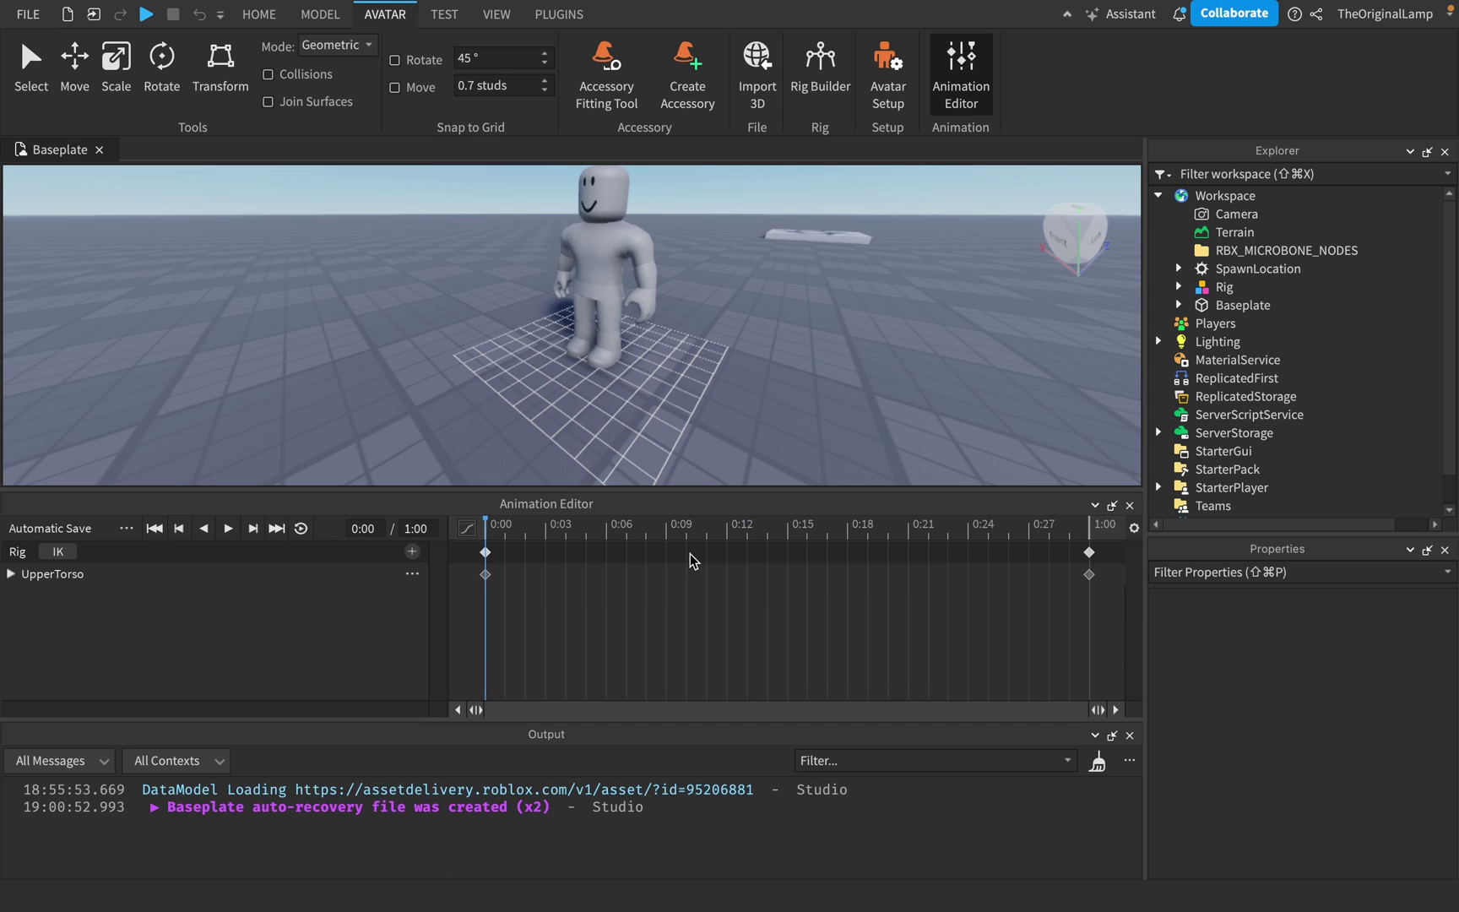
{"action": "left_click_drag", "start_coordinate": [732, 534], "coordinate": [592, 518]}
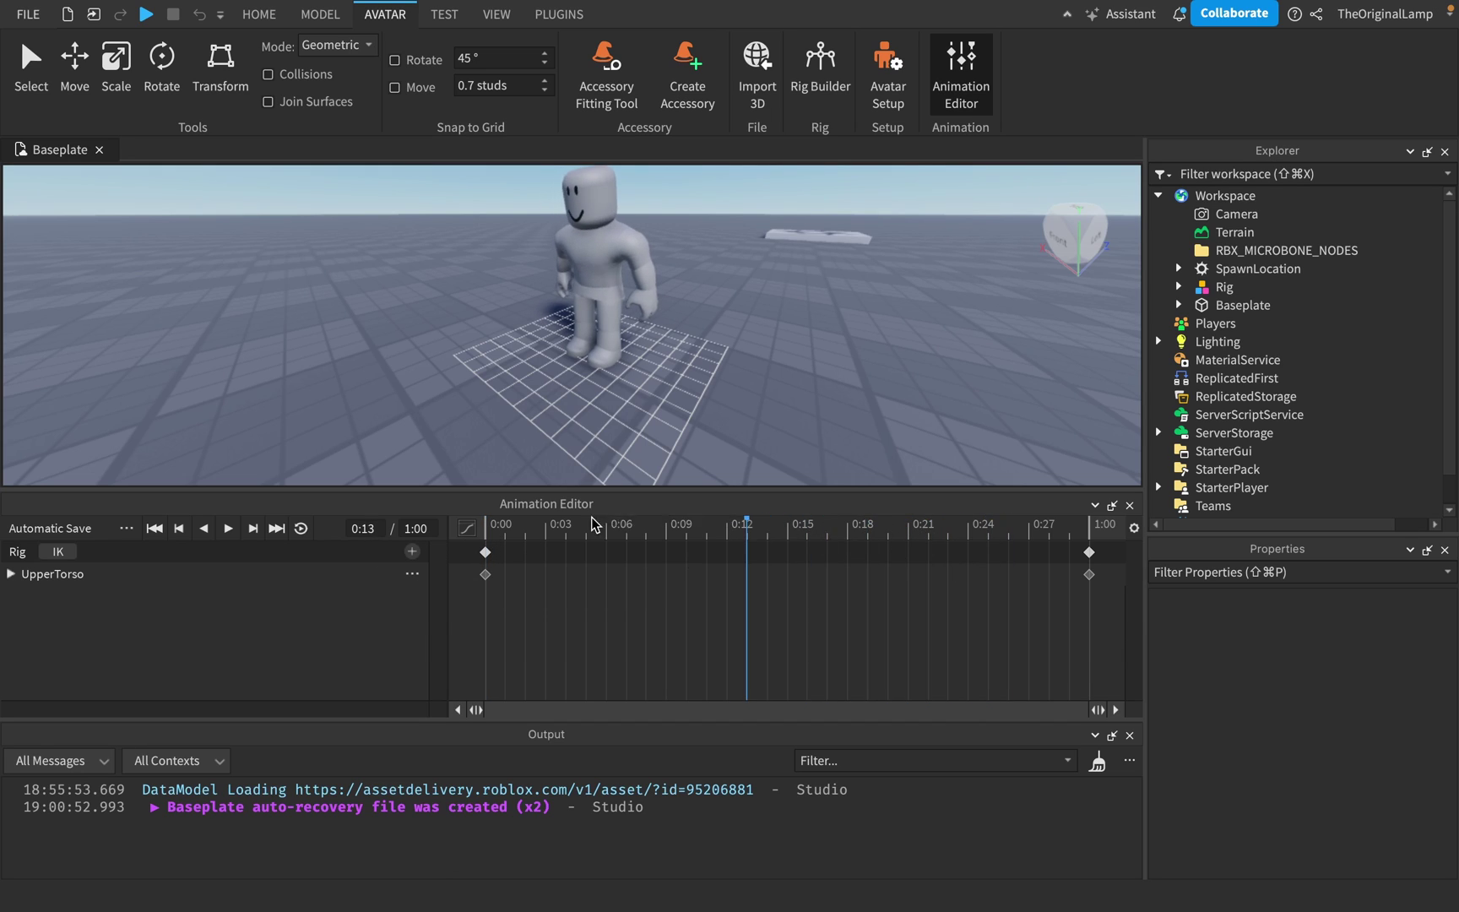
{"action": "left_click", "coordinate": [493, 530]}
{"action": "left_click", "coordinate": [228, 528]}
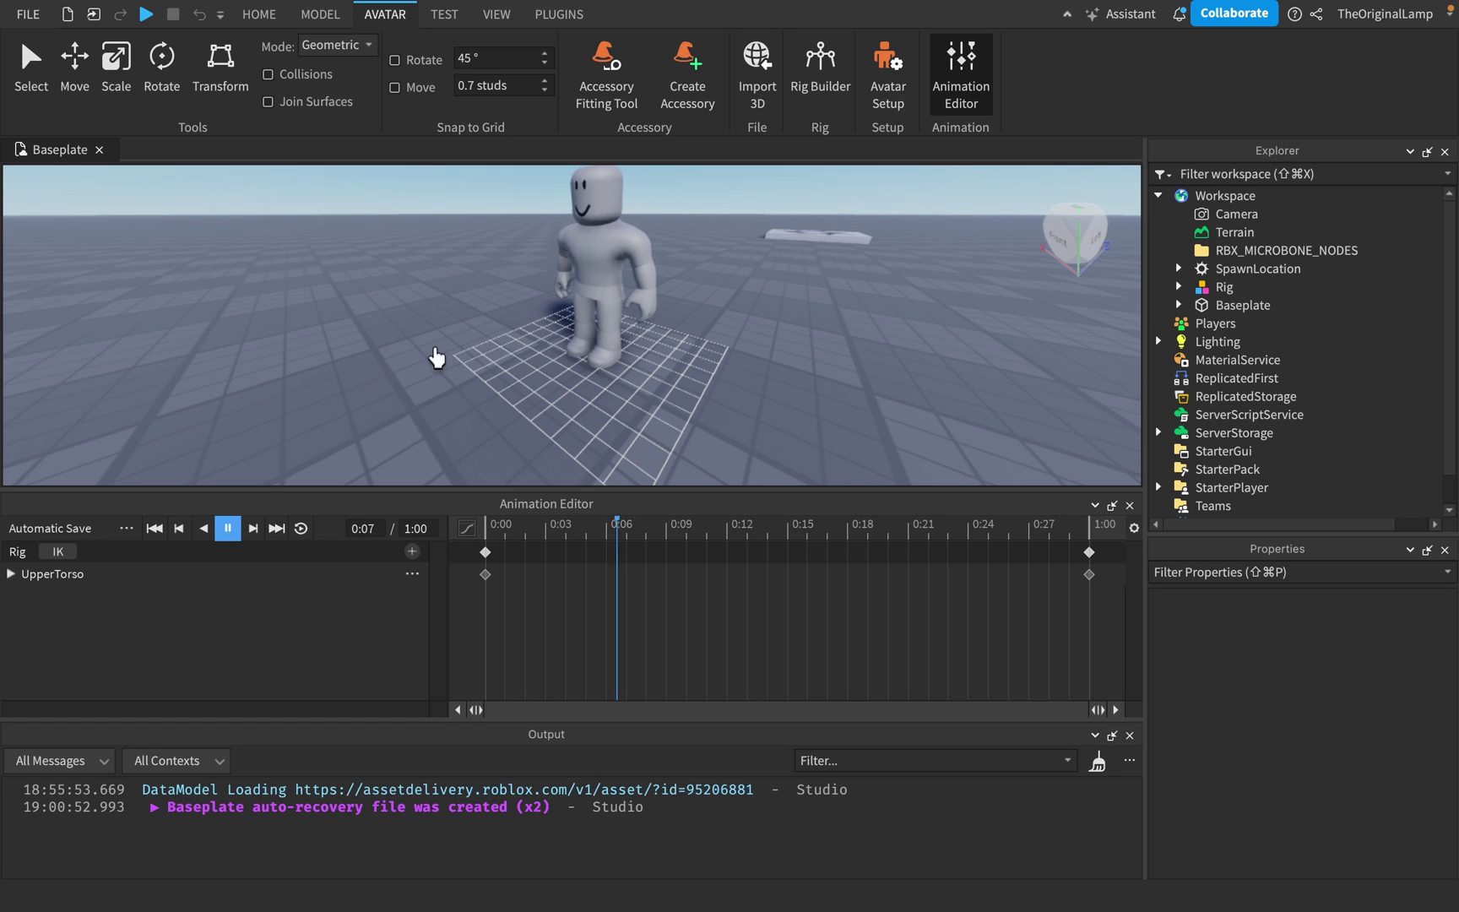
{"action": "left_click", "coordinate": [229, 528]}
{"action": "left_click", "coordinate": [498, 527]}
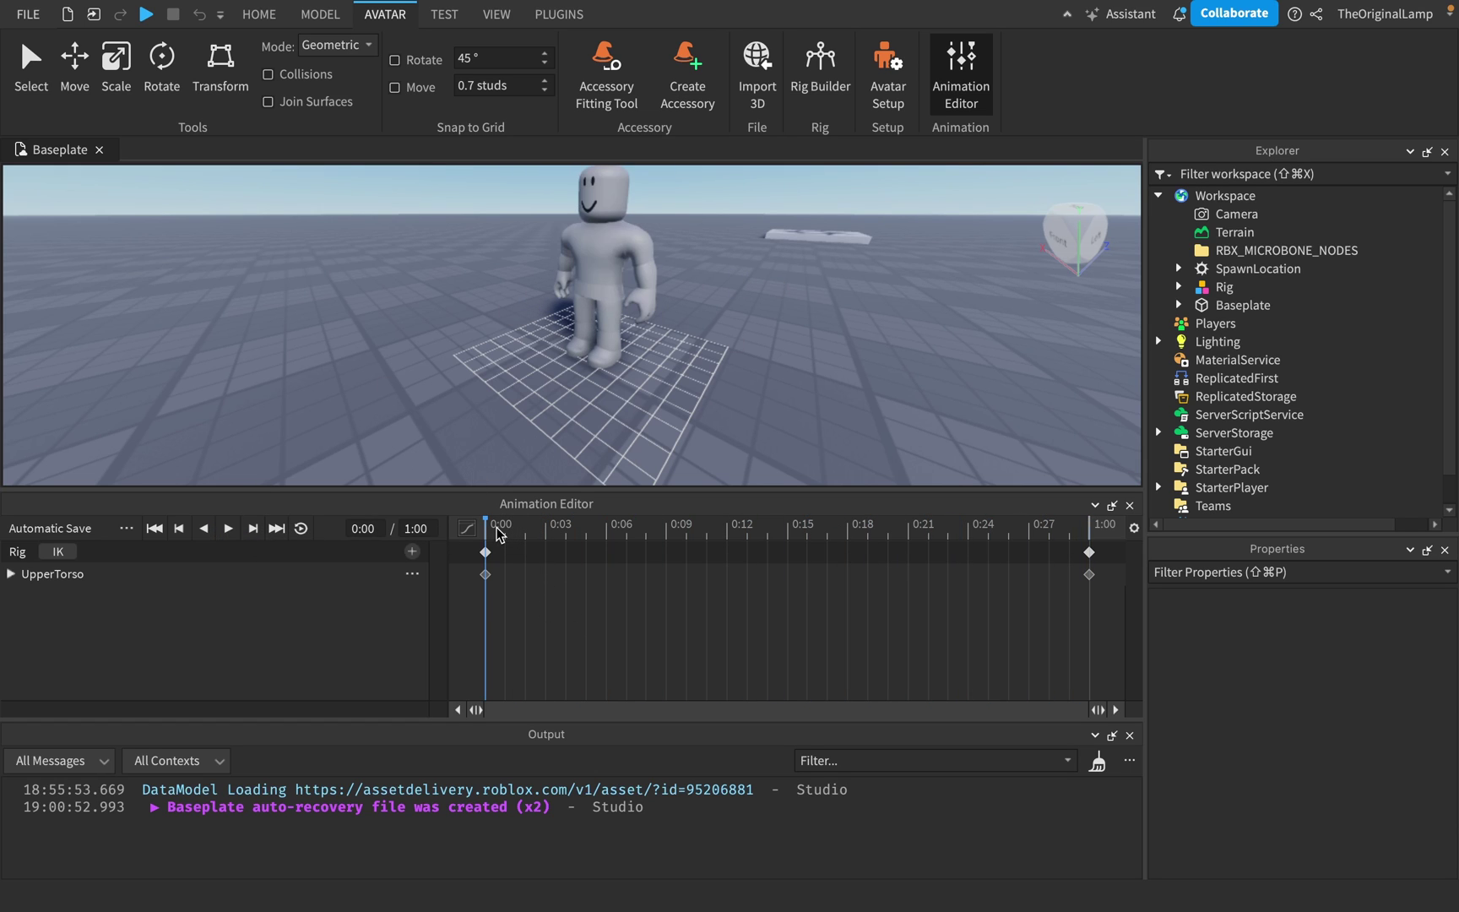
Select the lower torso and add a keyframe for it at 1:00 by rotating it backward.
{"action": "scroll", "coordinate": [614, 335], "scroll_direction": "up", "scroll_amount": 3}
{"action": "scroll", "coordinate": [614, 335], "scroll_direction": "down", "scroll_amount": 3}
{"action": "left_click", "coordinate": [598, 310]}
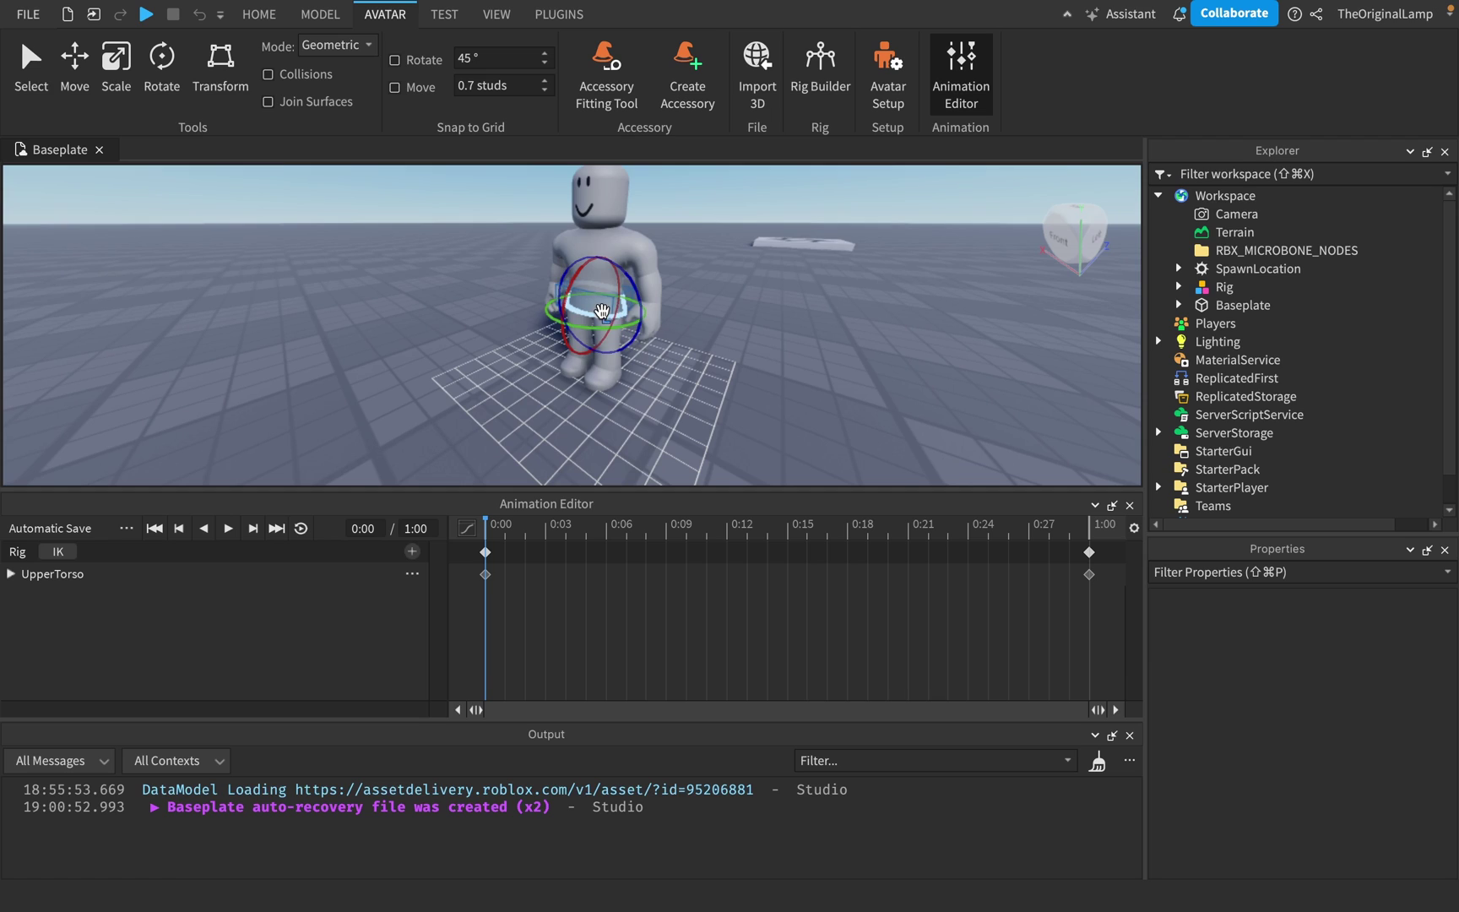
{"action": "left_click", "coordinate": [1084, 530]}
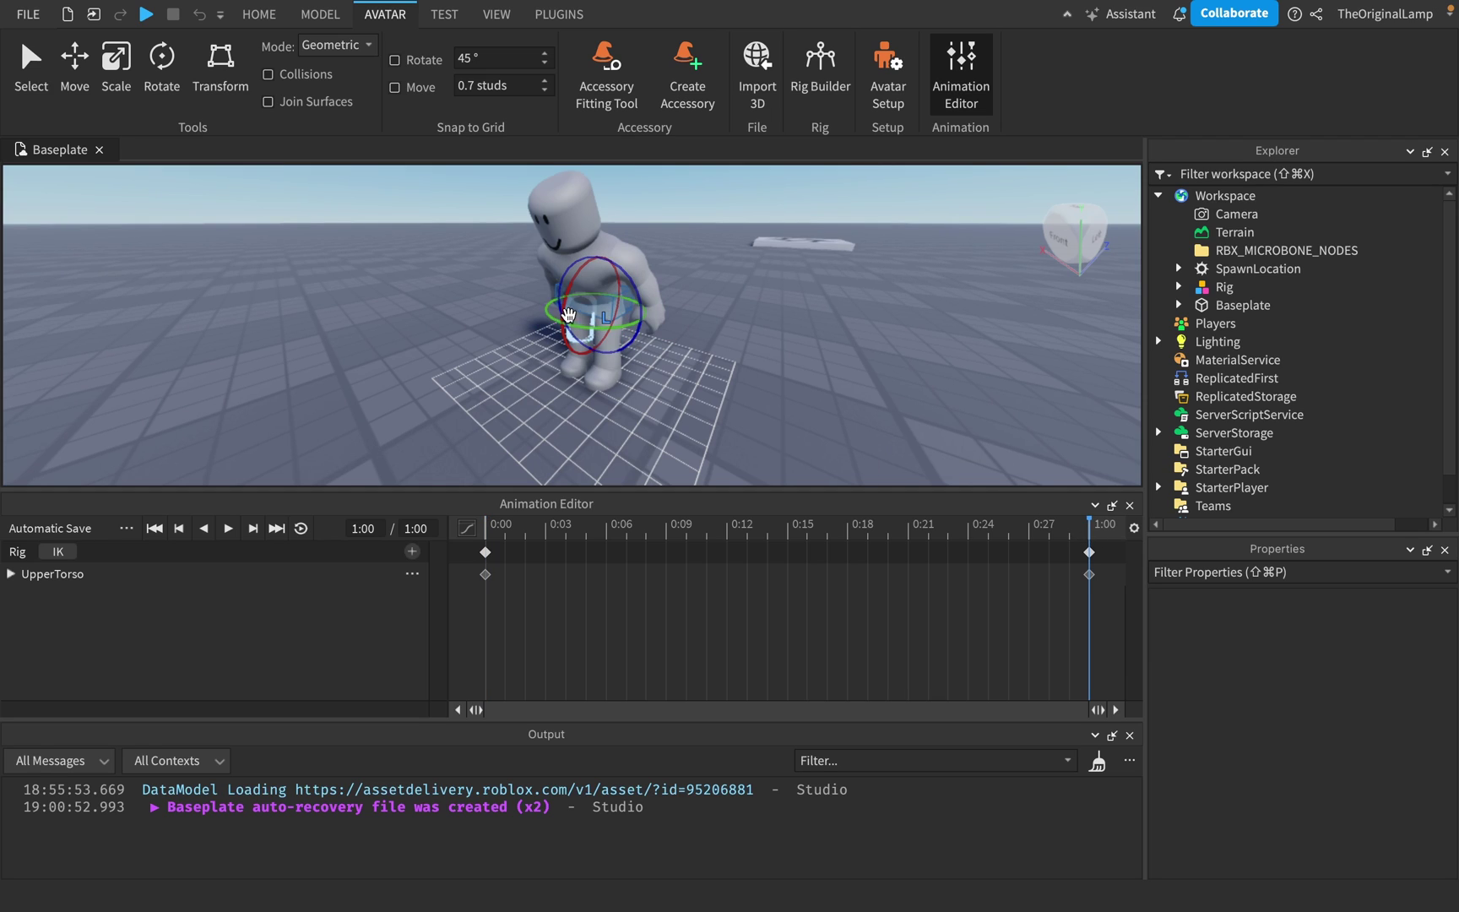
{"action": "left_click_drag", "start_coordinate": [569, 315], "coordinate": [574, 287]}
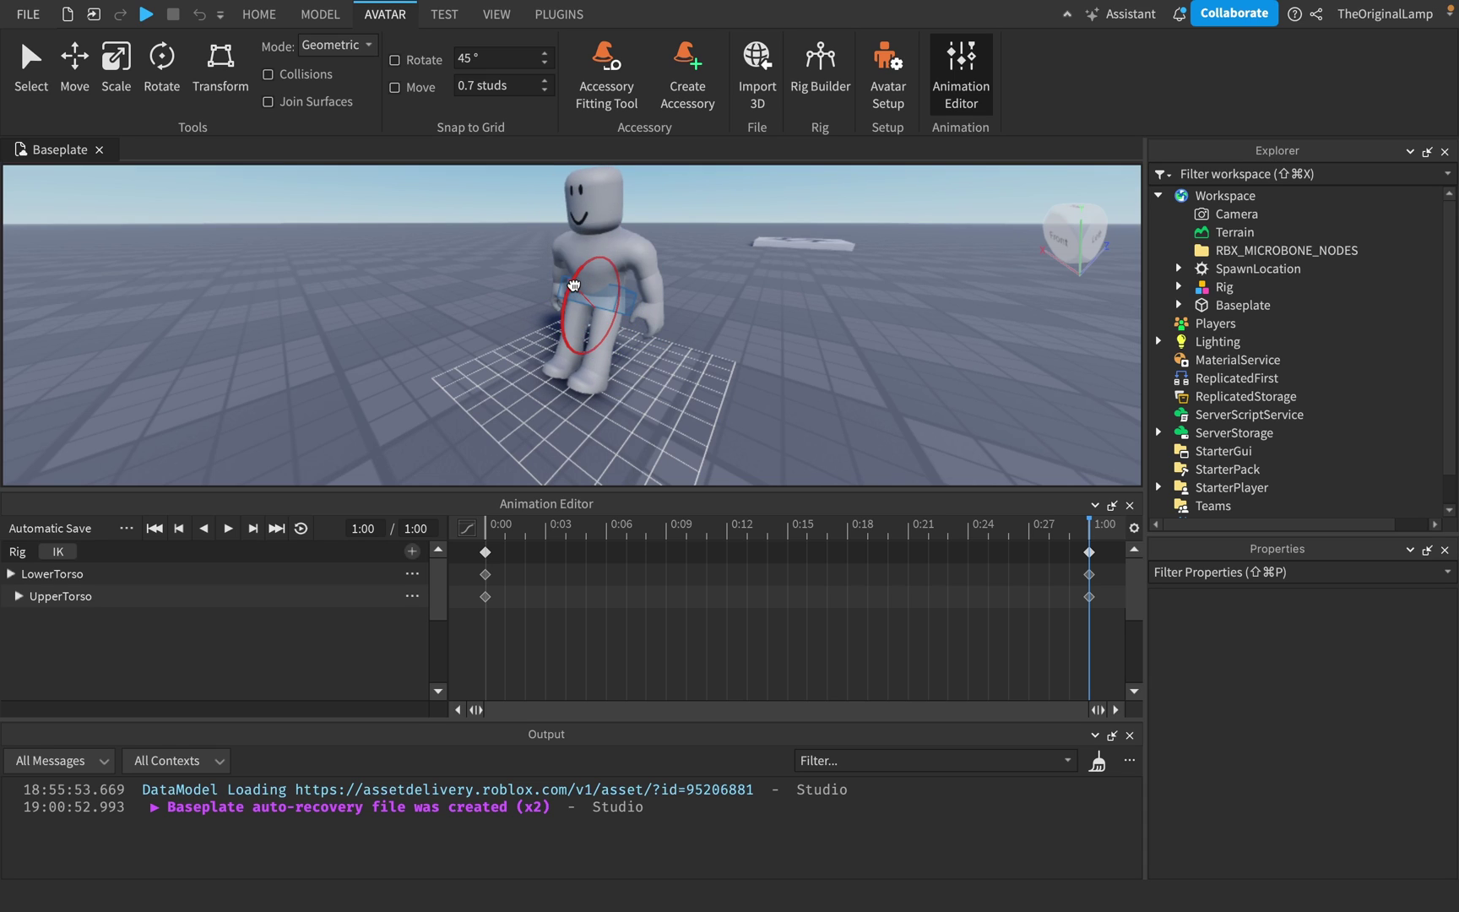
{"action": "mouse_move", "coordinate": [575, 286]}
{"action": "left_mouse_down"}
{"action": "mouse_move", "coordinate": [584, 261]}
{"action": "mouse_move", "coordinate": [580, 284]}
{"action": "left_mouse_up"}
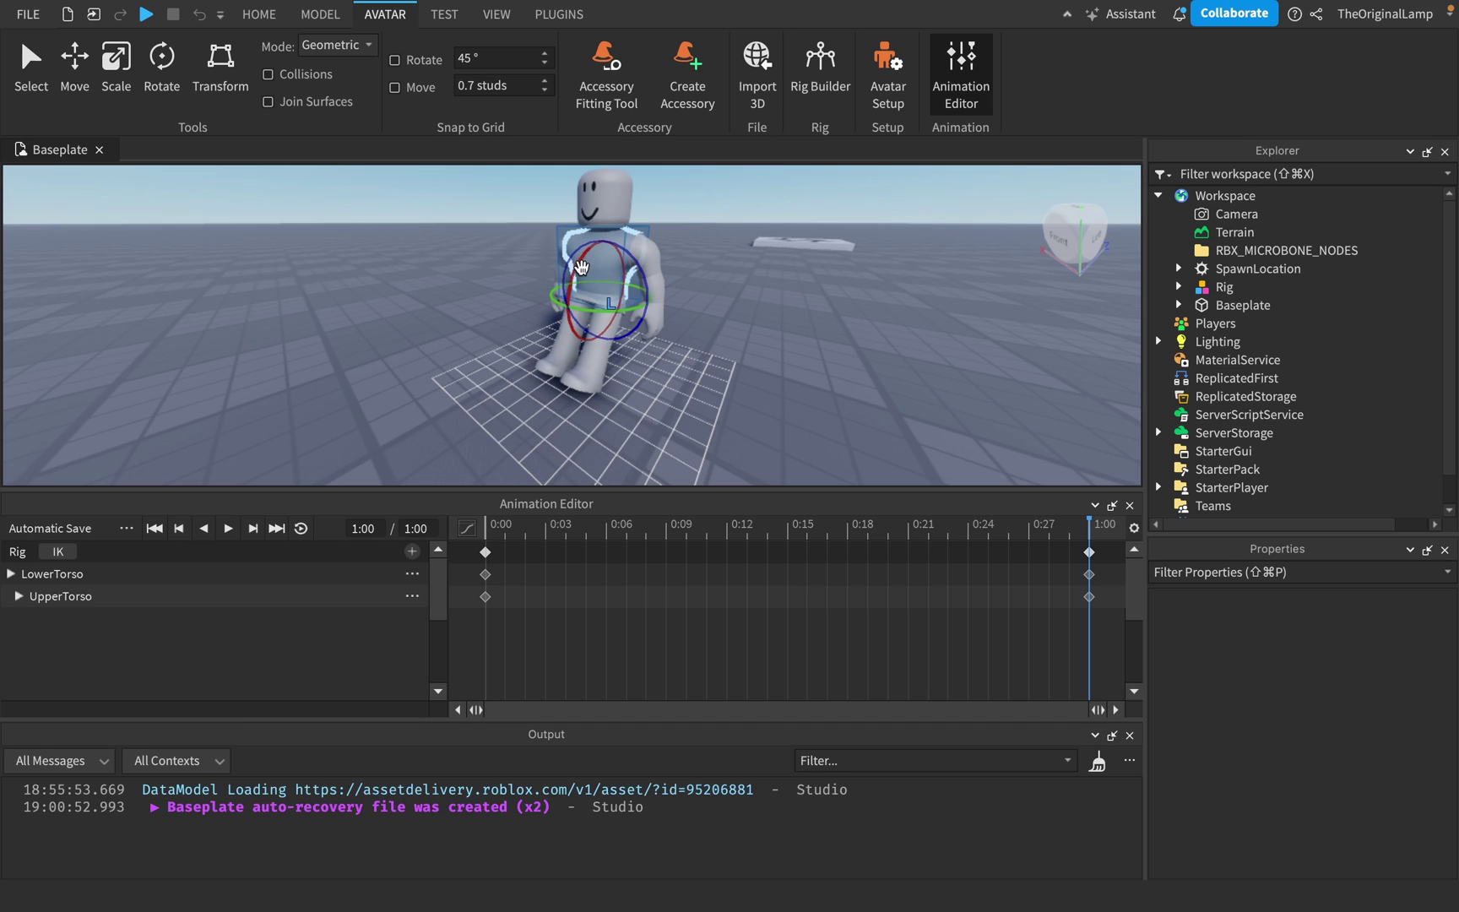
Rotate the upper torso further forward at 1:00 and scrub from 0:00 to 1:00 to check the bend.
{"action": "left_click_drag", "start_coordinate": [579, 269], "coordinate": [554, 317]}
{"action": "left_click", "coordinate": [492, 530]}
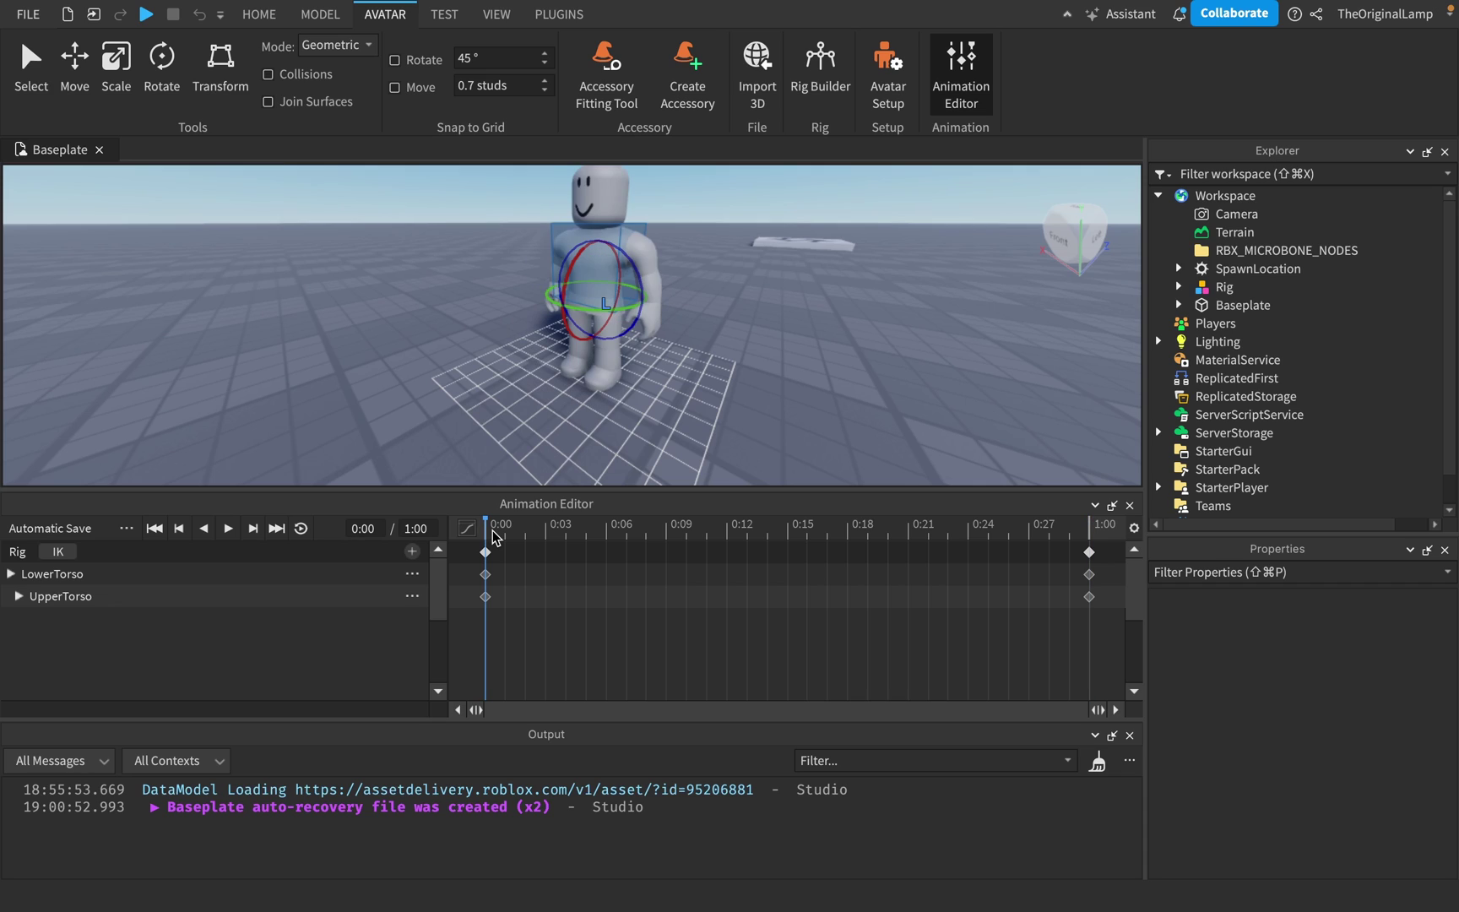
{"action": "left_click_drag", "start_coordinate": [514, 529], "coordinate": [627, 545]}
{"action": "left_click_drag", "start_coordinate": [816, 558], "coordinate": [1105, 581]}
Add keyframes for the left and right upper arms at 1:00 by rotating both arms forward.
{"action": "left_click", "coordinate": [637, 276]}
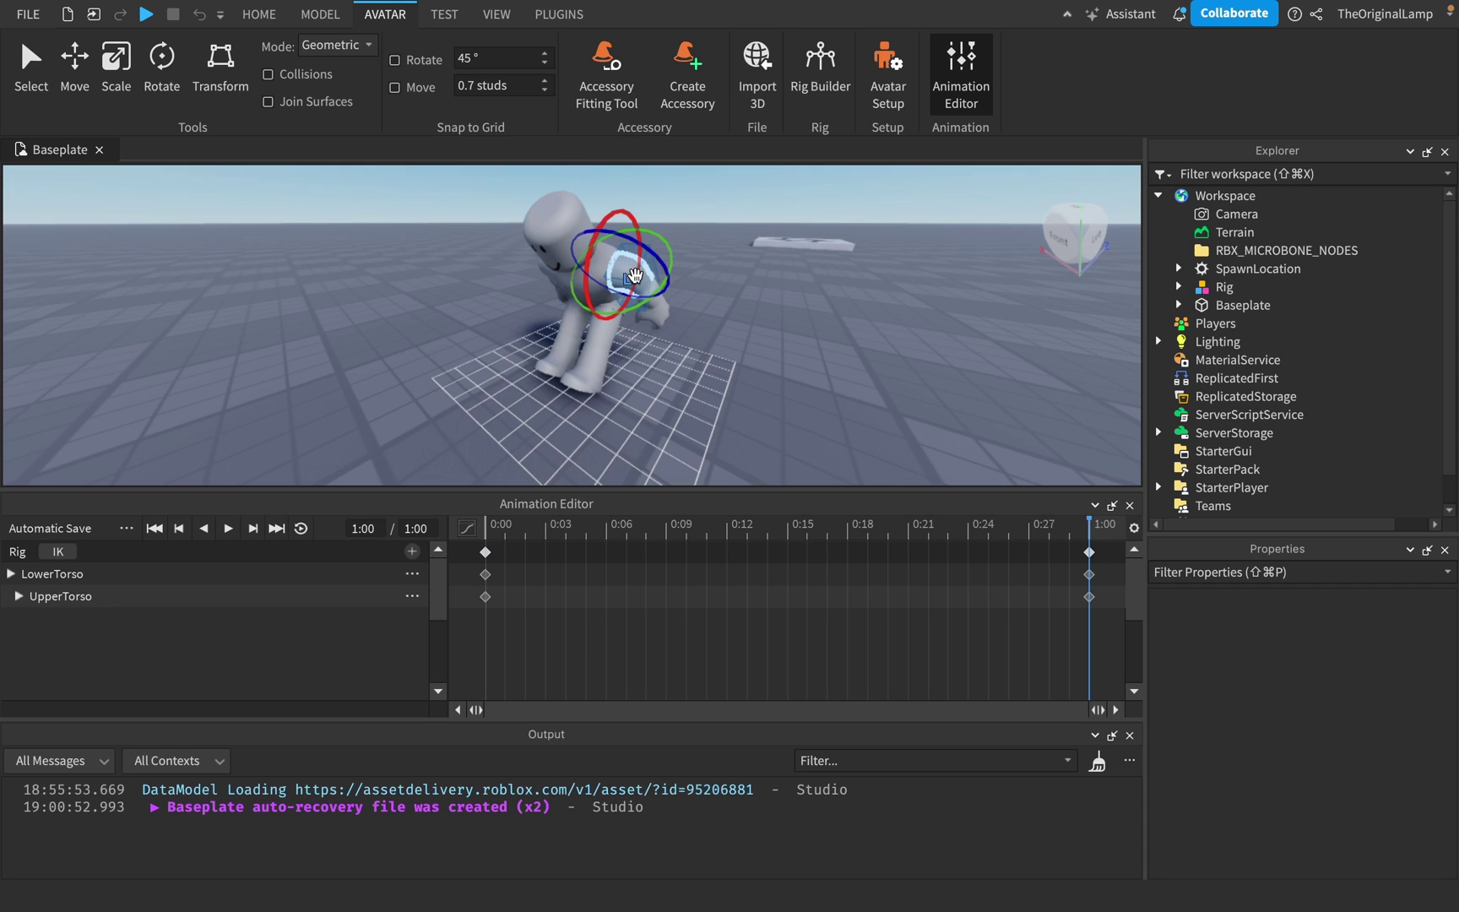
{"action": "left_click_drag", "start_coordinate": [591, 254], "coordinate": [676, 226]}
{"action": "right_click_drag", "start_coordinate": [619, 270], "coordinate": [595, 291]}
{"action": "left_click", "coordinate": [629, 225]}
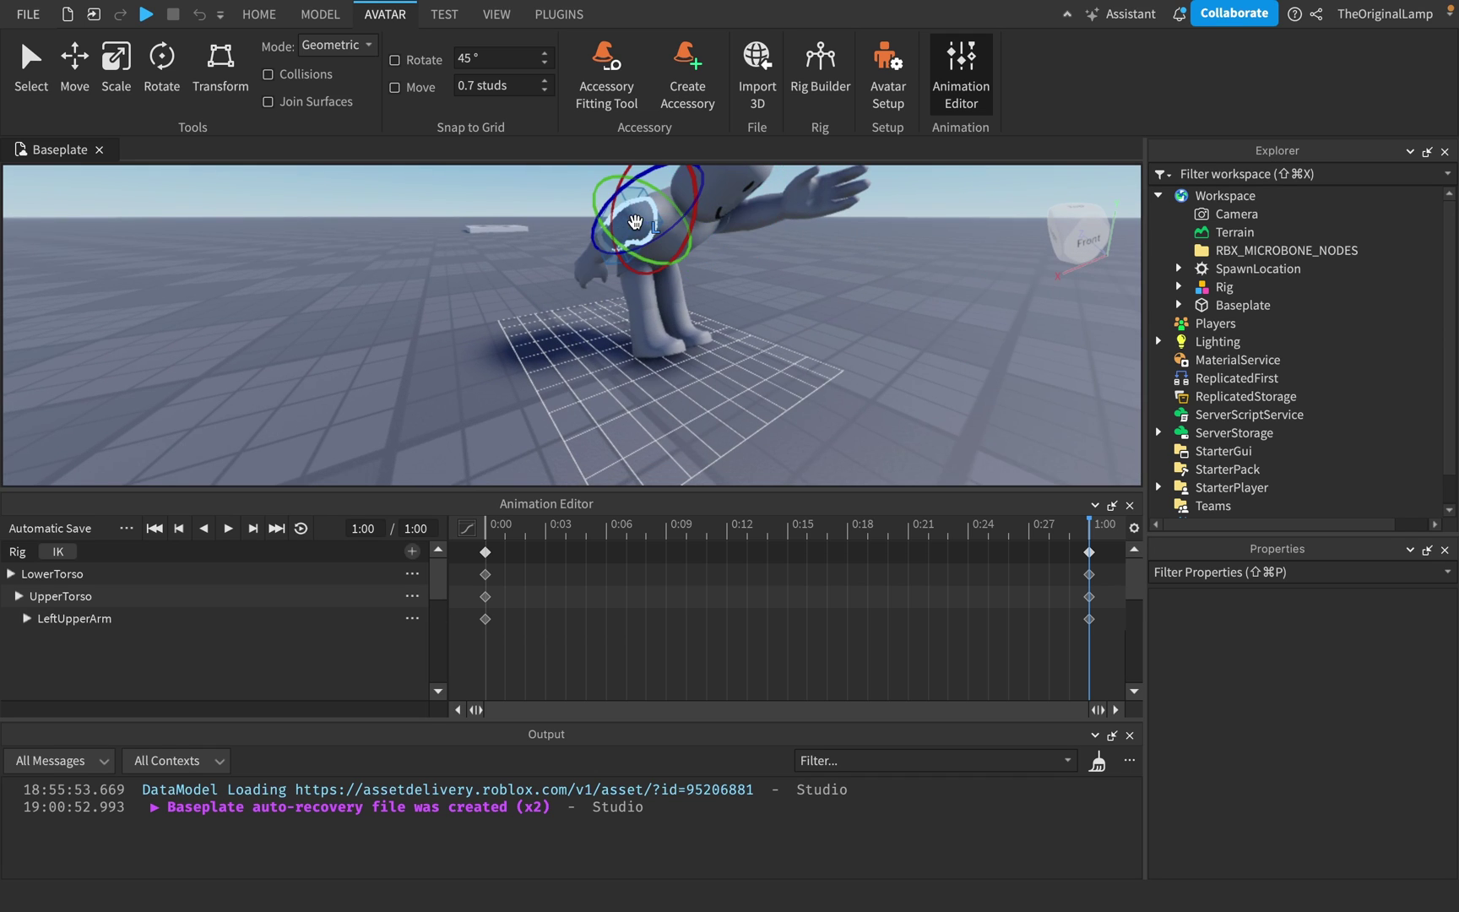
{"action": "left_click_drag", "start_coordinate": [694, 211], "coordinate": [628, 168]}
View the rig from the side and scrub from 0:00 to 1:00 to check the combined arm and torso motion.
{"action": "right_click_drag", "start_coordinate": [915, 358], "coordinate": [915, 357]}
{"action": "scroll", "coordinate": [916, 359], "scroll_direction": "down", "scroll_amount": 3}
{"action": "left_click", "coordinate": [495, 527]}
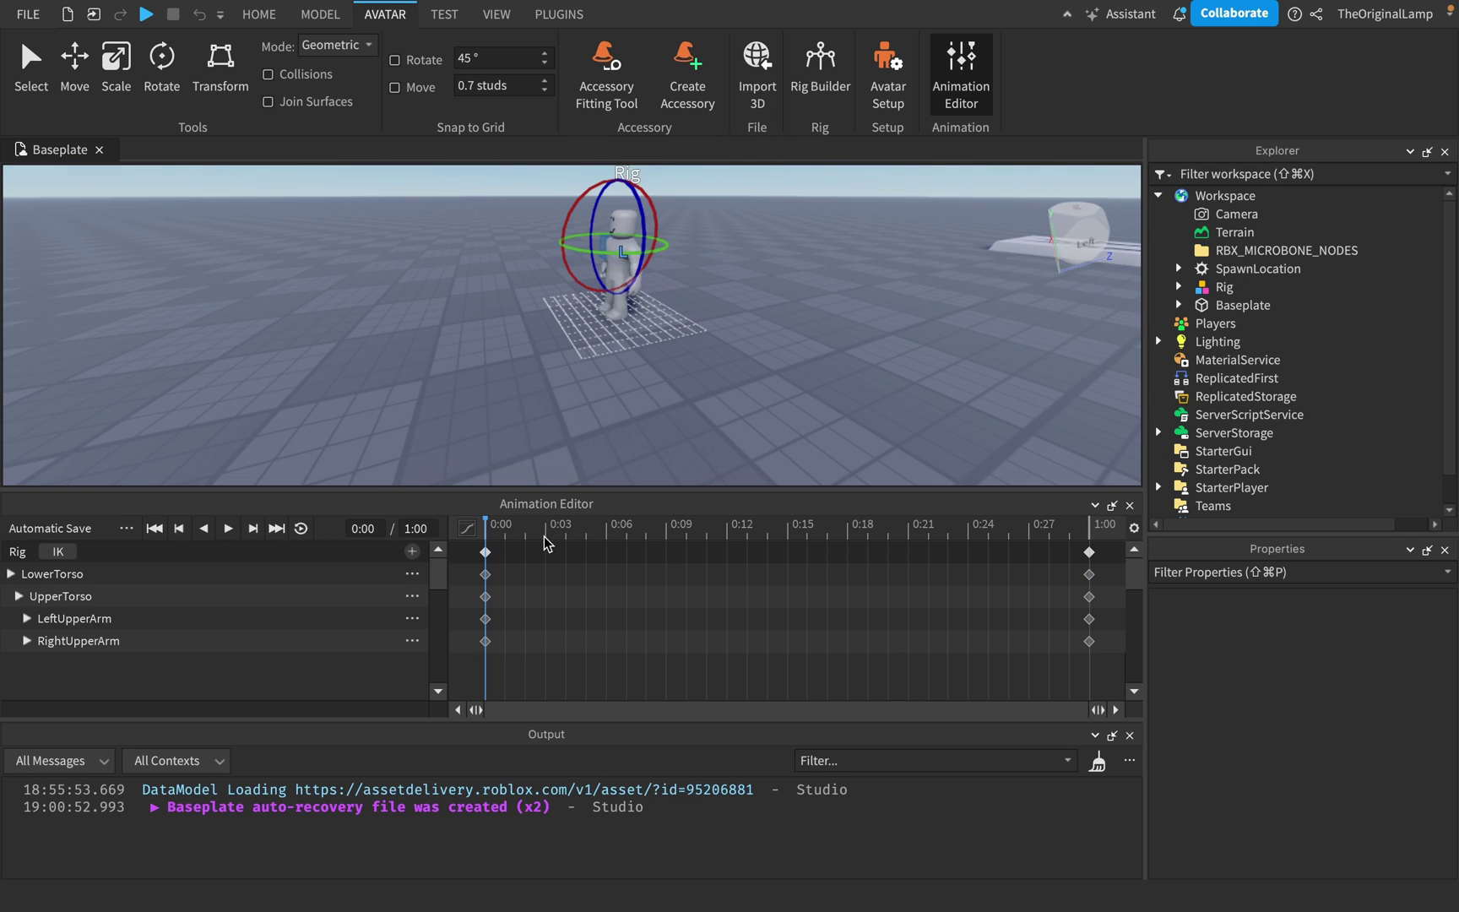
{"action": "left_click_drag", "start_coordinate": [498, 538], "coordinate": [1092, 581]}
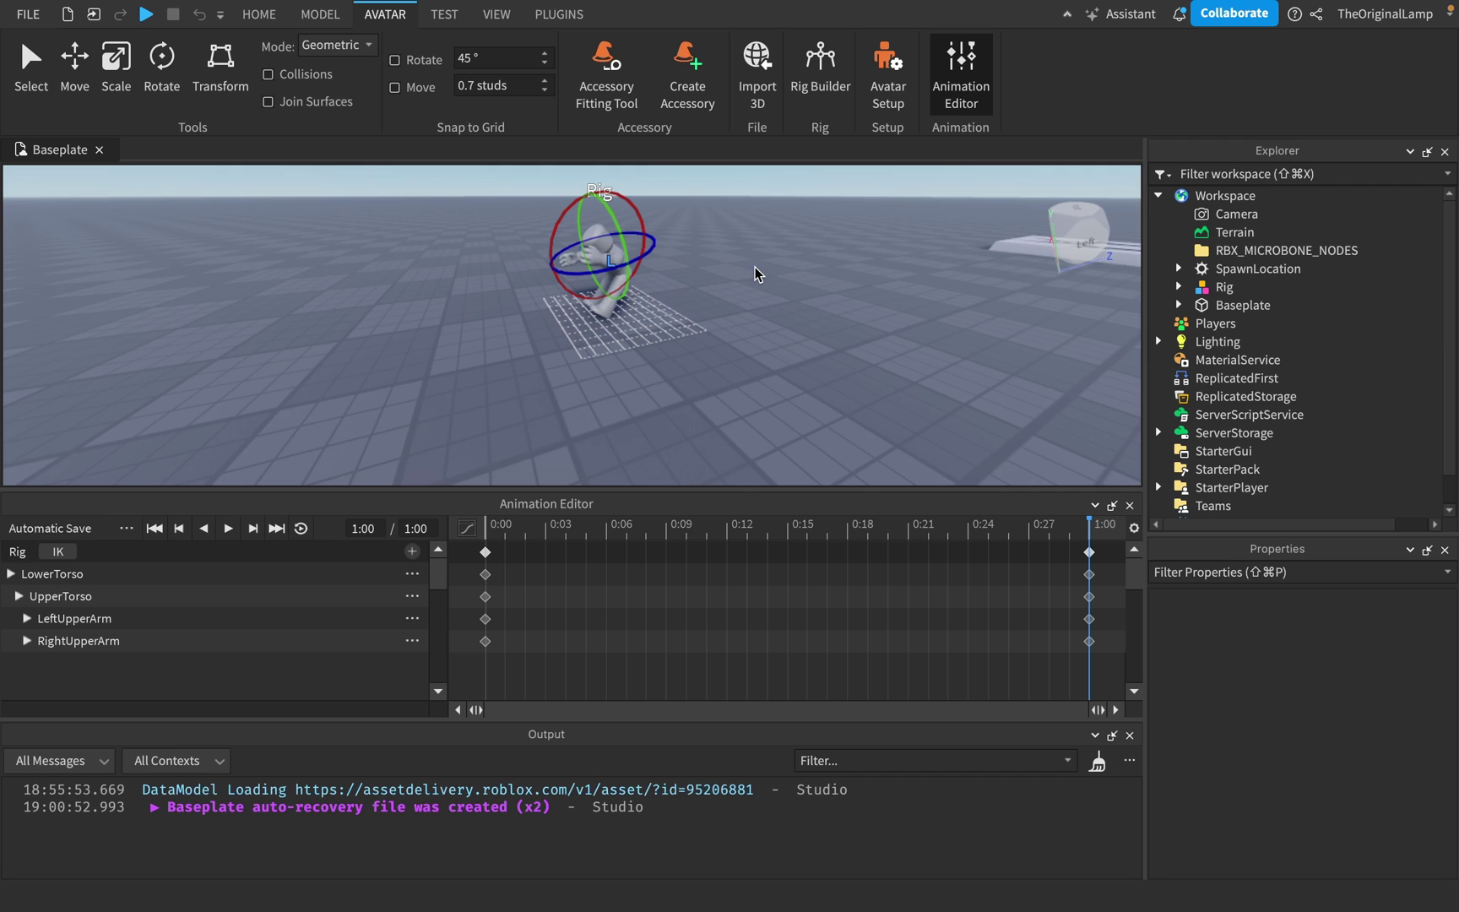
Select the lower torso, switch to the Move tool and move the rig's body backward at 1:00.
{"action": "scroll", "coordinate": [755, 267], "scroll_direction": "up", "scroll_amount": 5}
{"action": "right_click_drag", "start_coordinate": [755, 267], "coordinate": [755, 267]}
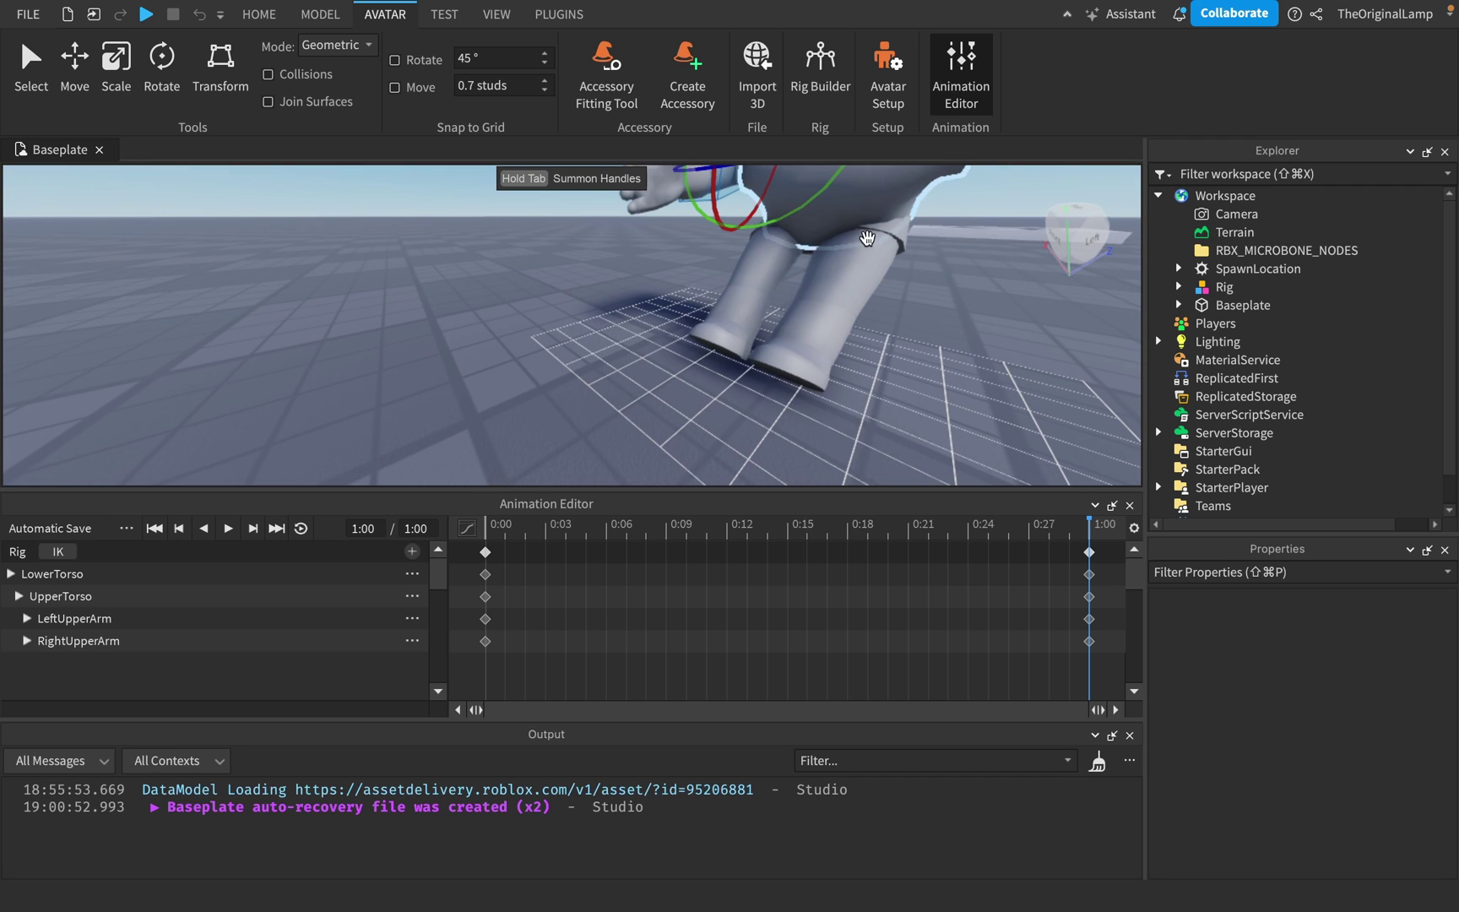
{"action": "right_click_drag", "start_coordinate": [912, 243], "coordinate": [912, 244]}
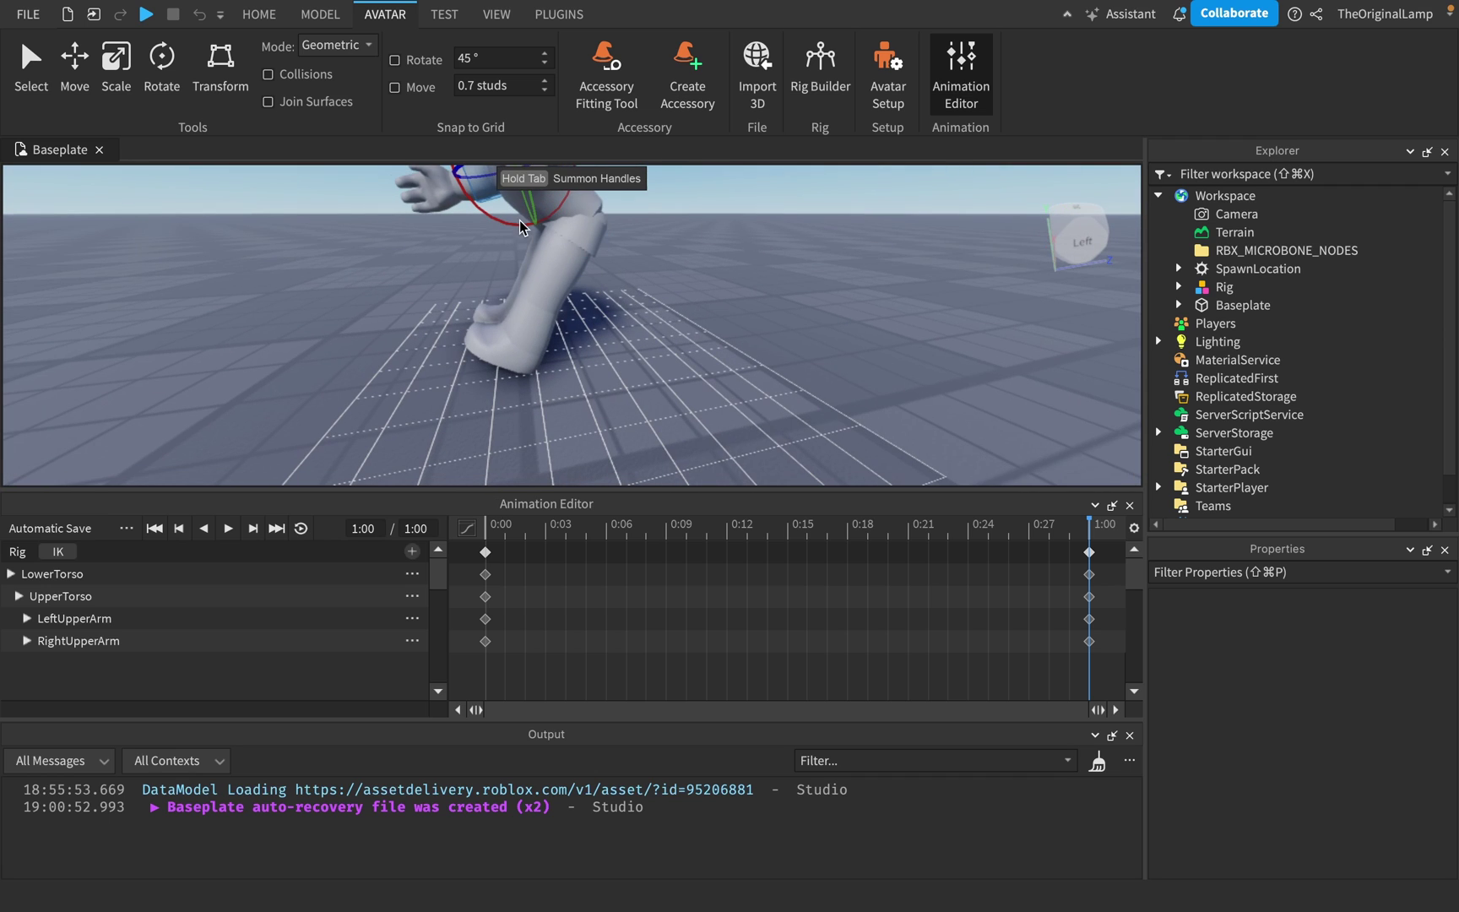
{"action": "left_click", "coordinate": [586, 246]}
{"action": "key", "text": "r"}
{"action": "scroll", "coordinate": [800, 313], "scroll_direction": "down", "scroll_amount": 5}
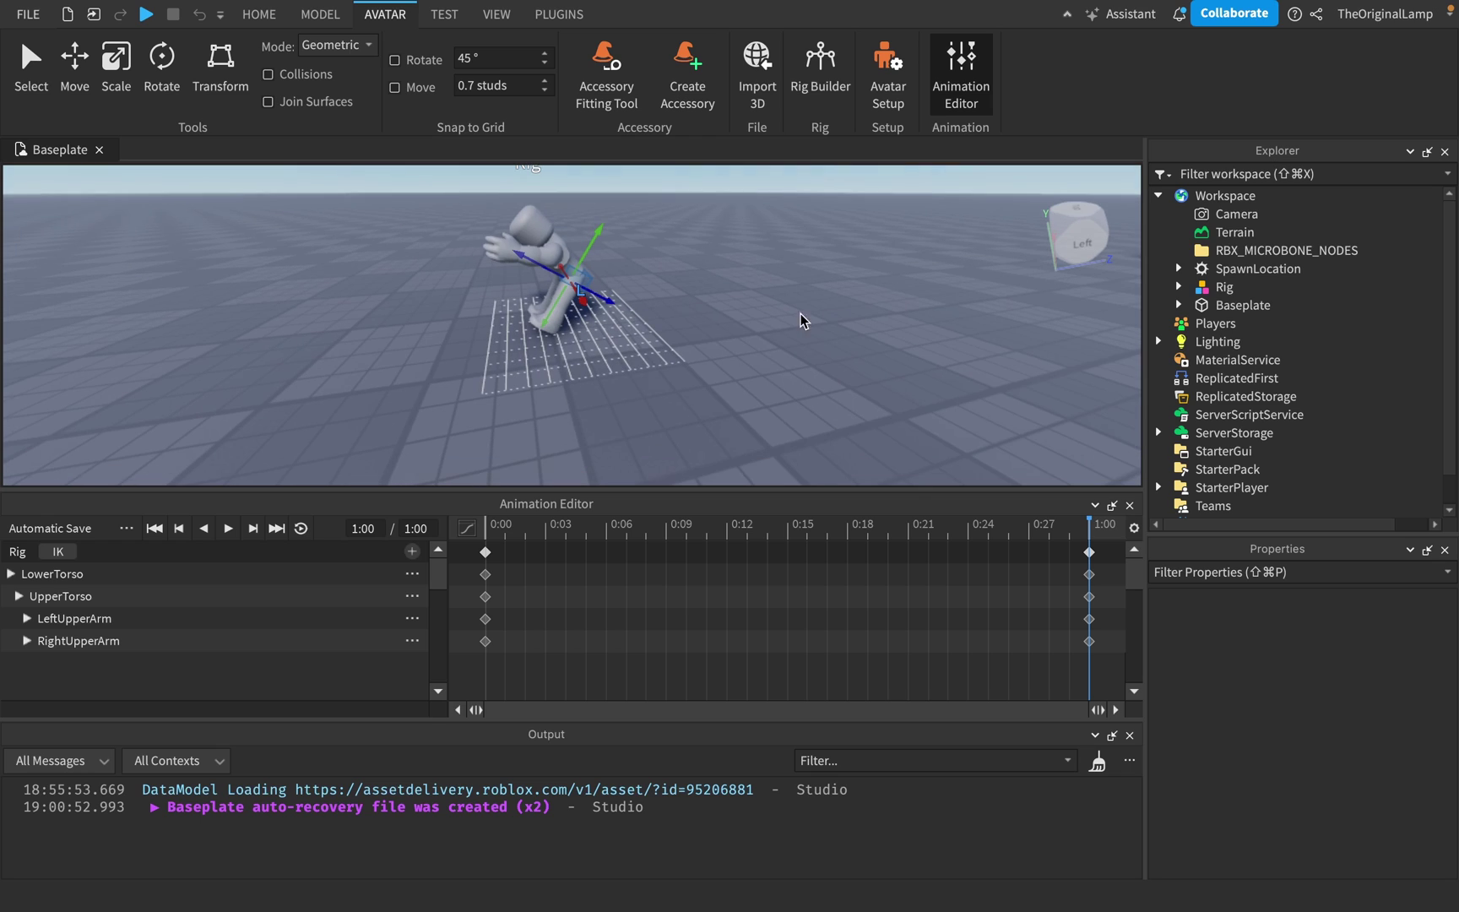
{"action": "left_click_drag", "start_coordinate": [588, 244], "coordinate": [639, 227]}
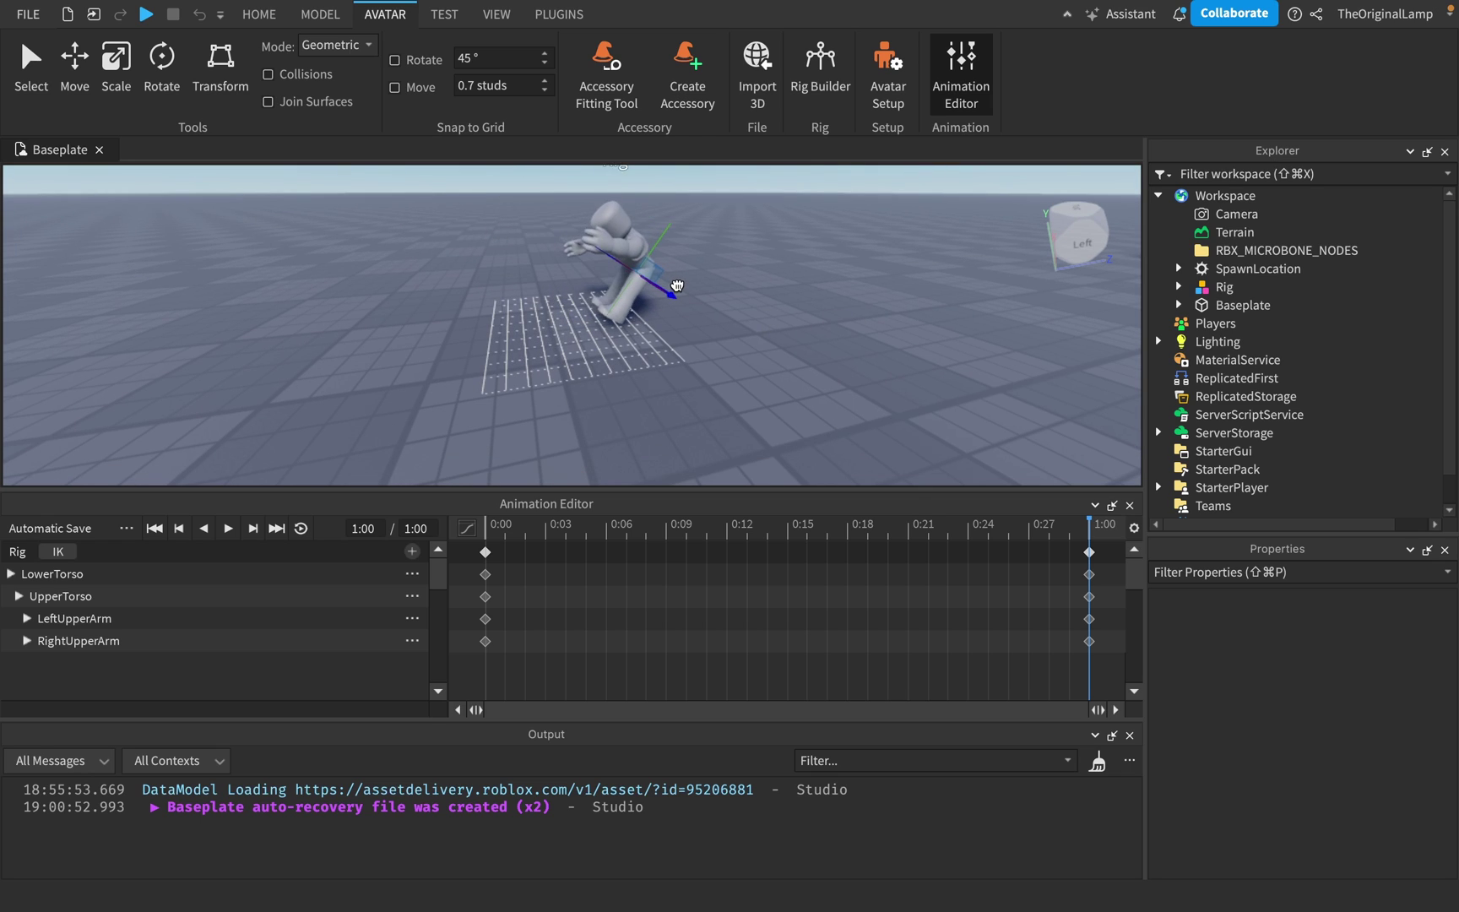
Scrub from 0:00 to 1:00 to check the motion and nudge the lower torso slightly further back at 1:00.
{"action": "left_click", "coordinate": [494, 530]}
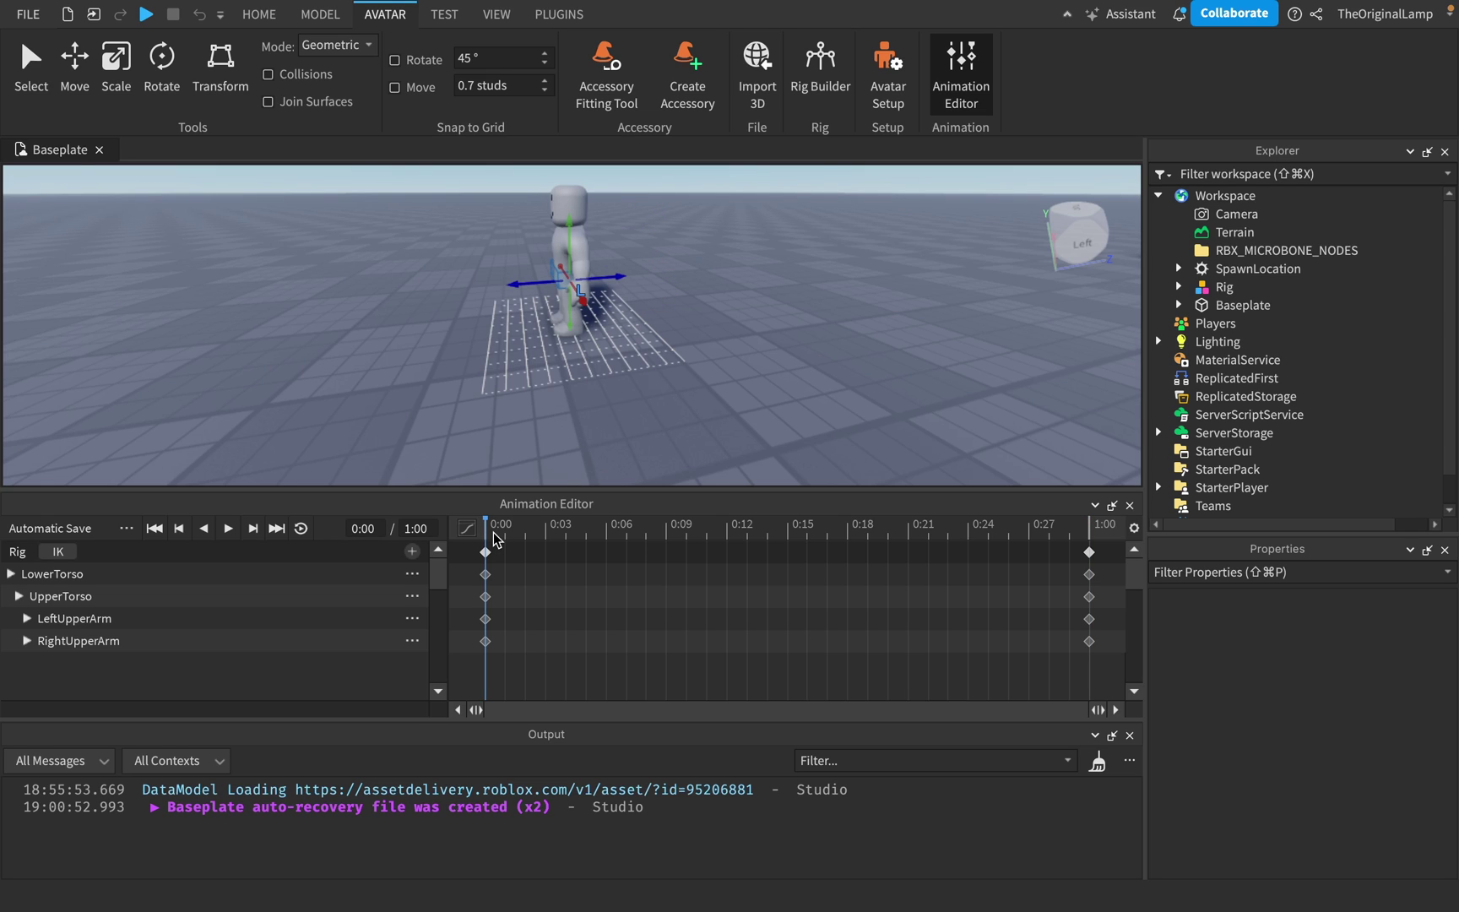
{"action": "left_click_drag", "start_coordinate": [494, 532], "coordinate": [1082, 579]}
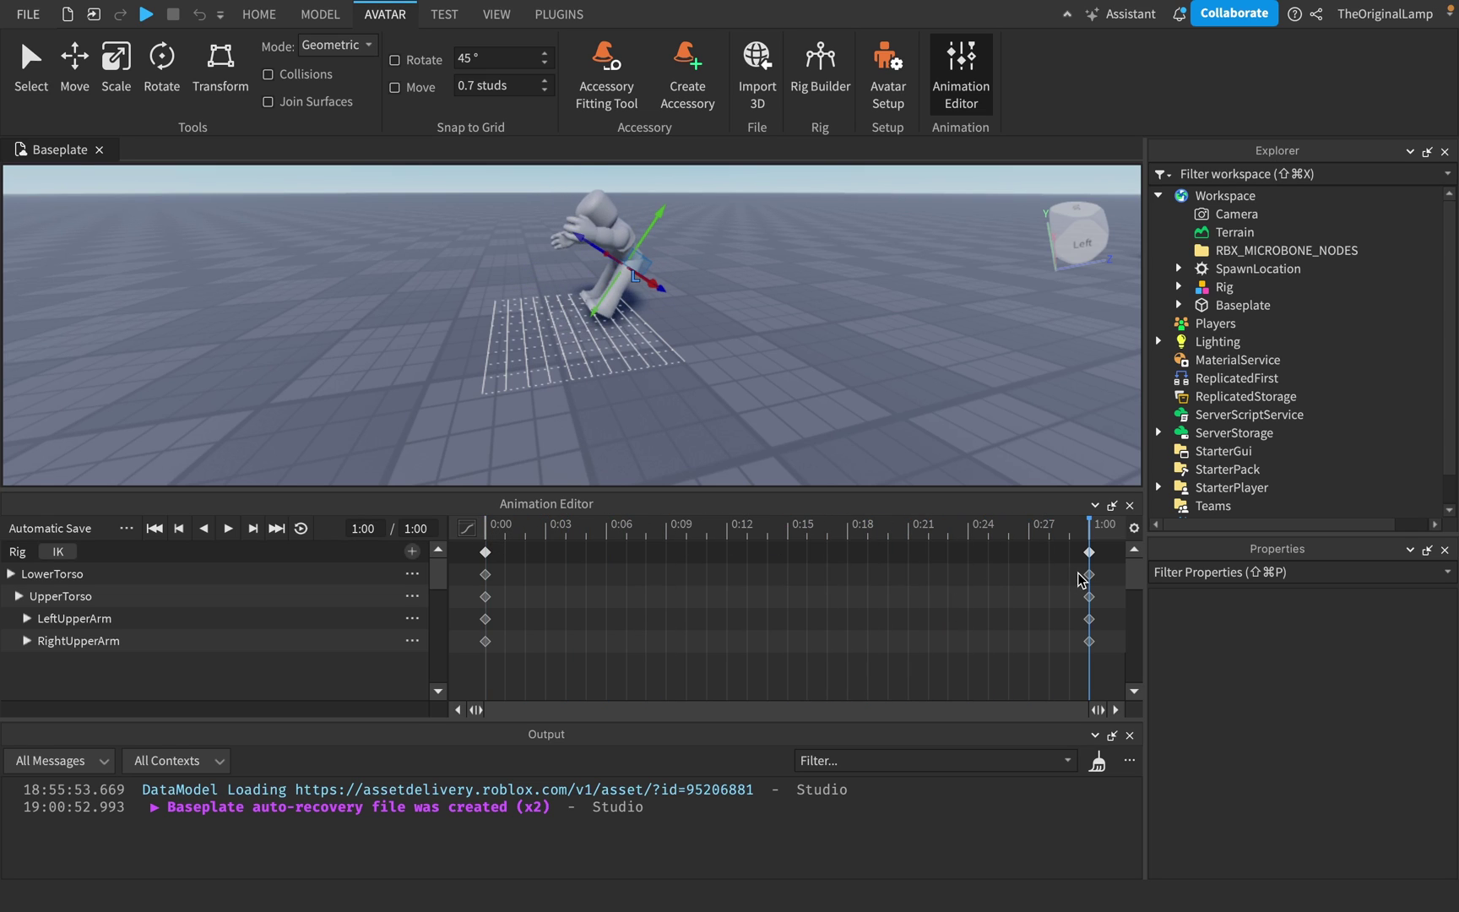
{"action": "left_click_drag", "start_coordinate": [661, 287], "coordinate": [671, 291]}
Add a lower torso keyframe at 0:15 by raising the body above the ground.
{"action": "left_click", "coordinate": [799, 532]}
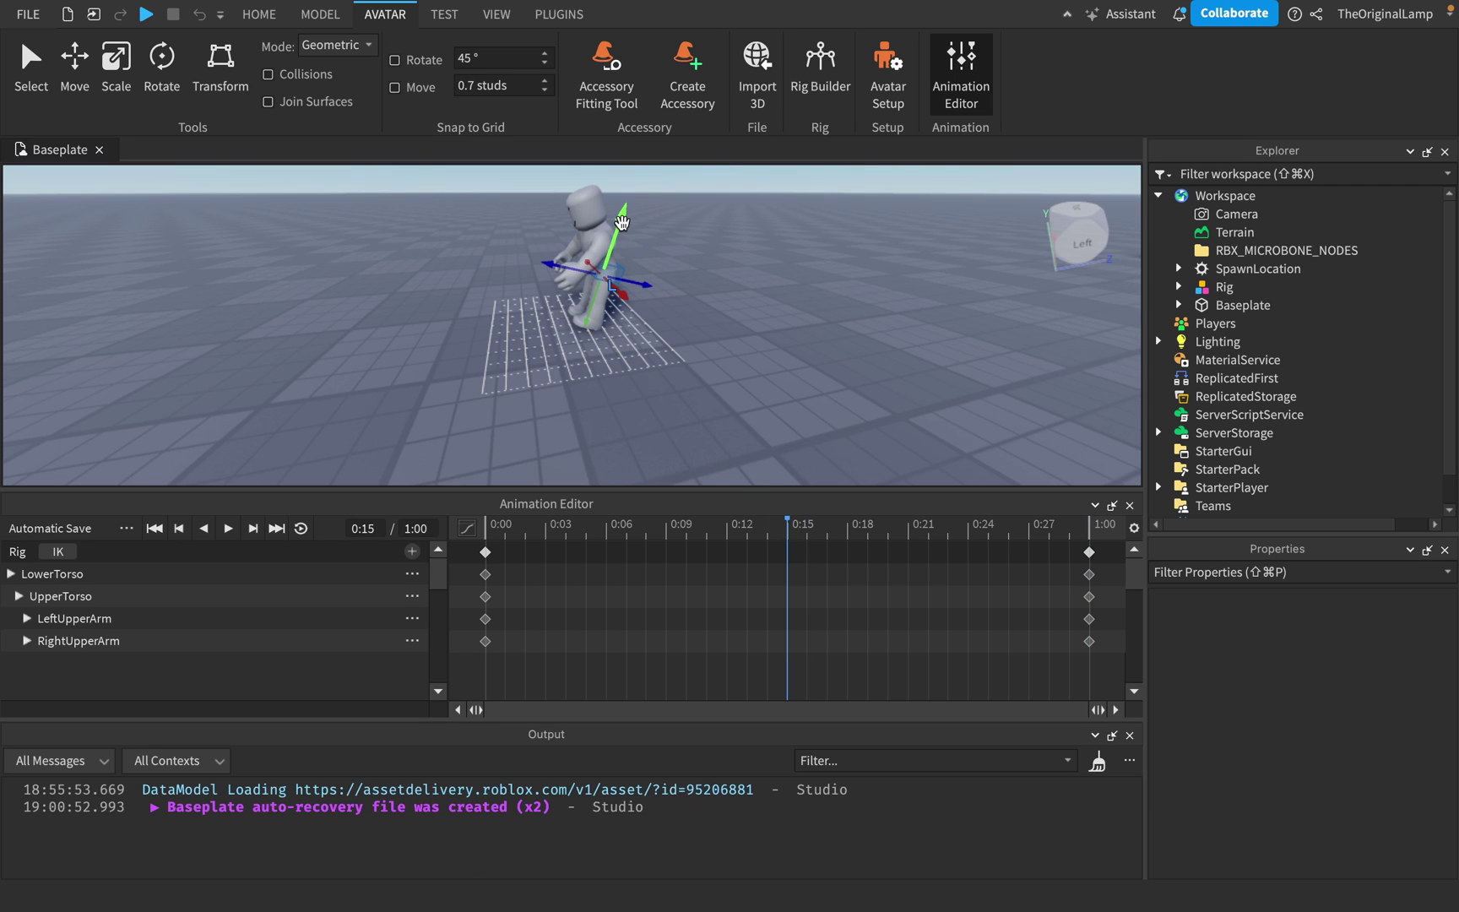
{"action": "left_click_drag", "start_coordinate": [636, 230], "coordinate": [641, 196]}
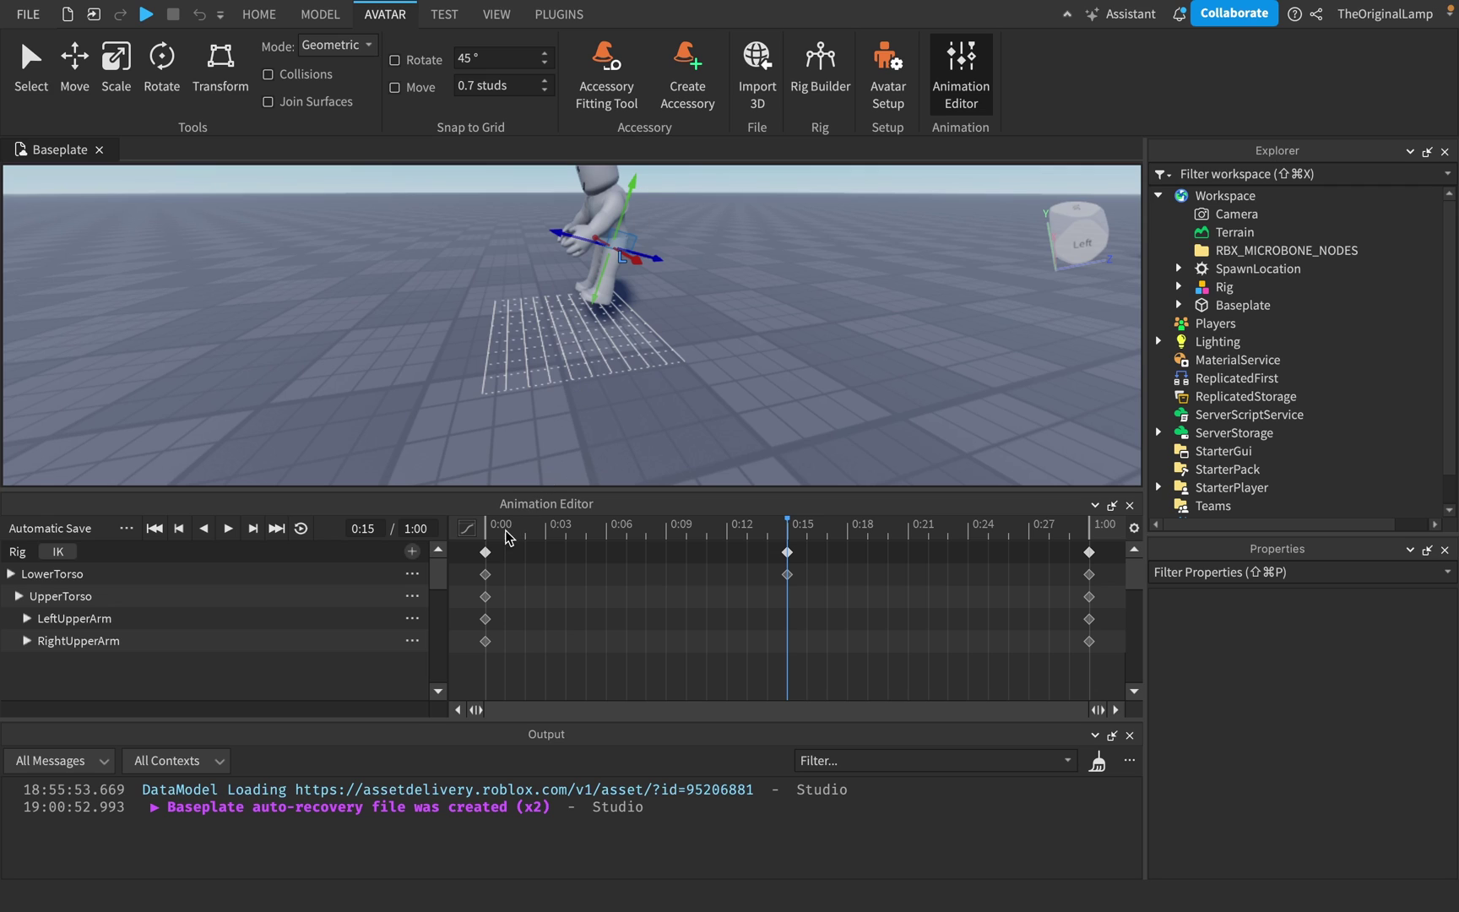
Play the animation from 0:00 and inspect the rig's pose at 1:00 from the front at different distances.
{"action": "mouse_move", "coordinate": [506, 537]}
{"action": "left_mouse_down"}
{"action": "mouse_move", "coordinate": [951, 537]}
{"action": "mouse_move", "coordinate": [1078, 588]}
{"action": "mouse_move", "coordinate": [486, 550]}
{"action": "left_mouse_up"}
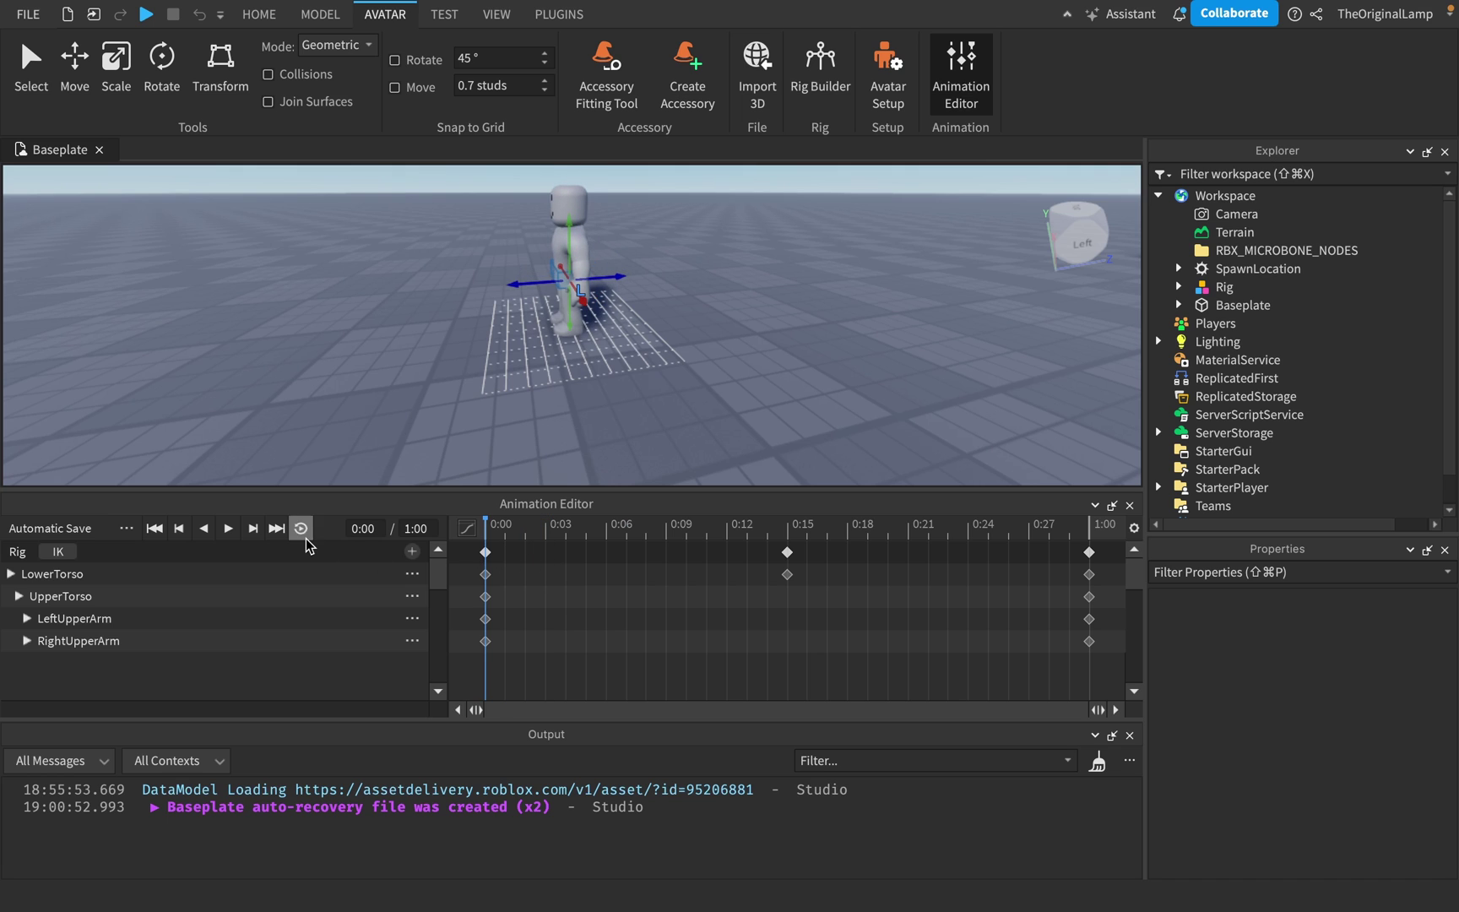
{"action": "left_click", "coordinate": [228, 528]}
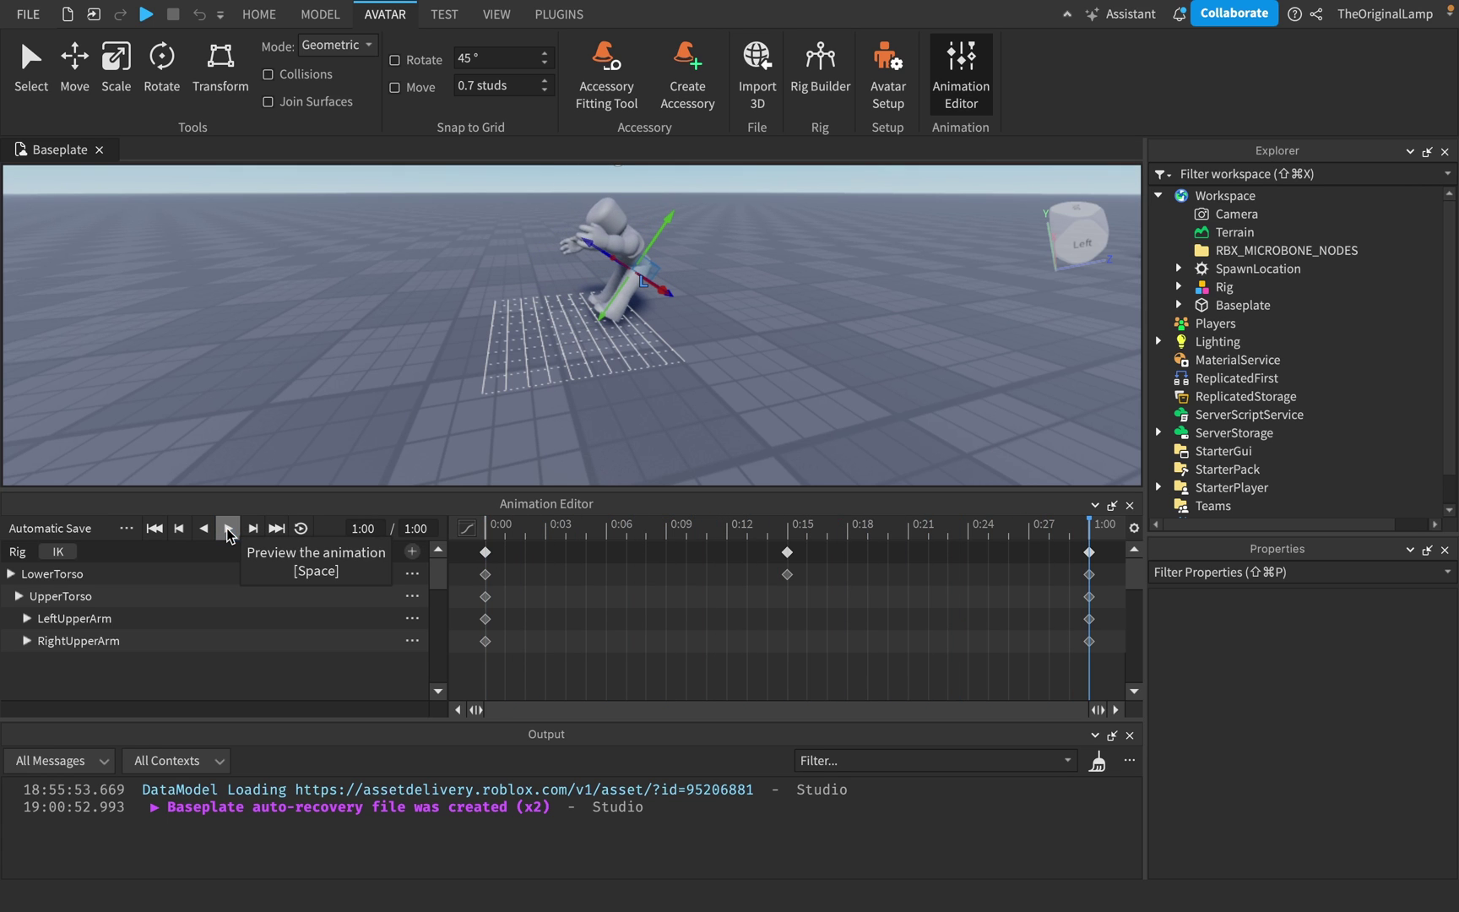
{"action": "scroll", "coordinate": [650, 330], "scroll_direction": "up", "scroll_amount": 5}
{"action": "scroll", "coordinate": [739, 303], "scroll_direction": "down", "scroll_amount": 5}
{"action": "right_click_drag", "start_coordinate": [739, 303], "coordinate": [772, 268]}
{"action": "scroll", "coordinate": [806, 303], "scroll_direction": "up", "scroll_amount": 3}
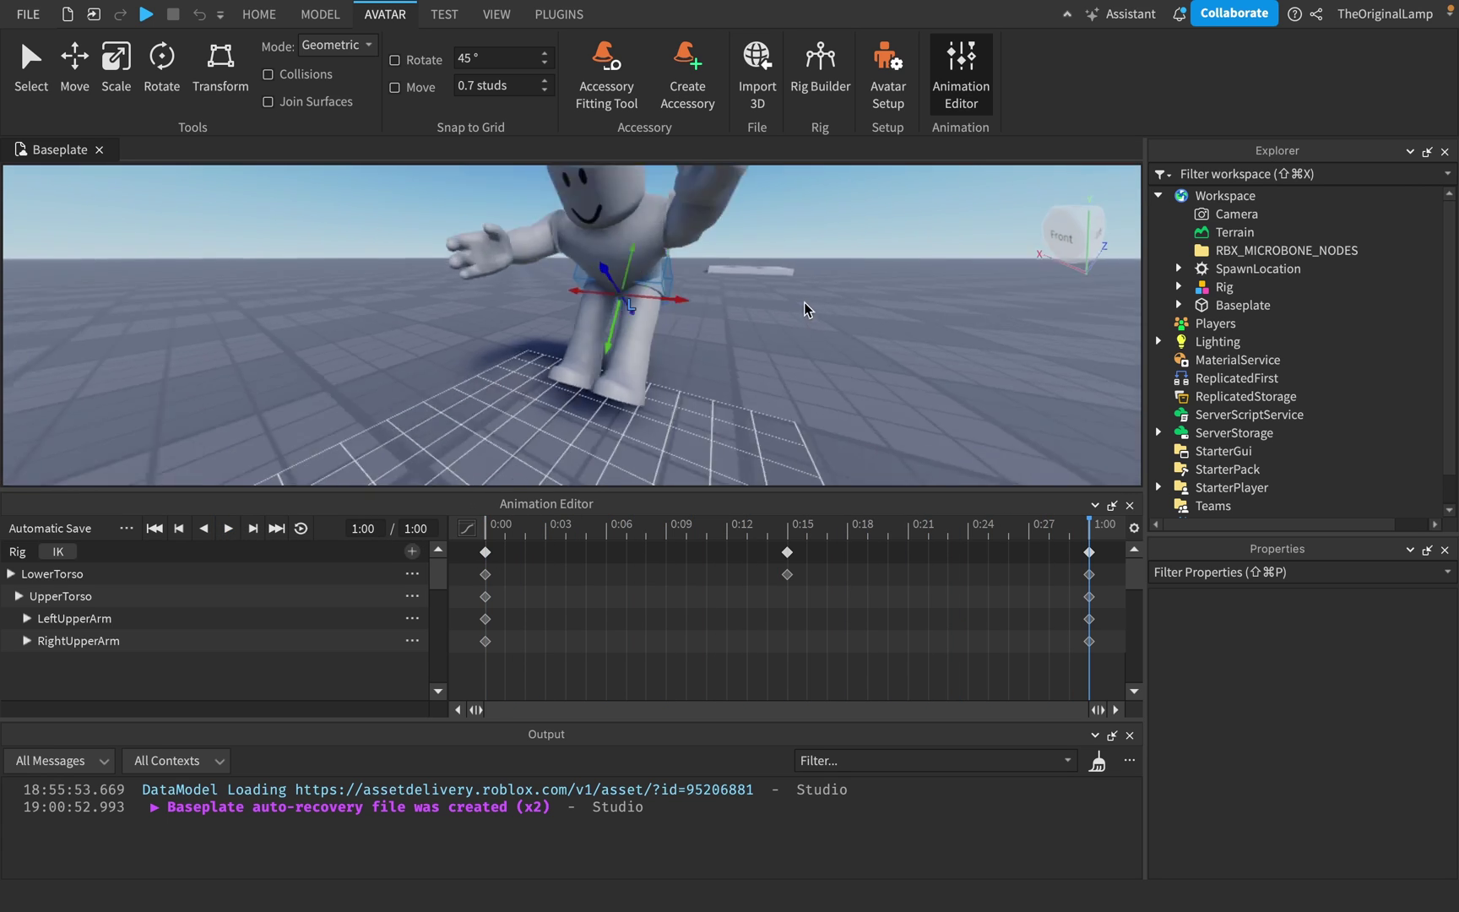
{"action": "scroll", "coordinate": [804, 300], "scroll_direction": "down", "scroll_amount": 3}
{"action": "scroll", "coordinate": [804, 300], "scroll_direction": "up", "scroll_amount": 4}
{"action": "scroll", "coordinate": [804, 300], "scroll_direction": "down", "scroll_amount": 3}
{"action": "scroll", "coordinate": [804, 300], "scroll_direction": "down", "scroll_amount": 2}
{"action": "scroll", "coordinate": [804, 301], "scroll_direction": "up", "scroll_amount": 3}
{"action": "scroll", "coordinate": [805, 301], "scroll_direction": "down", "scroll_amount": 4}
{"action": "scroll", "coordinate": [804, 301], "scroll_direction": "up", "scroll_amount": 2}
{"action": "scroll", "coordinate": [804, 301], "scroll_direction": "up", "scroll_amount": 4}
{"action": "scroll", "coordinate": [863, 308], "scroll_direction": "down", "scroll_amount": 4}
{"action": "right_click_drag", "start_coordinate": [863, 308], "coordinate": [862, 307]}
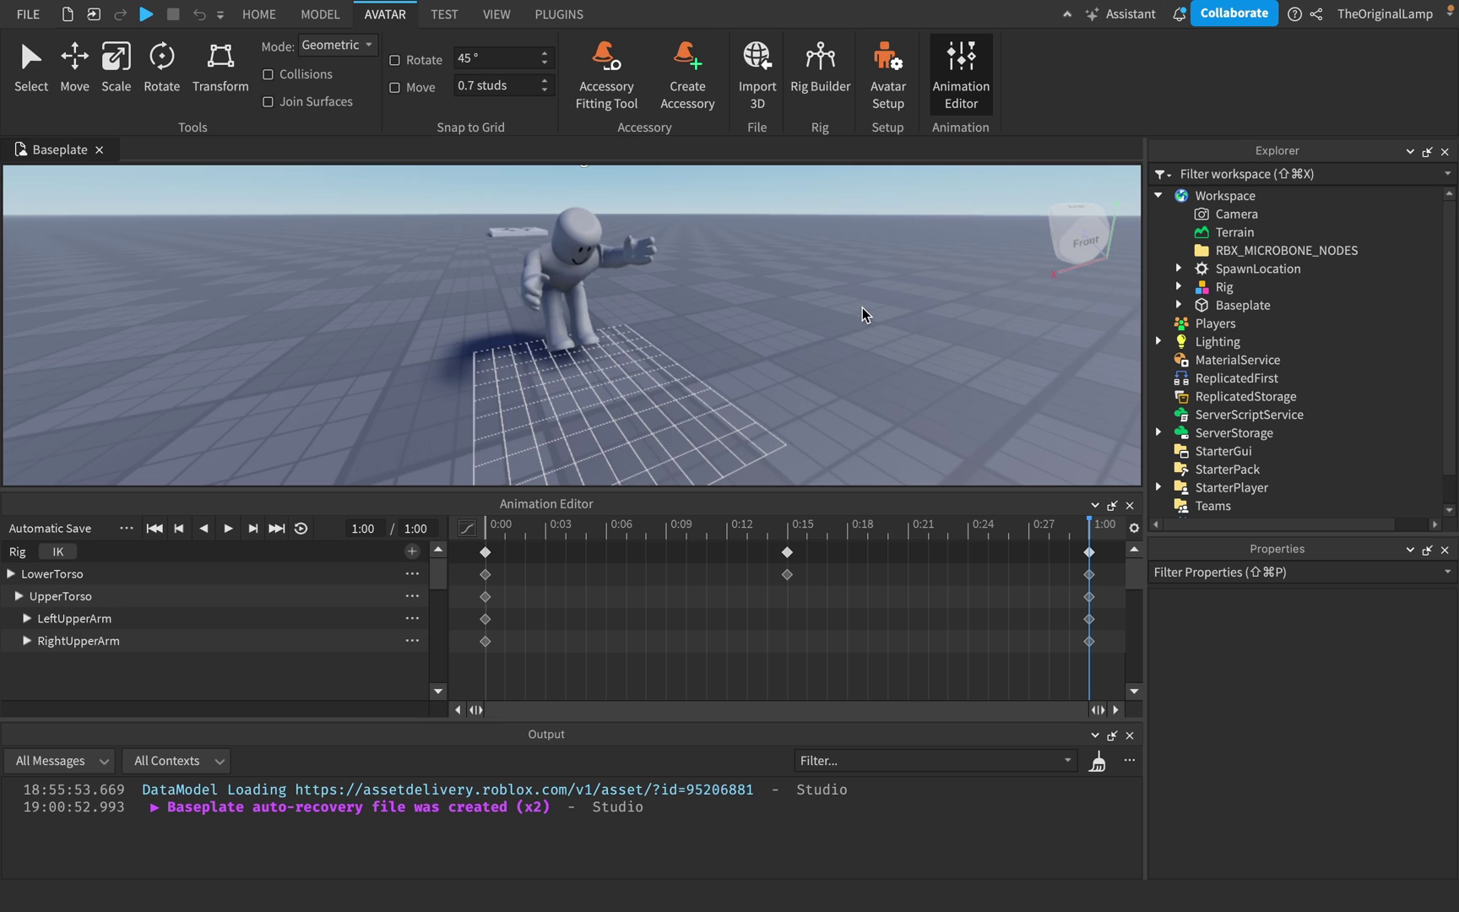
Compare the rig's poses at 0:15 and 0:00 from different front angles.
{"action": "left_click", "coordinate": [785, 534]}
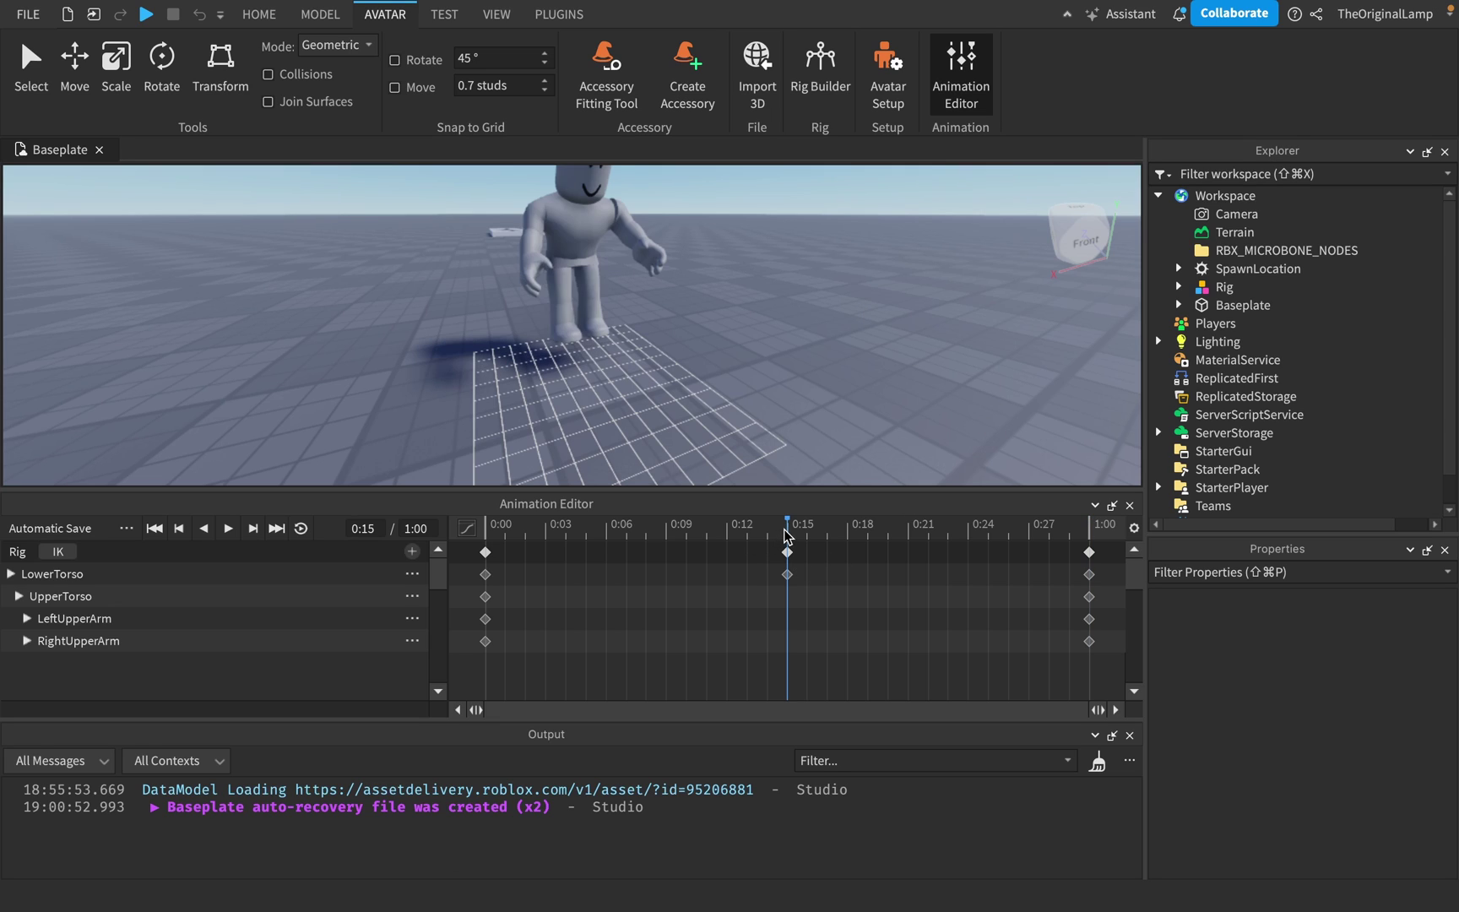
{"action": "left_click", "coordinate": [524, 535]}
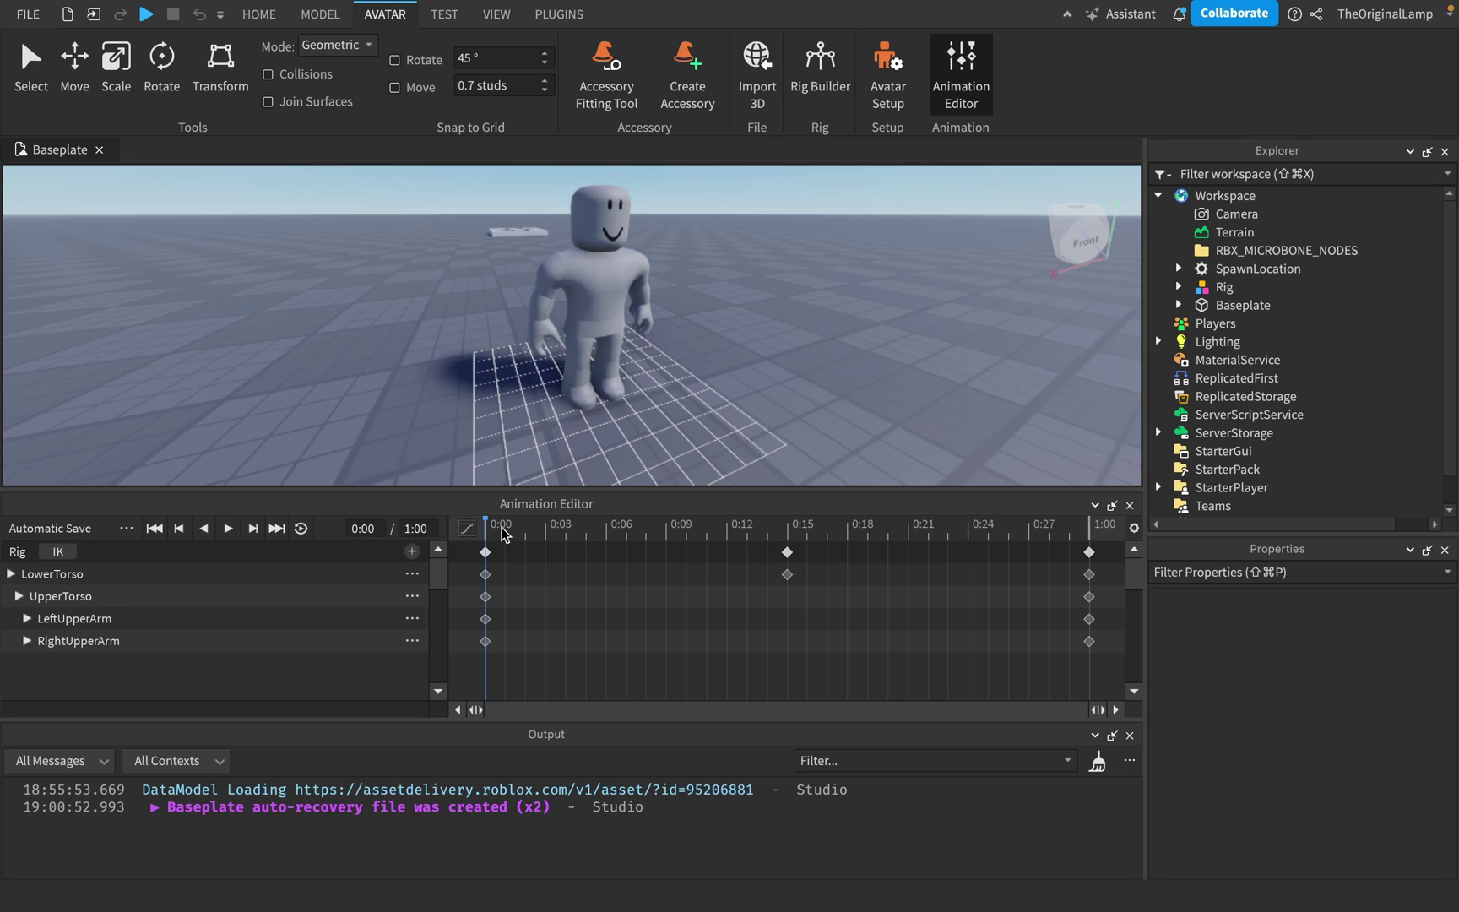
{"action": "right_click_drag", "start_coordinate": [792, 403], "coordinate": [793, 404]}
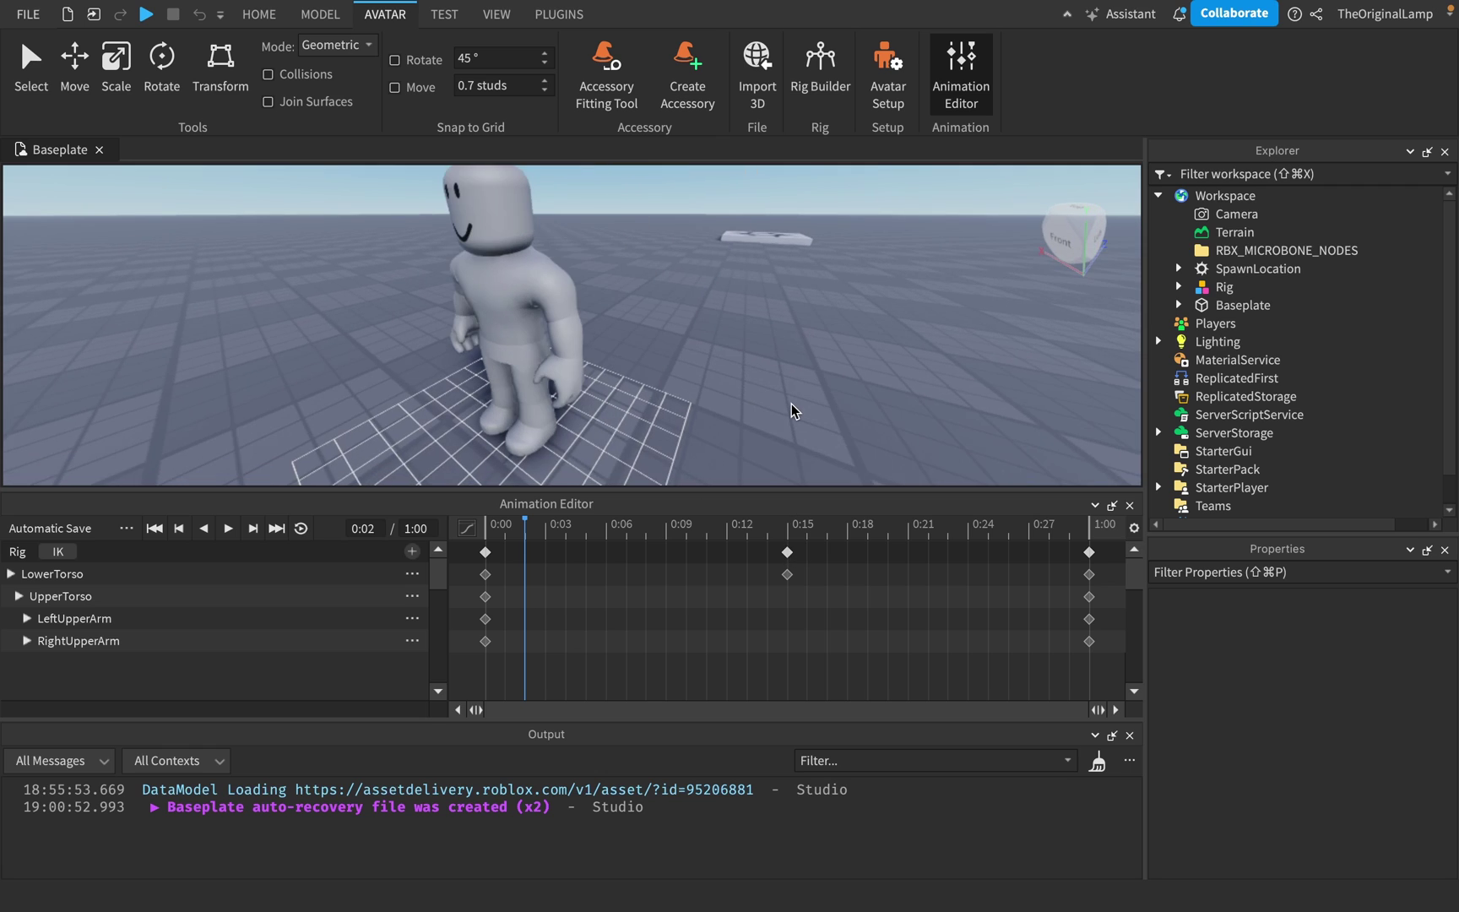
{"action": "scroll", "coordinate": [792, 404], "scroll_direction": "down", "scroll_amount": 3}
{"action": "left_click_drag", "start_coordinate": [500, 543], "coordinate": [464, 531]}
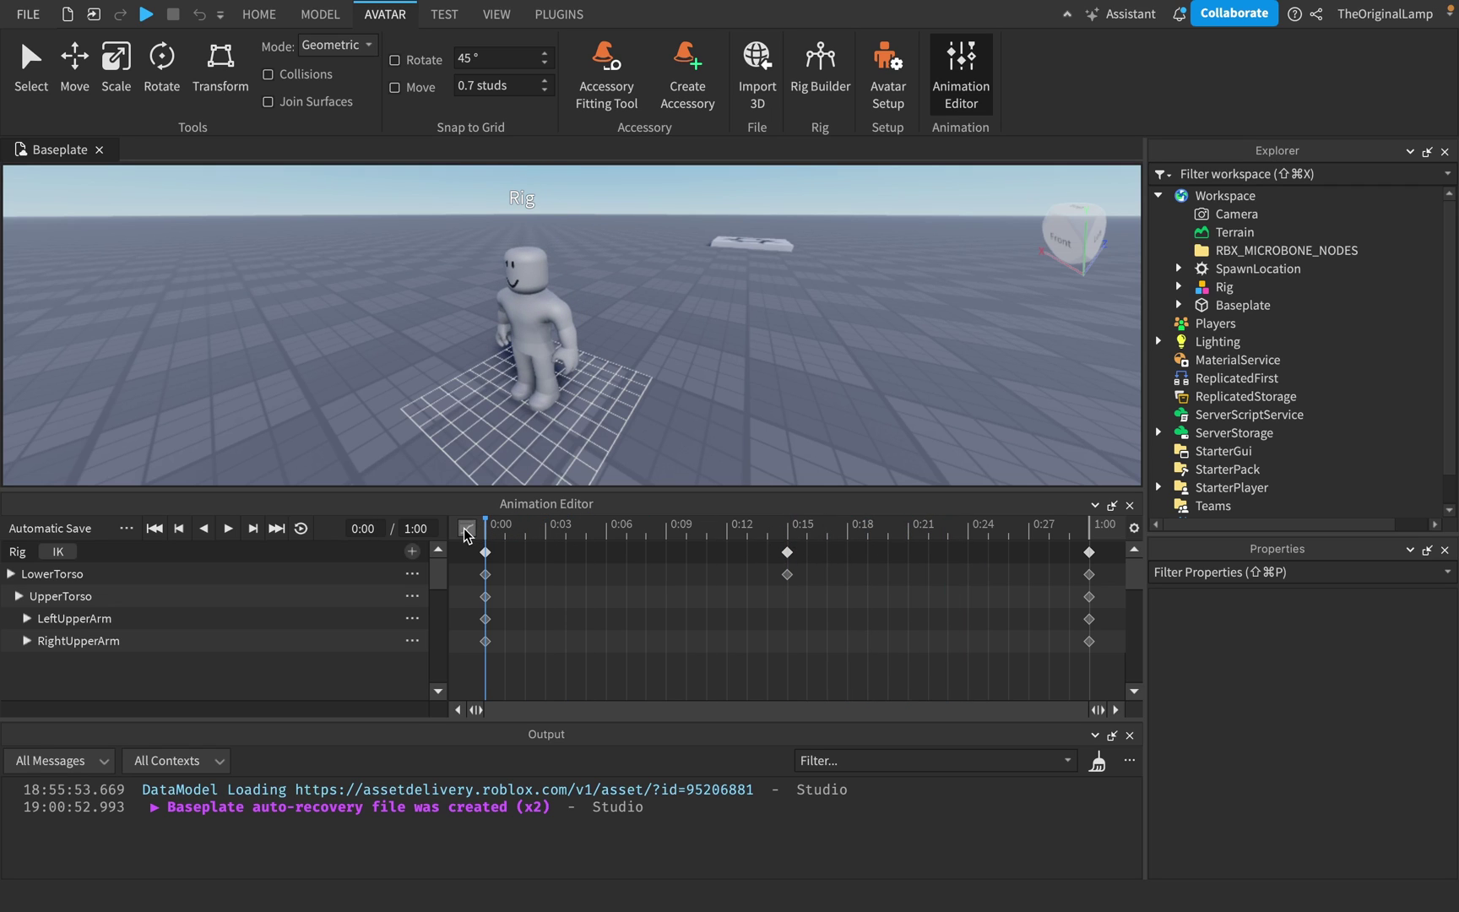
Move the playhead to 0:15 and convert the keyframe clip to a CurveAnimation in the Curve Editor.
{"action": "left_click", "coordinate": [466, 530]}
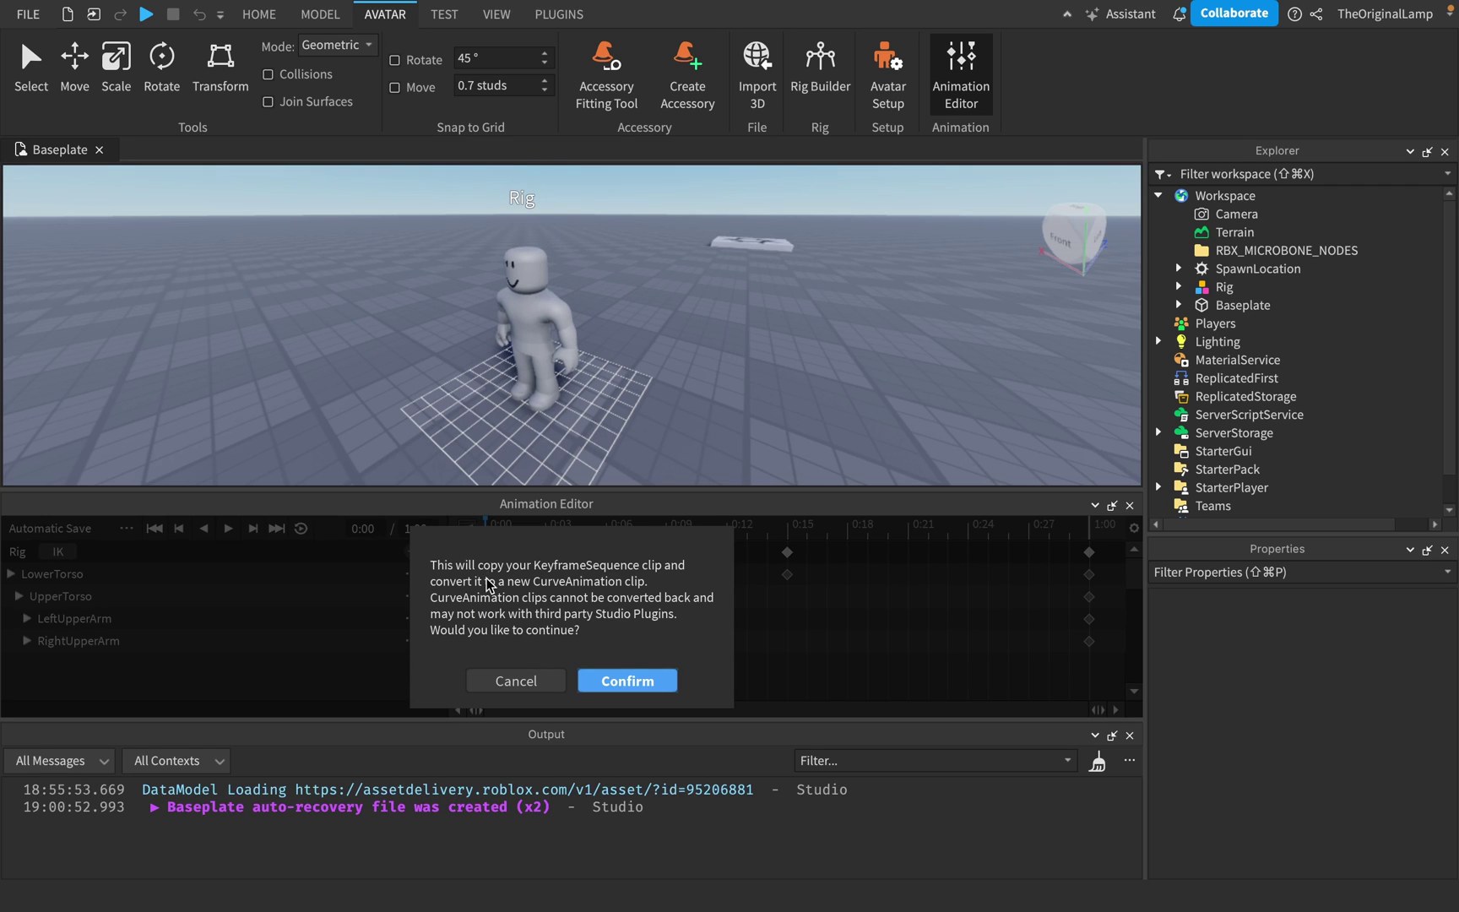
{"action": "left_click", "coordinate": [531, 690]}
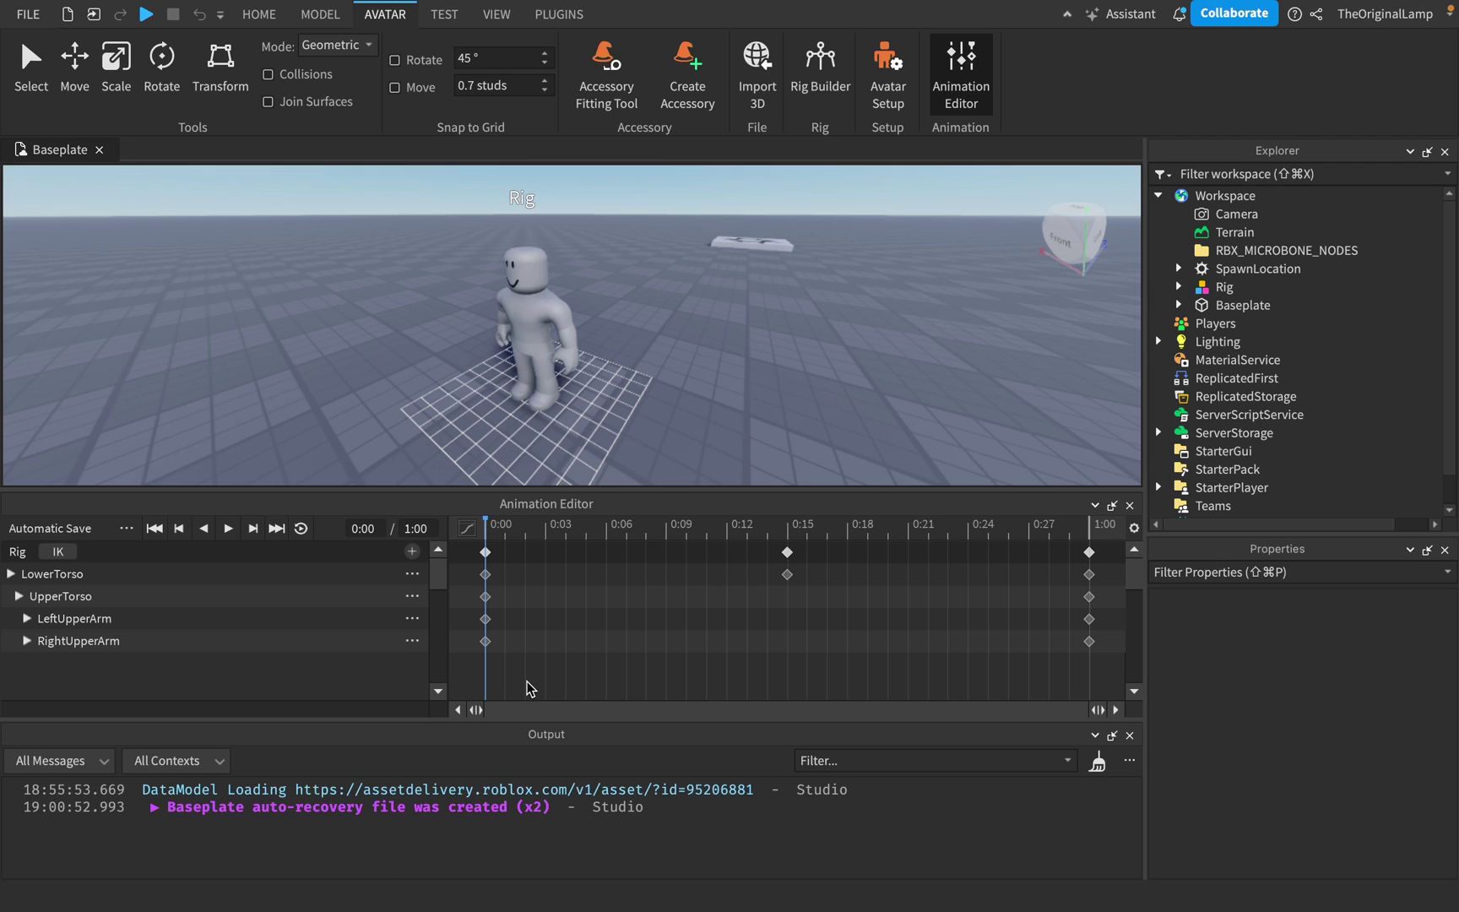
{"action": "left_click_drag", "start_coordinate": [486, 530], "coordinate": [782, 545]}
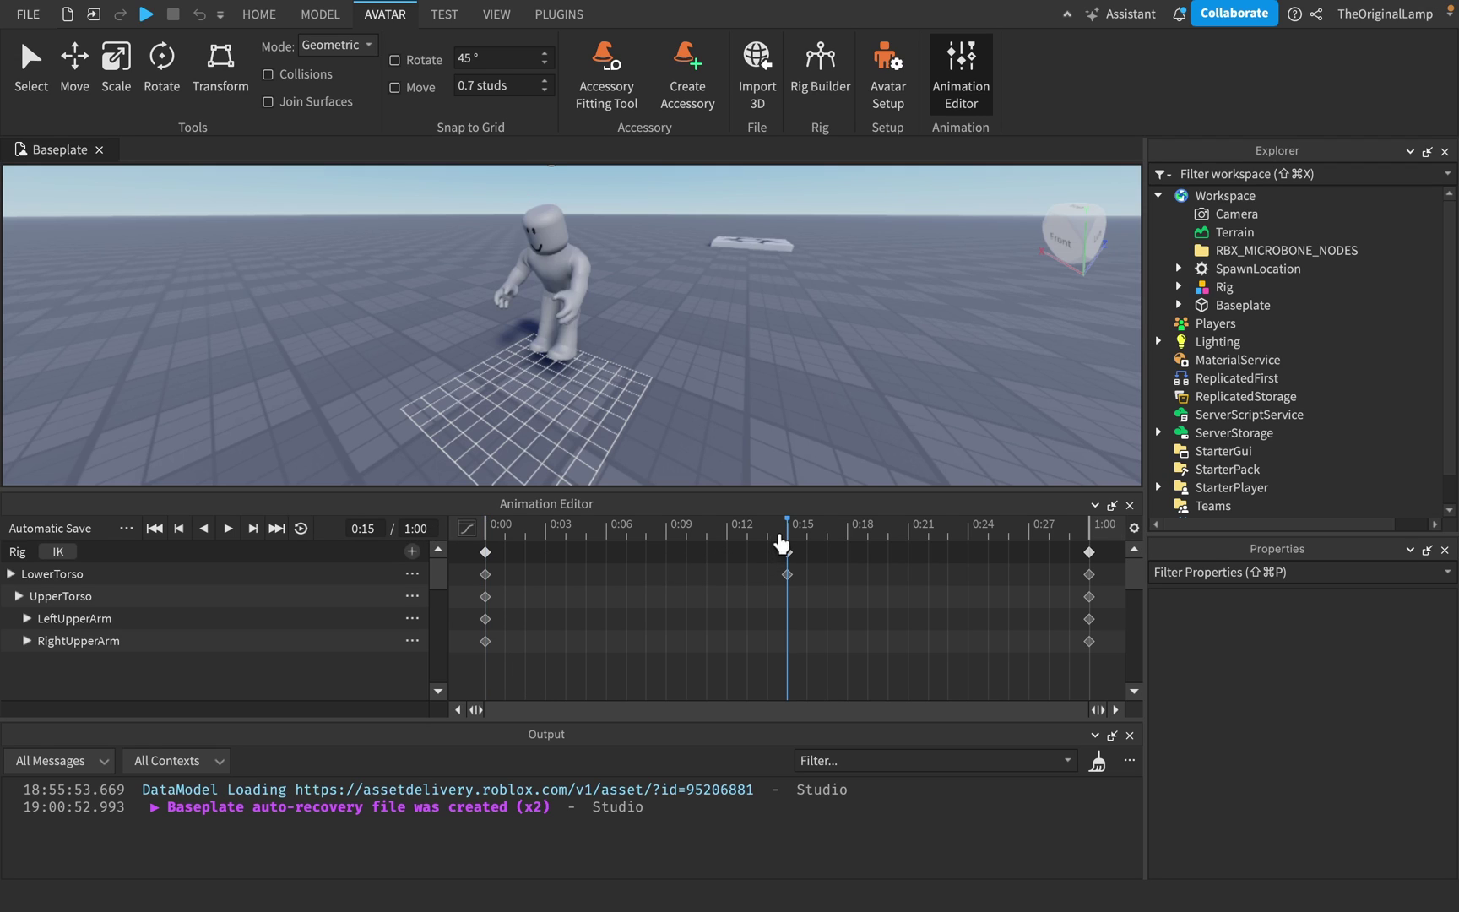
{"action": "left_click", "coordinate": [468, 530]}
{"action": "left_click", "coordinate": [616, 689]}
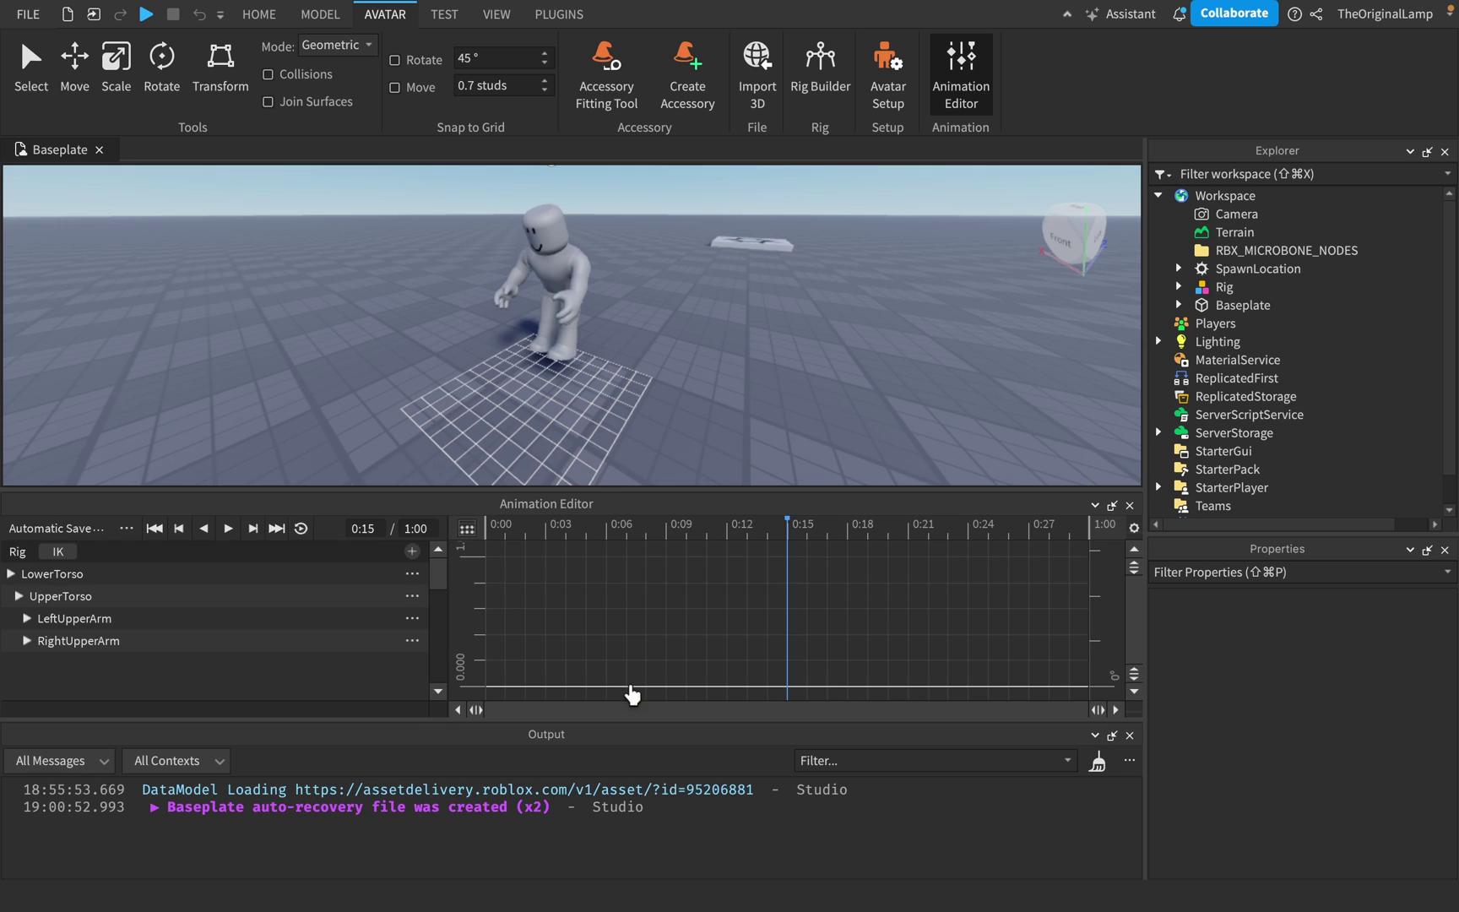
Scrub the animation between 0:03 and 0:18 in the curve view and return to the keyframe view.
{"action": "scroll", "coordinate": [672, 635], "scroll_direction": "up", "scroll_amount": 3}
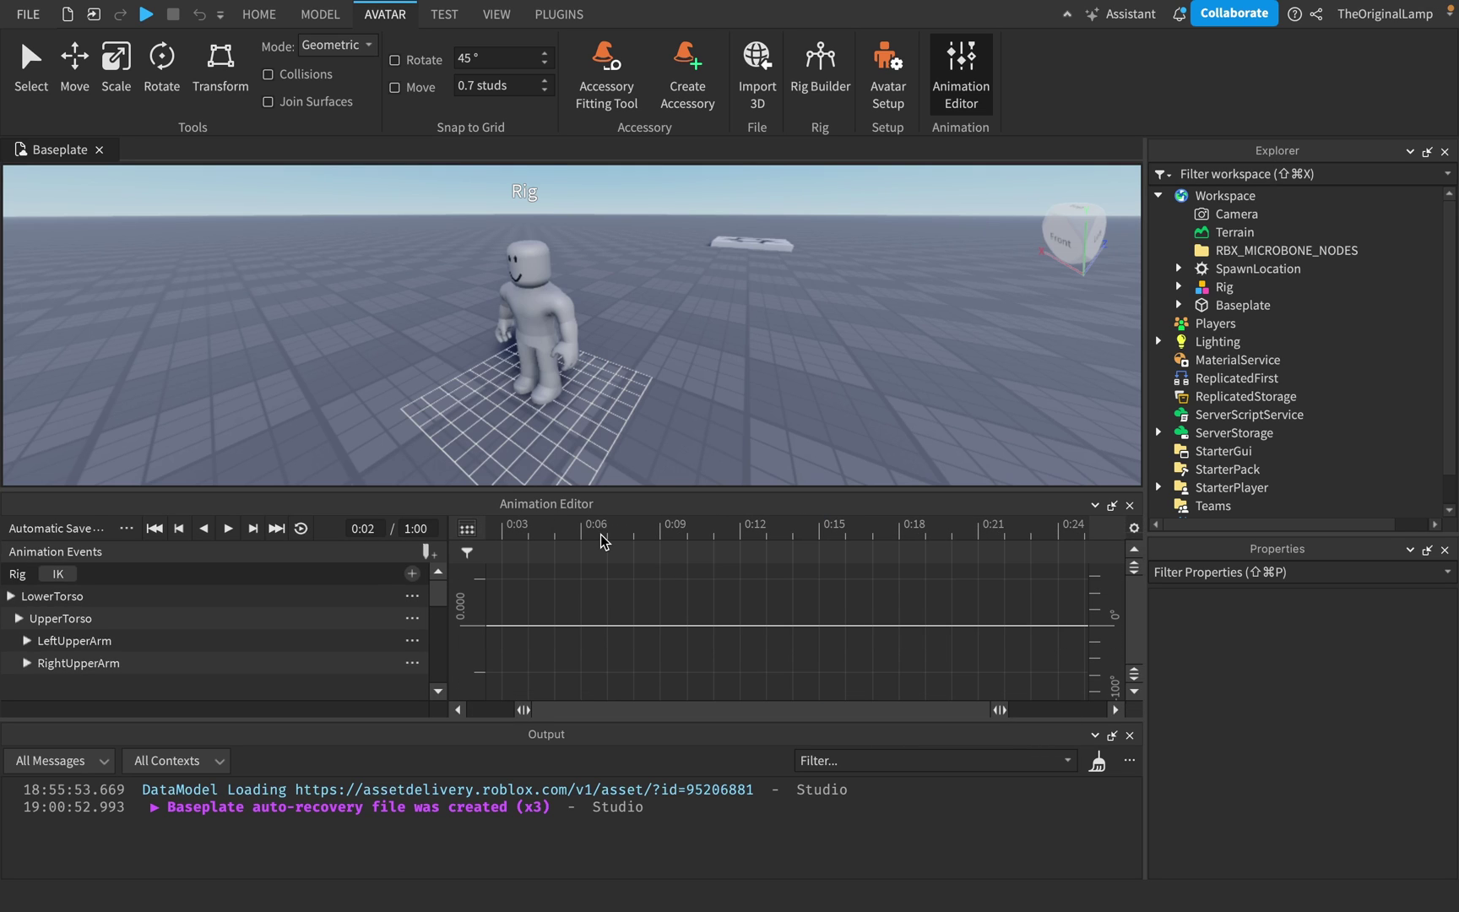
{"action": "left_click", "coordinate": [614, 532]}
{"action": "left_click_drag", "start_coordinate": [615, 538], "coordinate": [509, 588]}
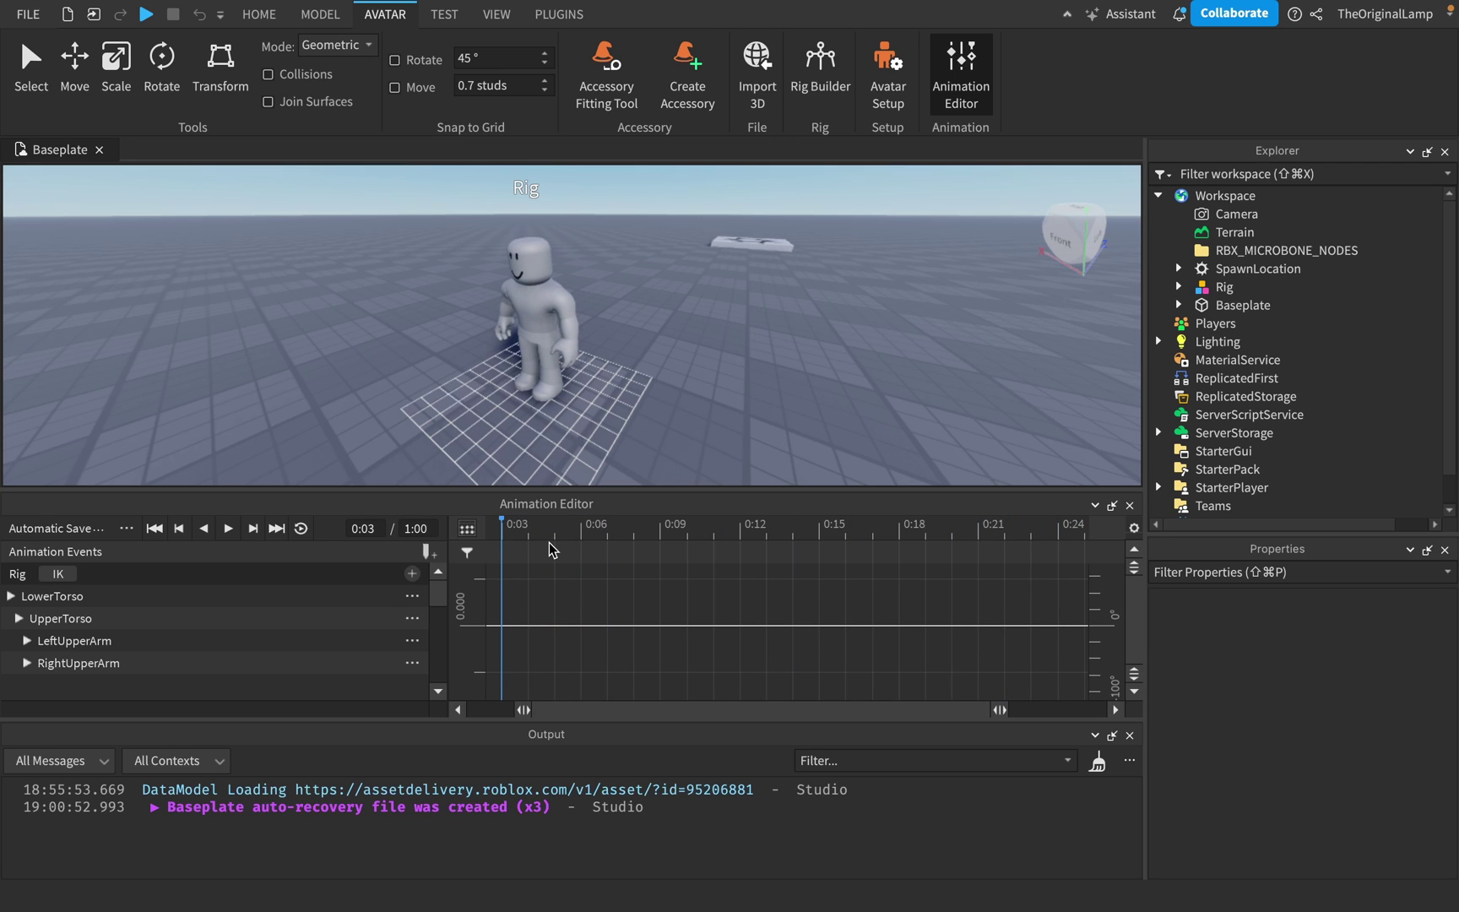
{"action": "left_click_drag", "start_coordinate": [592, 542], "coordinate": [899, 574]}
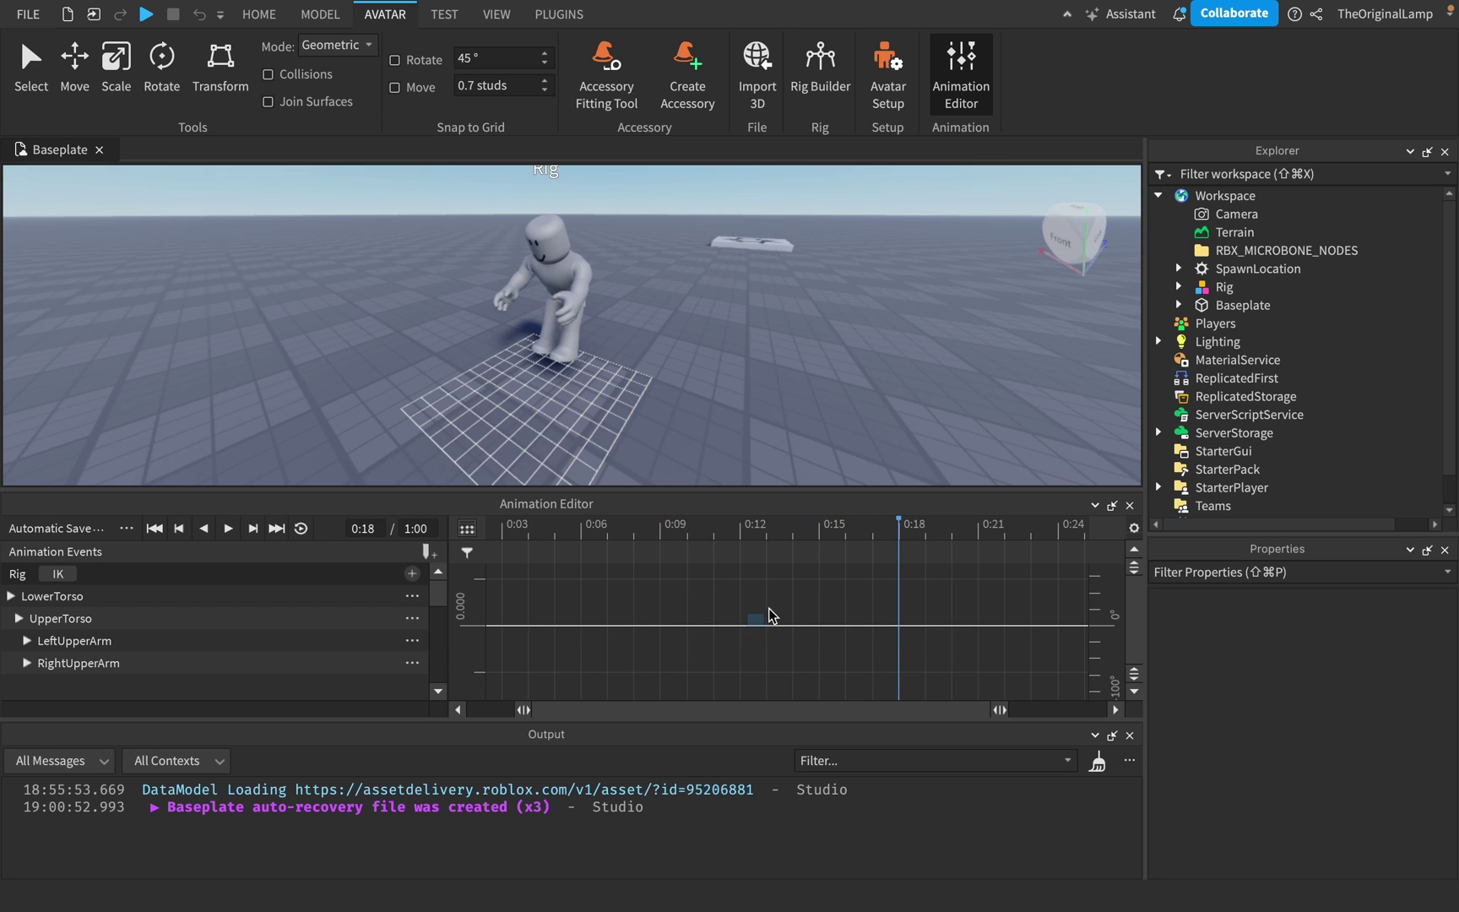
{"action": "left_click_drag", "start_coordinate": [752, 629], "coordinate": [859, 682]}
{"action": "left_click", "coordinate": [467, 529]}
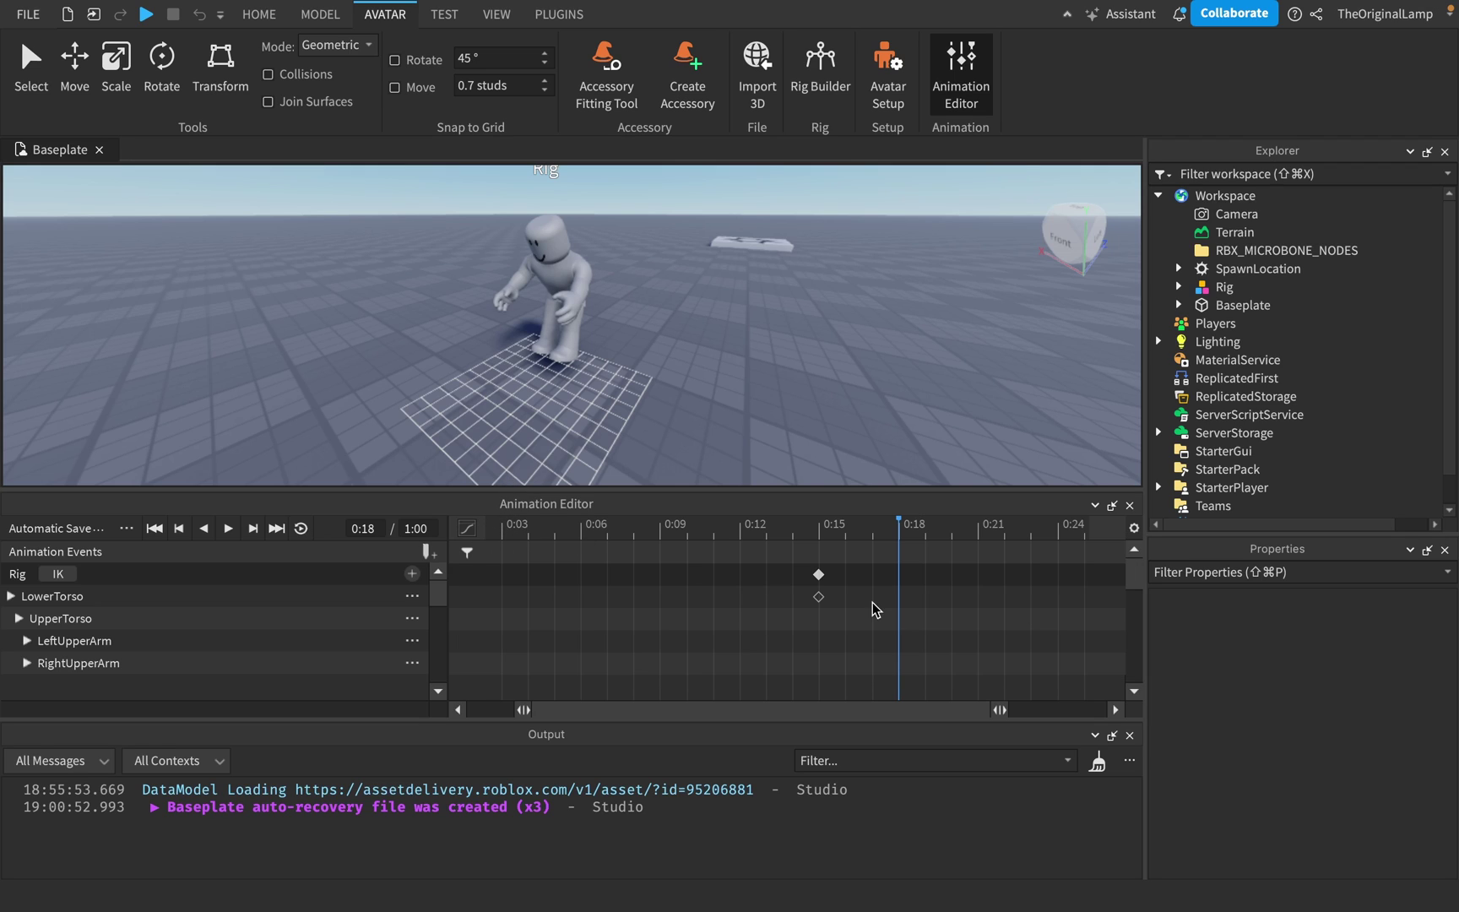
Add an animation event named FallingDown with the parameter Falling at the 0:15 keyframe and save it.
{"action": "left_click", "coordinate": [823, 551]}
{"action": "right_click", "coordinate": [819, 577]}
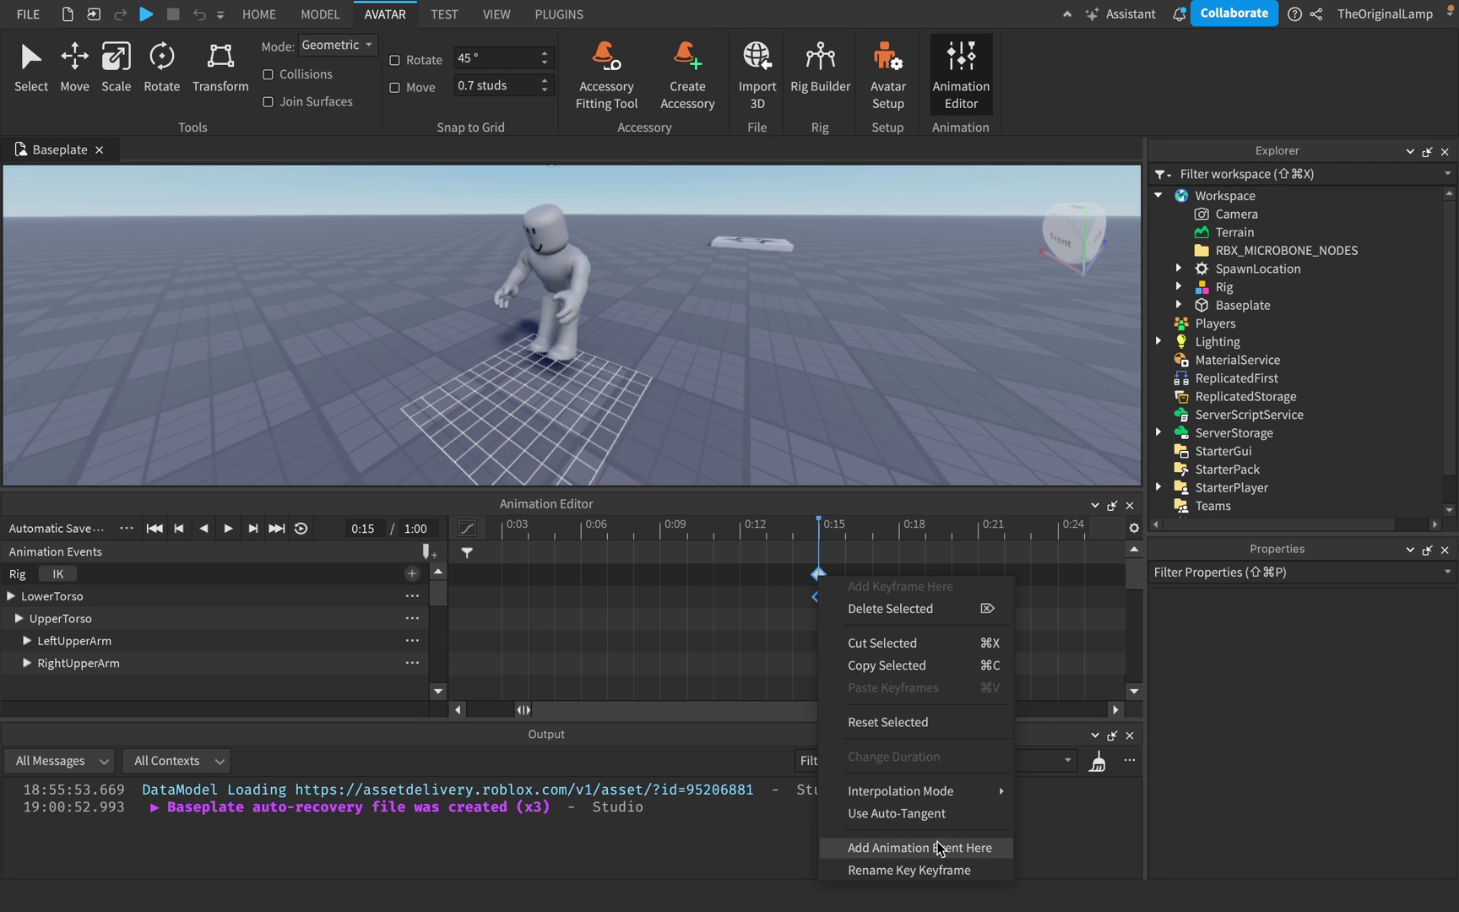
{"action": "left_click", "coordinate": [626, 534]}
{"action": "left_click_drag", "start_coordinate": [626, 531], "coordinate": [828, 541]}
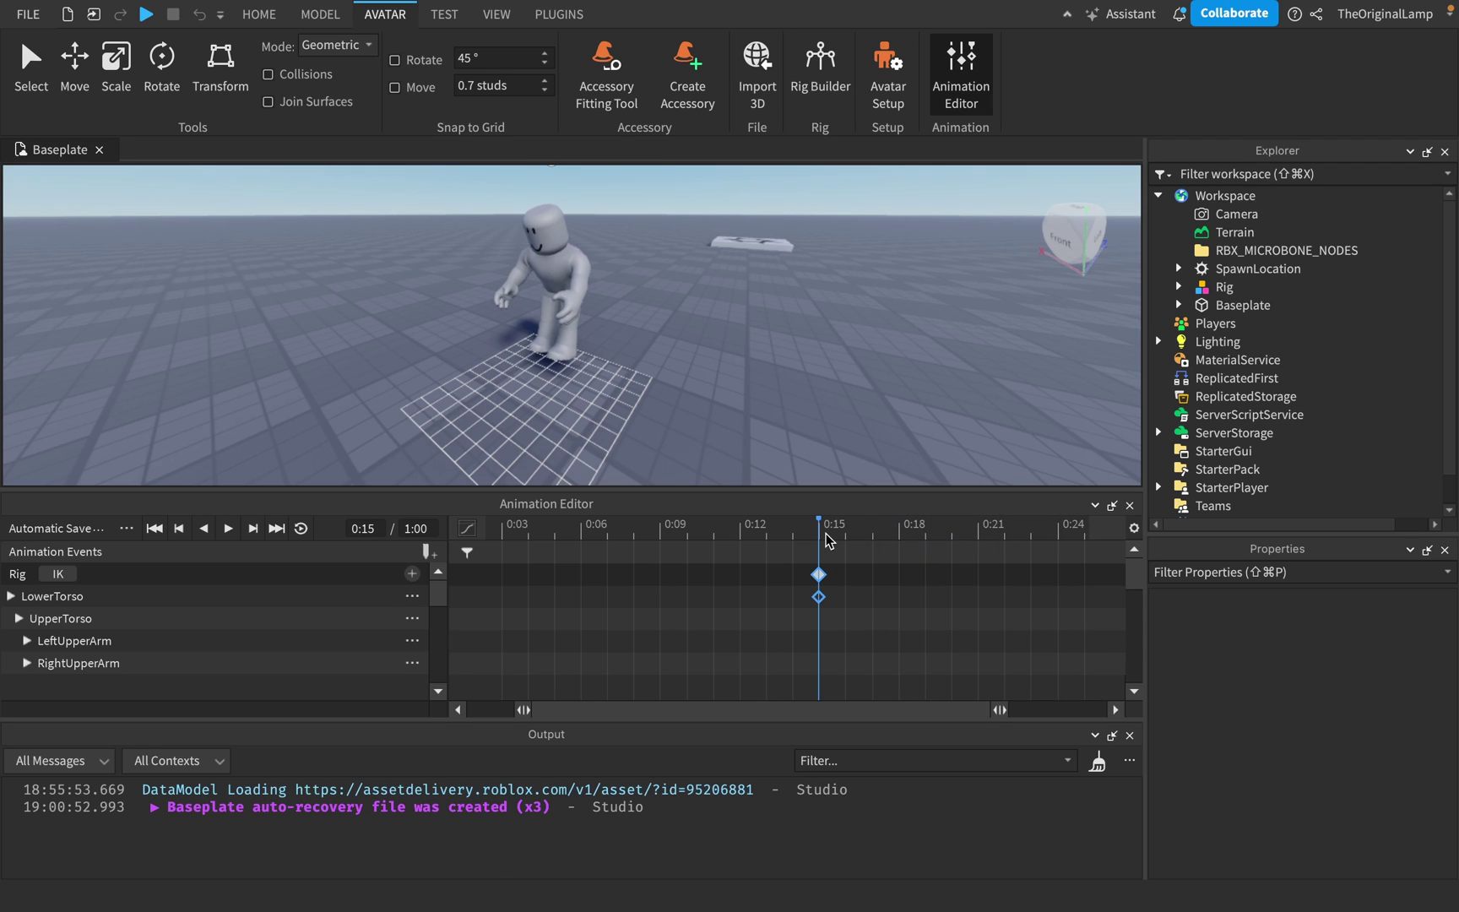
{"action": "right_click", "coordinate": [819, 576]}
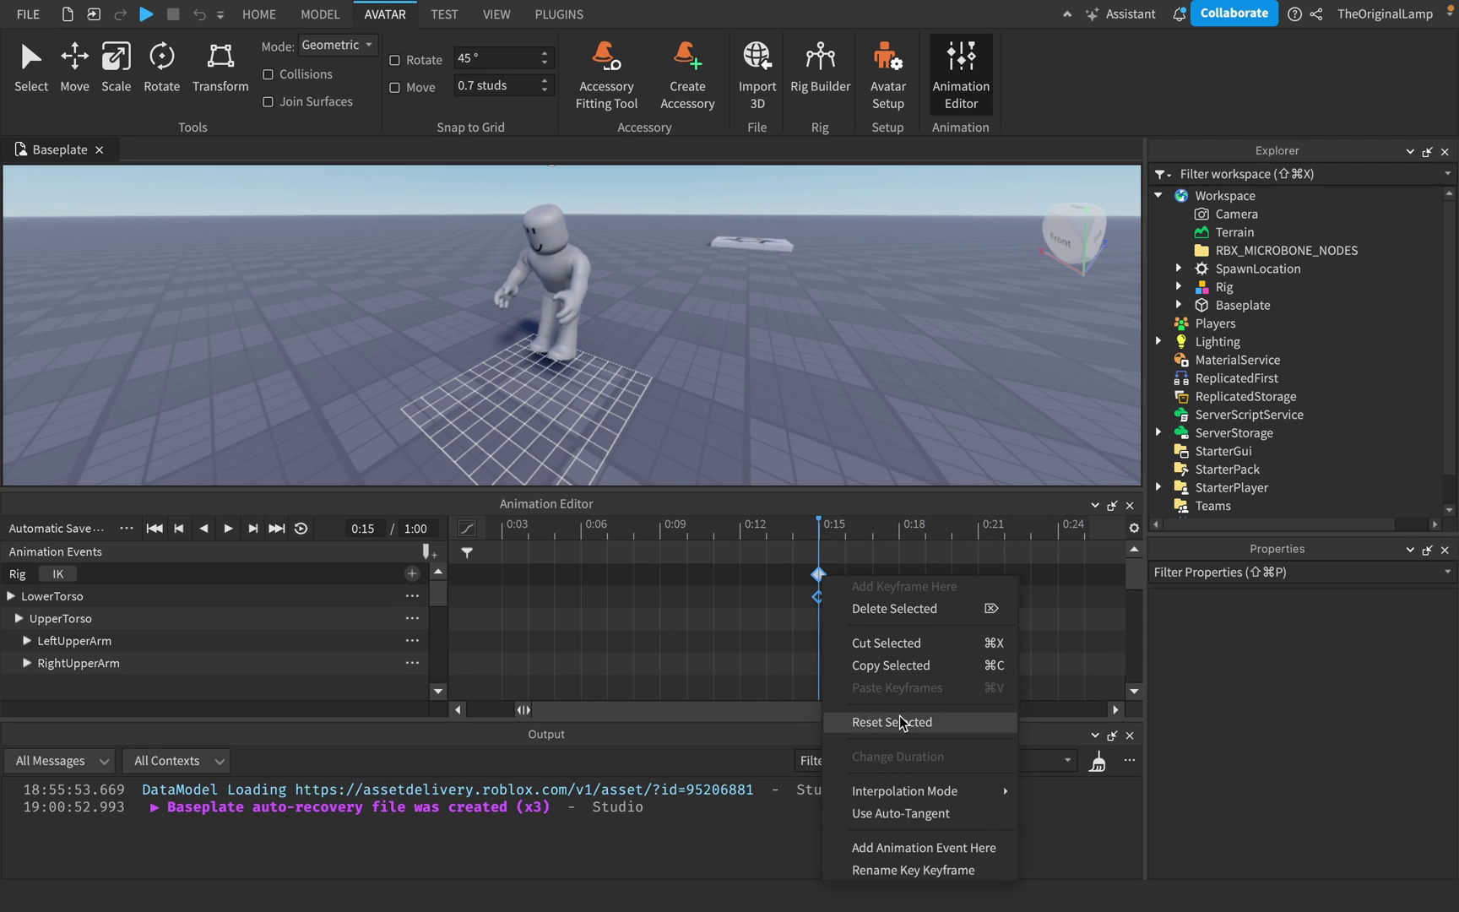
{"action": "left_click", "coordinate": [924, 848]}
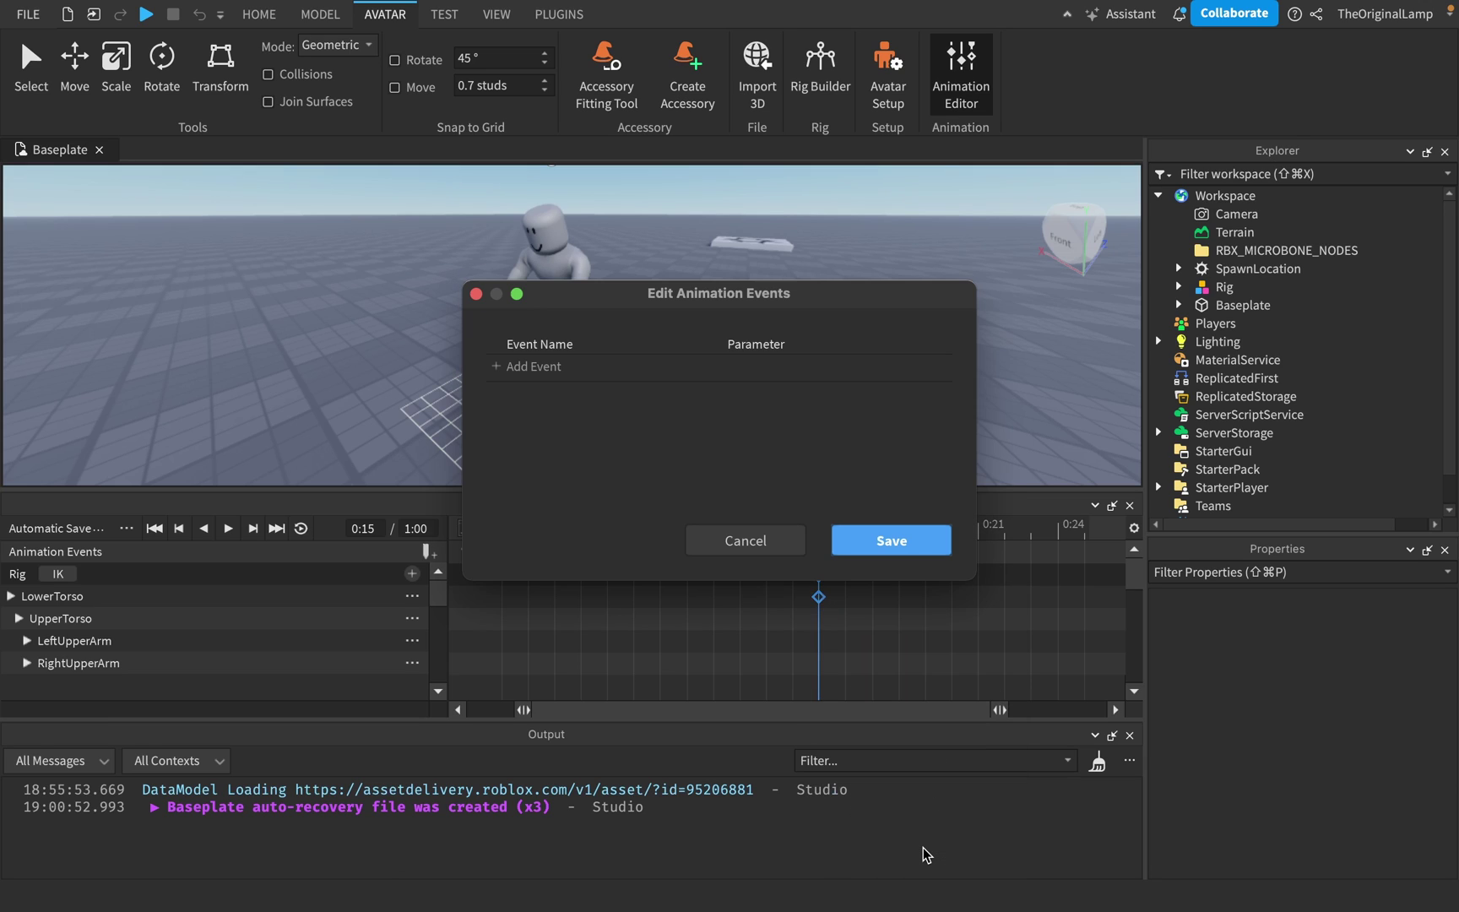
{"action": "left_click", "coordinate": [531, 372]}
{"action": "left_click", "coordinate": [562, 365]}
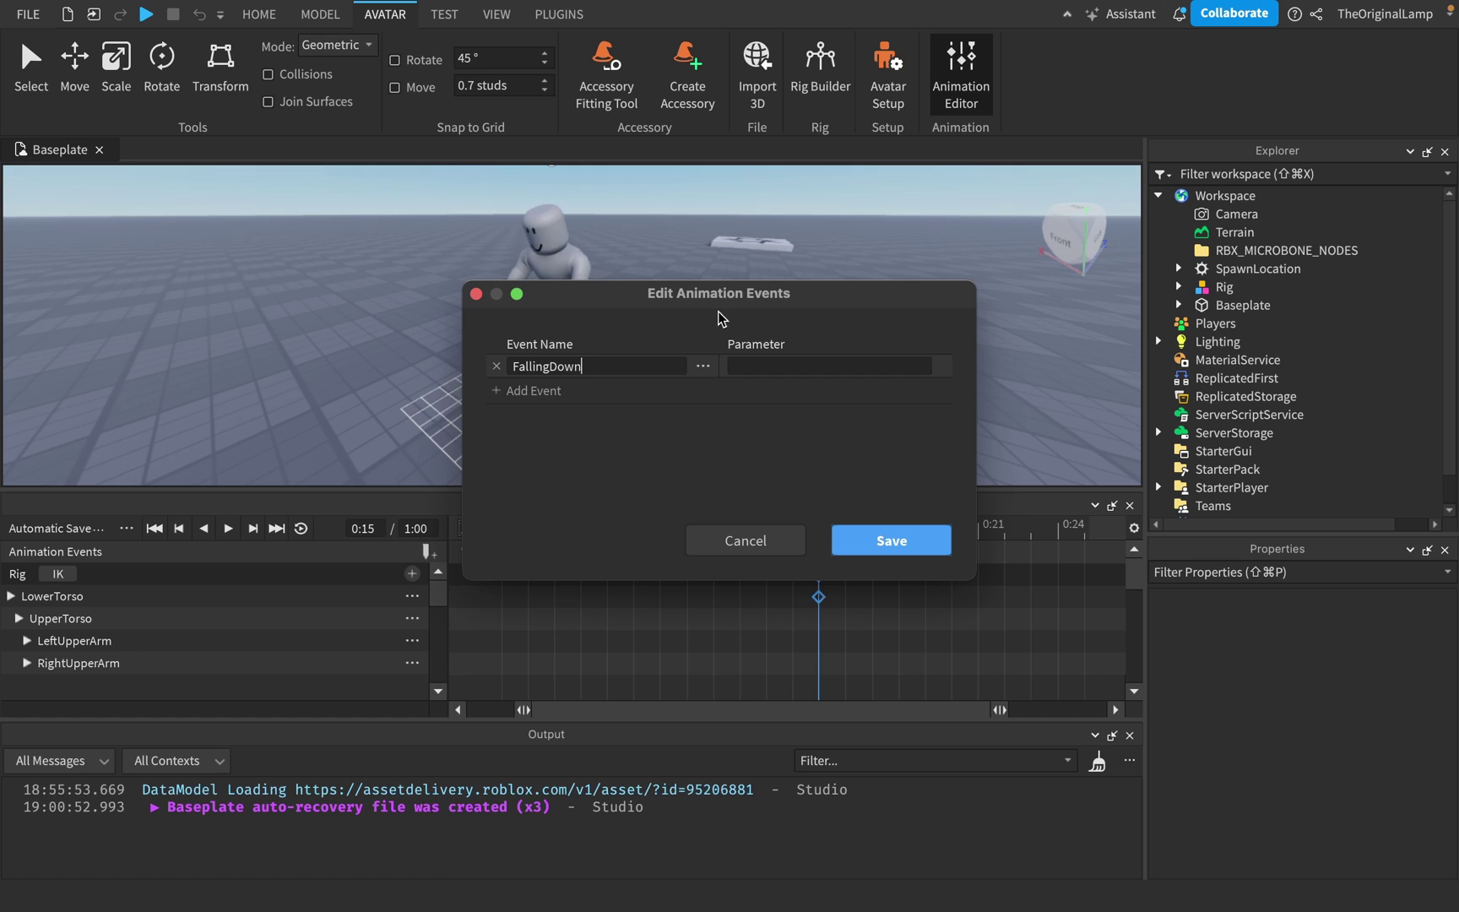
{"action": "left_click", "coordinate": [747, 369]}
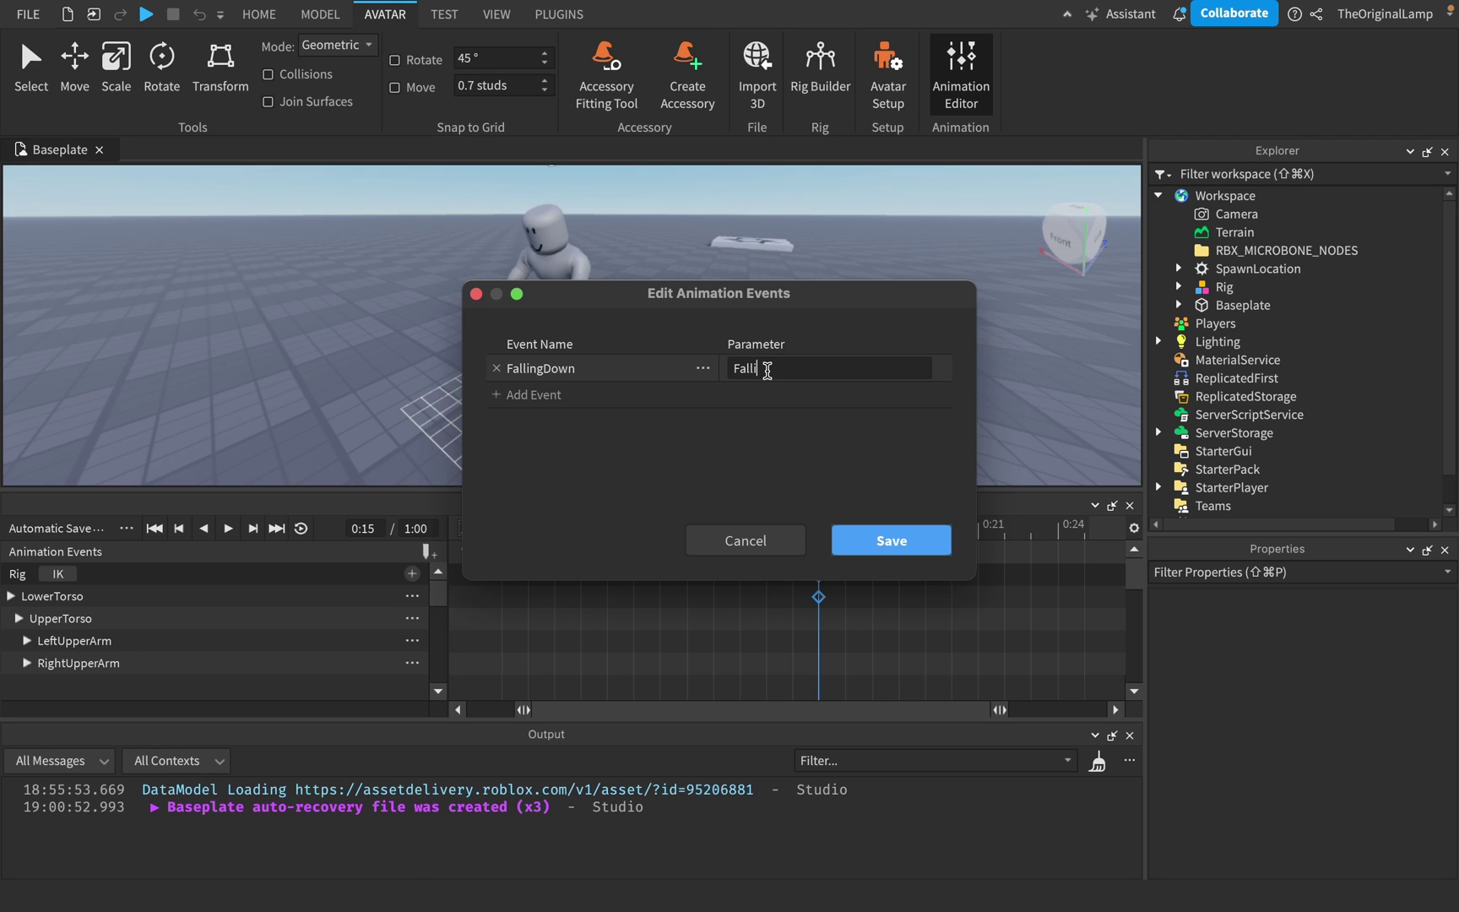
{"action": "left_click", "coordinate": [891, 541]}
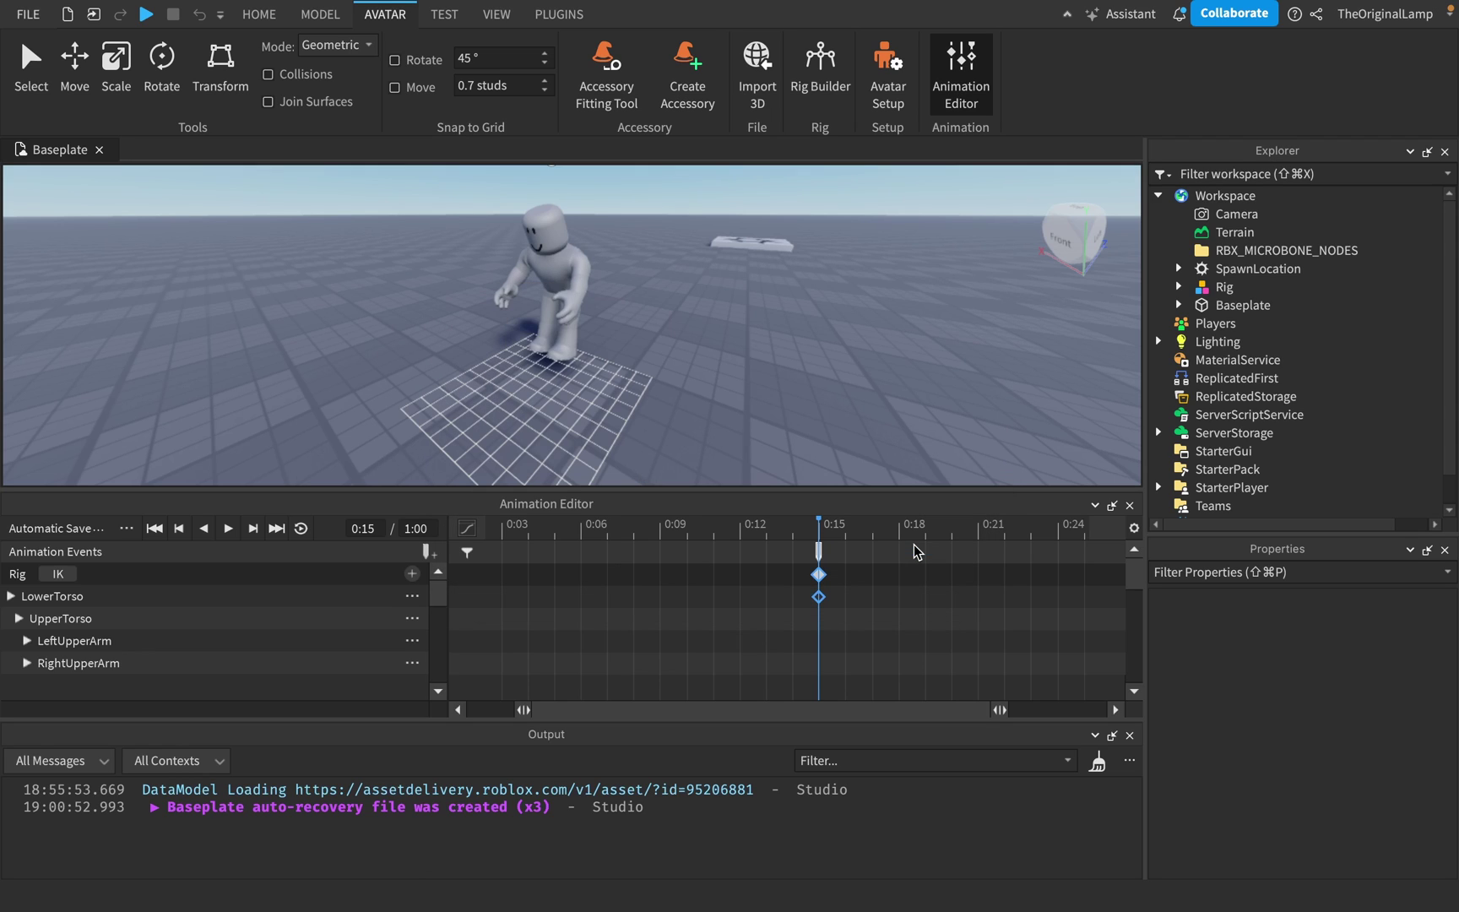
Reopen the event marker at 0:15, review the event's options and close the editor without changes.
{"action": "left_click", "coordinate": [819, 555]}
{"action": "double_click", "coordinate": [818, 556]}
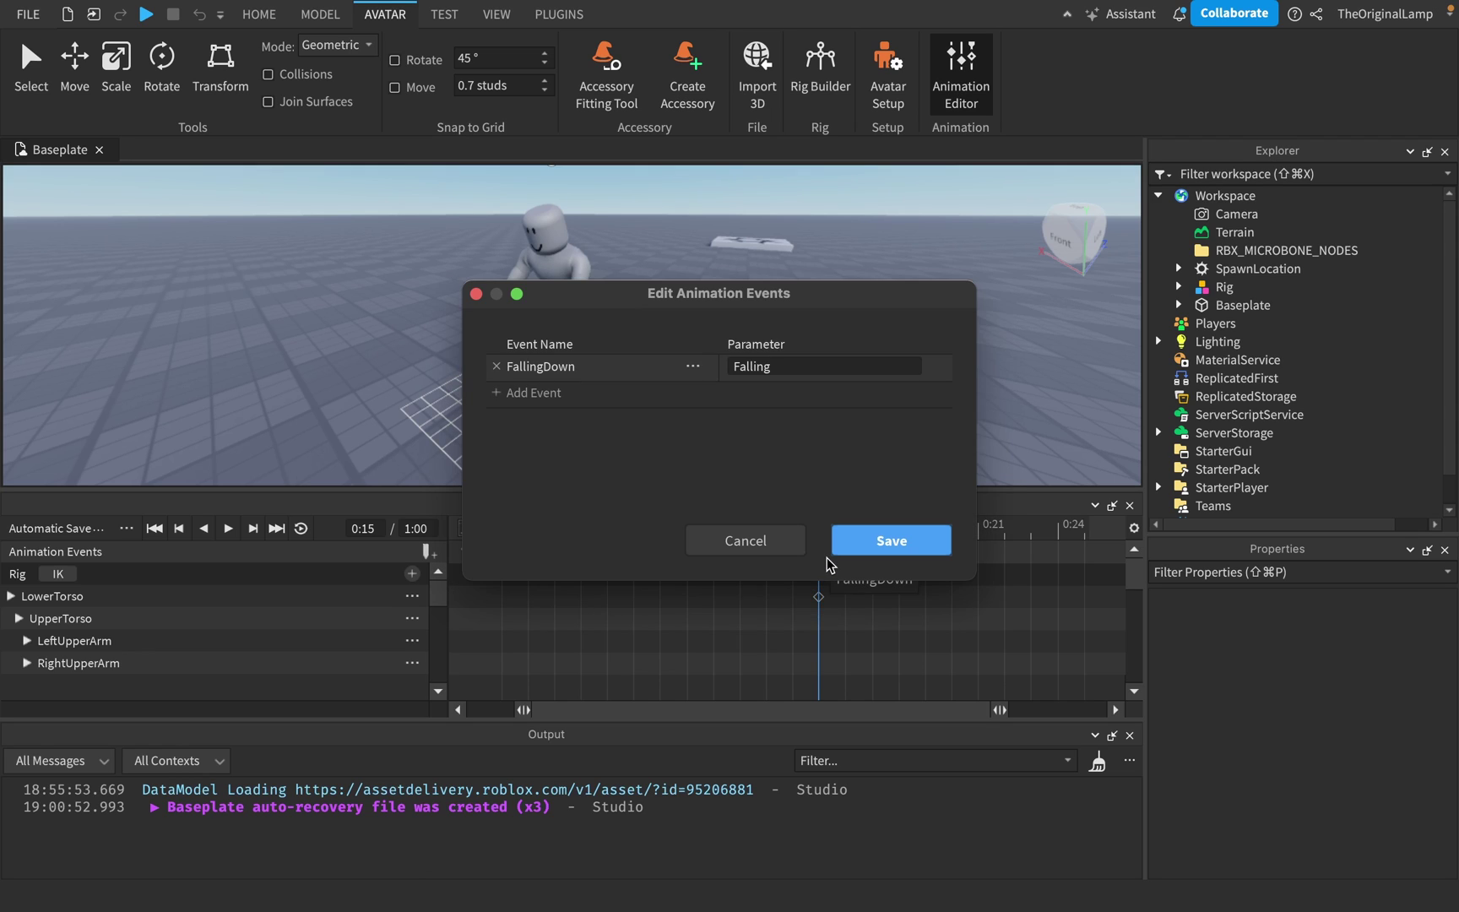
{"action": "left_click", "coordinate": [693, 368]}
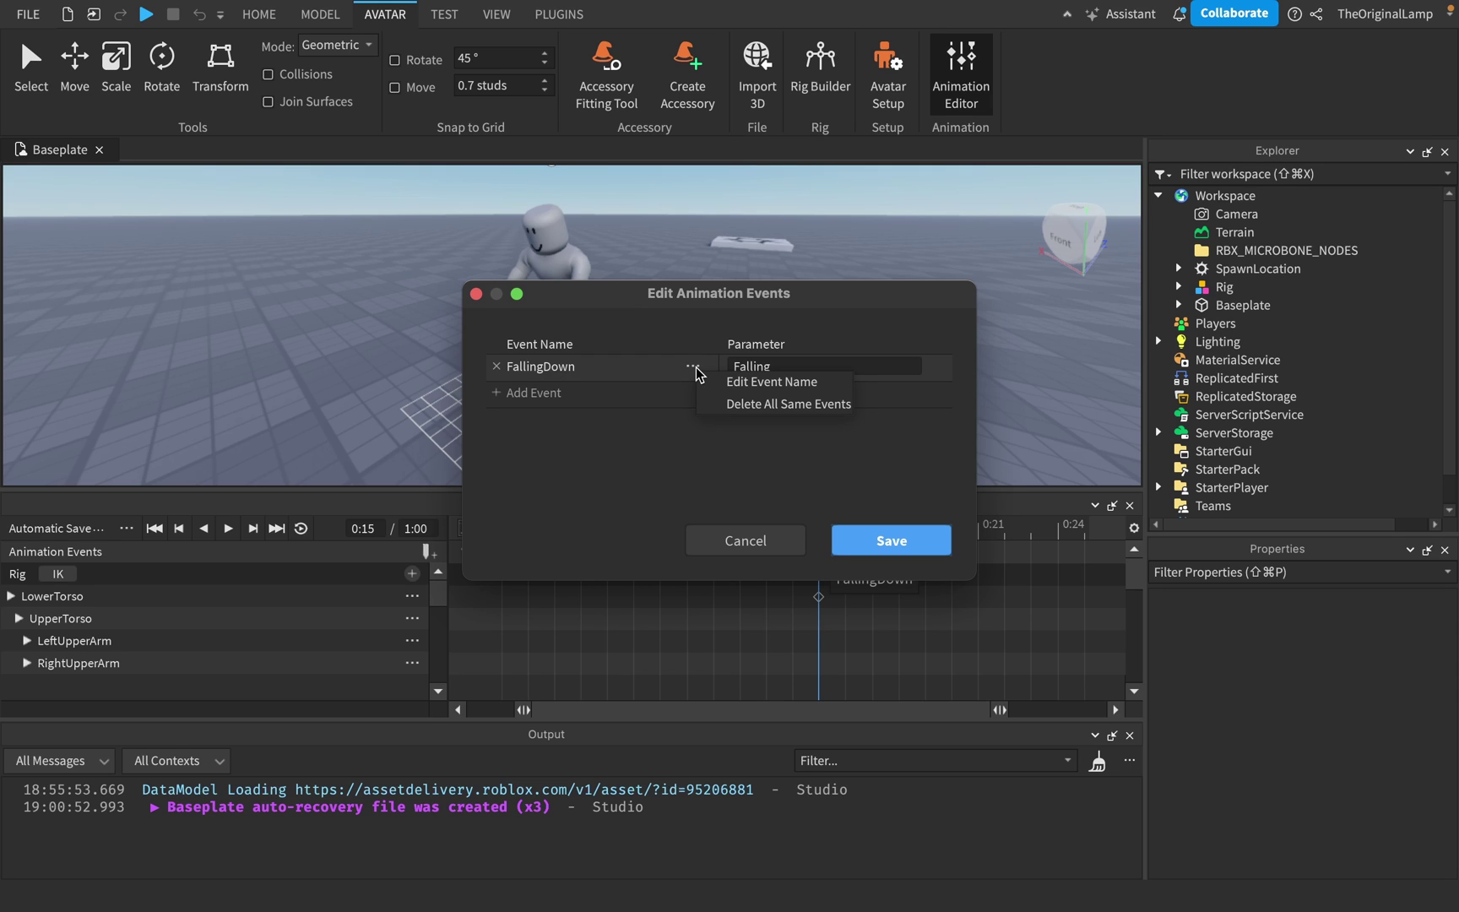
{"action": "left_click", "coordinate": [685, 340]}
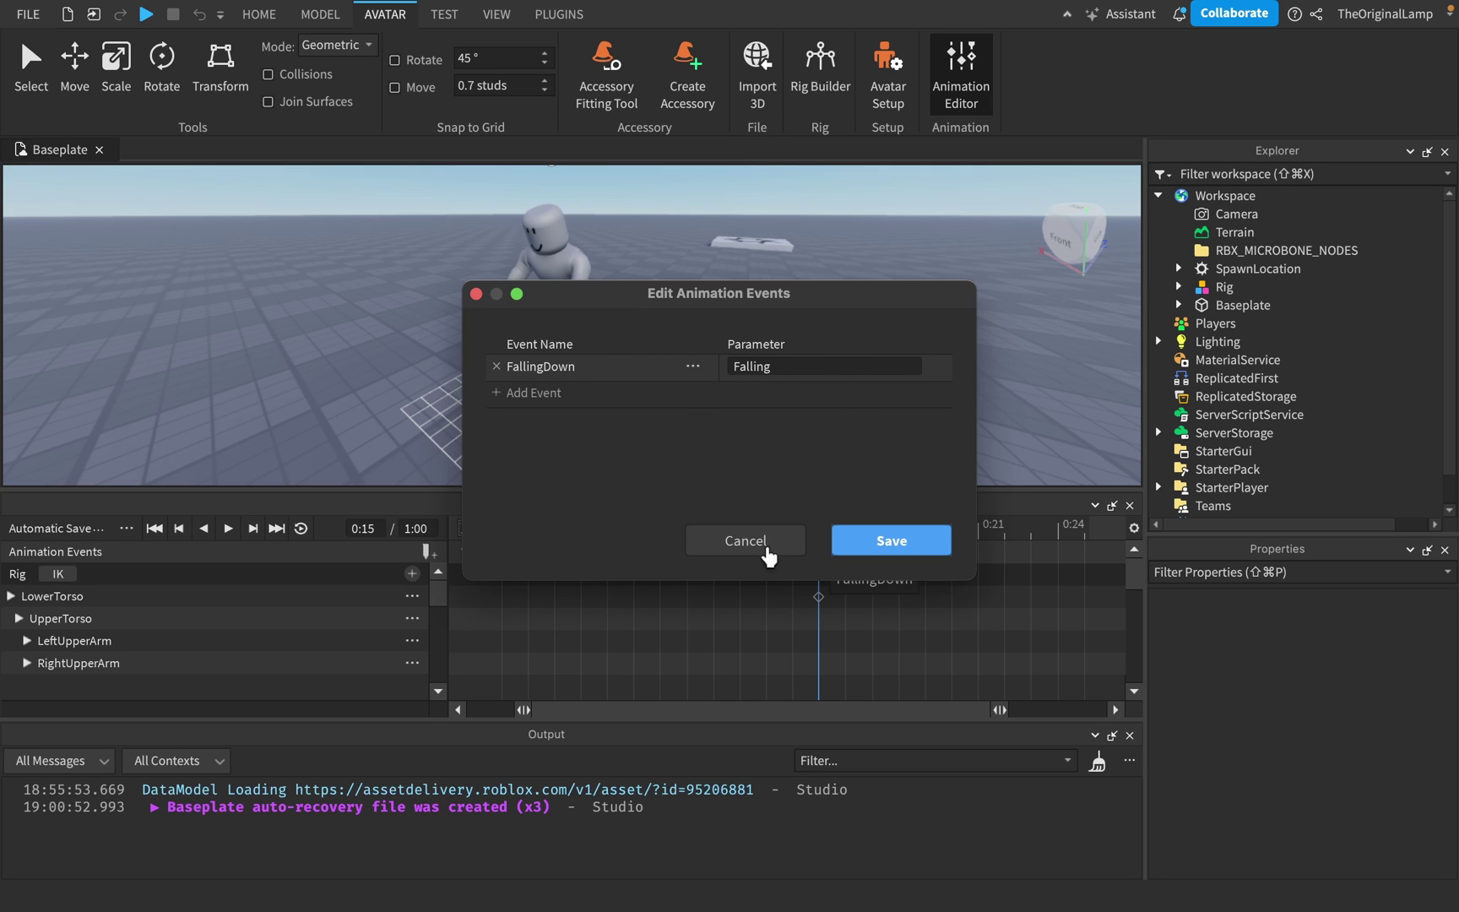
{"action": "left_click", "coordinate": [767, 556]}
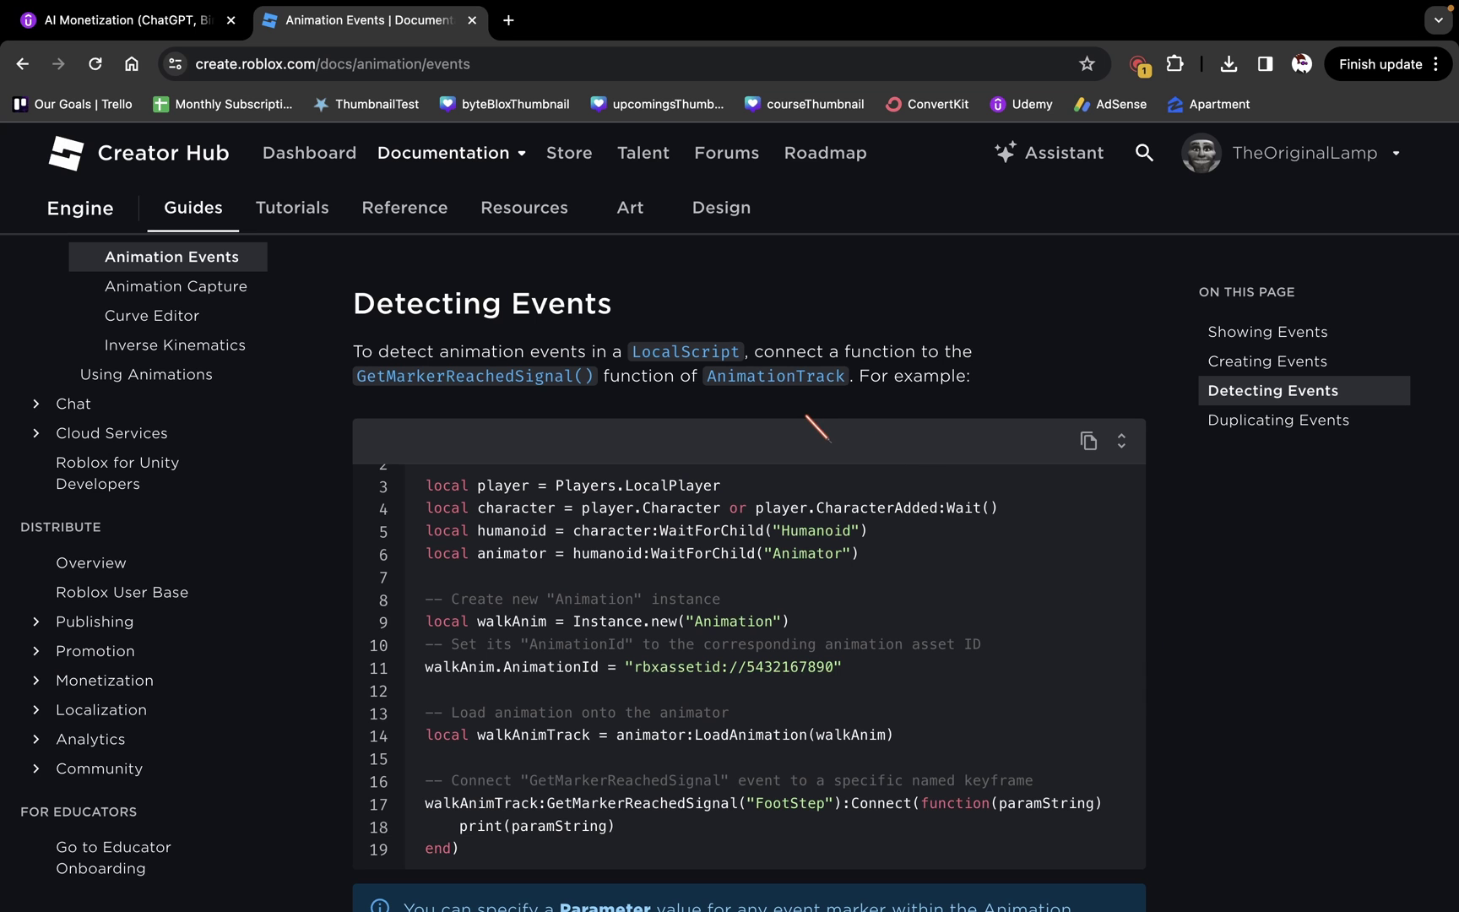
Examine the Detecting Events code sample in the browser's Creator Hub documentation and switch back to Roblox Studio.
{"action": "scroll", "coordinate": [817, 429], "scroll_direction": "down", "scroll_amount": 1}
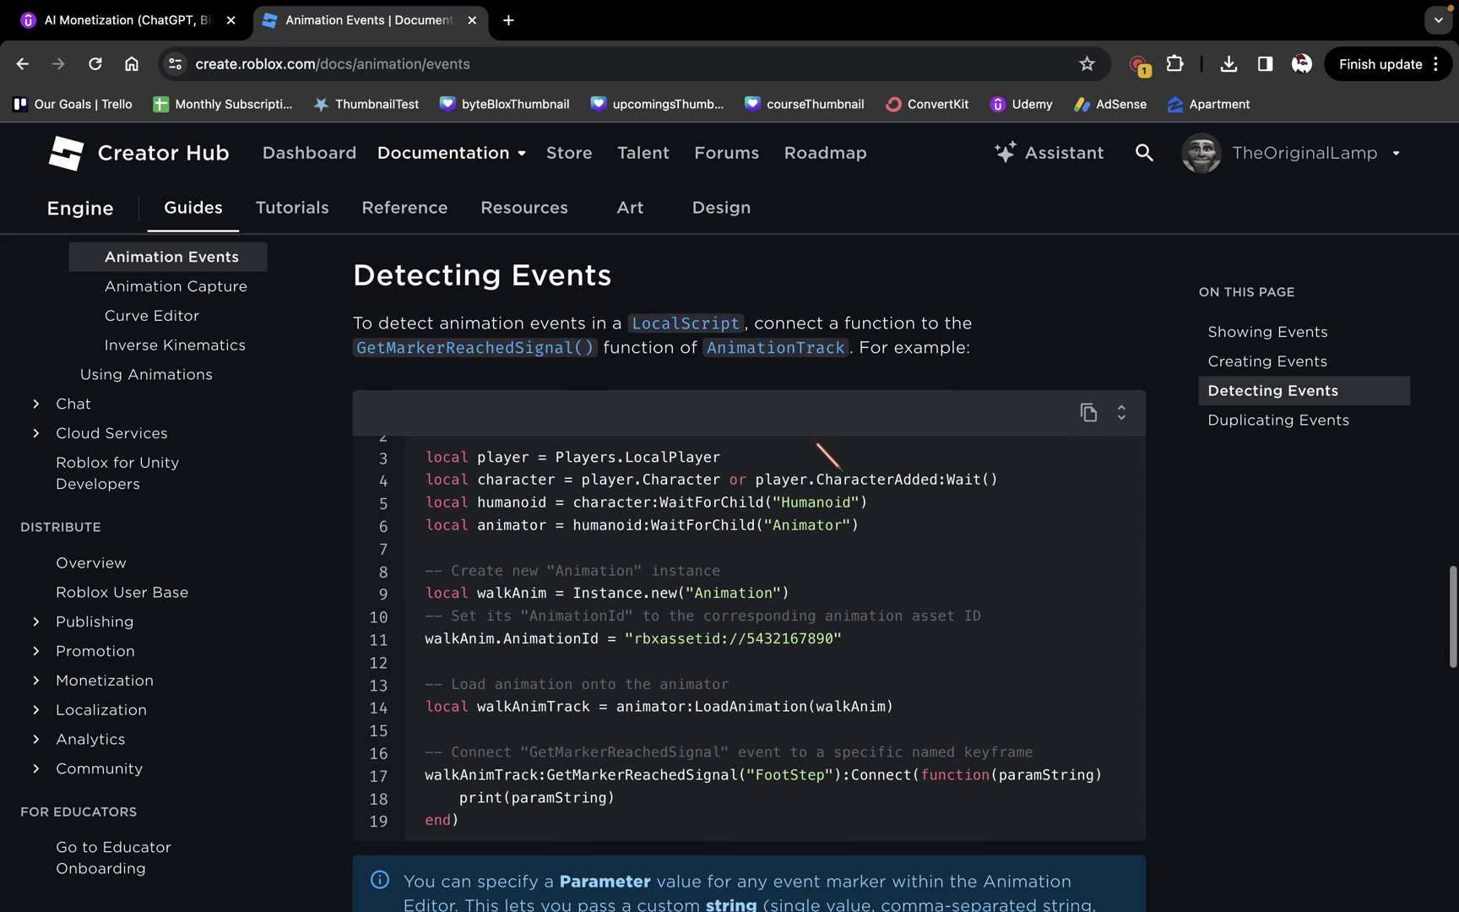
{"action": "scroll", "coordinate": [817, 422], "scroll_direction": "up", "scroll_amount": 5, "text": "ctrl"}
{"action": "scroll", "coordinate": [1005, 559], "scroll_direction": "down", "scroll_amount": 5, "text": "ctrl"}
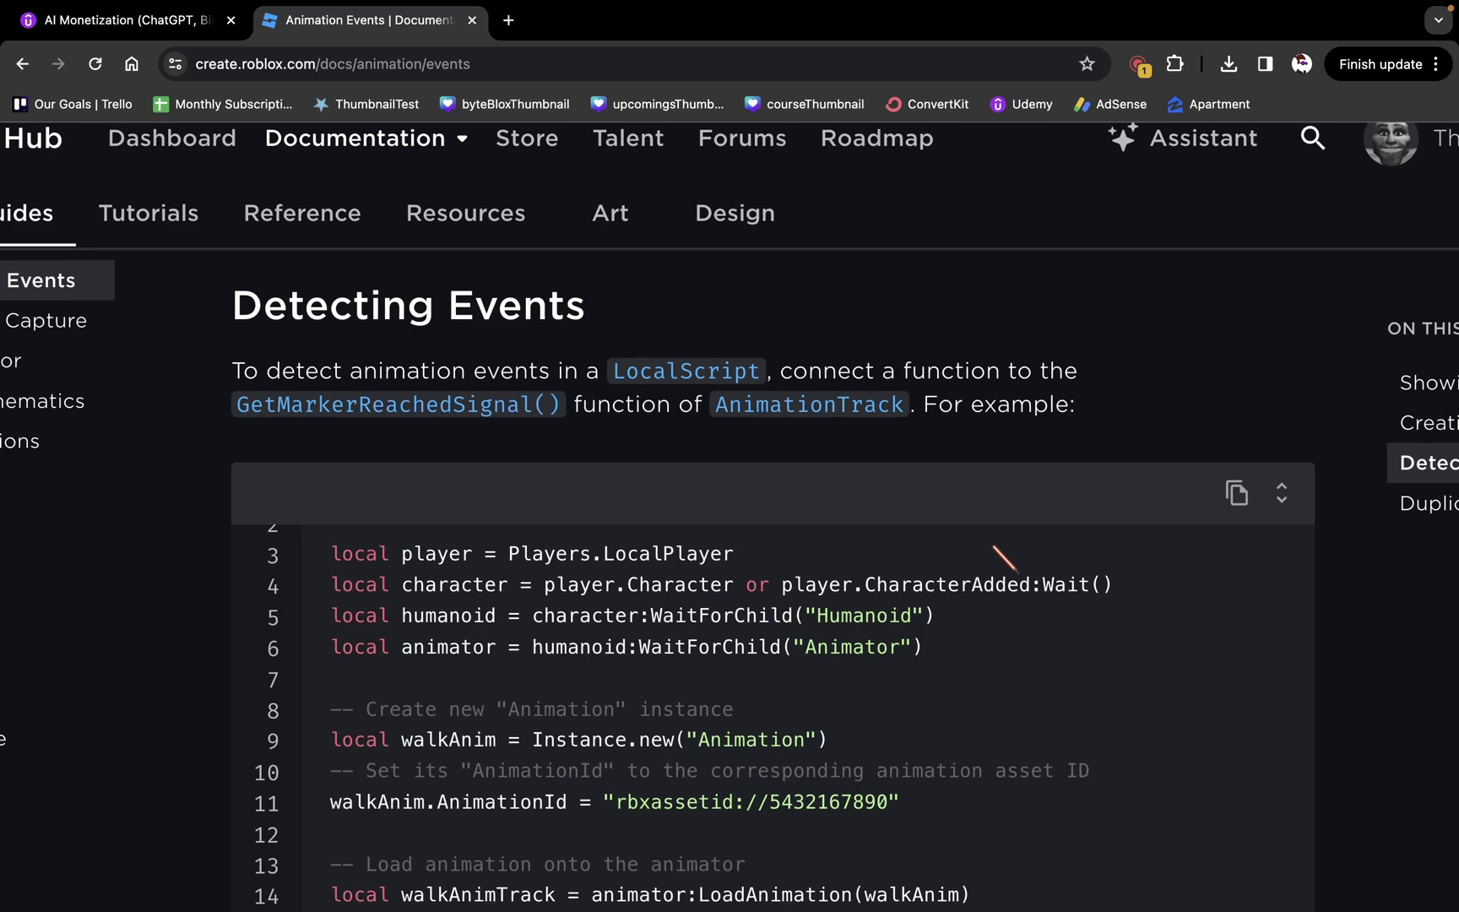
{"action": "scroll", "coordinate": [1005, 558], "scroll_direction": "up", "scroll_amount": 4, "text": "ctrl"}
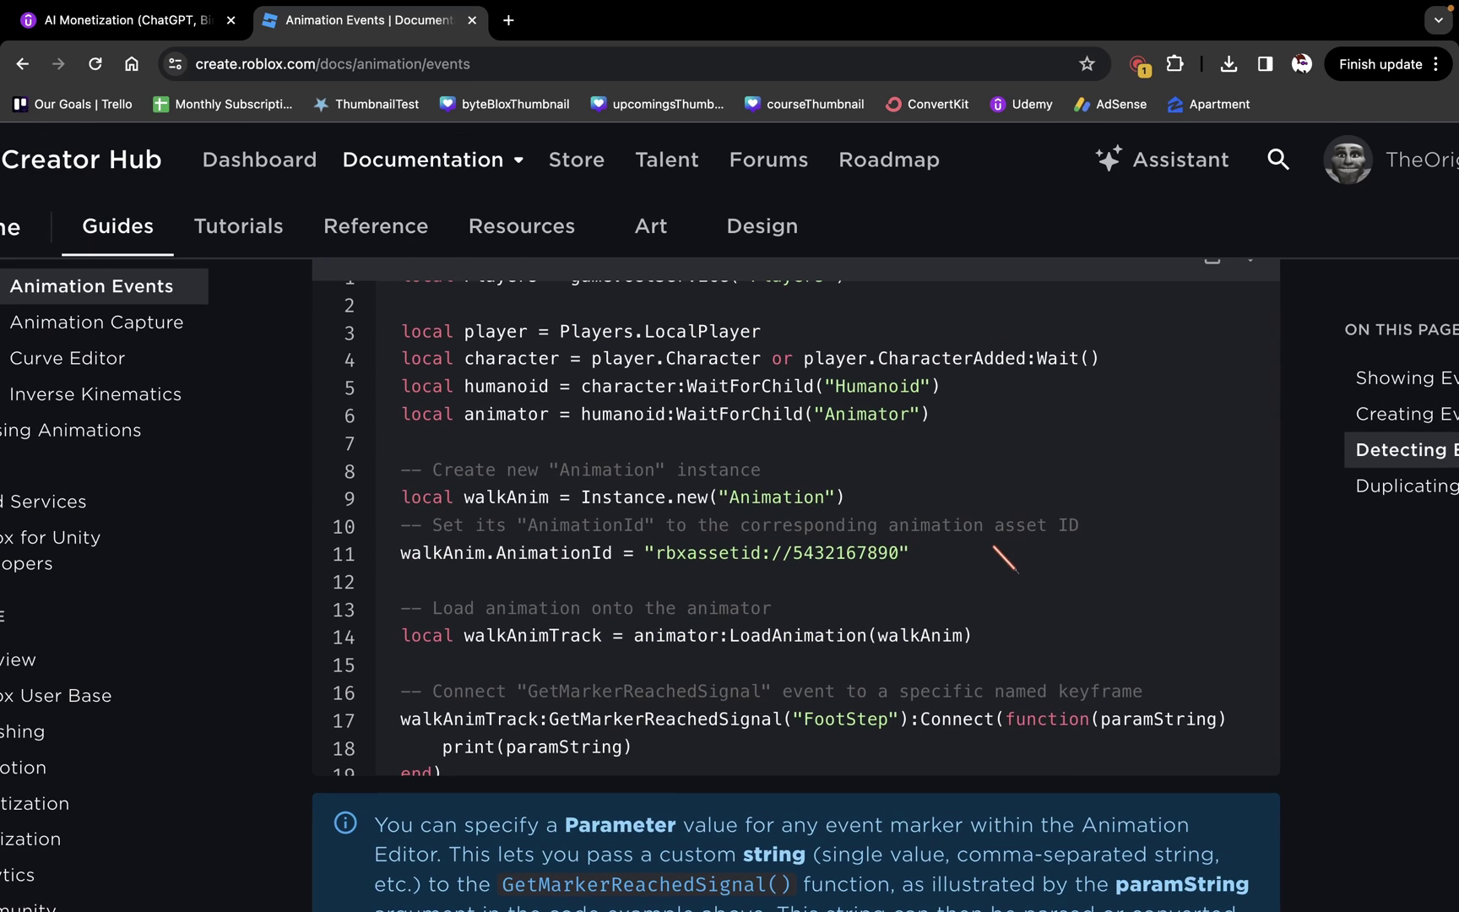
{"action": "key", "text": "super+Tab"}
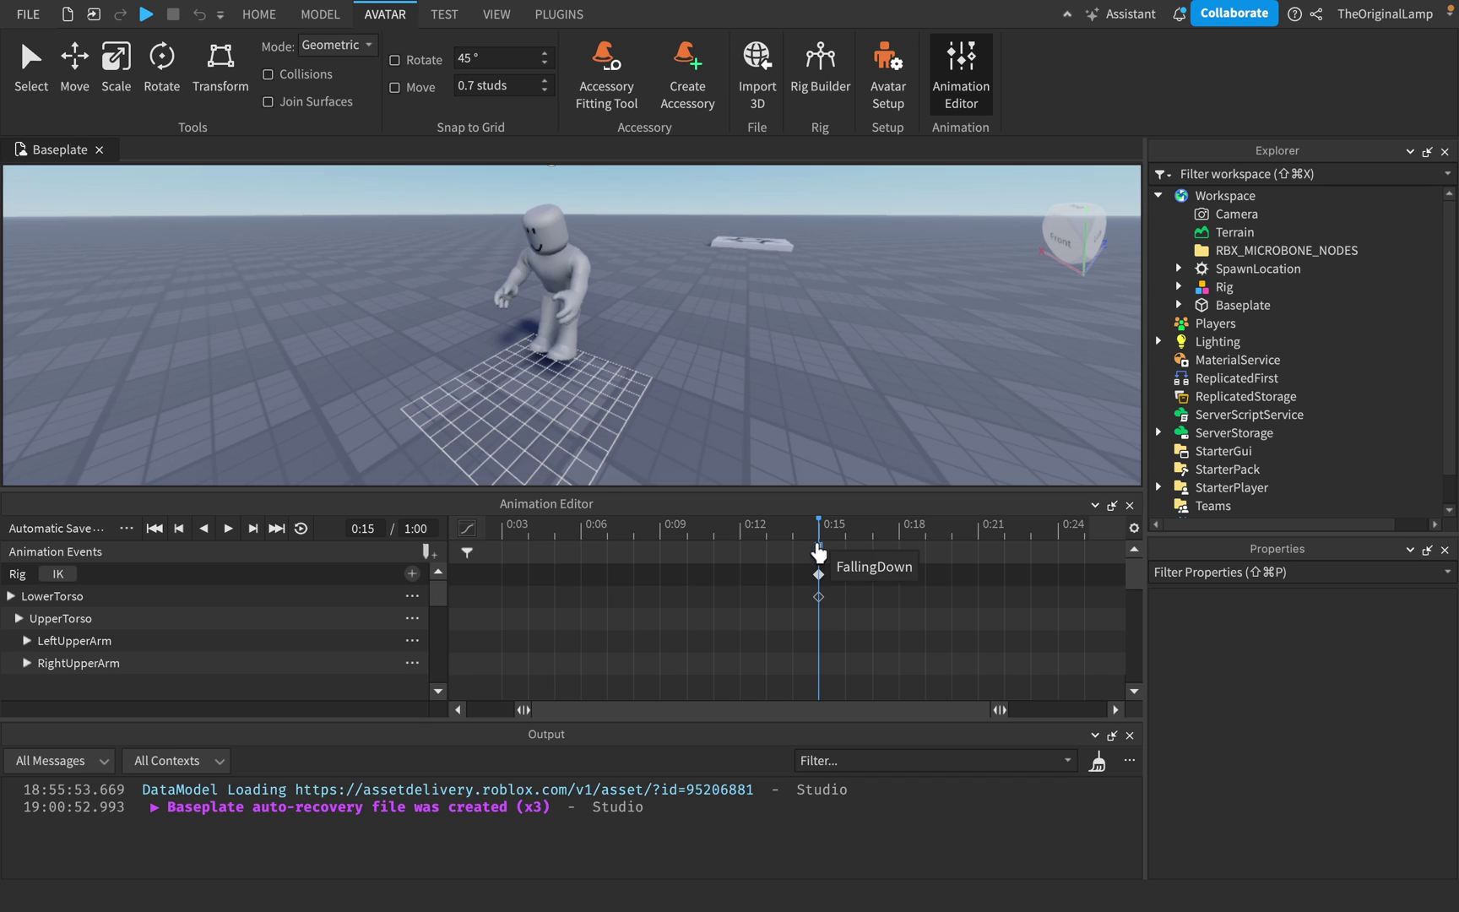
Reopen the FallingDown event at 0:15, review its parameter and close the event editor.
{"action": "double_click", "coordinate": [818, 553]}
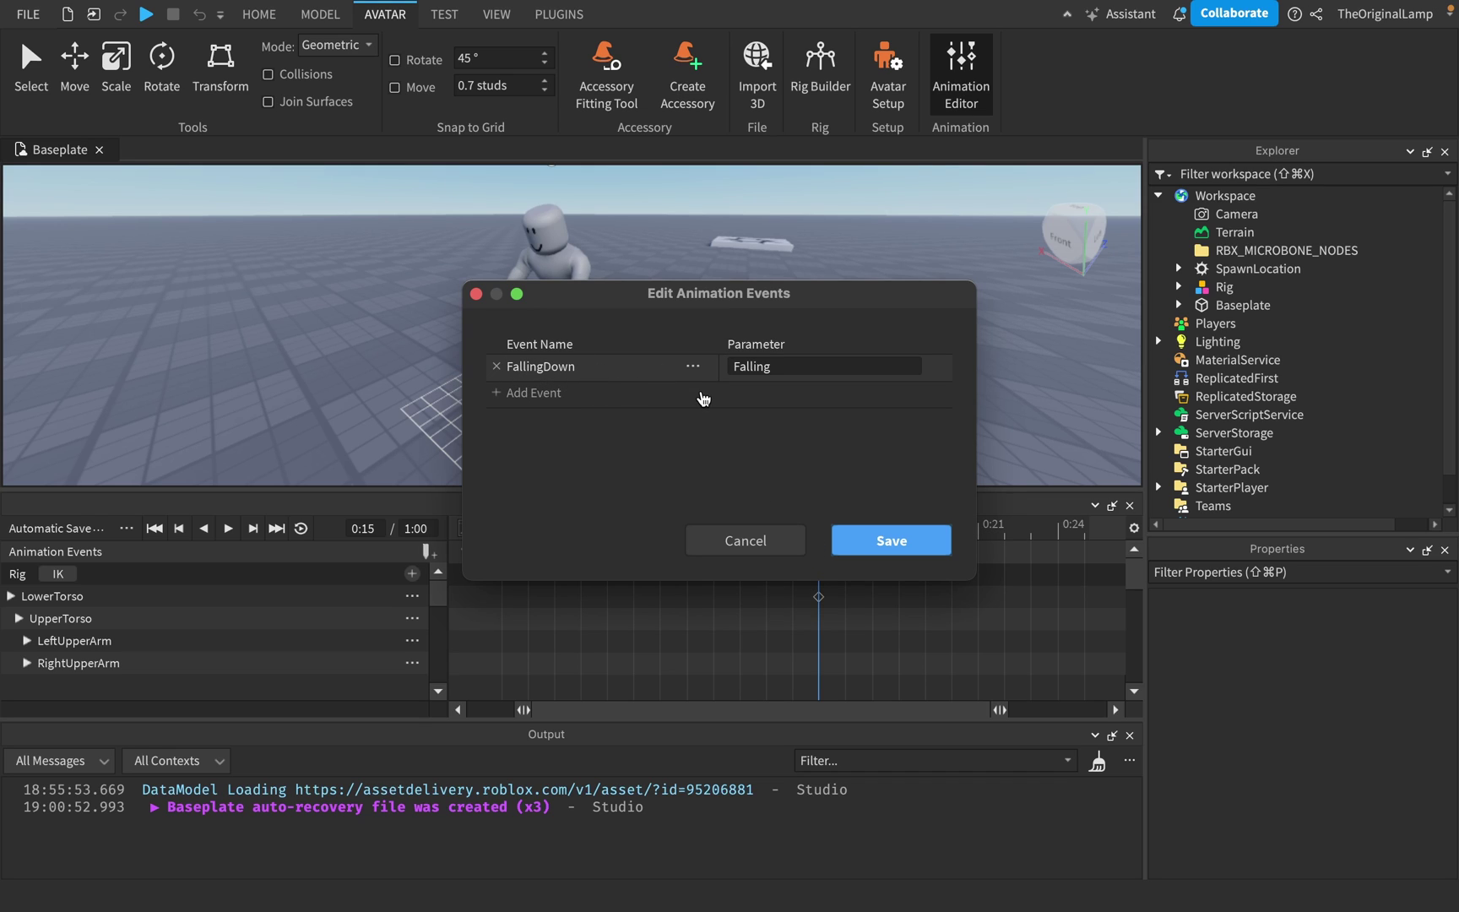
{"action": "left_click_drag", "start_coordinate": [740, 365], "coordinate": [766, 366]}
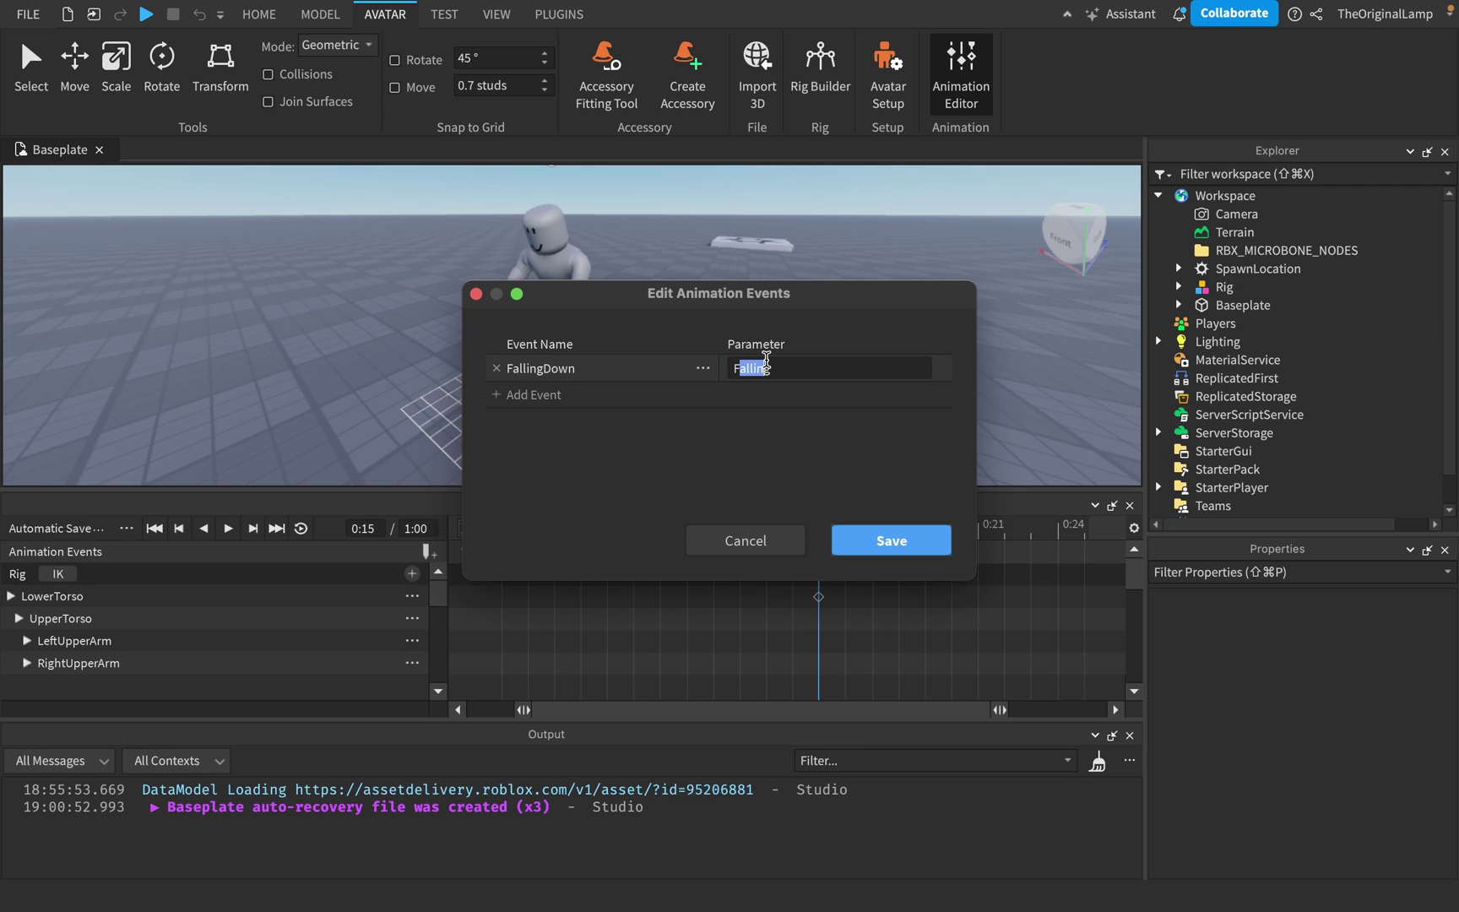
{"action": "left_click", "coordinate": [767, 365]}
{"action": "left_click", "coordinate": [851, 543]}
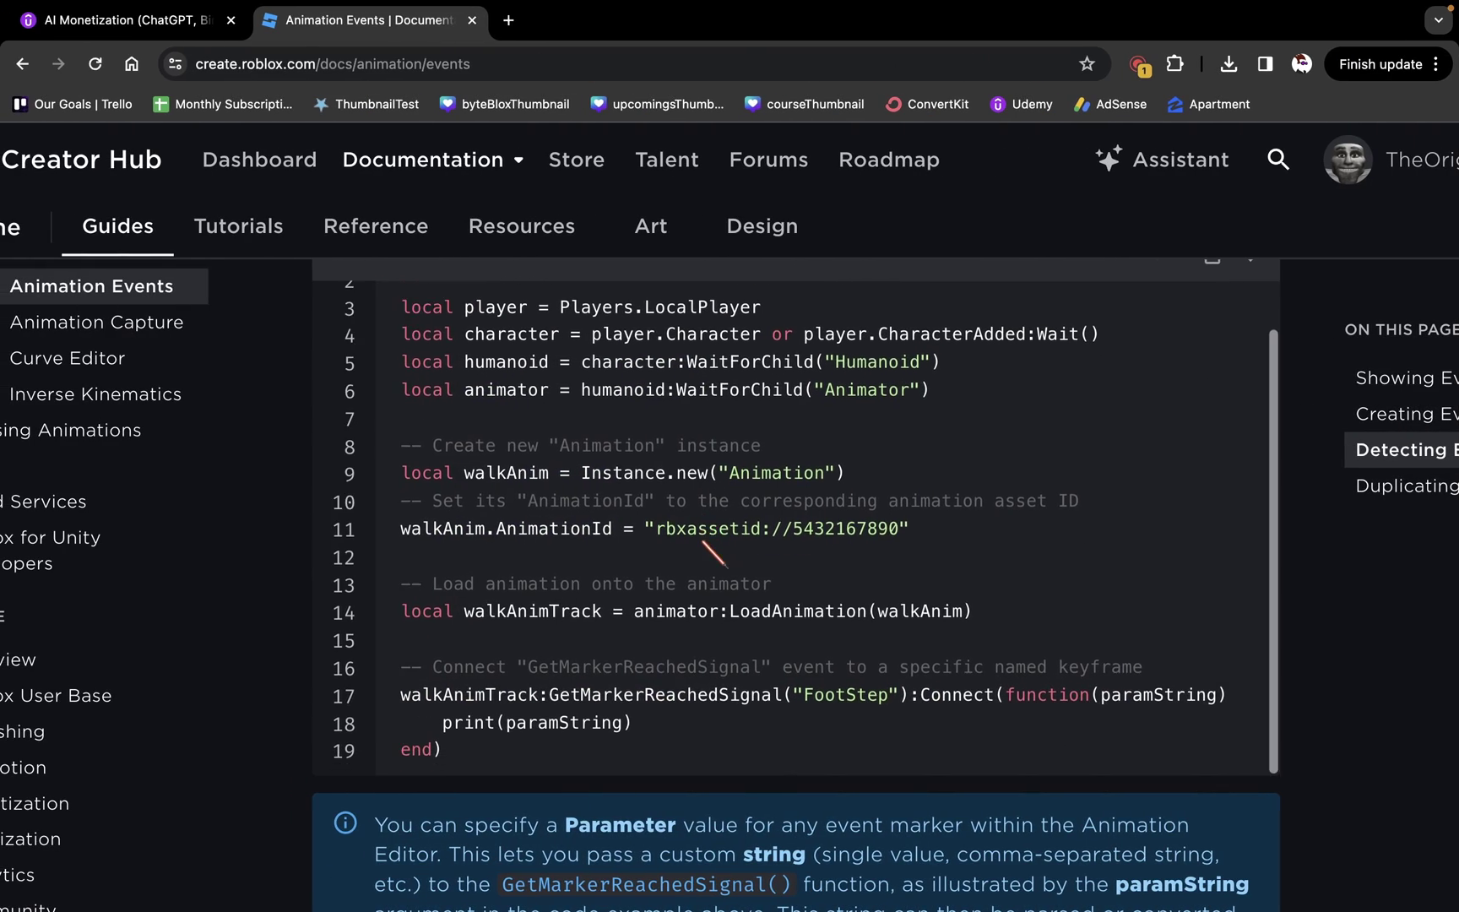
Examine the GetMarkerReachedSignal call and its event name argument in the Detecting Events sample, comparing it with the event marker in Roblox Studio.
{"action": "left_click_drag", "start_coordinate": [406, 697], "coordinate": [902, 695]}
{"action": "left_click", "coordinate": [545, 706]}
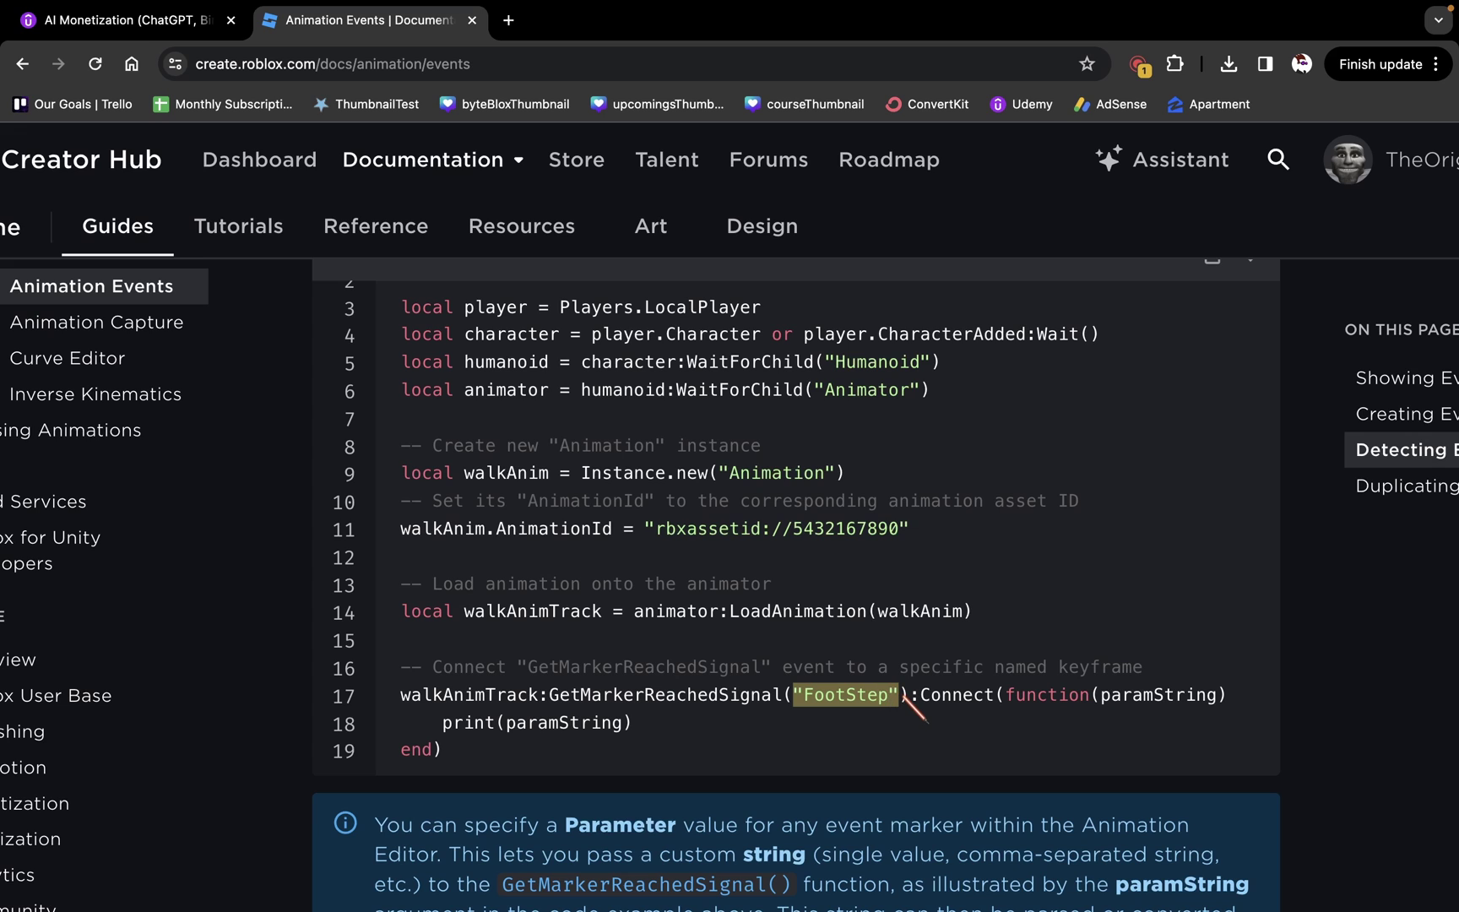
{"action": "left_click", "coordinate": [902, 693]}
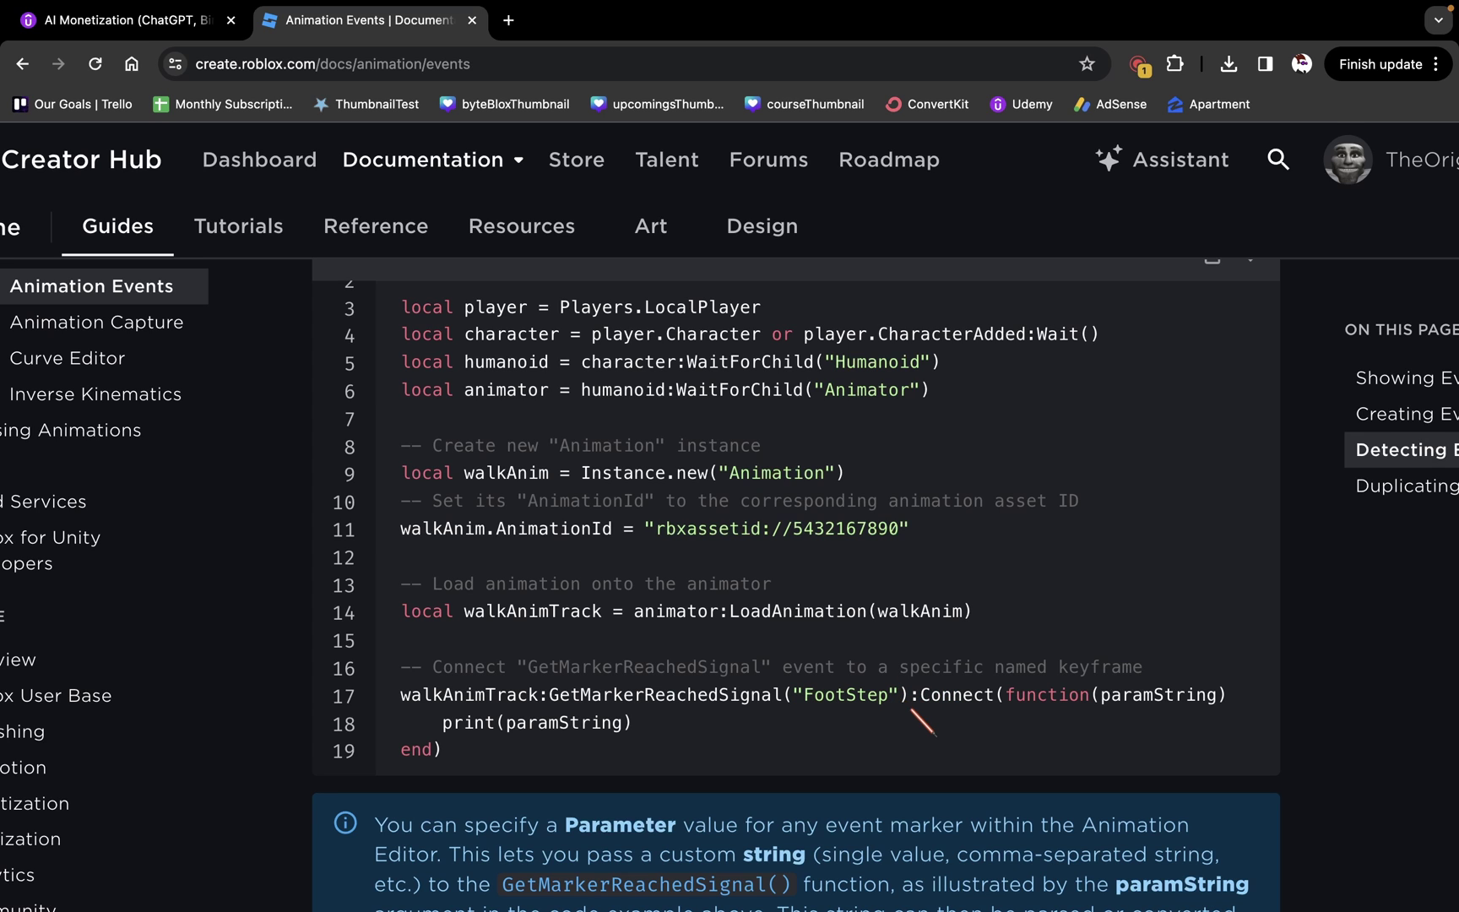
{"action": "left_click_drag", "start_coordinate": [1229, 694], "coordinate": [837, 694]}
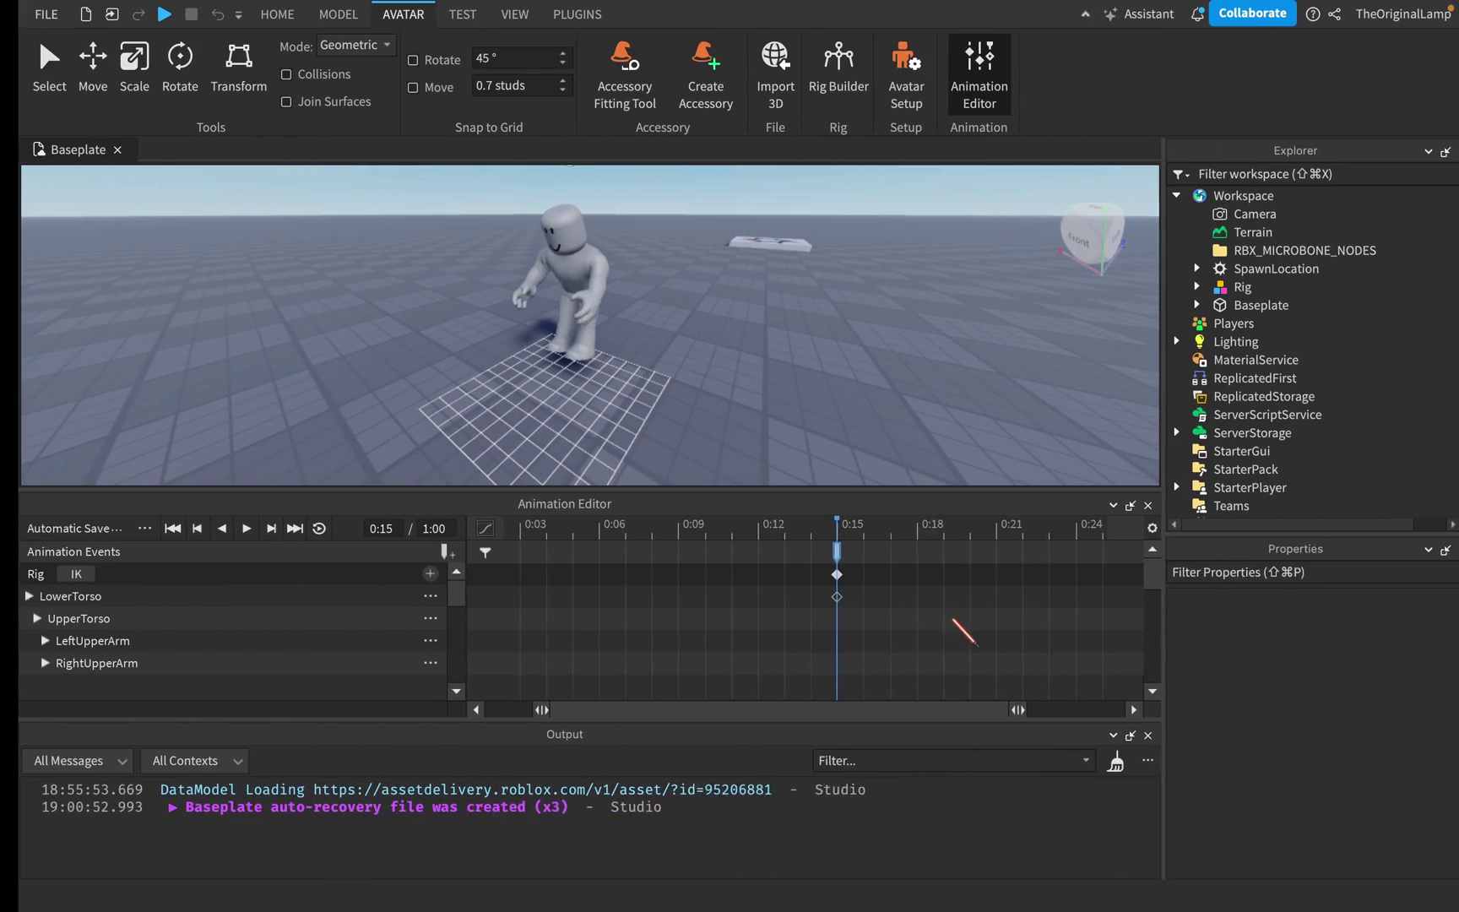
{"action": "mouse_move", "coordinate": [805, 528]}
{"action": "left_mouse_down"}
{"action": "mouse_move", "coordinate": [769, 531]}
{"action": "mouse_move", "coordinate": [817, 523]}
{"action": "left_mouse_up"}
{"action": "key", "text": "ctrl+Left"}
{"action": "left_click", "coordinate": [913, 702]}
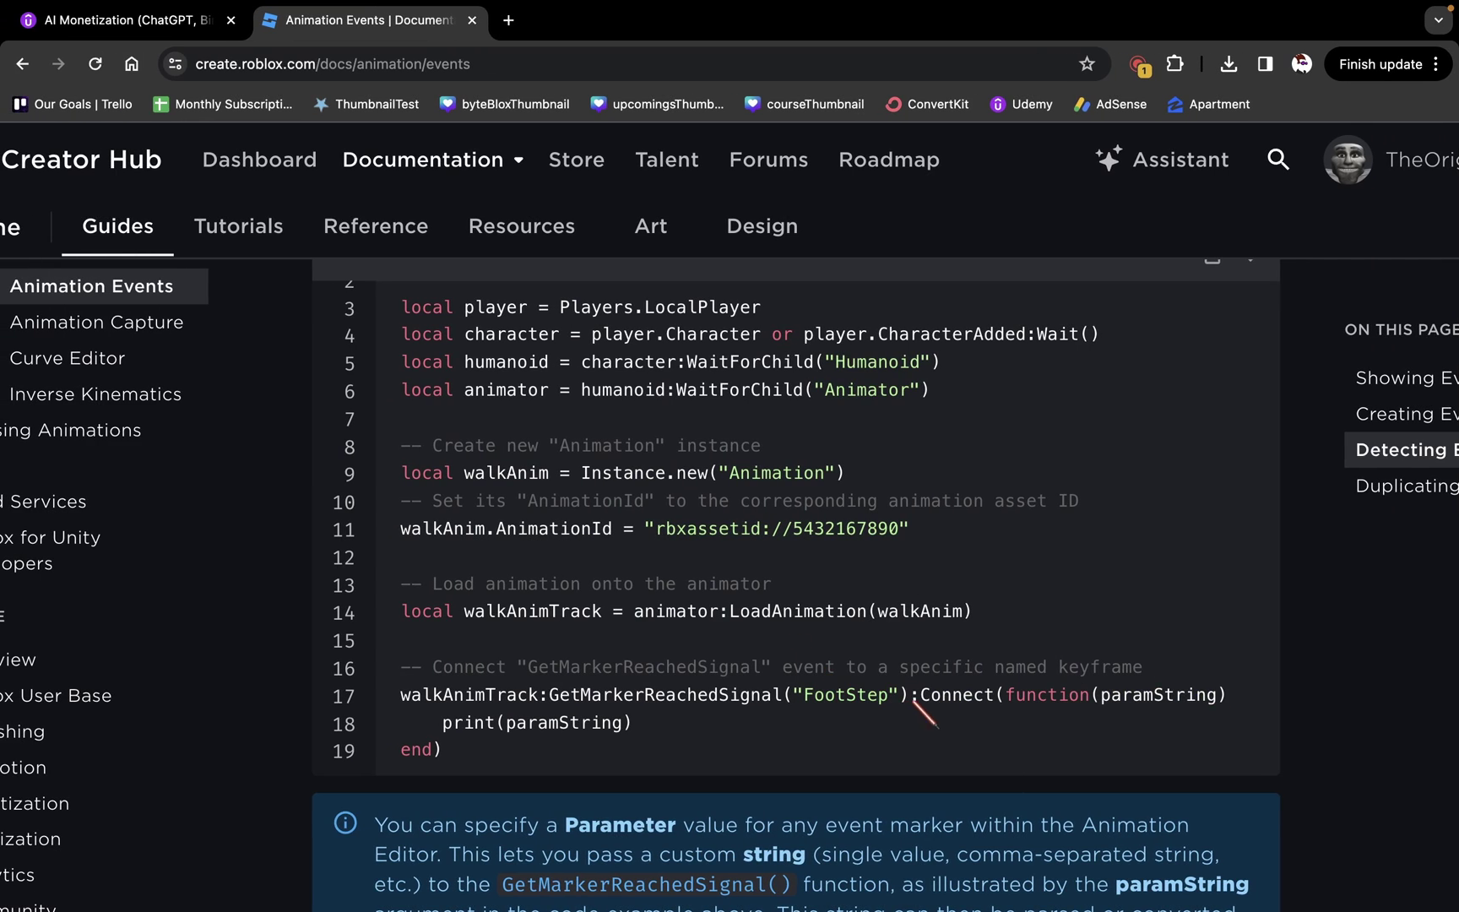
{"action": "key", "text": "ctrl+Right"}
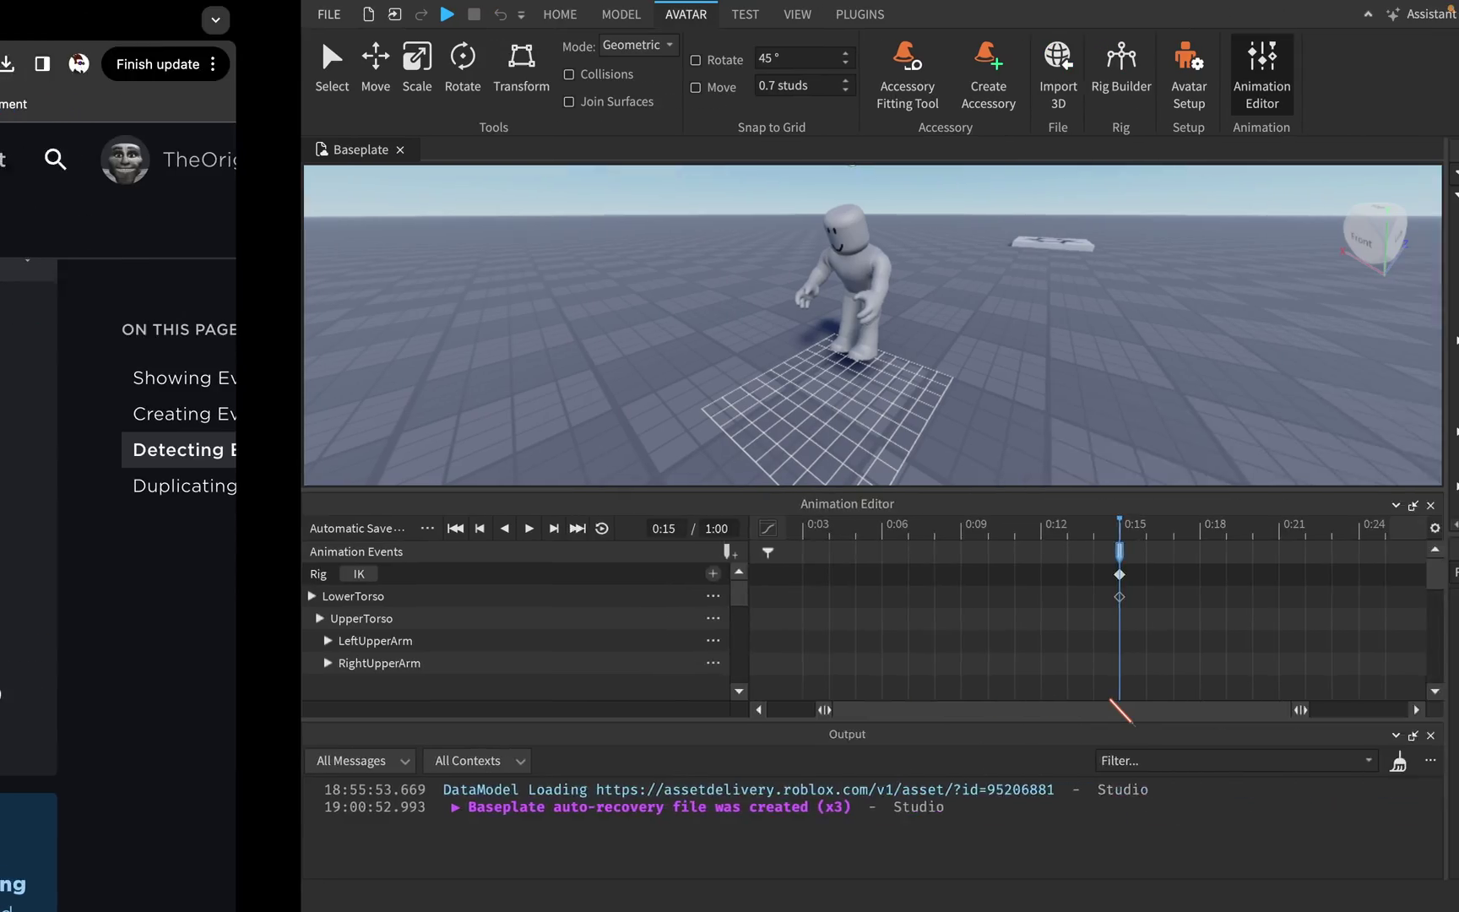
Open the FallingDown event at 0:15, compare its parameter with paramString in the documentation sample, and save the event.
{"action": "double_click", "coordinate": [820, 553]}
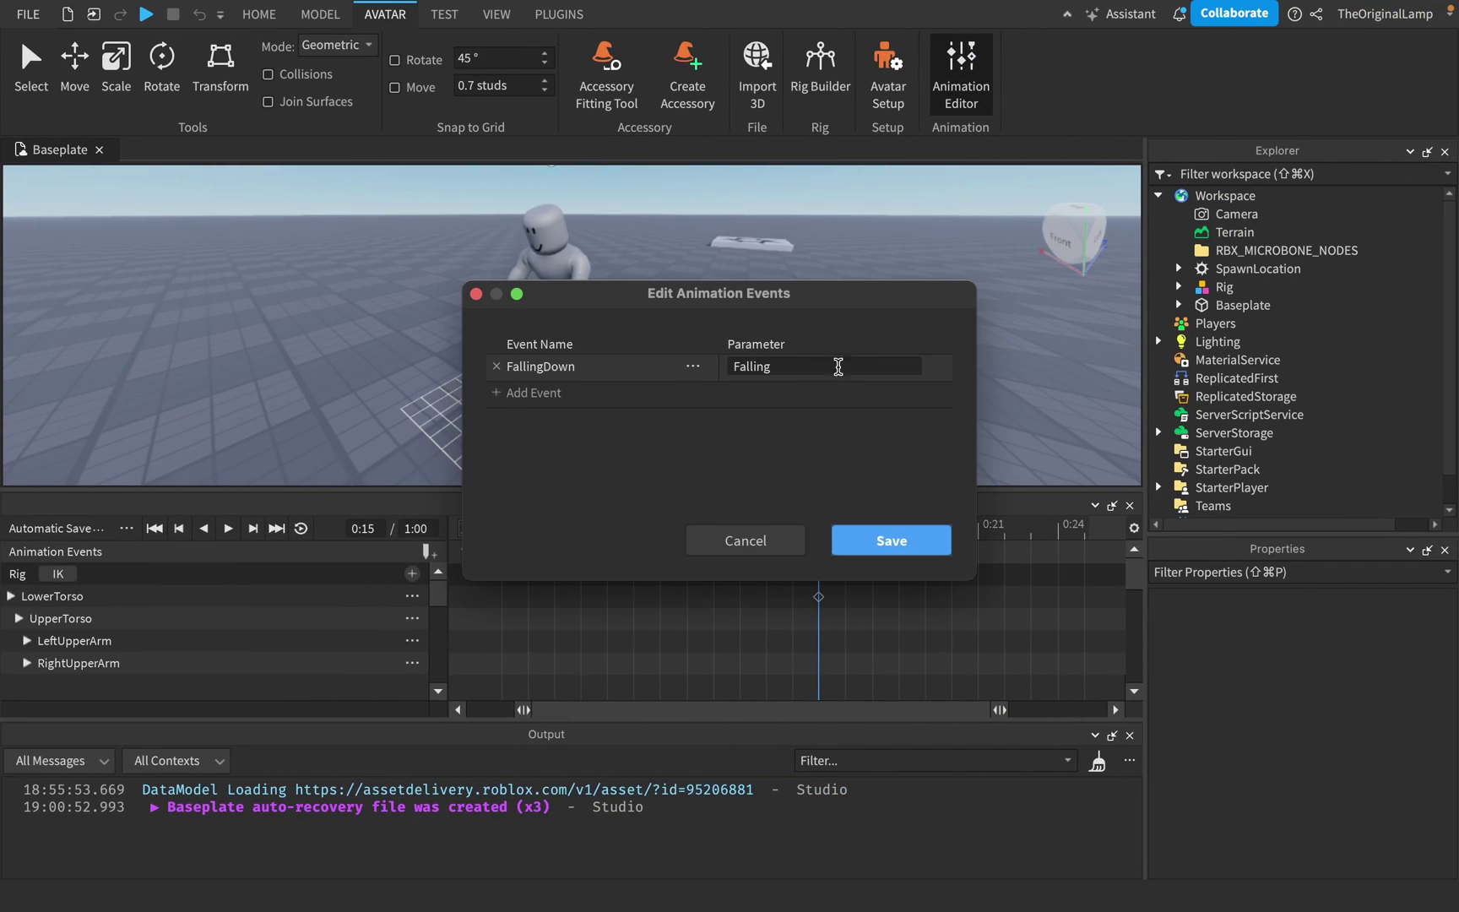
{"action": "key", "text": "ctrl+Left"}
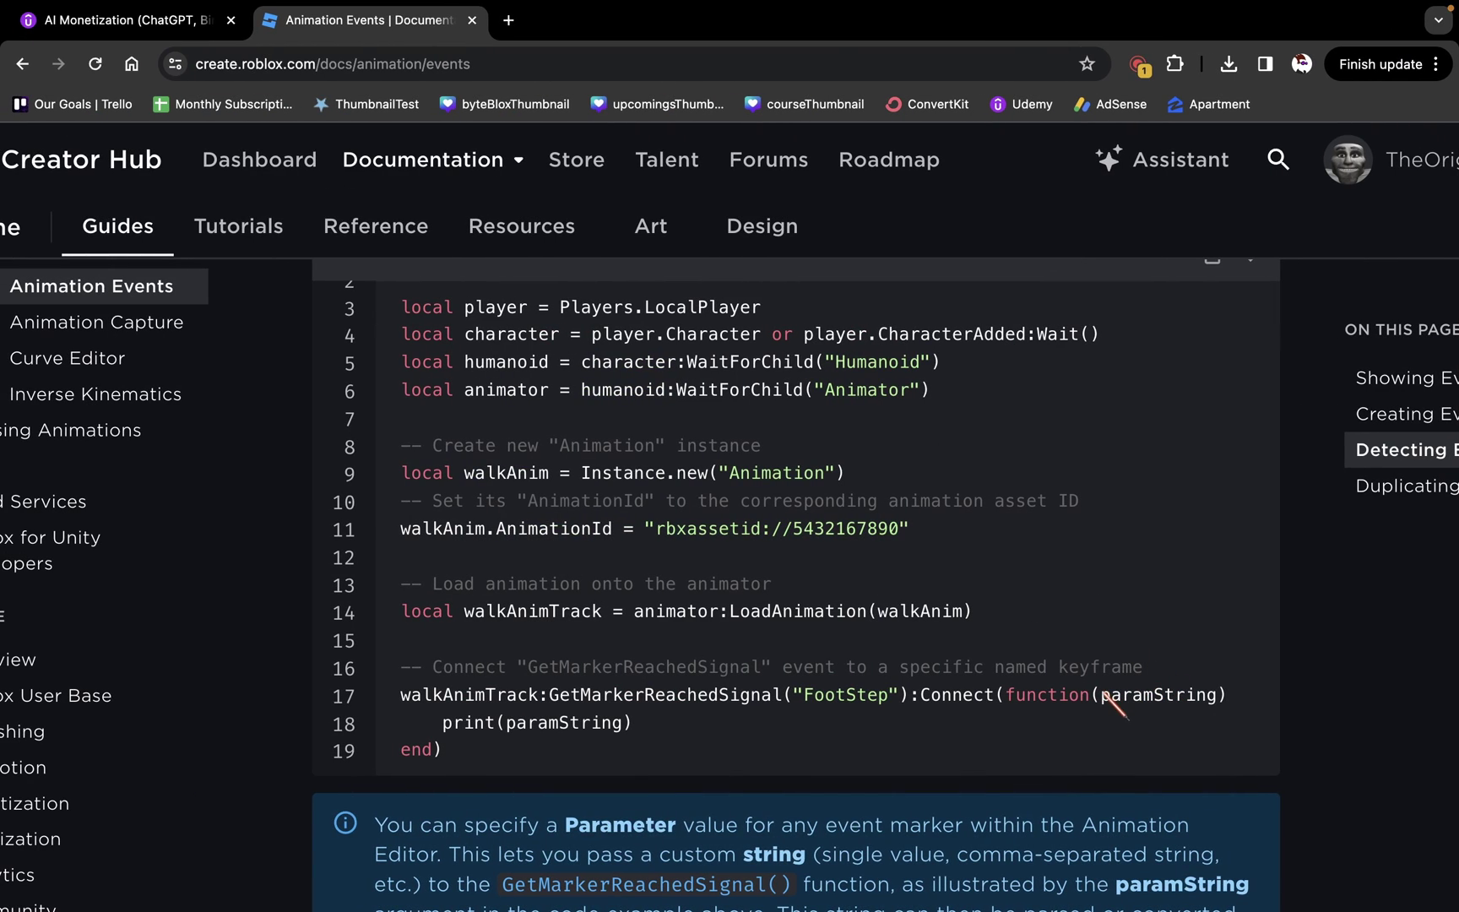
{"action": "left_click_drag", "start_coordinate": [1102, 695], "coordinate": [1217, 696]}
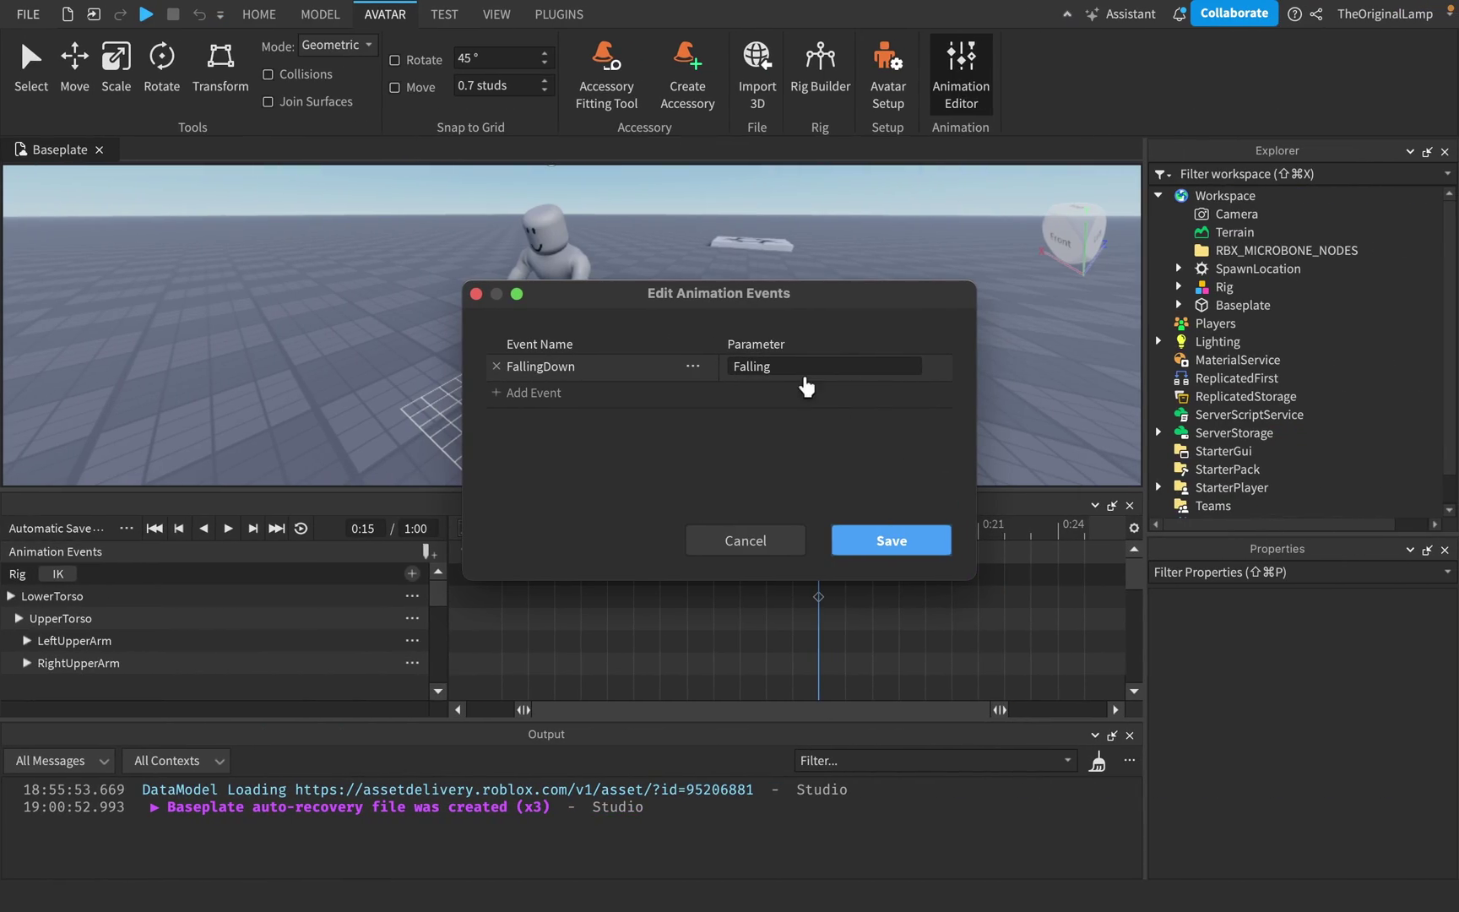
{"action": "left_click", "coordinate": [853, 534]}
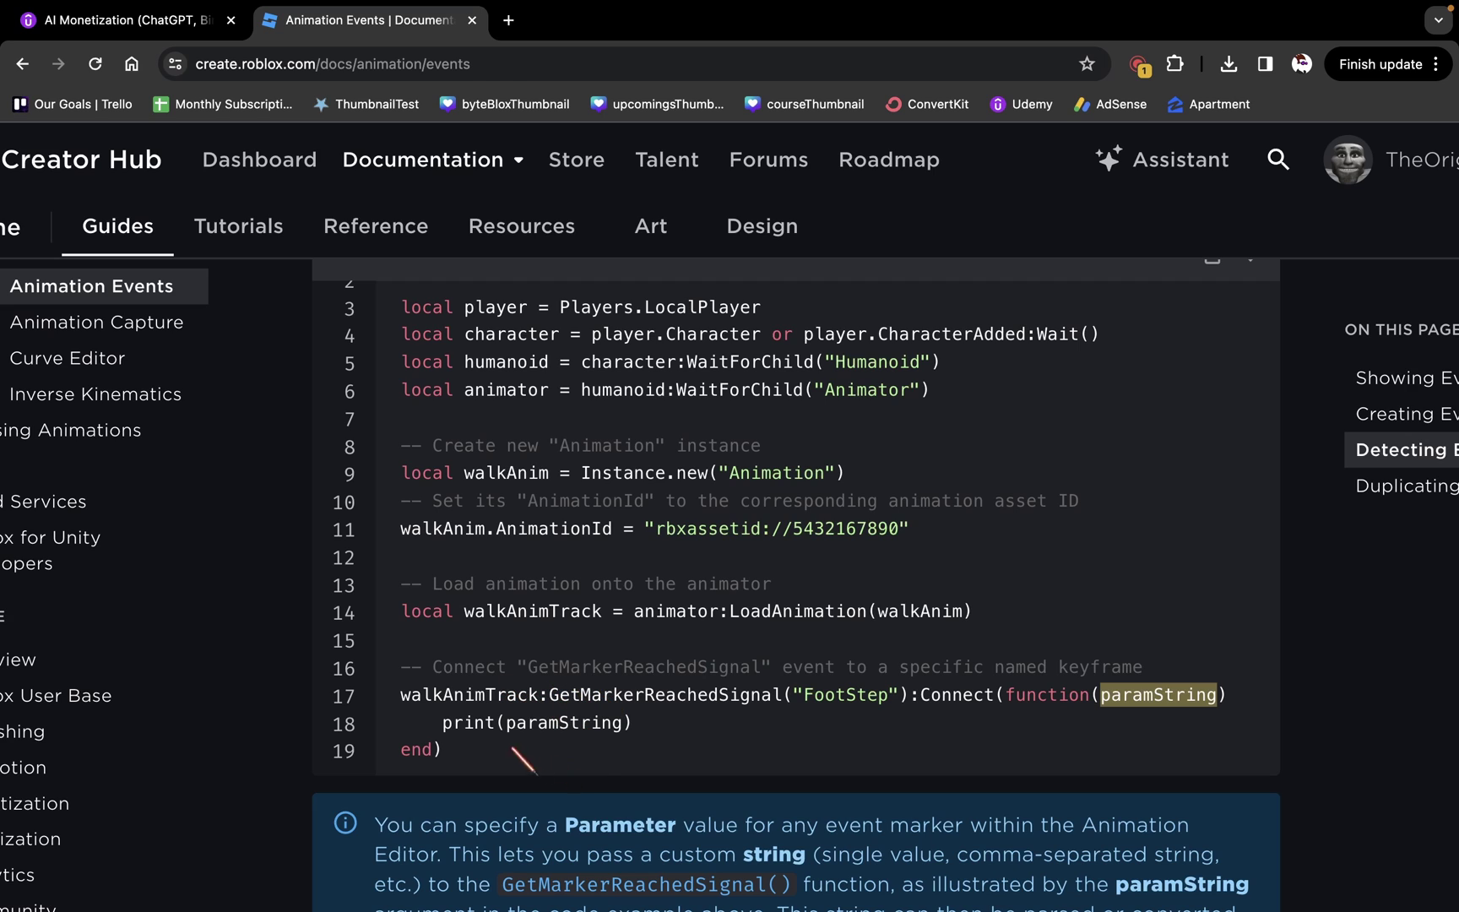
Review the sample's complete marker-signal handler in the documentation and scrub the animation past the 0:15 event in Roblox Studio.
{"action": "left_click_drag", "start_coordinate": [511, 747], "coordinate": [393, 701]}
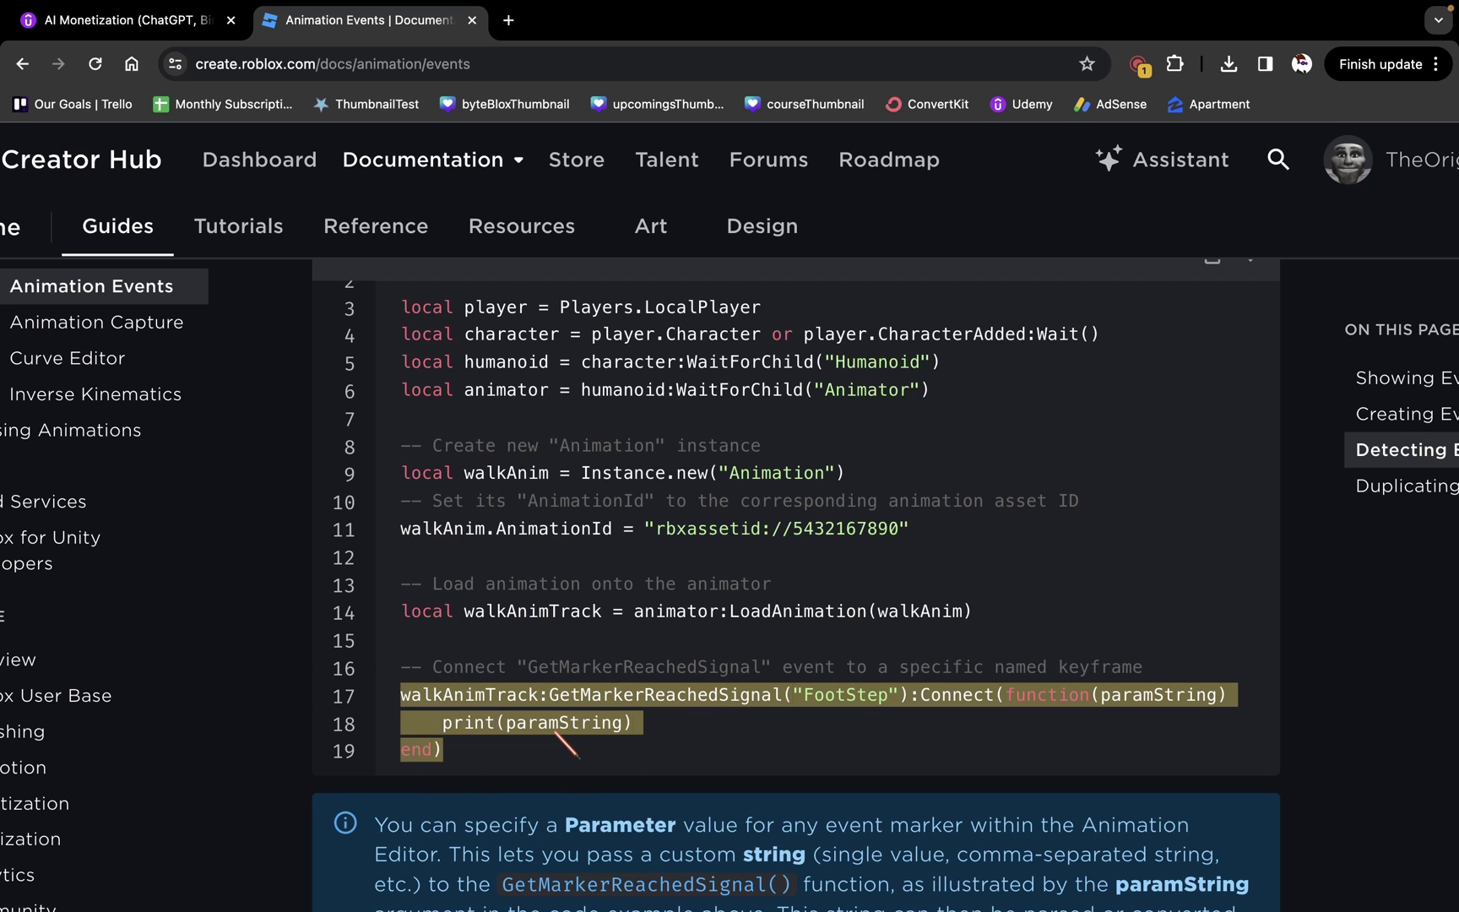
{"action": "key", "text": "ctrl+Right"}
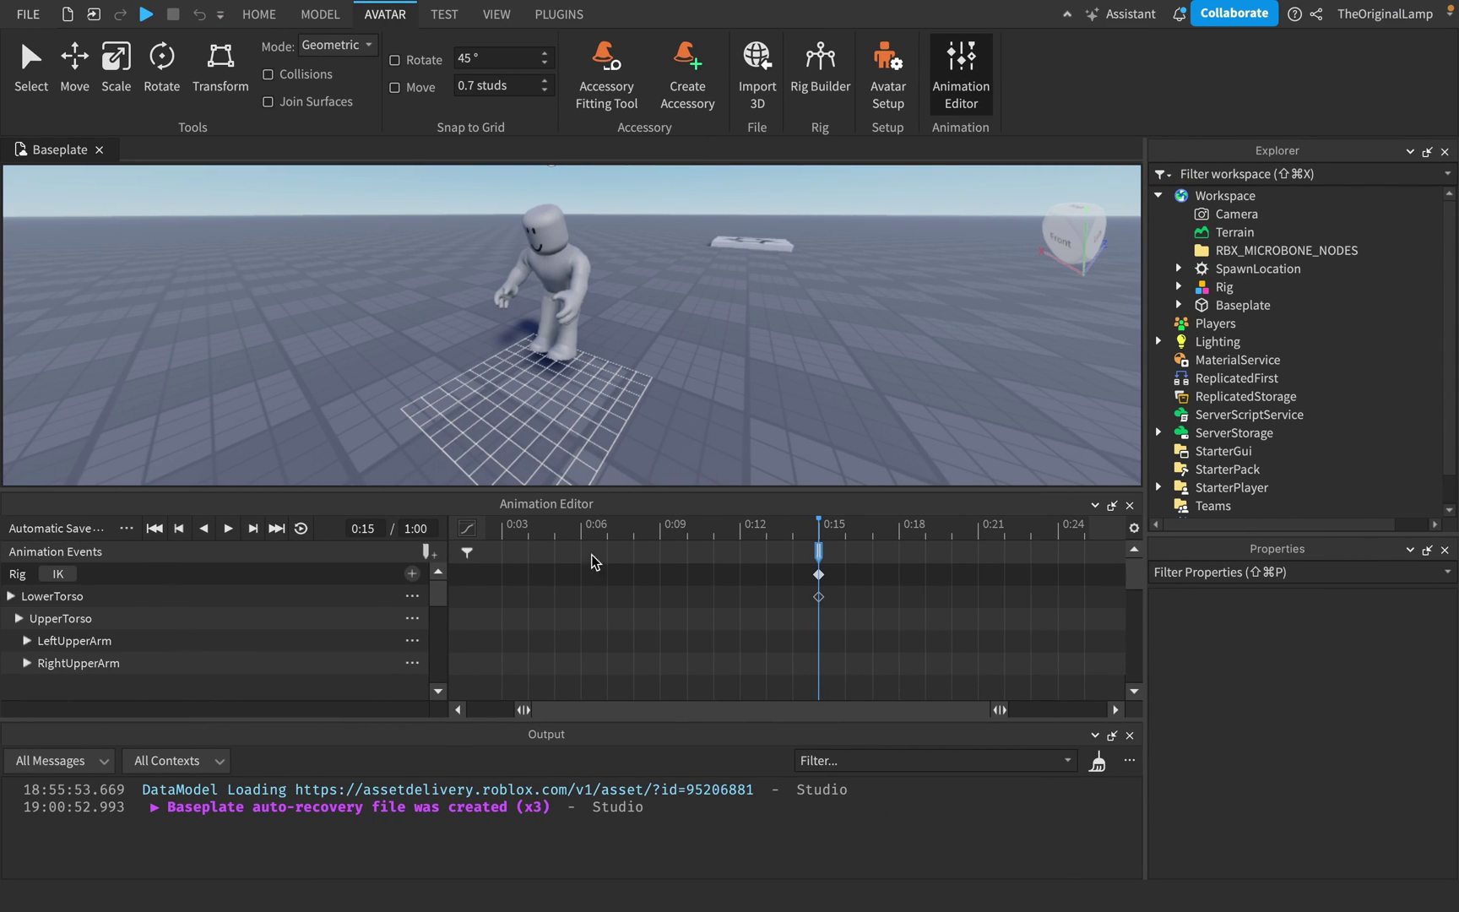
{"action": "left_click_drag", "start_coordinate": [549, 529], "coordinate": [977, 551]}
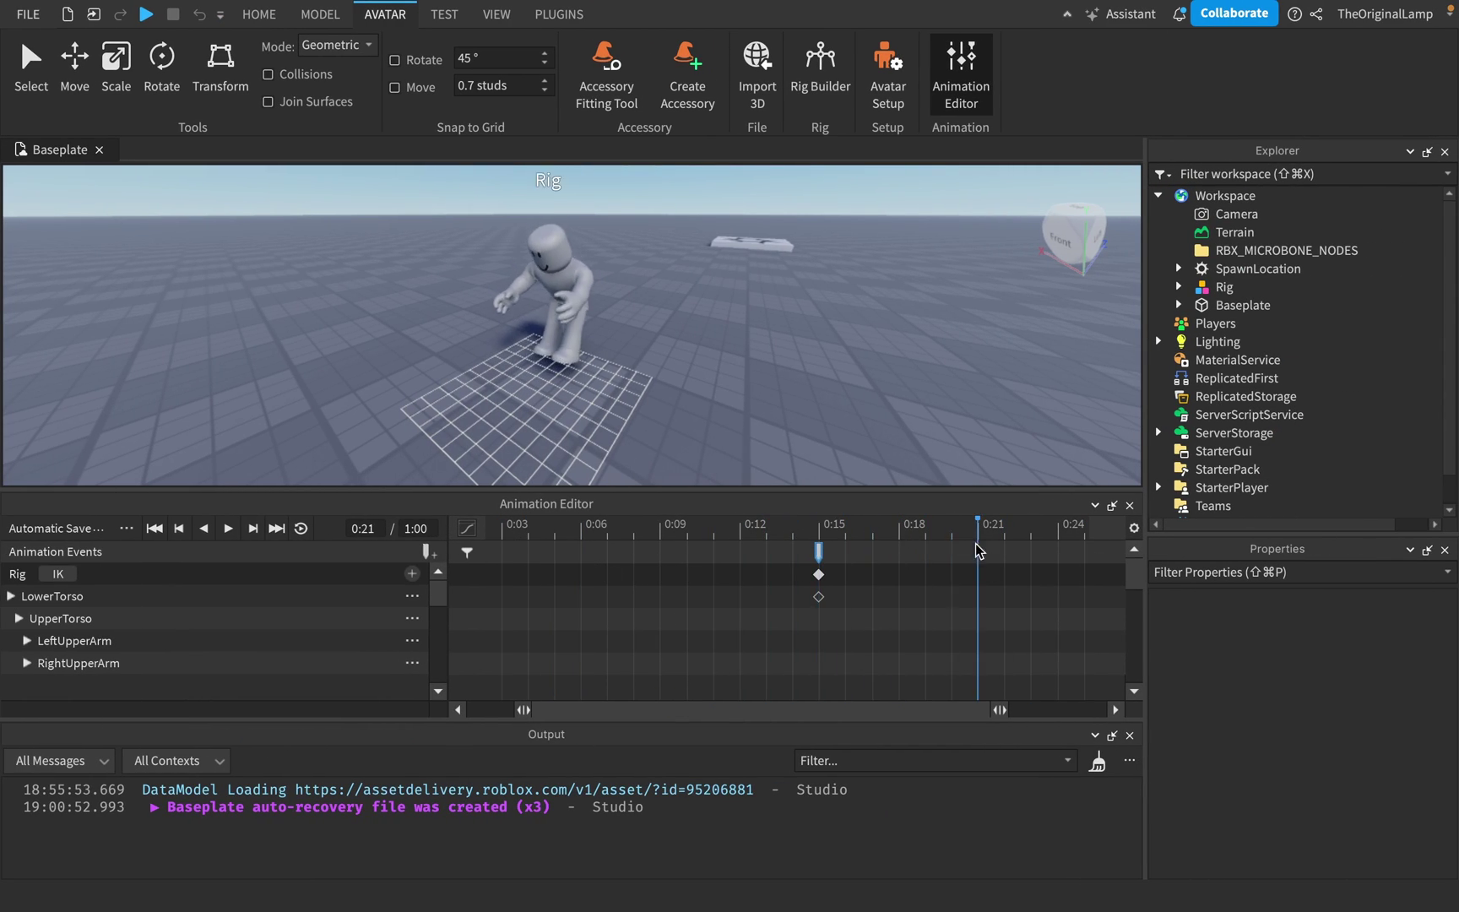
Publish the animation to Roblox titled Automatic Save [CHANNELS] with Me as creator, copy its asset ID and close the configuration.
{"action": "left_click", "coordinate": [123, 529]}
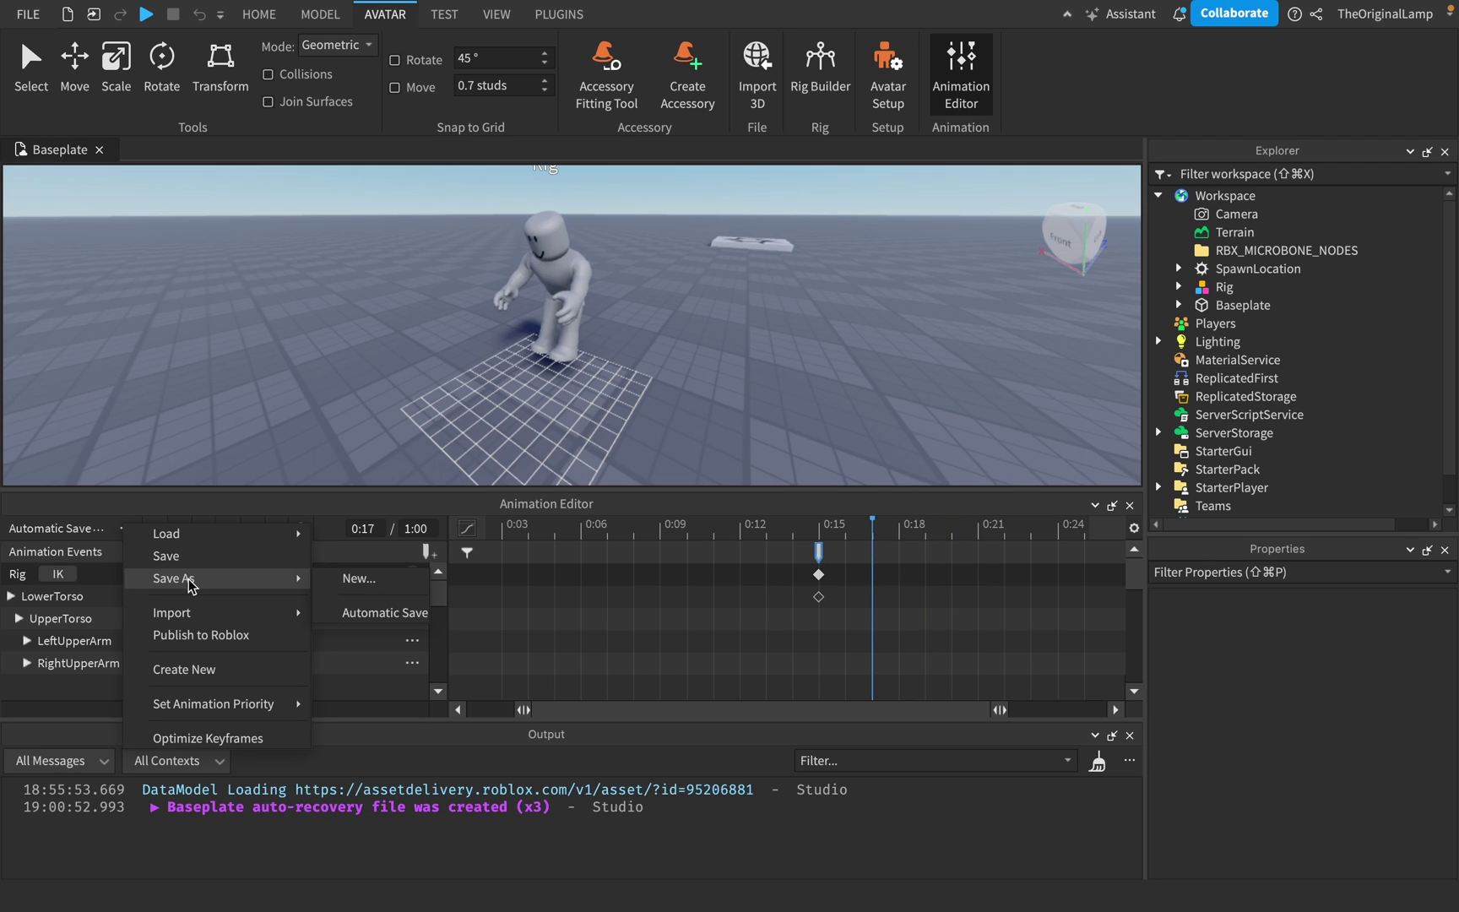
{"action": "left_click", "coordinate": [218, 635]}
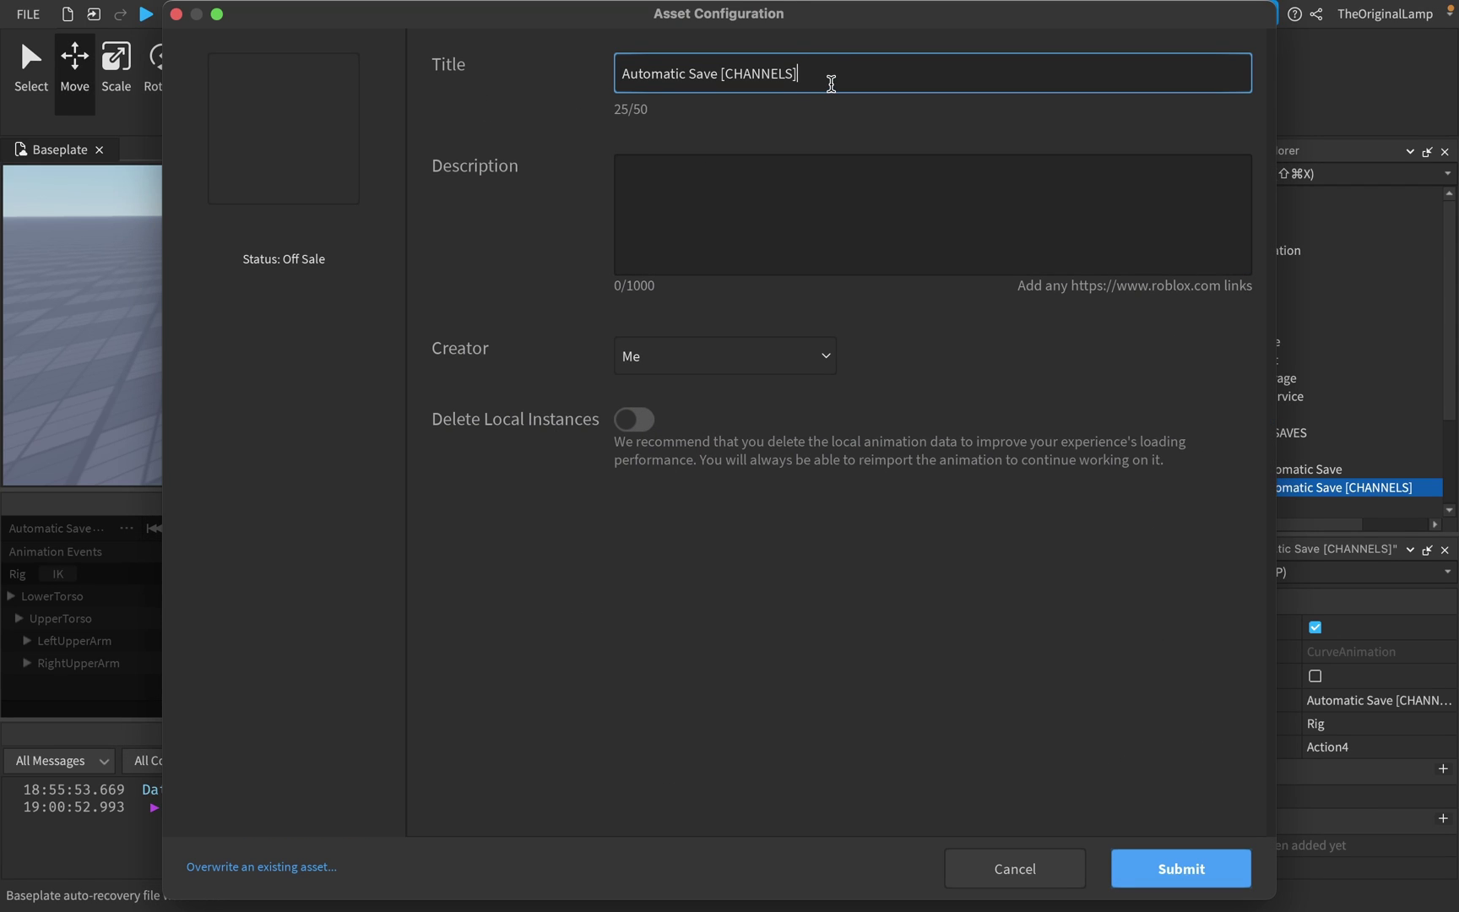
{"action": "left_click", "coordinate": [712, 177]}
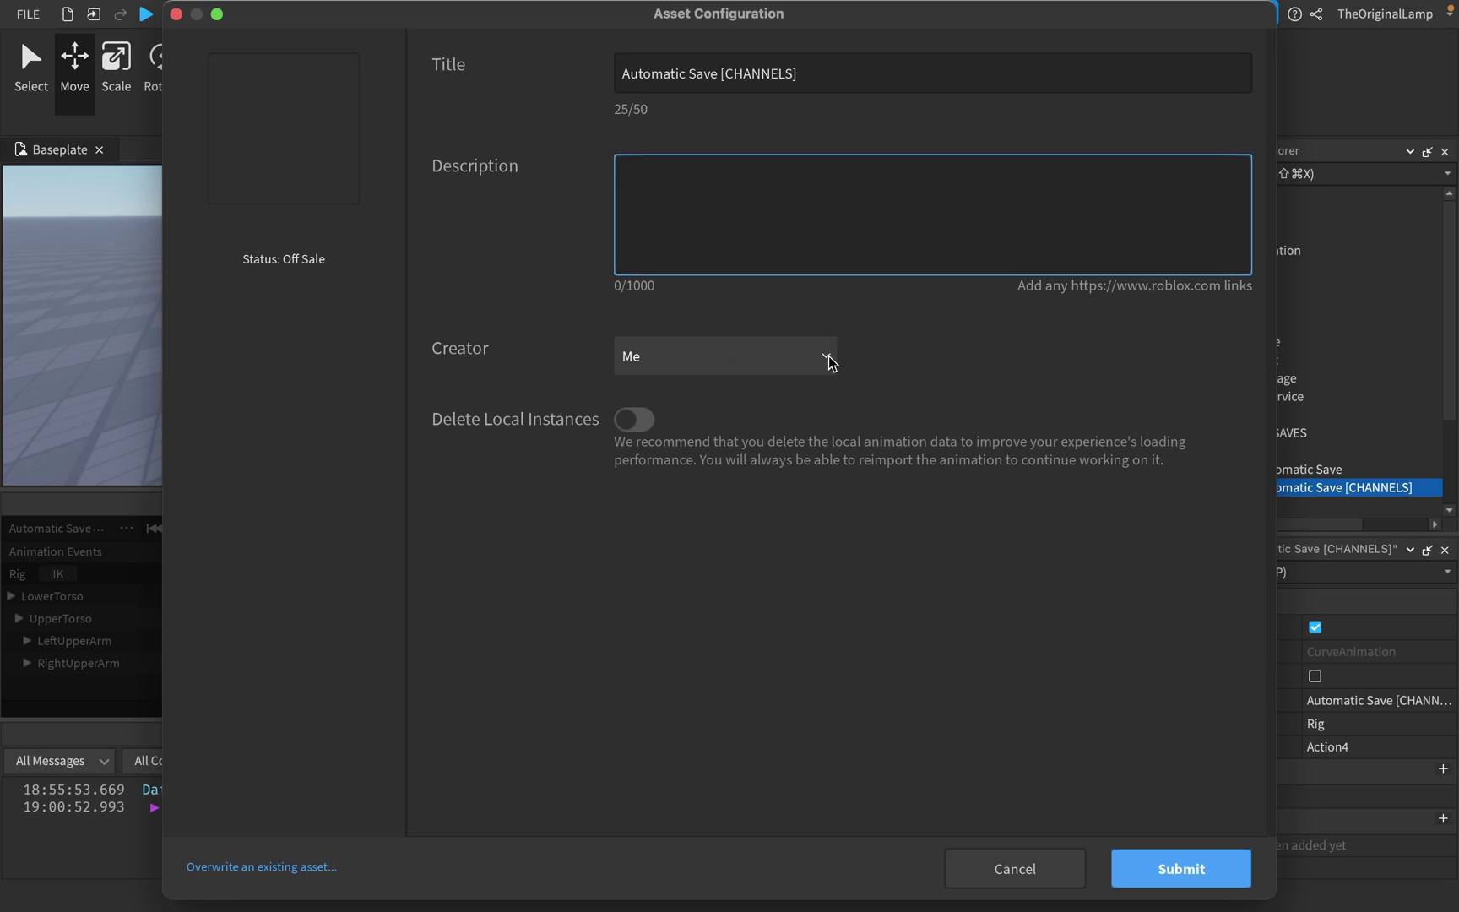
{"action": "left_click", "coordinate": [1174, 878]}
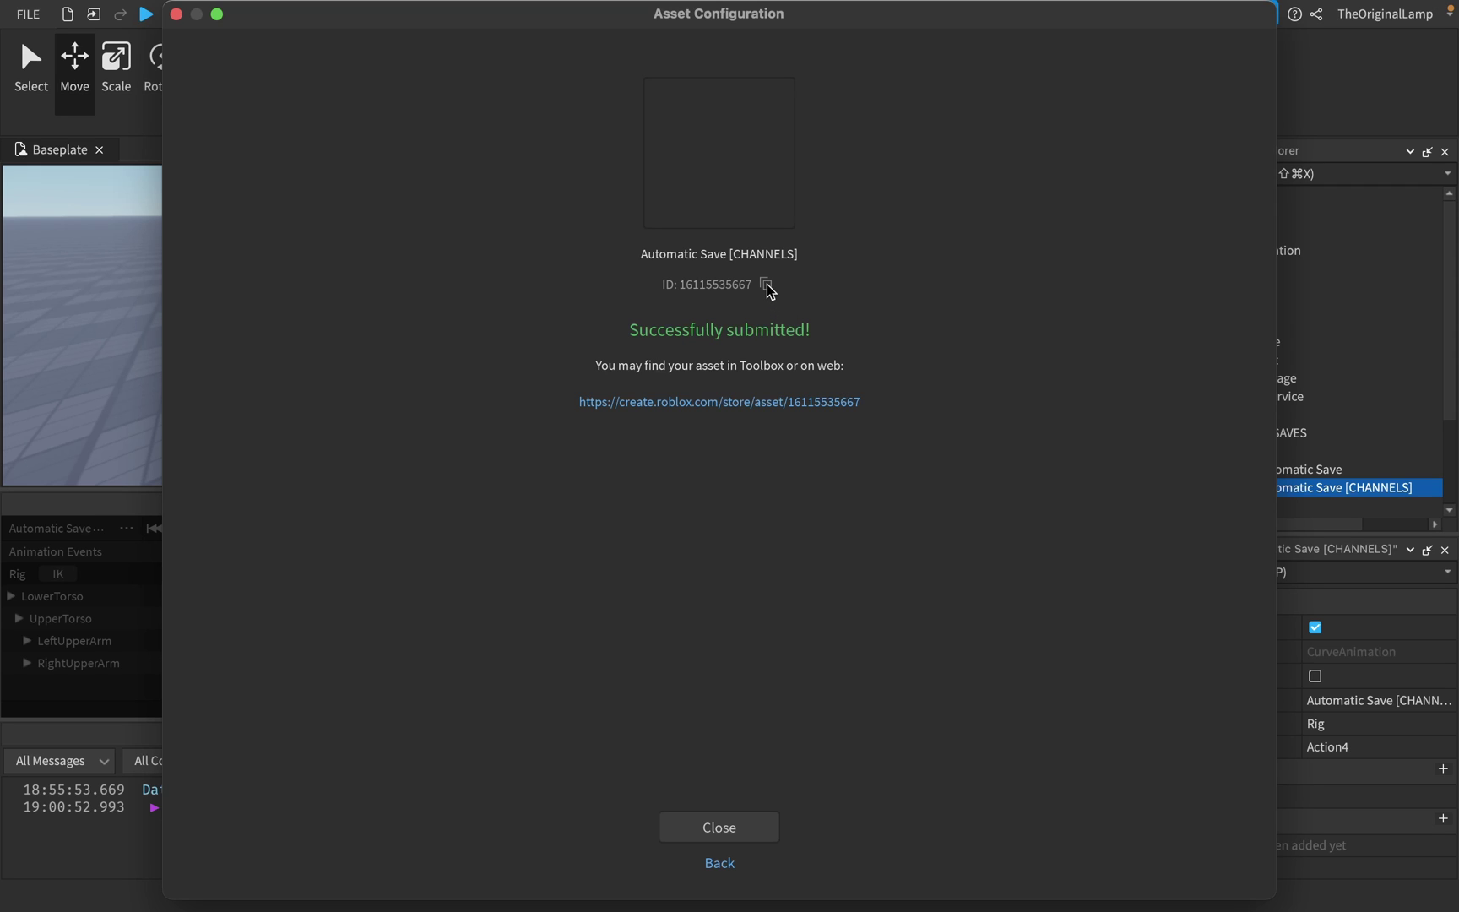
{"action": "left_click", "coordinate": [723, 832]}
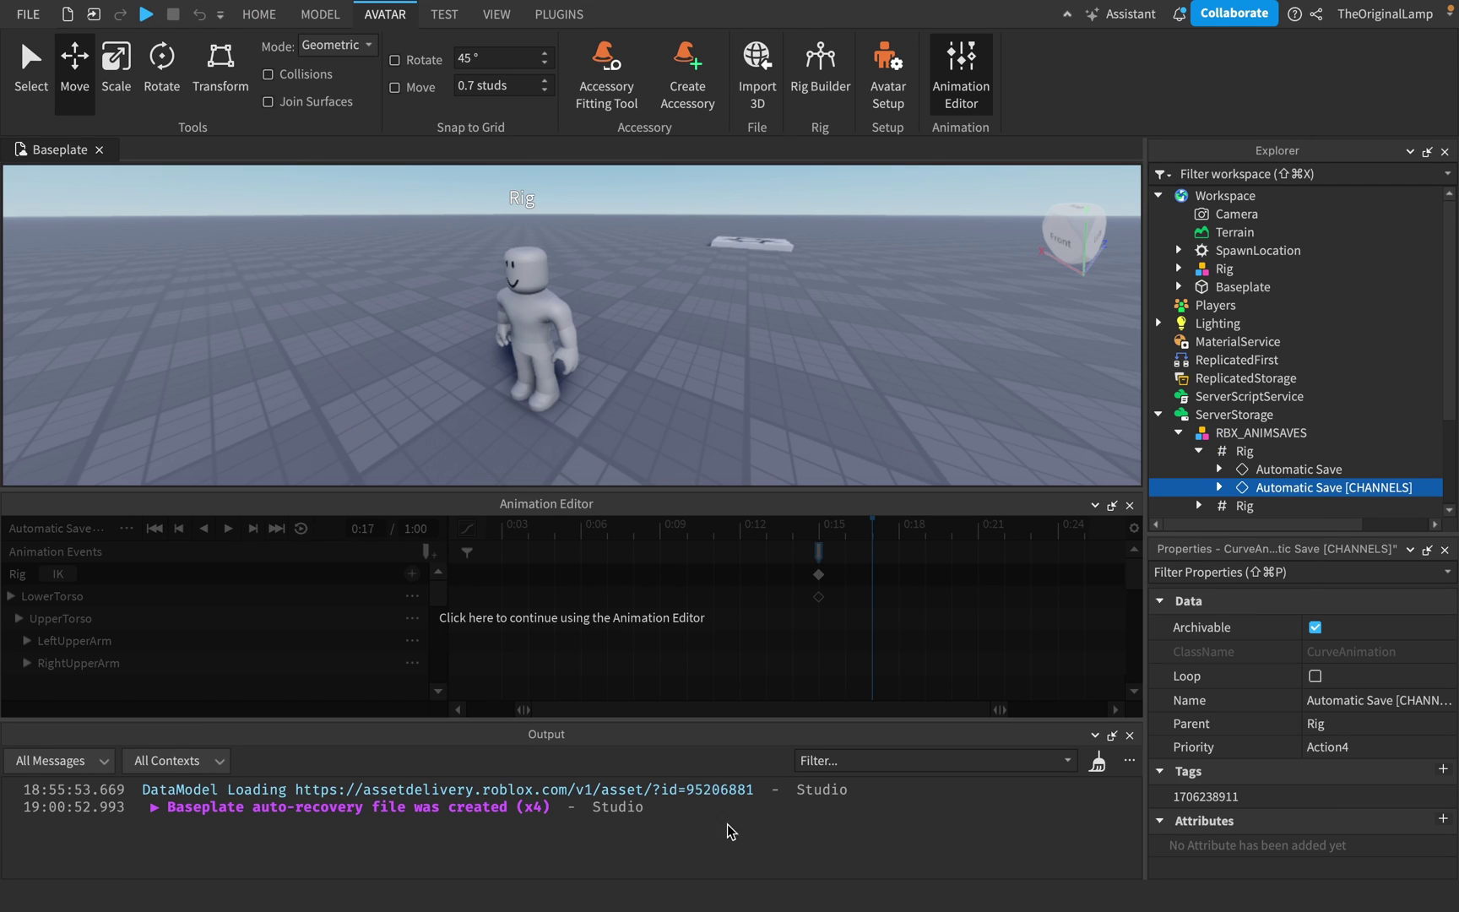
Close the Animation Editor and delete RBX_ANIMSAVES from ServerStorage and the Rig from Workspace.
{"action": "left_click", "coordinate": [1130, 505]}
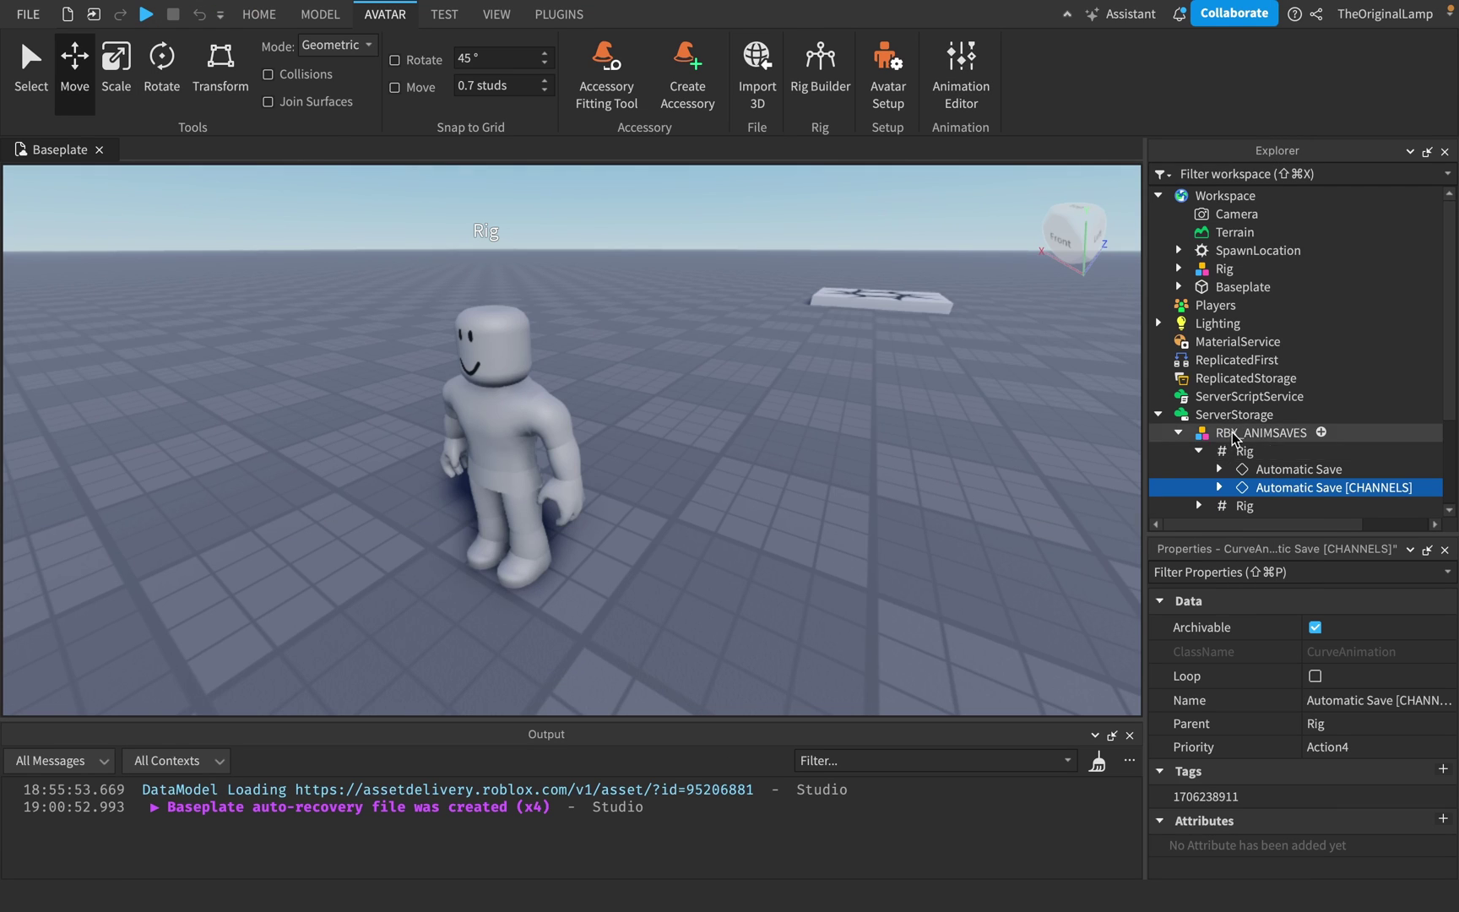
{"action": "left_click", "coordinate": [1232, 434]}
{"action": "scroll", "coordinate": [1242, 397], "scroll_direction": "down", "scroll_amount": 3}
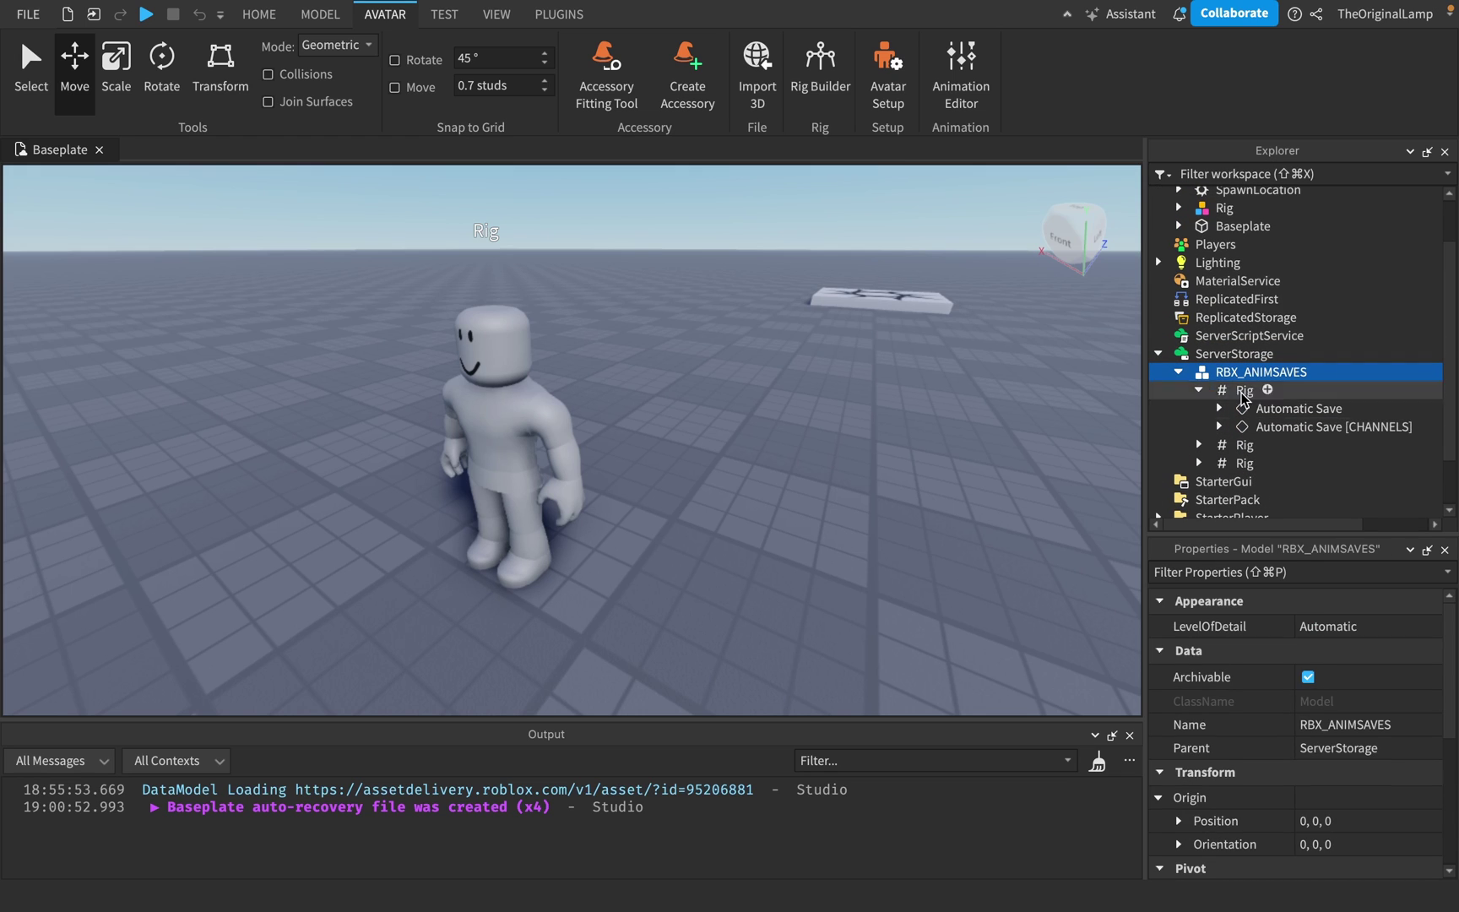
{"action": "scroll", "coordinate": [1242, 329], "scroll_direction": "up", "scroll_amount": 3}
{"action": "left_click", "coordinate": [1225, 271]}
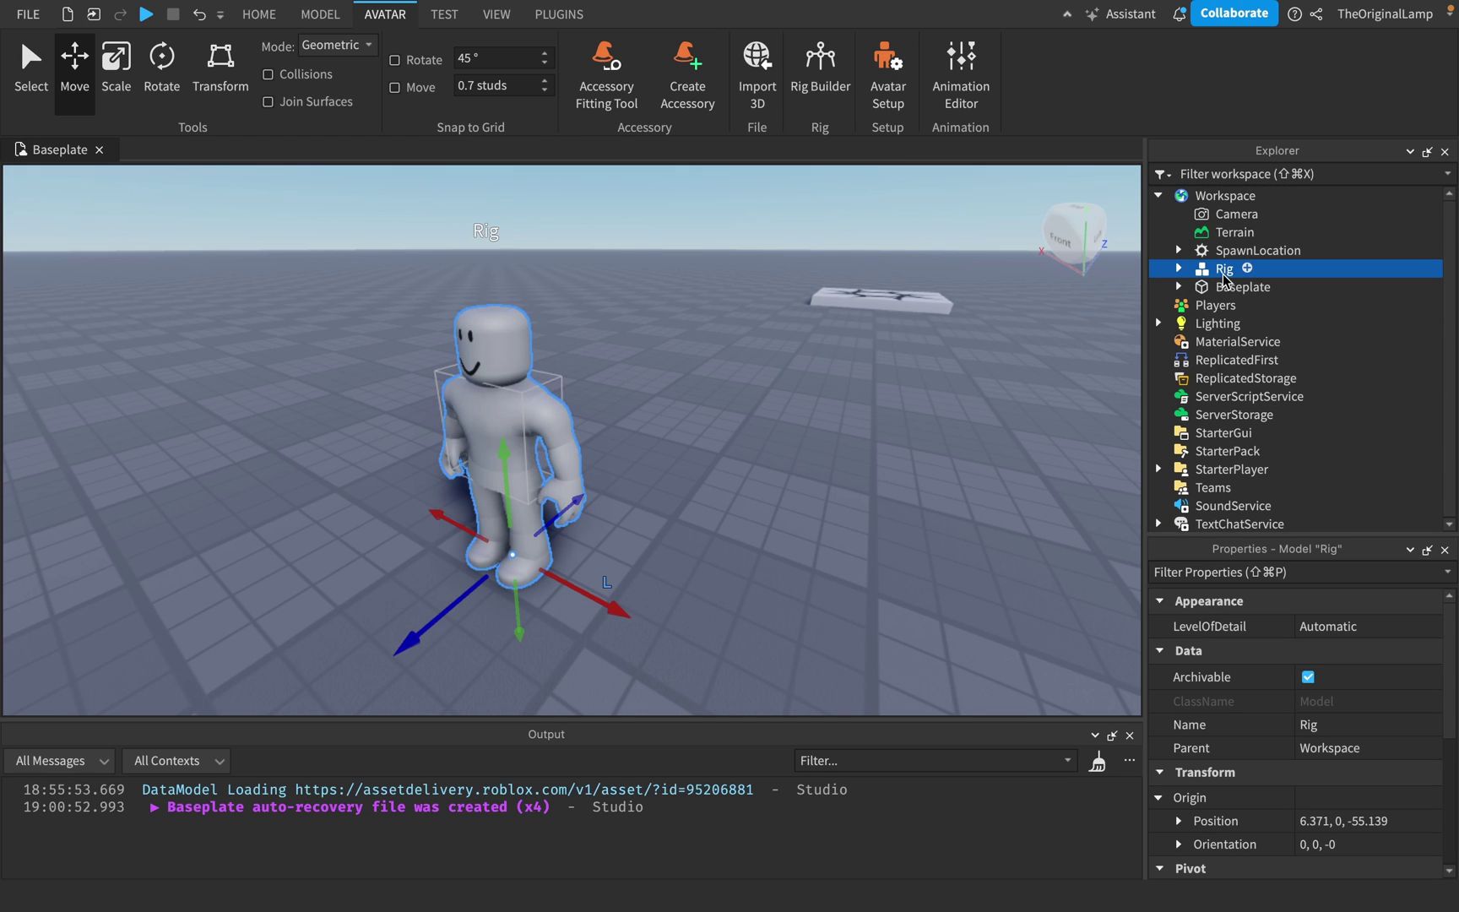
{"action": "key", "text": "Delete"}
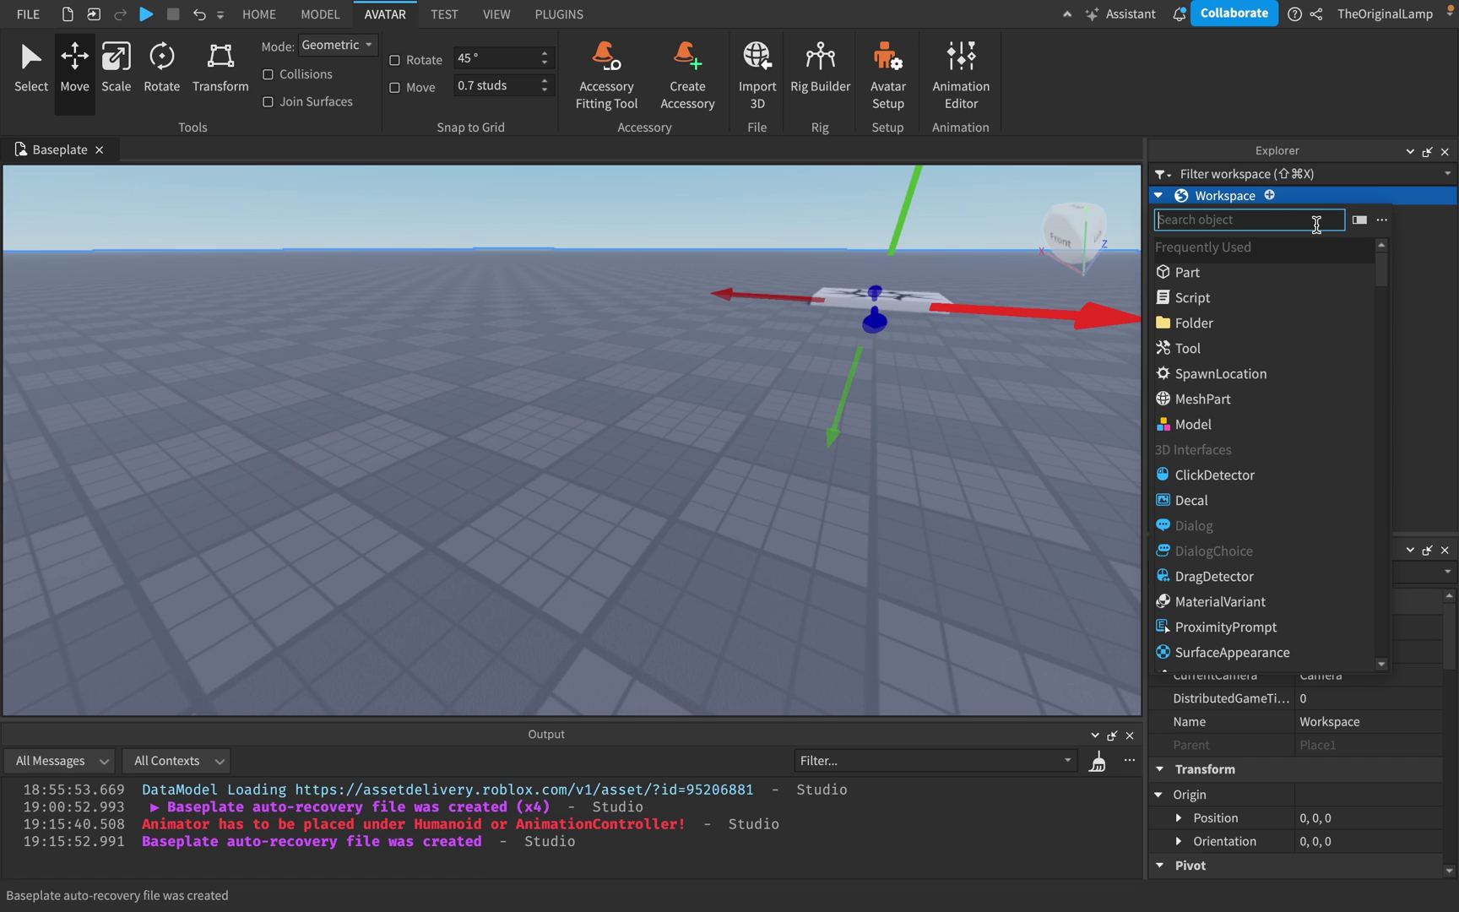
{"action": "type", "text": "anim"}
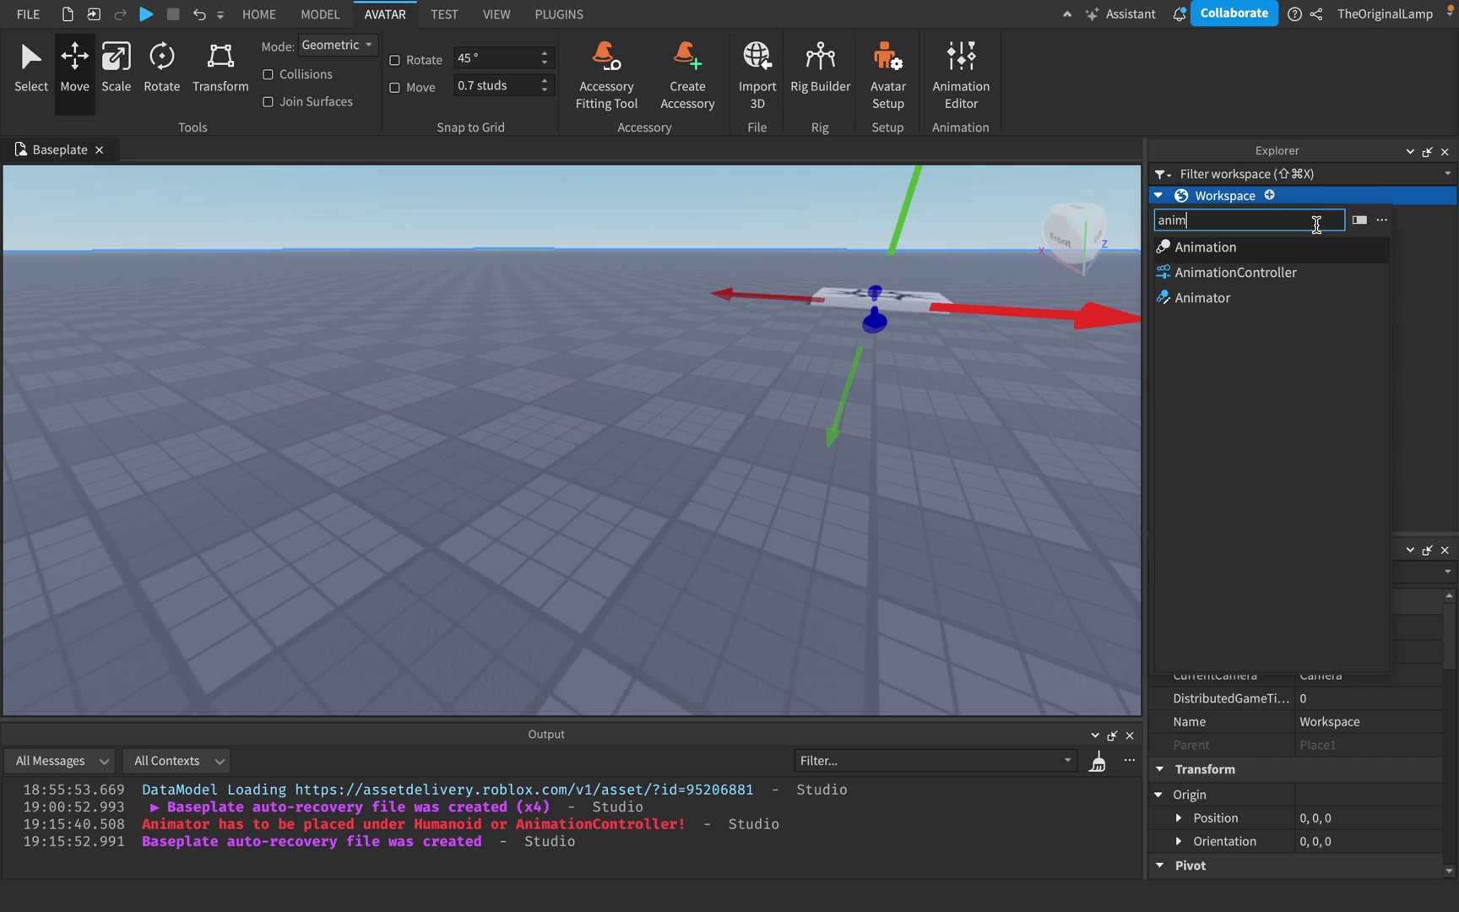
{"action": "left_click", "coordinate": [1266, 246]}
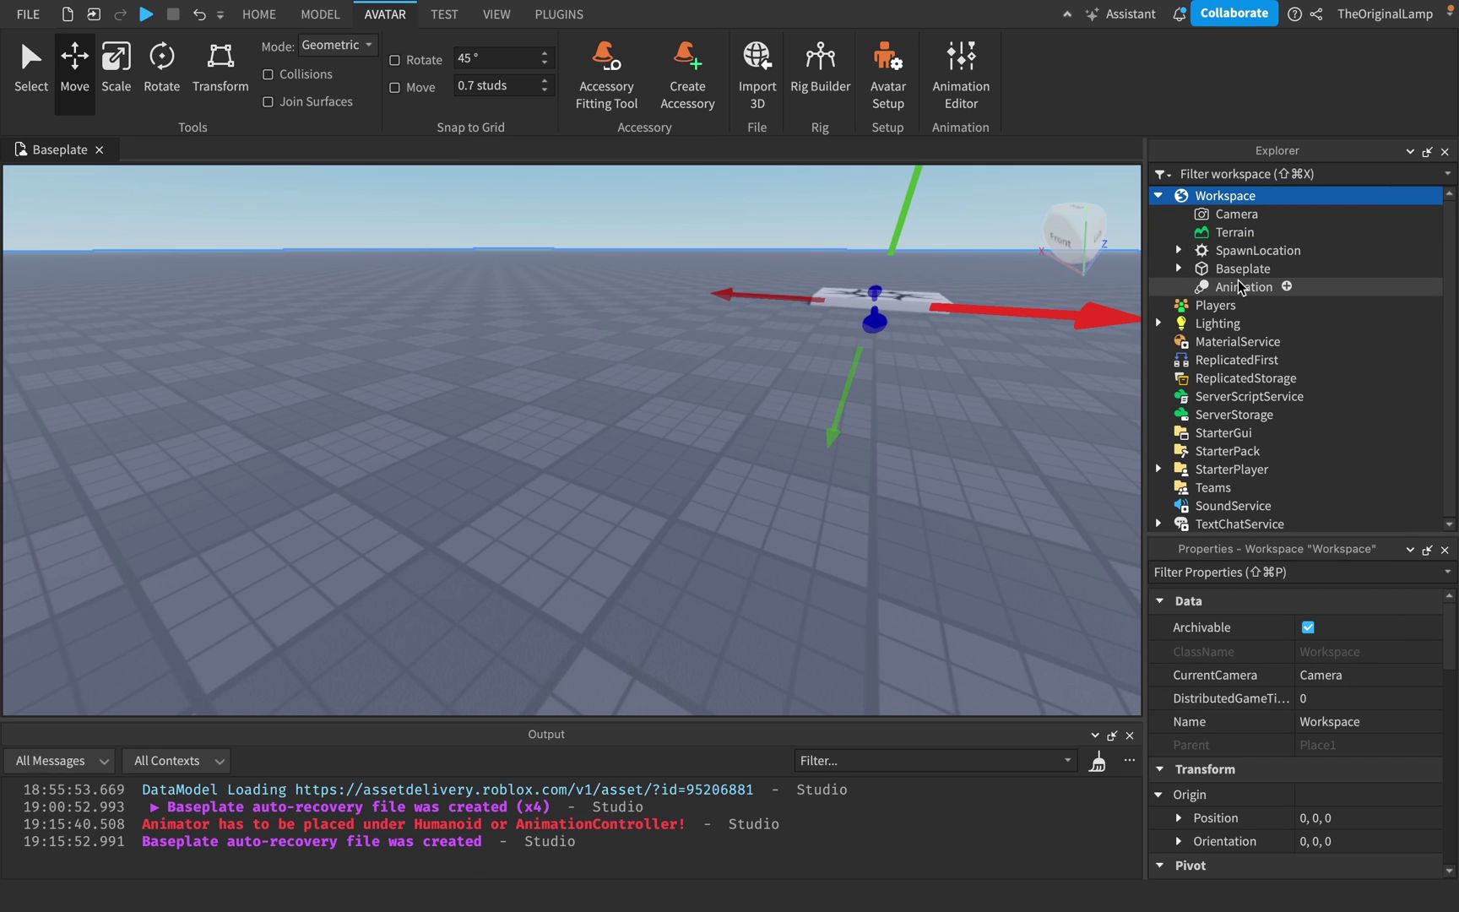
{"action": "left_click", "coordinate": [1233, 287]}
{"action": "left_click", "coordinate": [1368, 652]}
{"action": "key", "text": "super+v"}
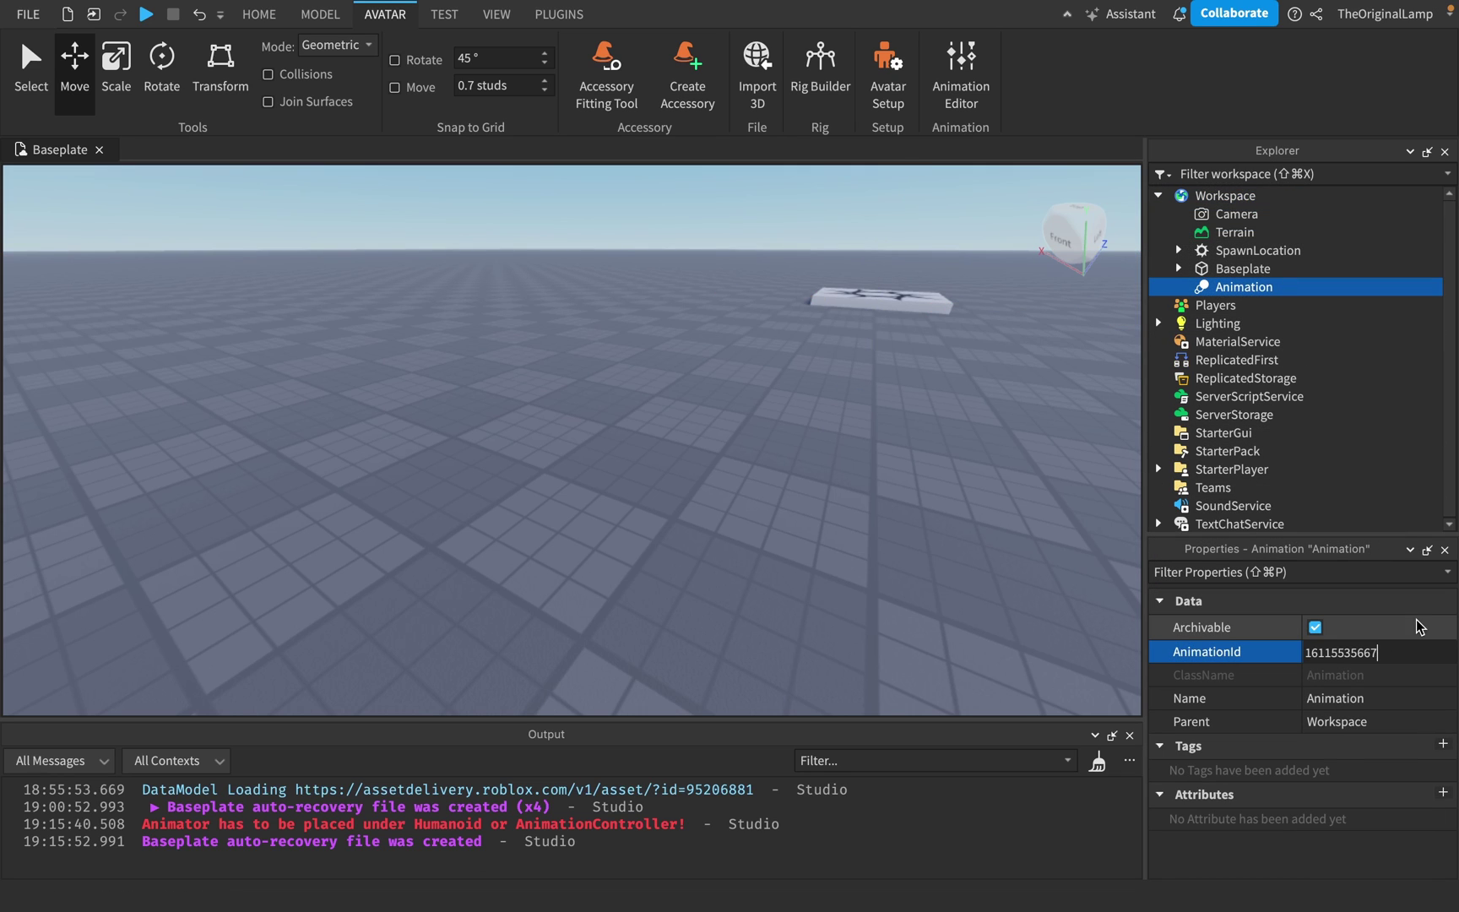
{"action": "left_click", "coordinate": [1244, 270]}
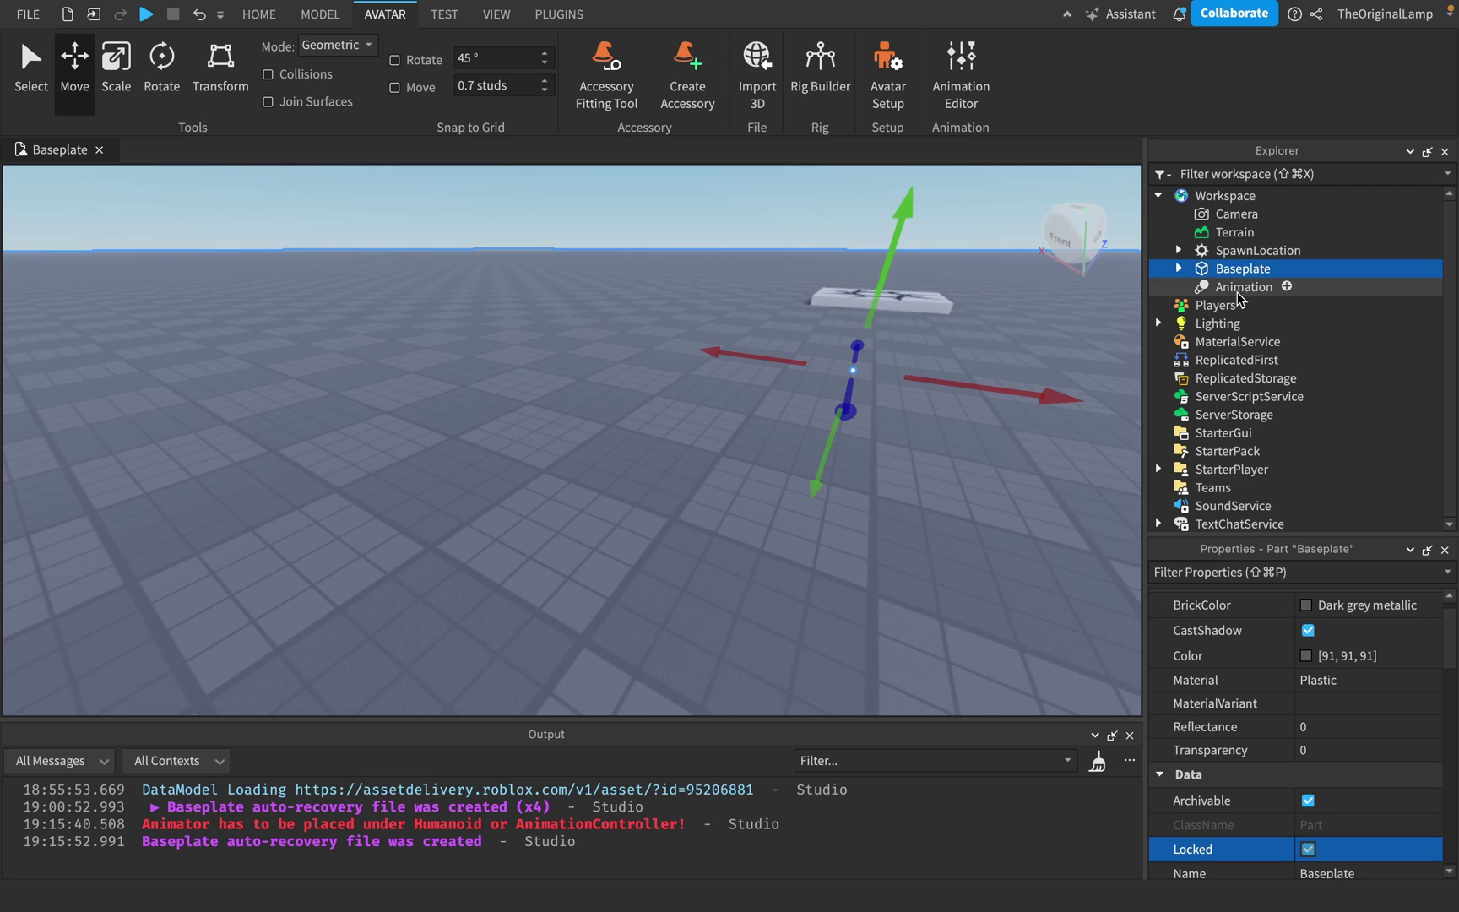
{"action": "left_click", "coordinate": [1245, 288]}
{"action": "left_click", "coordinate": [1244, 269]}
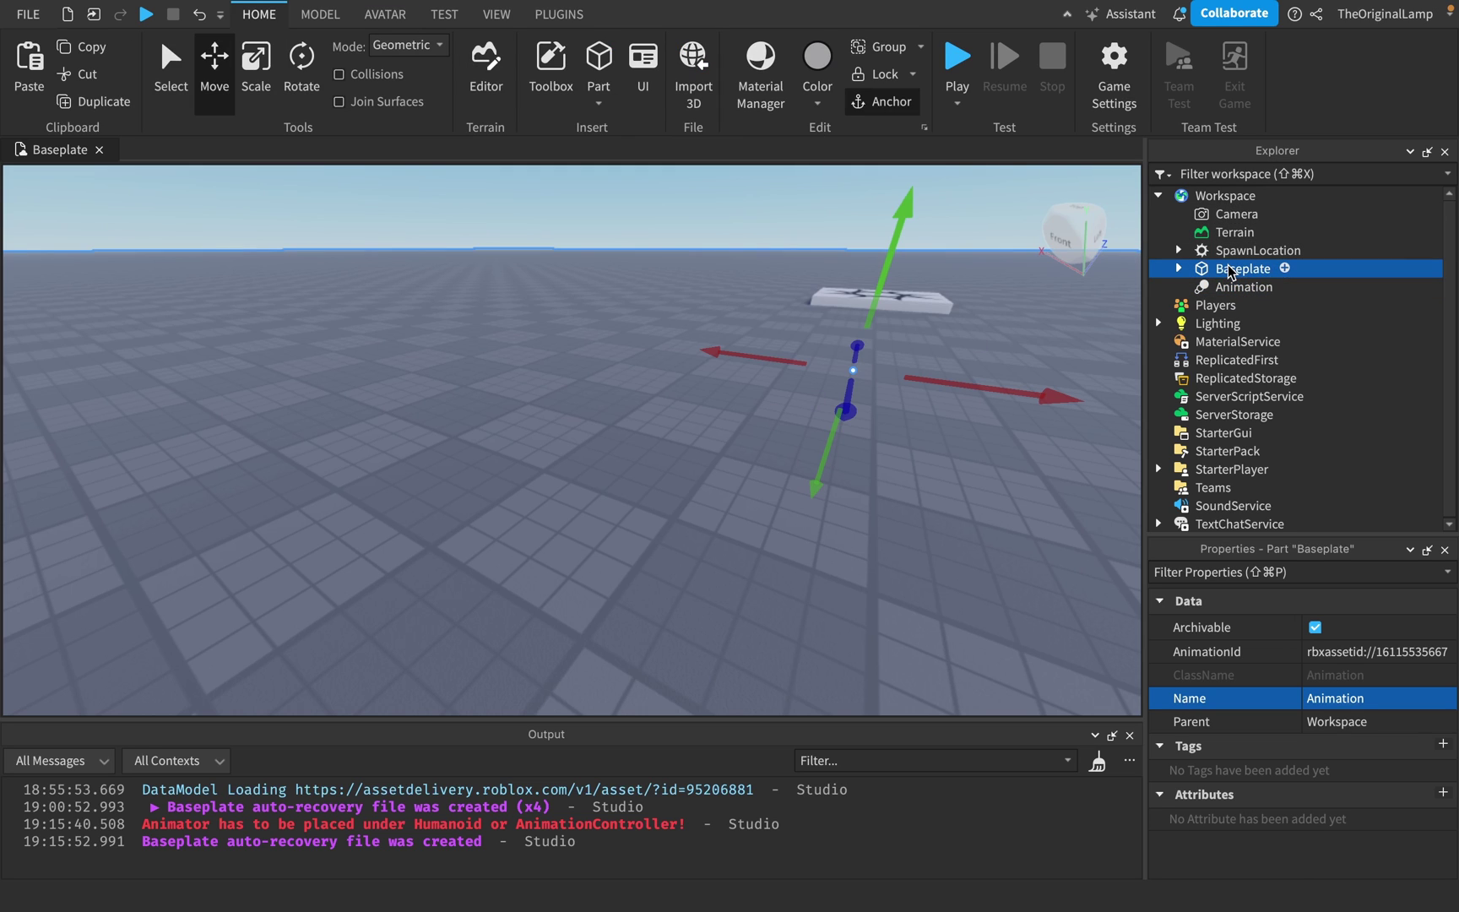
{"action": "left_click", "coordinate": [1231, 287]}
Start a play test and examine the player character's parts in Workspace, including the contents of HumanoidRootPart.
{"action": "left_click", "coordinate": [957, 63]}
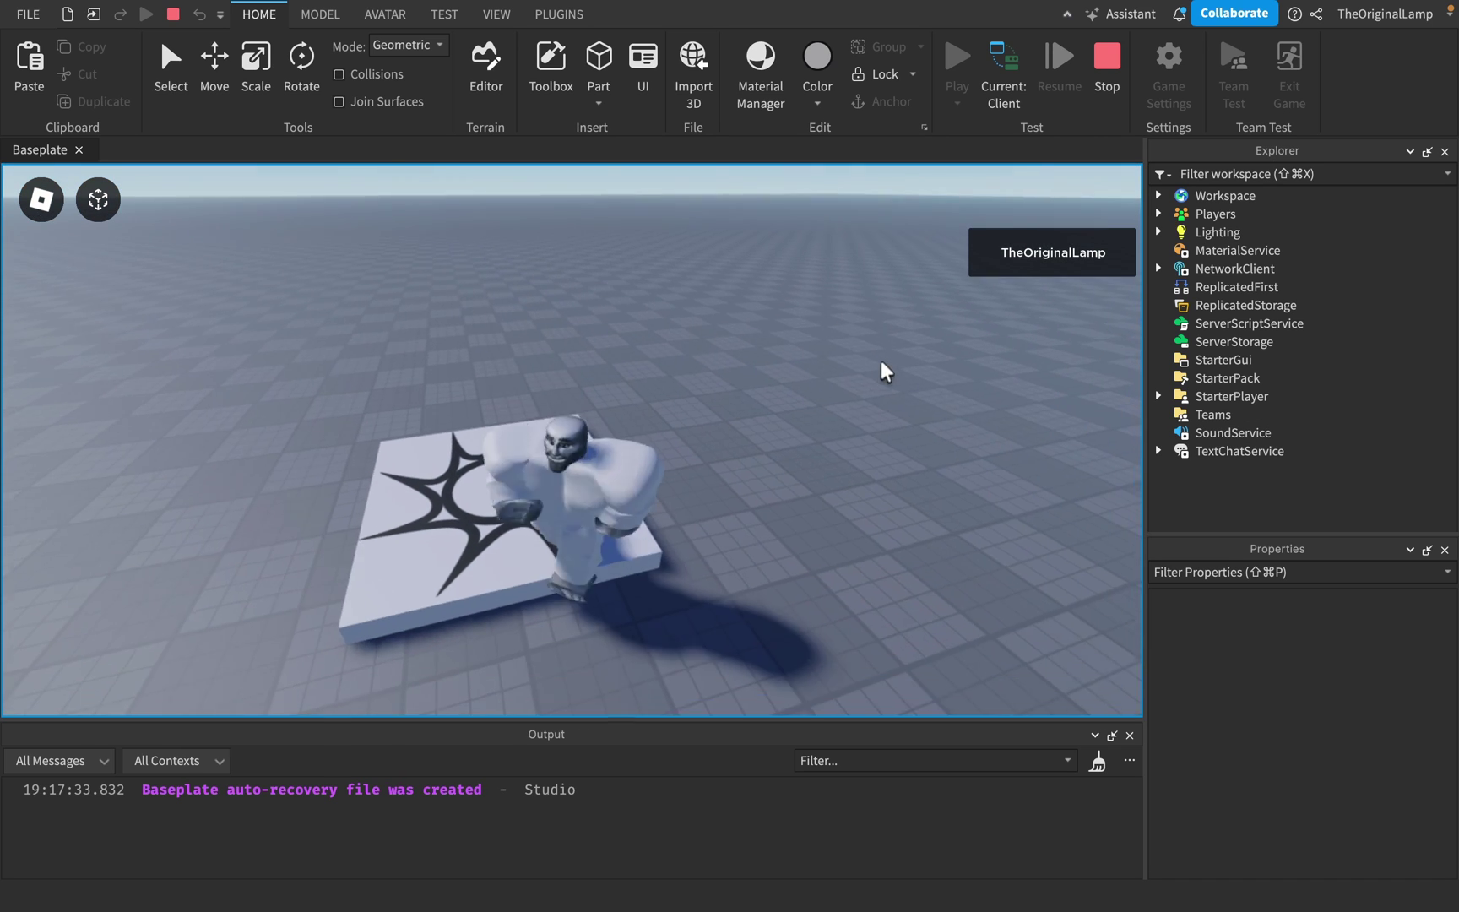
{"action": "left_click", "coordinate": [1159, 195]}
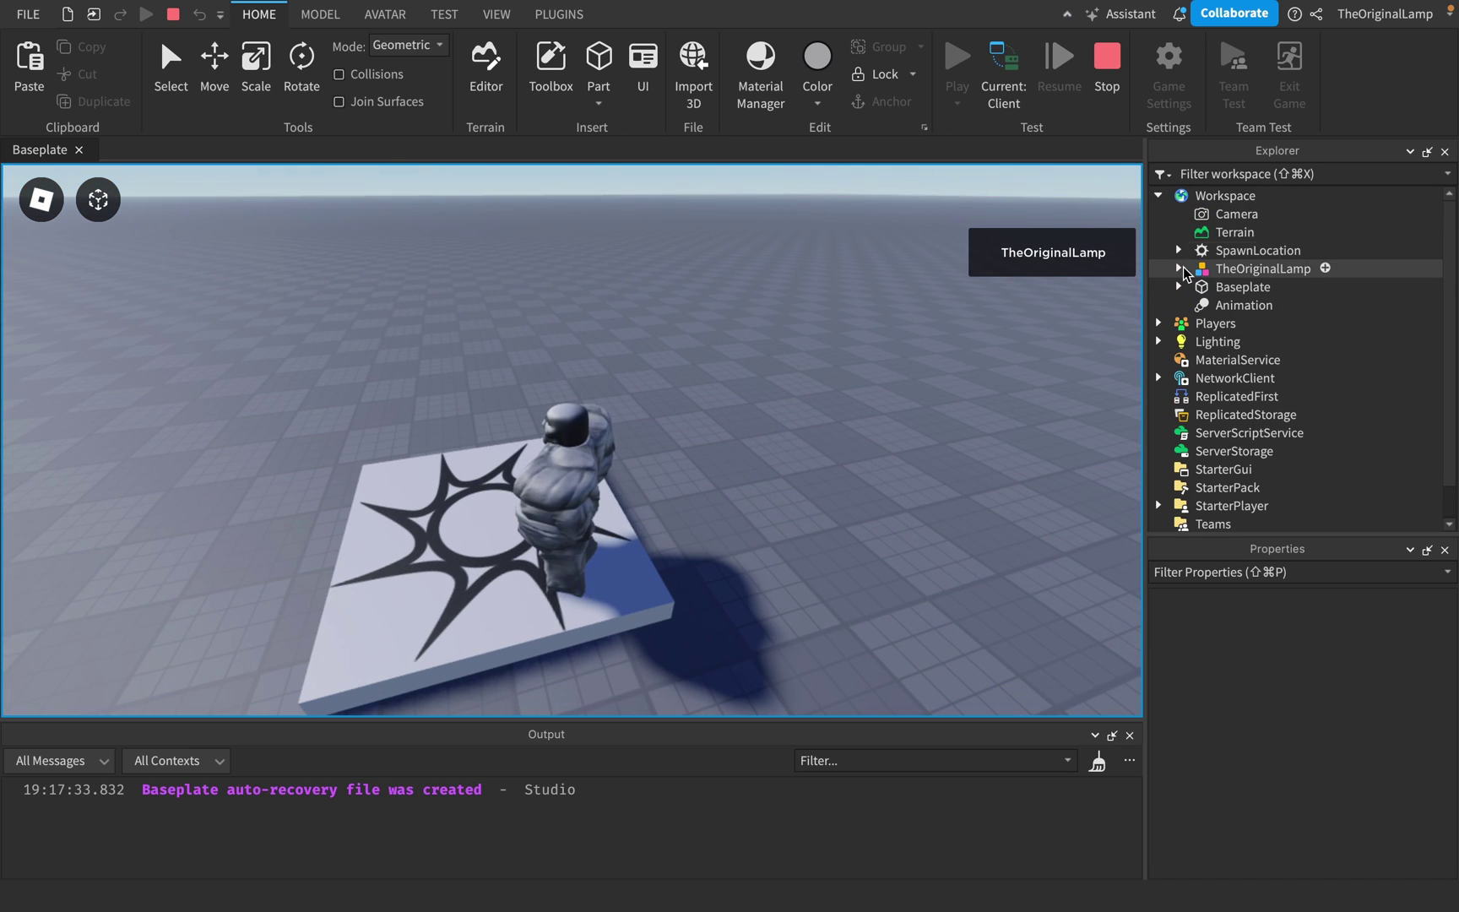
{"action": "left_click", "coordinate": [1179, 268]}
{"action": "scroll", "coordinate": [1179, 272], "scroll_direction": "down", "scroll_amount": 10}
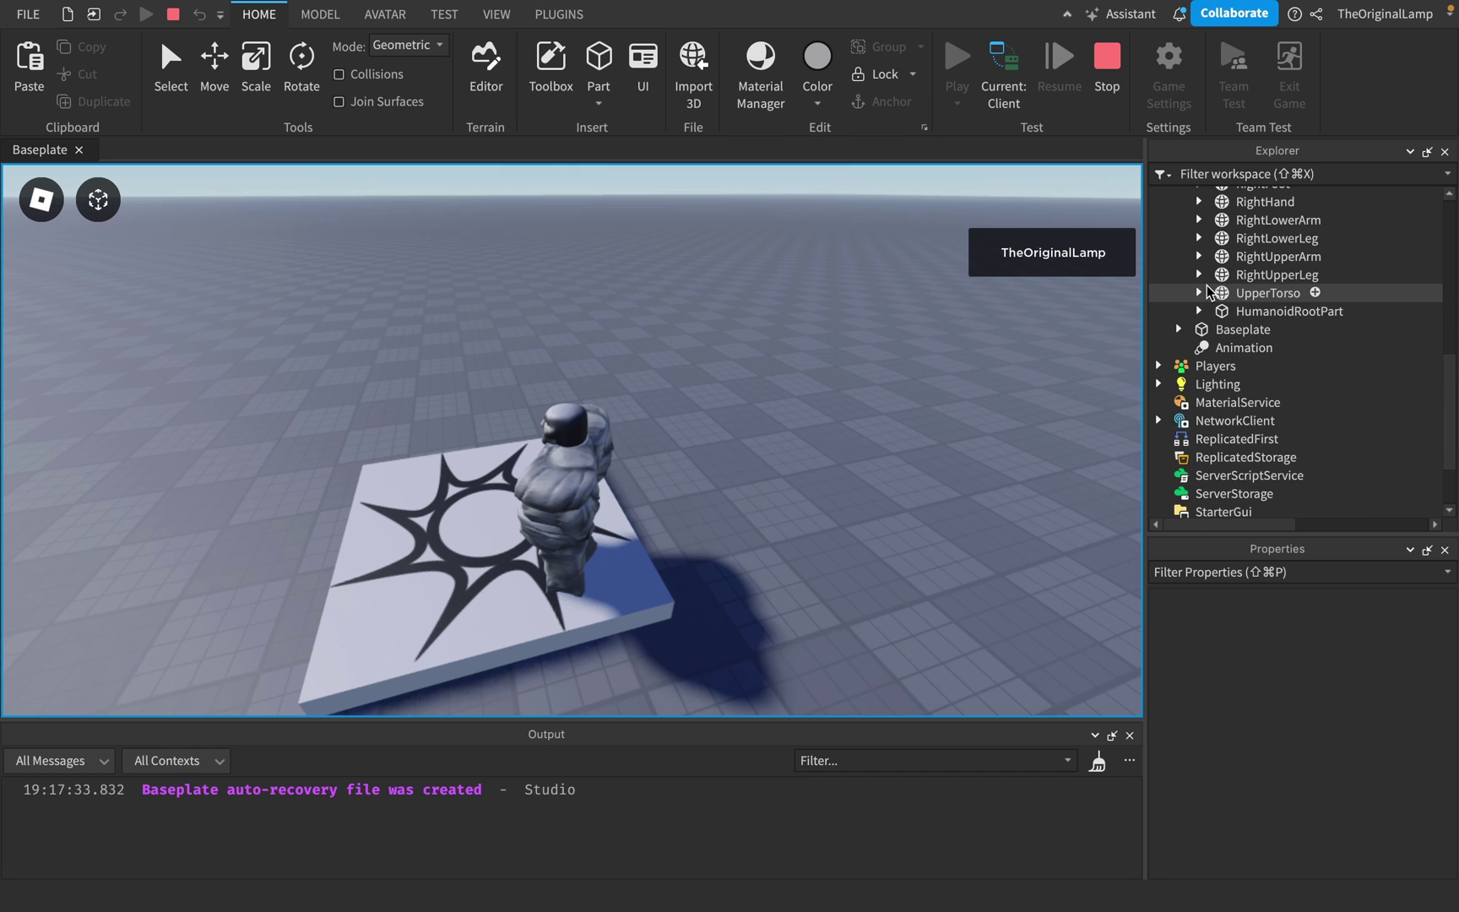
{"action": "scroll", "coordinate": [1206, 351], "scroll_direction": "up", "scroll_amount": 4}
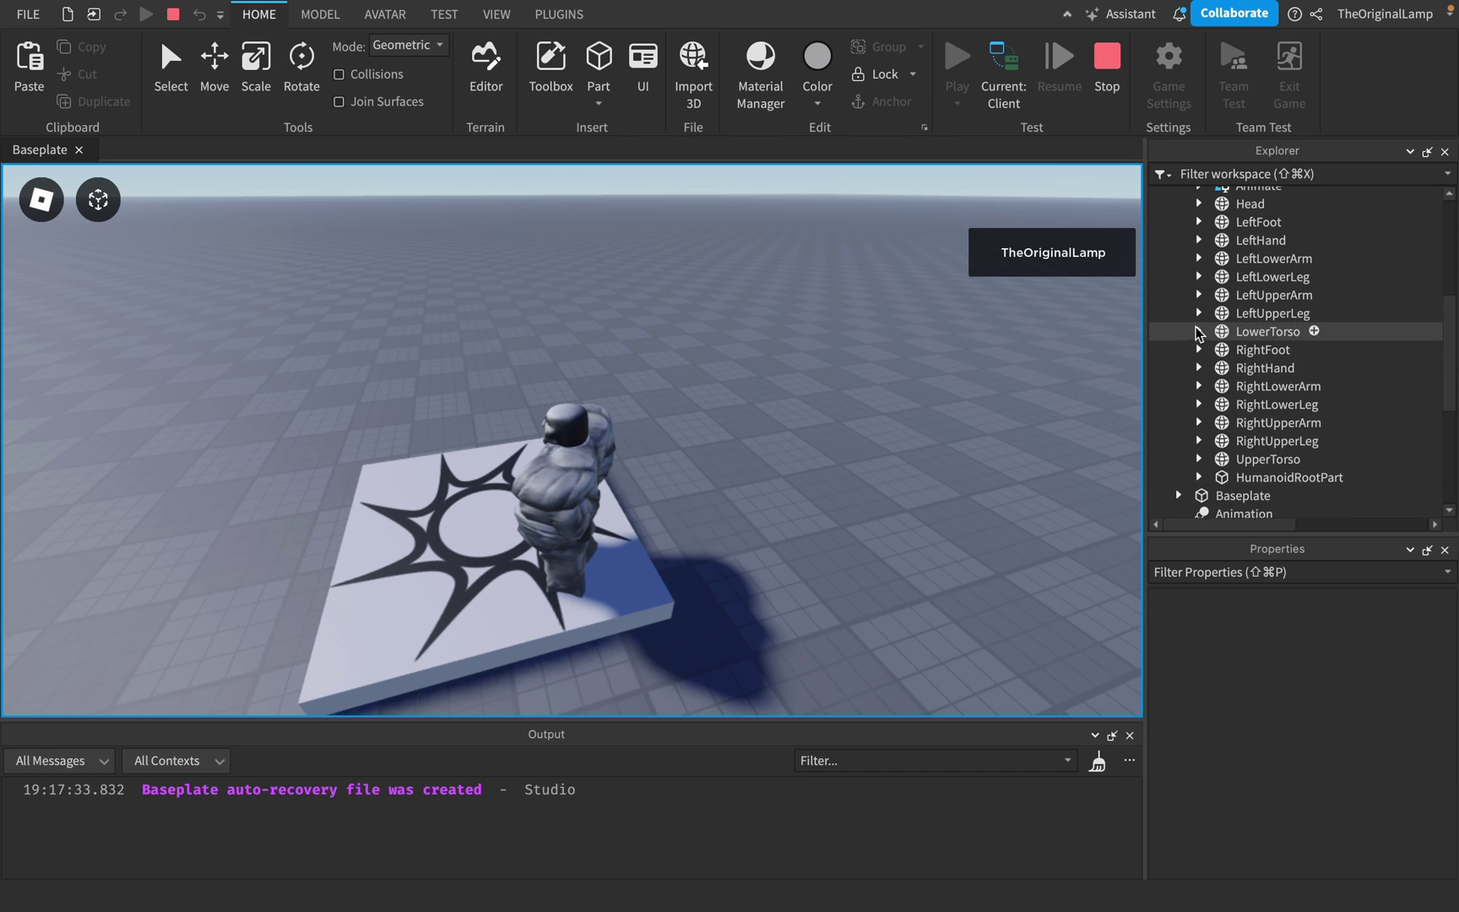
{"action": "left_click", "coordinate": [1200, 477]}
{"action": "scroll", "coordinate": [1219, 460], "scroll_direction": "down", "scroll_amount": 4}
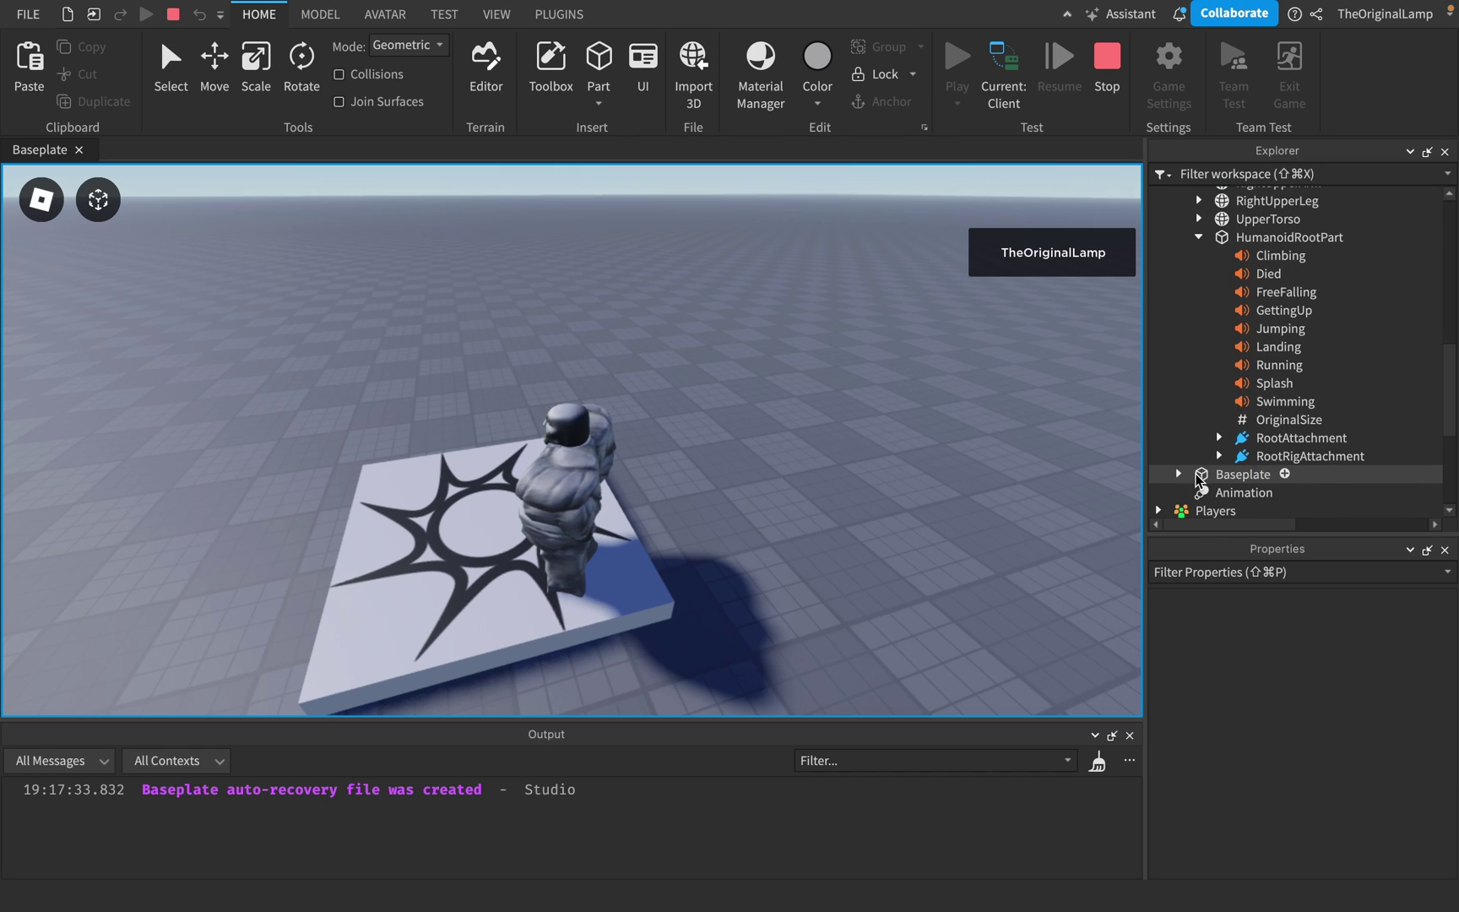
{"action": "scroll", "coordinate": [1219, 456], "scroll_direction": "up", "scroll_amount": 3}
{"action": "left_click", "coordinate": [1199, 349]}
Examine the contents of the character's Humanoid, including its Animator, and expand the Animate script.
{"action": "scroll", "coordinate": [1201, 347], "scroll_direction": "up", "scroll_amount": 5}
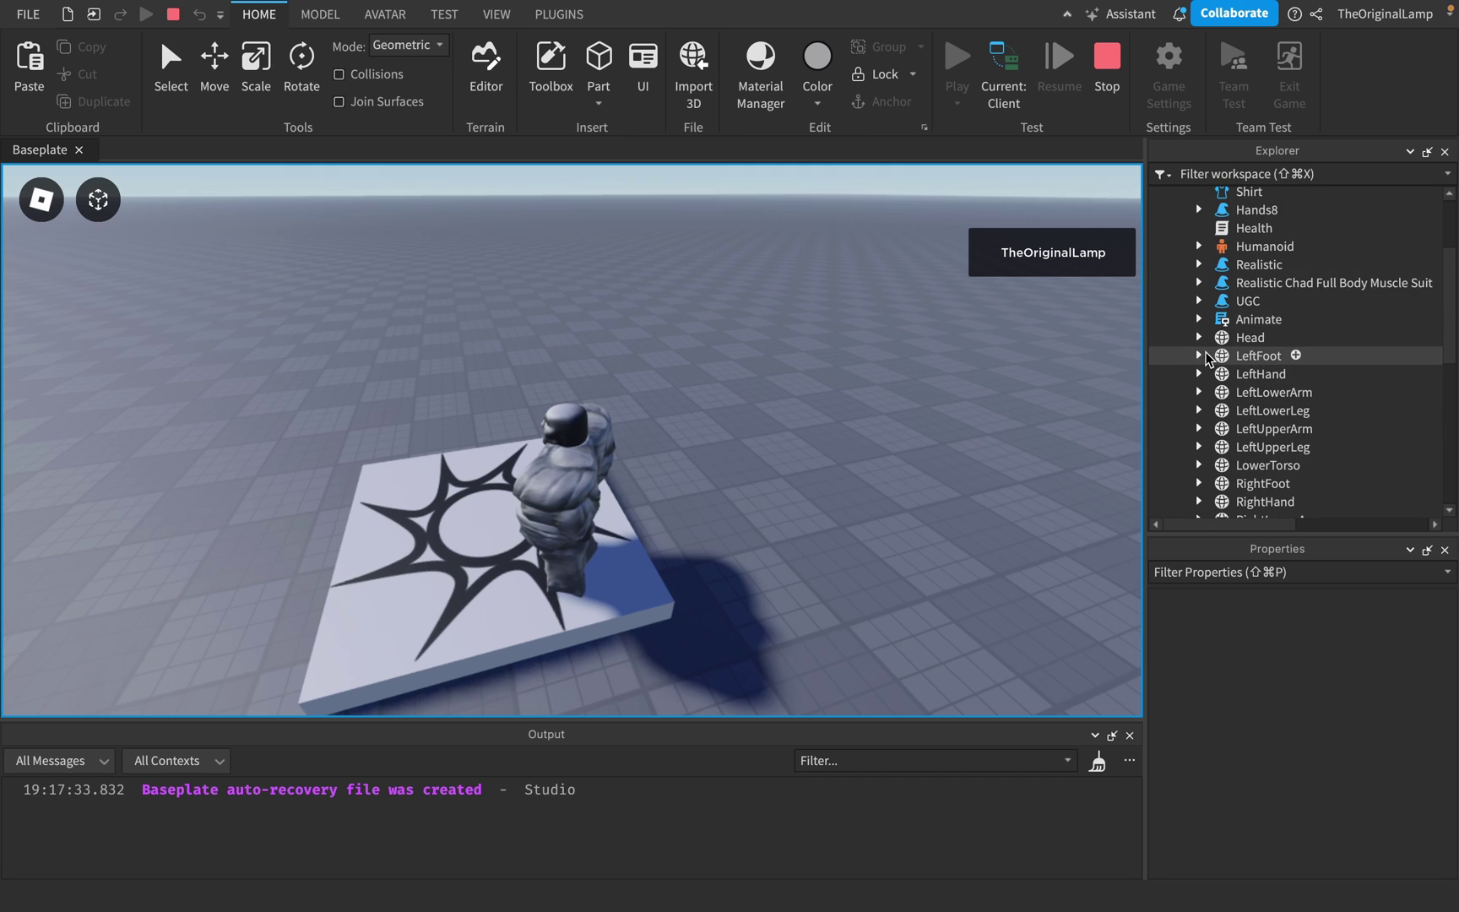
{"action": "left_click", "coordinate": [1199, 245]}
{"action": "scroll", "coordinate": [1216, 288], "scroll_direction": "down", "scroll_amount": 2}
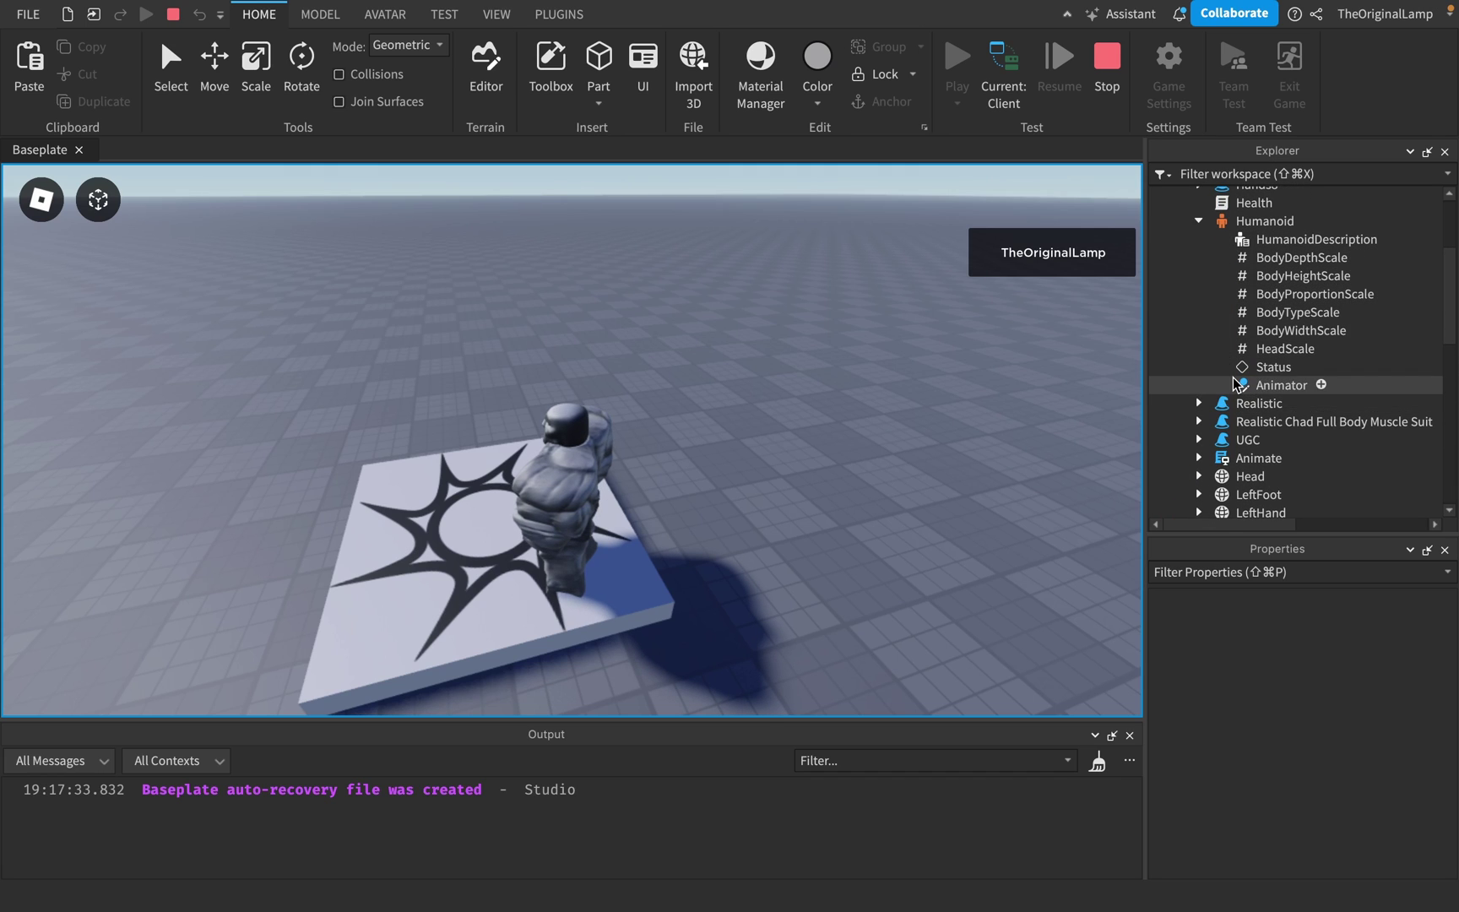
{"action": "scroll", "coordinate": [1227, 313], "scroll_direction": "up", "scroll_amount": 2}
{"action": "left_click", "coordinate": [1199, 243]}
{"action": "scroll", "coordinate": [1201, 243], "scroll_direction": "up", "scroll_amount": 3}
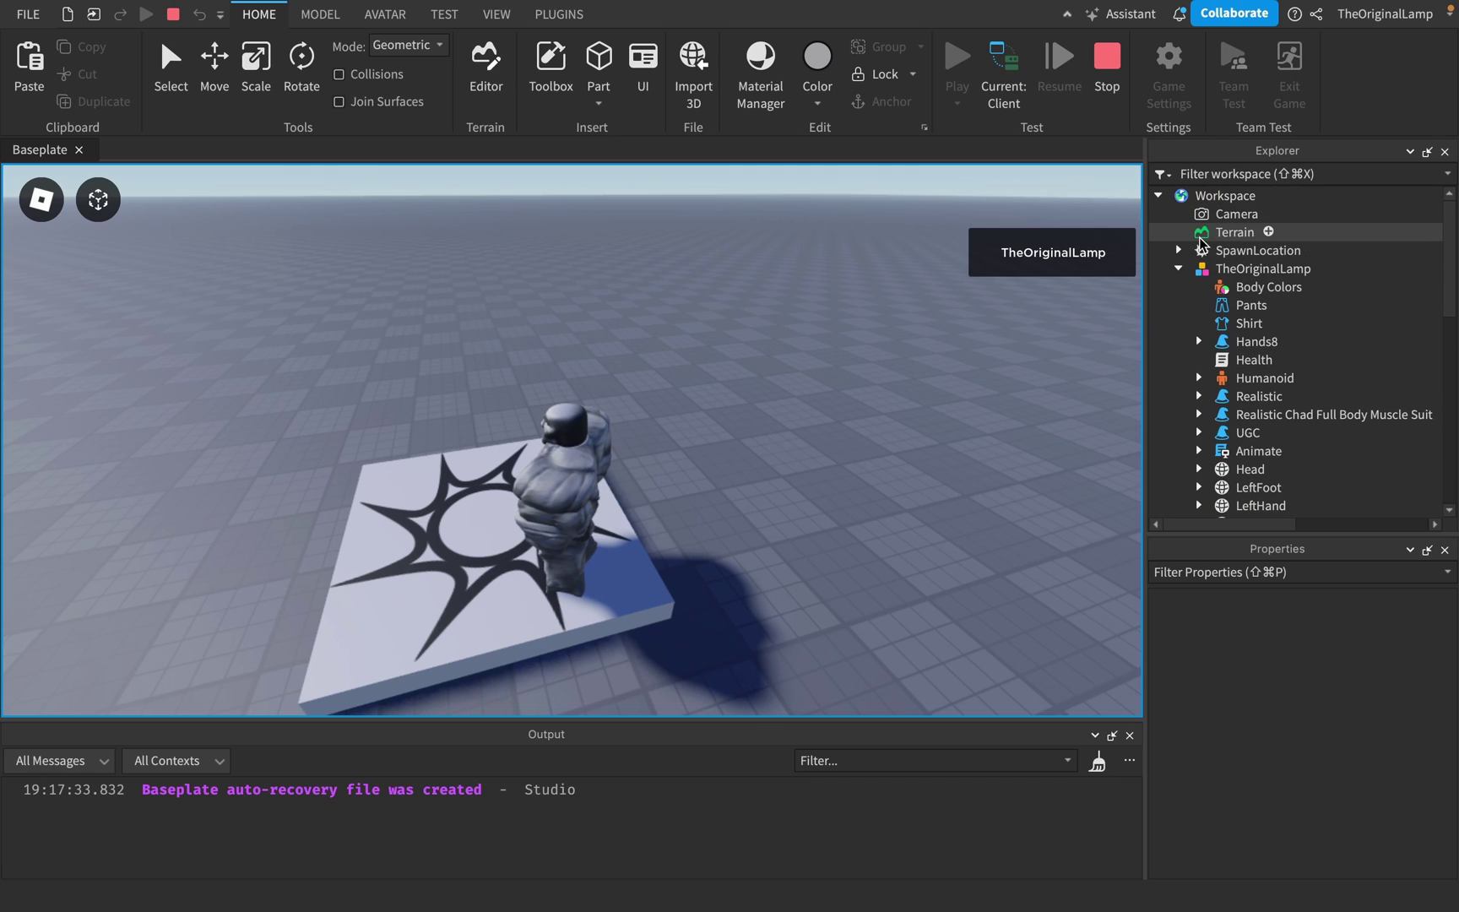
{"action": "scroll", "coordinate": [1201, 275], "scroll_direction": "down", "scroll_amount": 3}
{"action": "left_click", "coordinate": [1199, 290]}
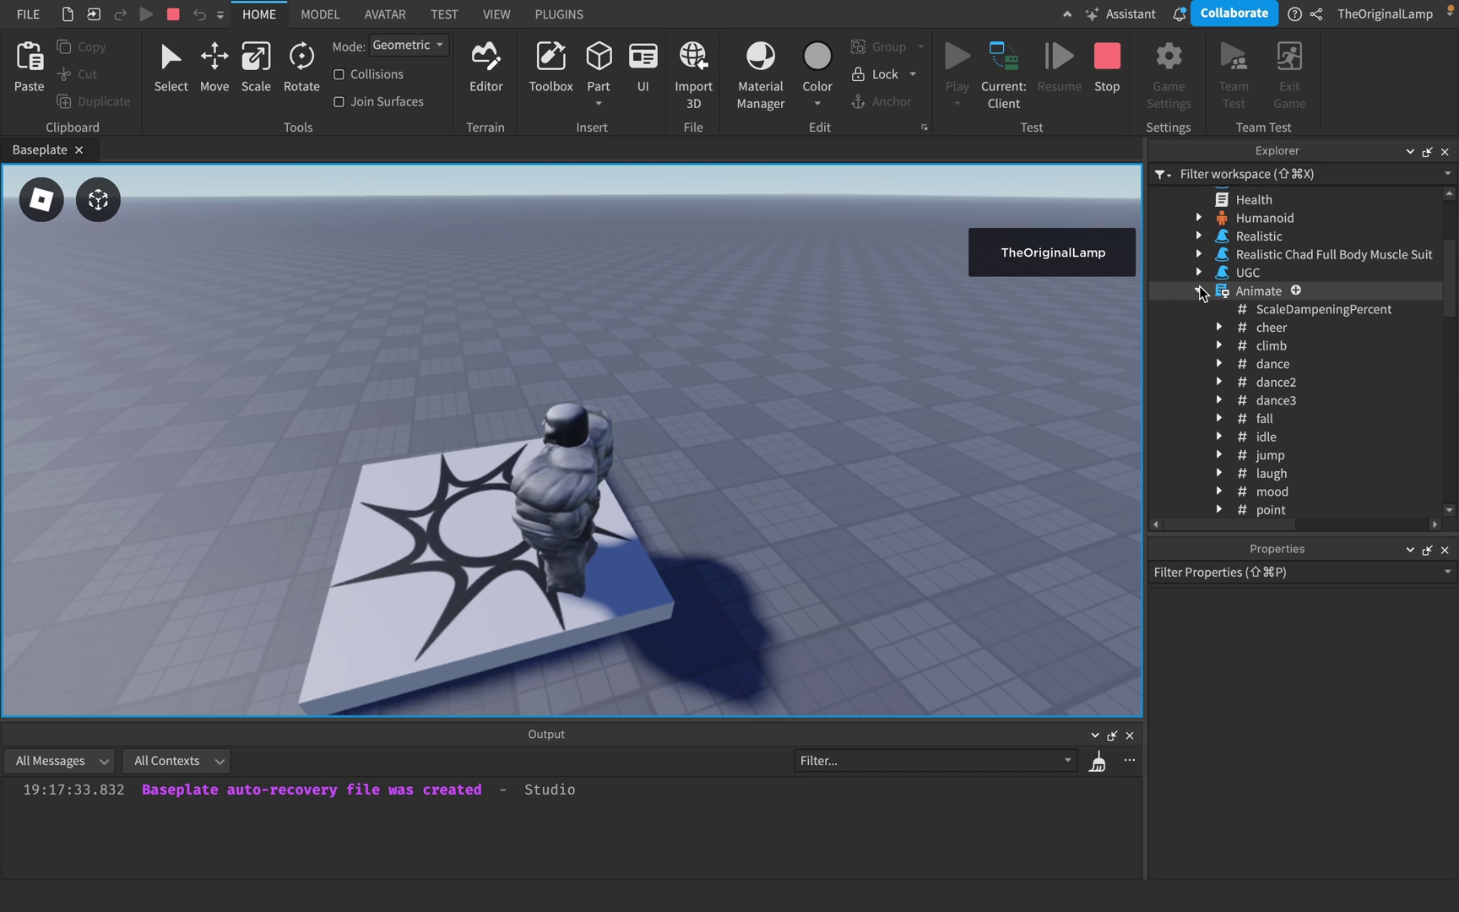
Examine the animation values inside the Animate script, including the contents of wave and idle.
{"action": "scroll", "coordinate": [1202, 291], "scroll_direction": "down", "scroll_amount": 7}
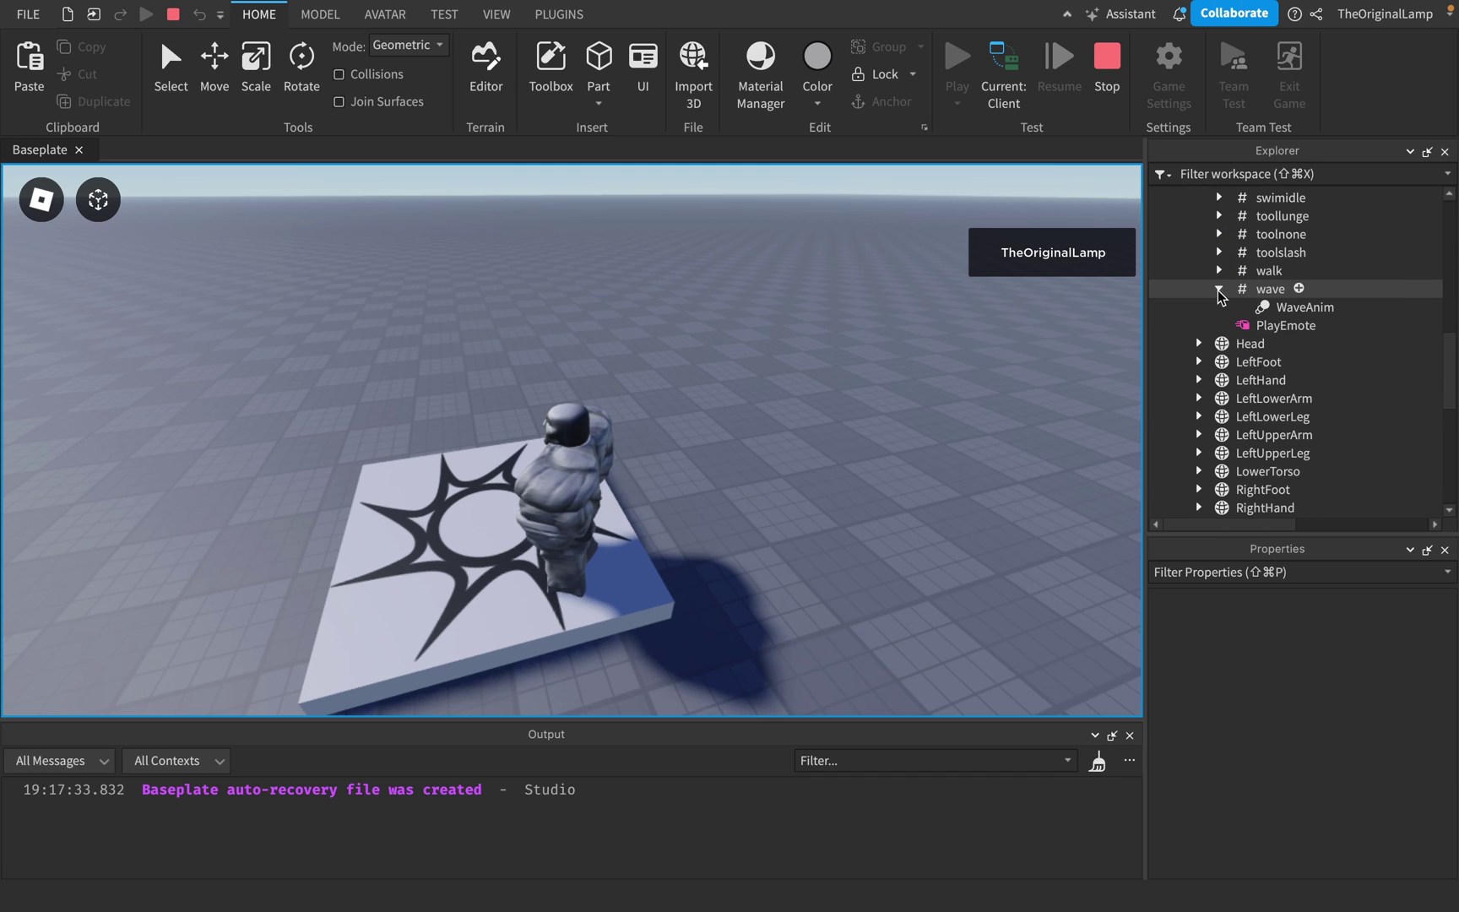
{"action": "left_click", "coordinate": [1218, 289]}
{"action": "scroll", "coordinate": [1219, 293], "scroll_direction": "up", "scroll_amount": 3}
{"action": "left_click", "coordinate": [1218, 294]}
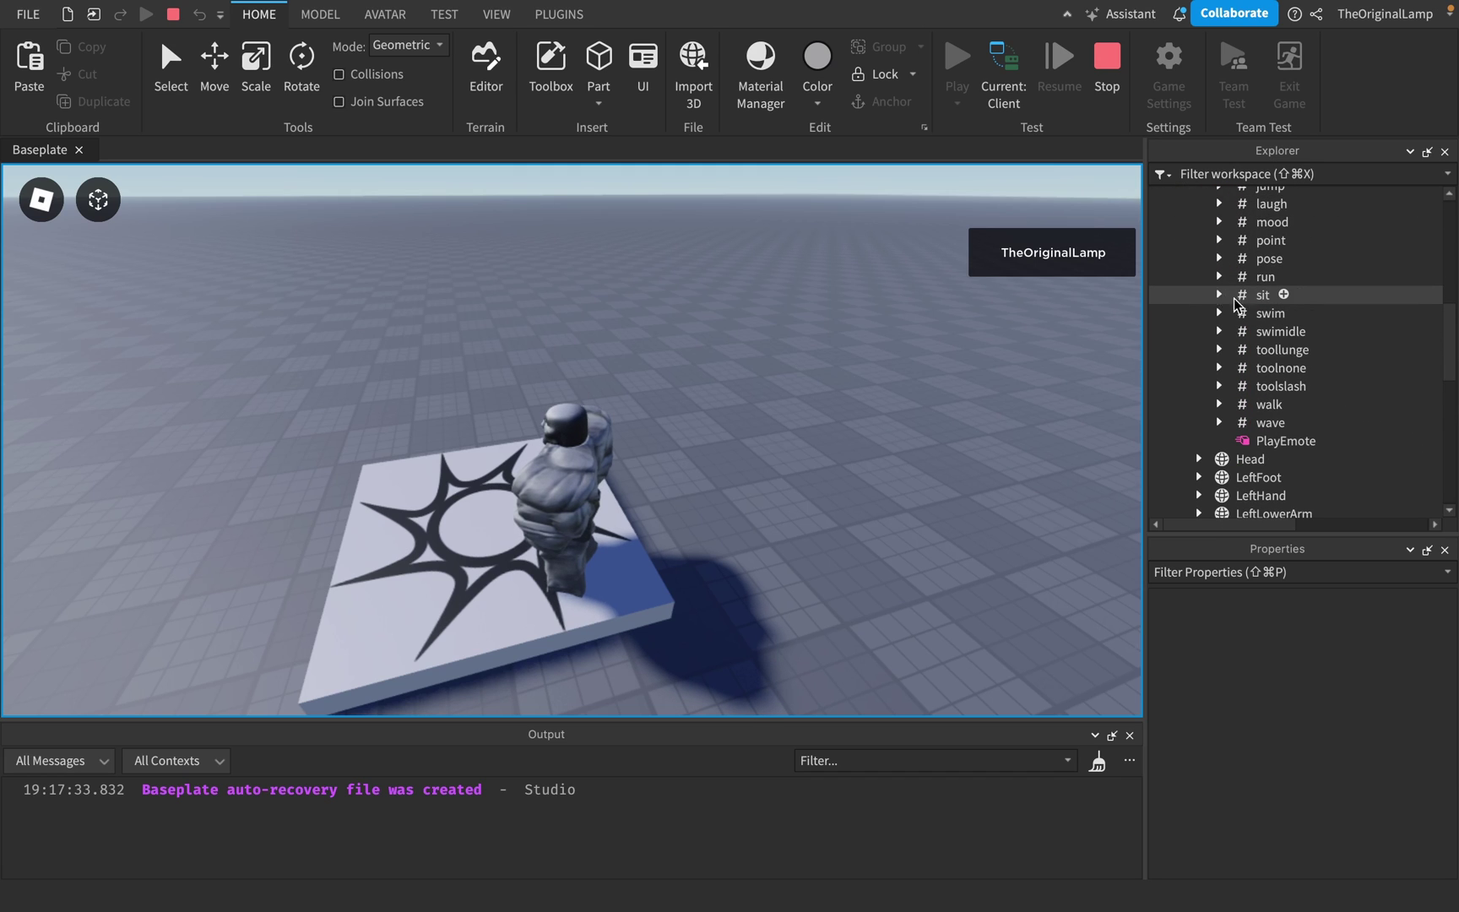
{"action": "left_click", "coordinate": [1218, 422]}
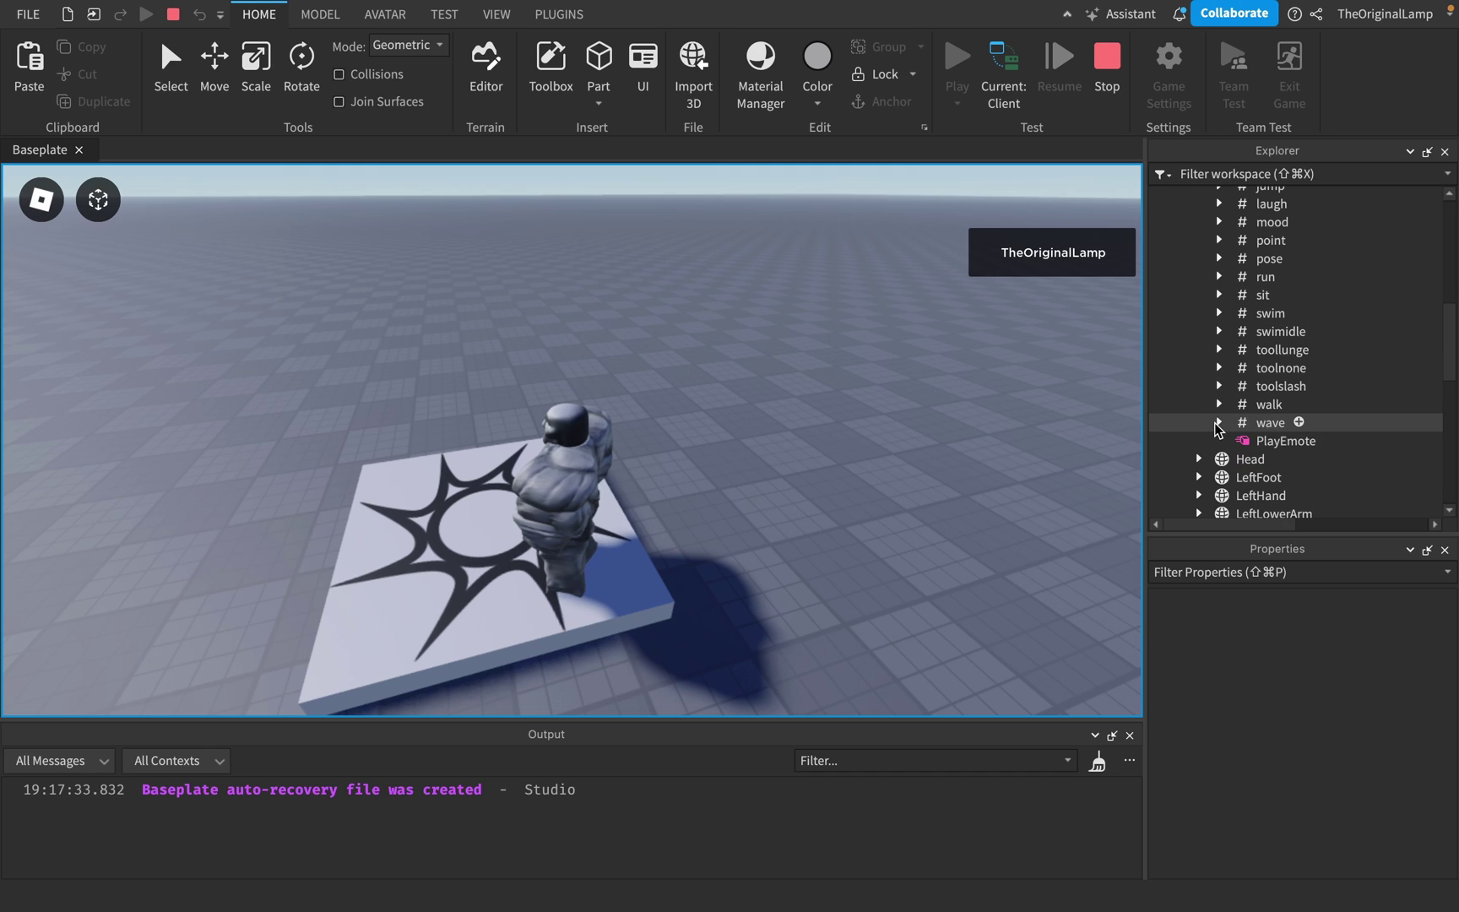
{"action": "scroll", "coordinate": [1216, 427], "scroll_direction": "up", "scroll_amount": 5}
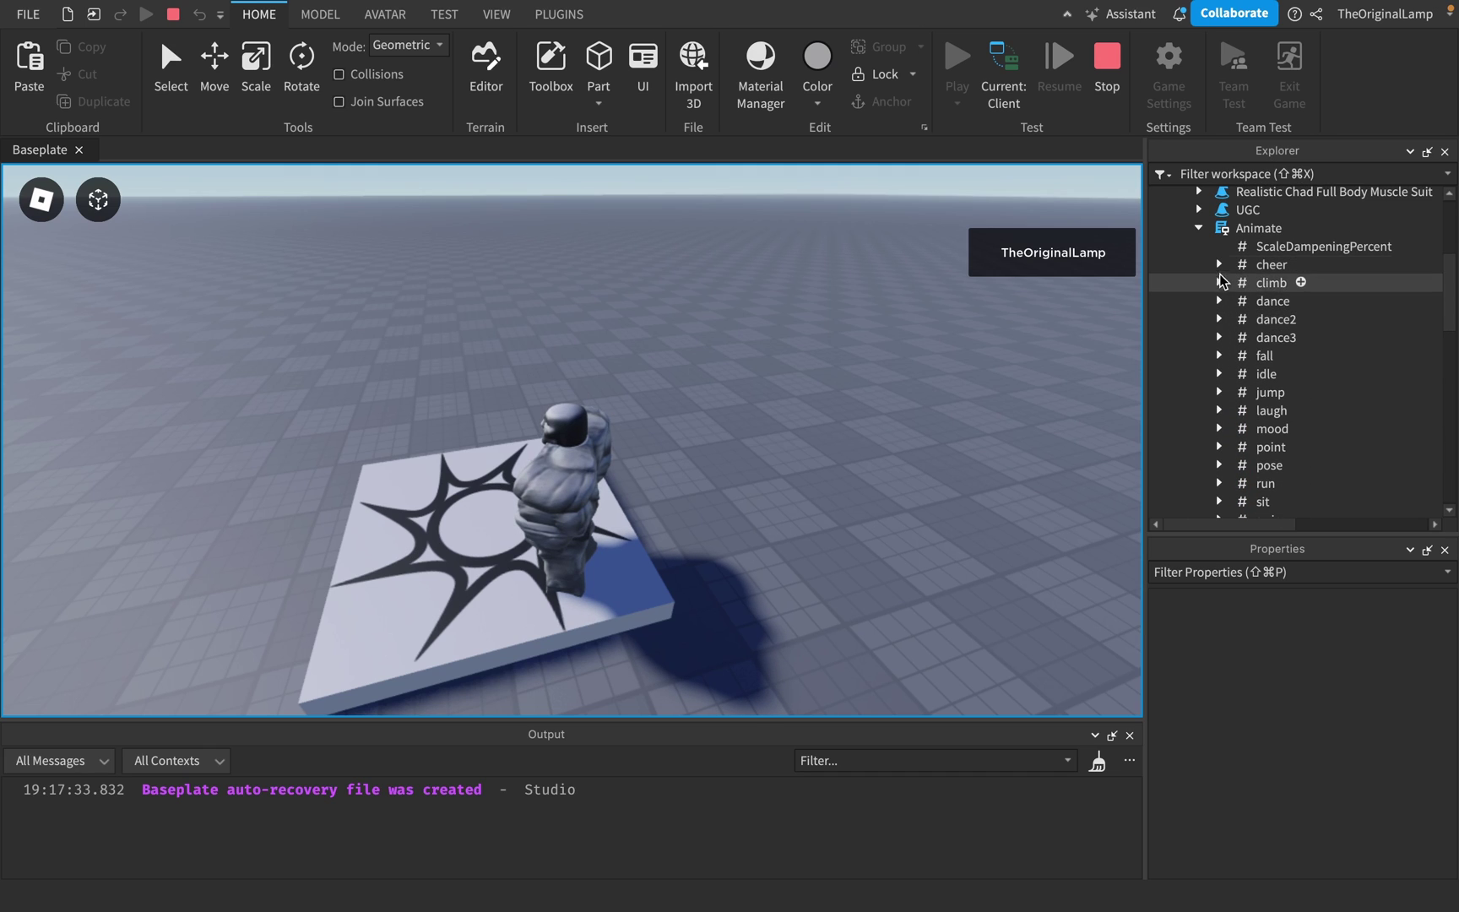
{"action": "scroll", "coordinate": [1222, 287], "scroll_direction": "down", "scroll_amount": 2}
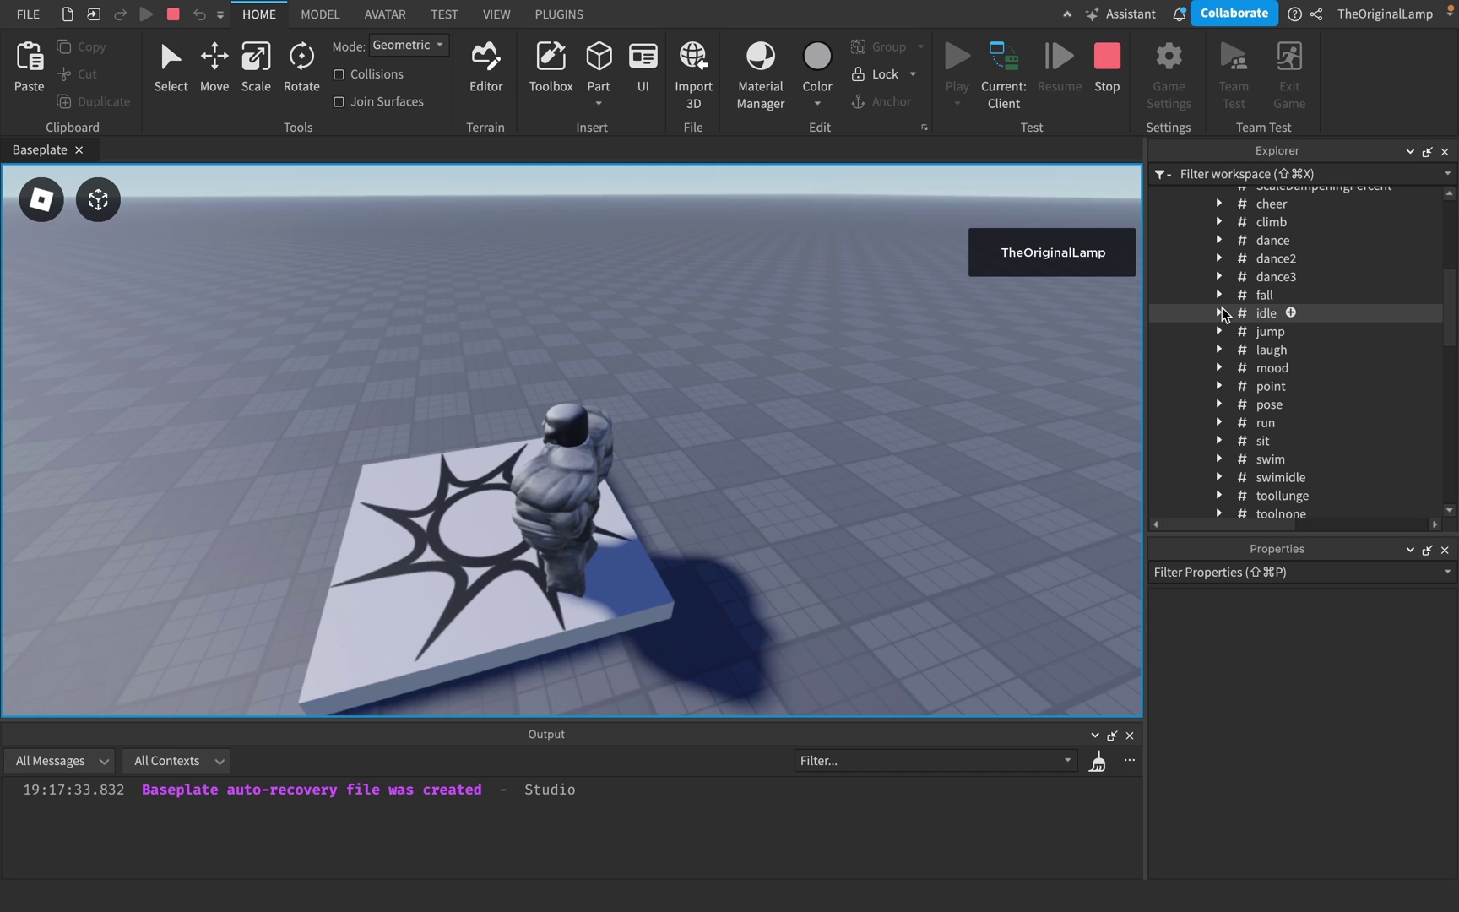
{"action": "left_click", "coordinate": [1240, 331]}
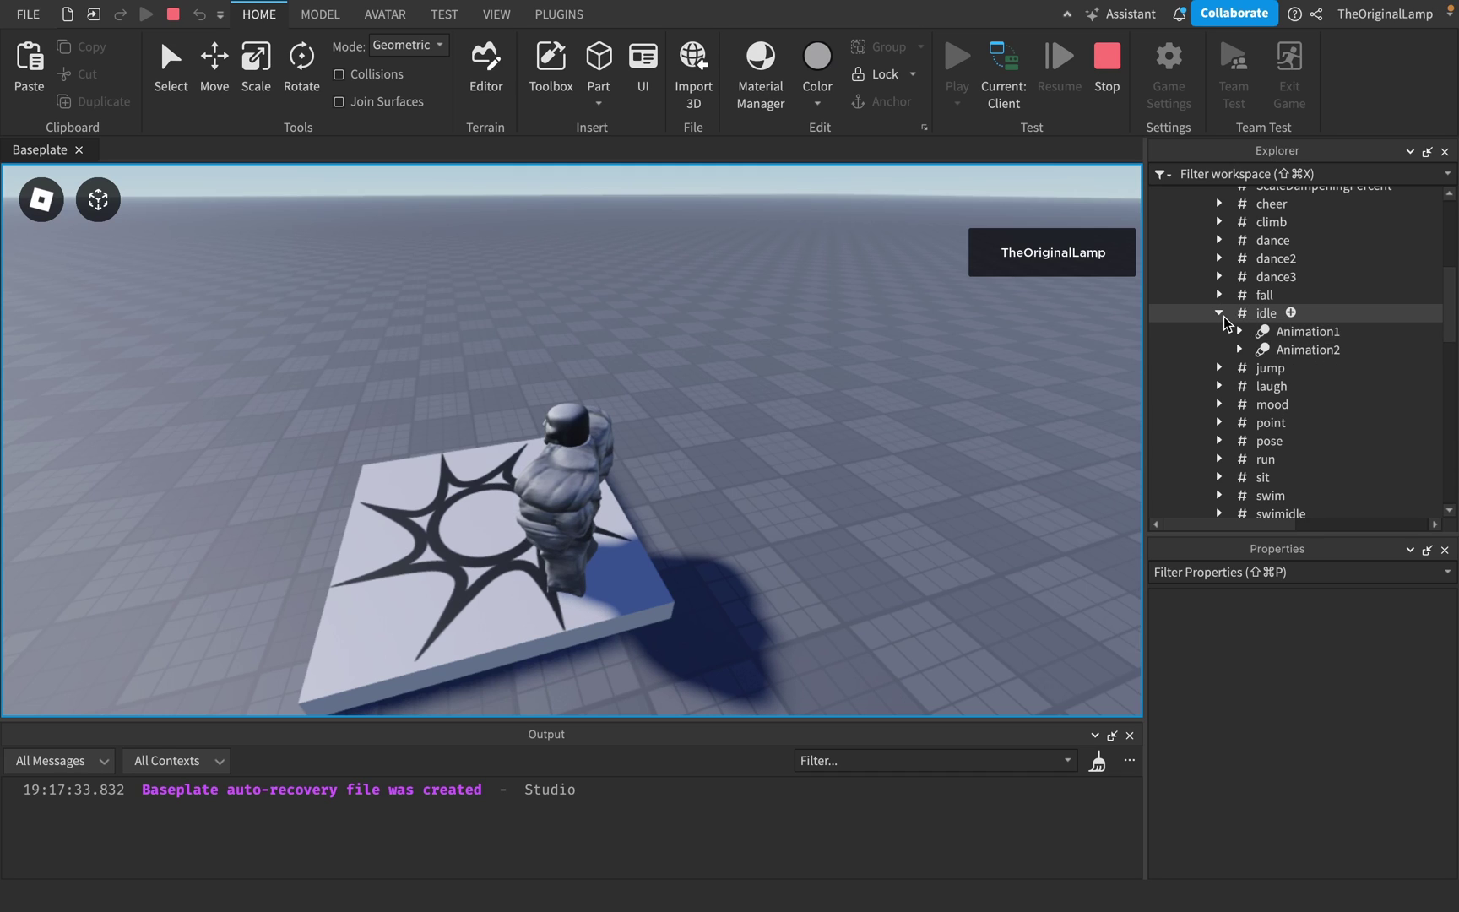
{"action": "scroll", "coordinate": [1222, 328], "scroll_direction": "down", "scroll_amount": 1}
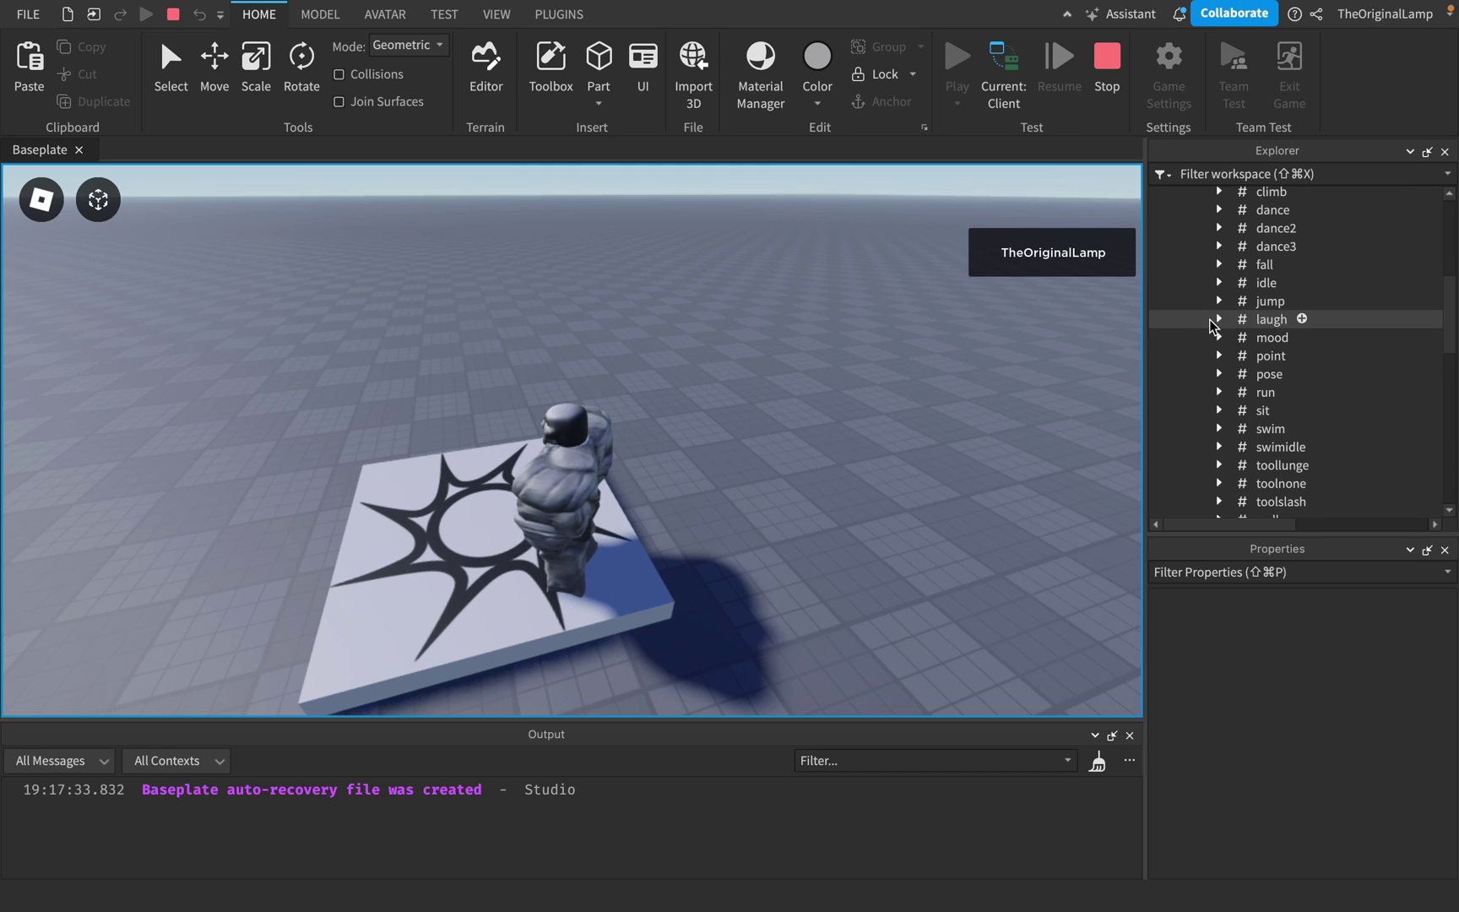
{"action": "left_click", "coordinate": [1218, 301]}
{"action": "left_click", "coordinate": [1289, 323]}
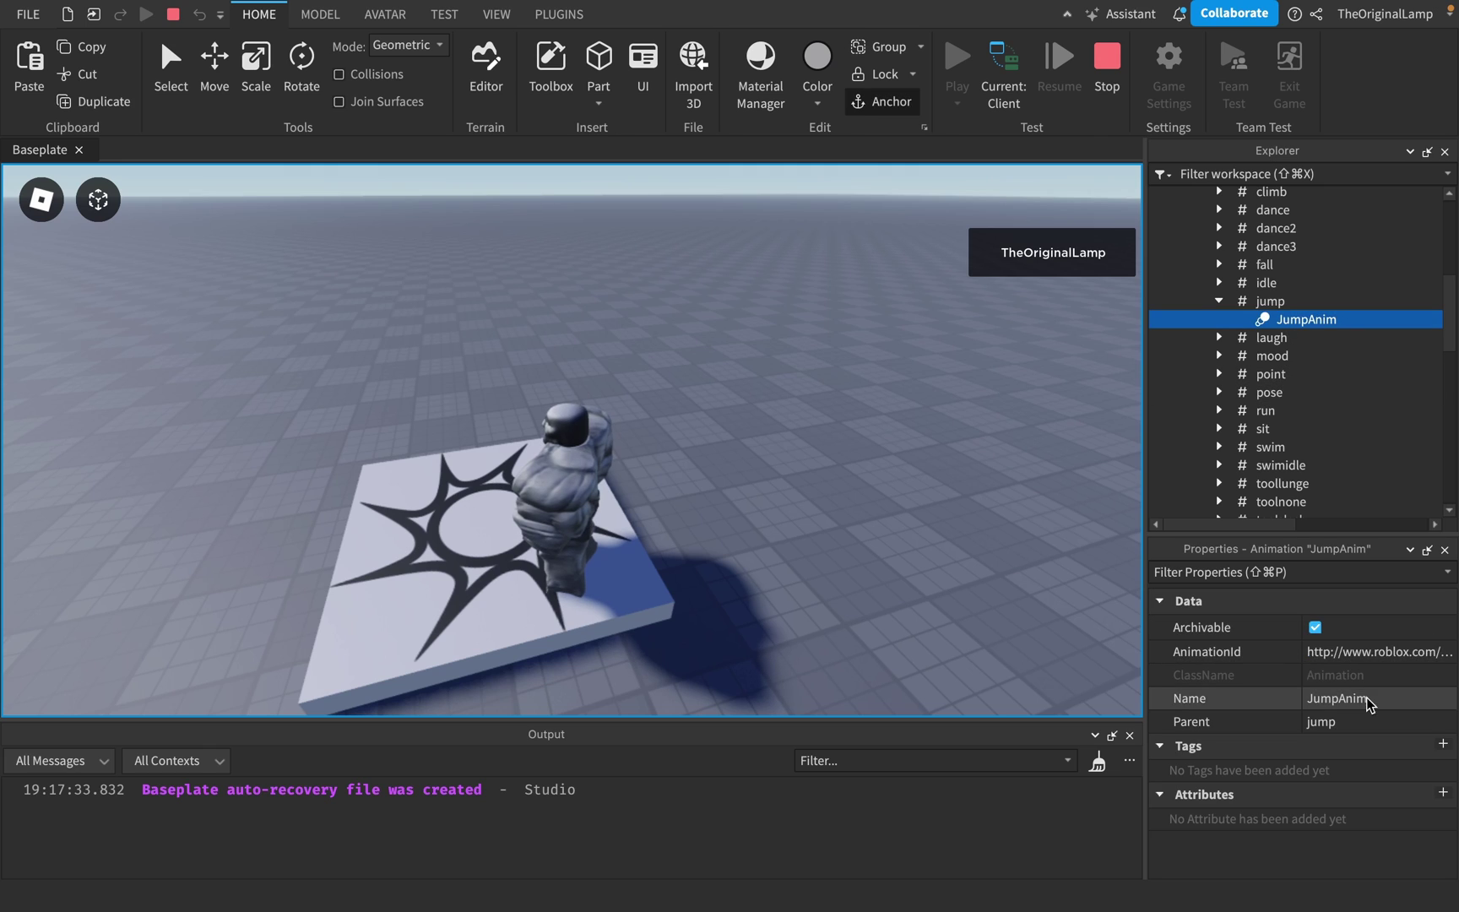
{"action": "scroll", "coordinate": [1295, 485], "scroll_direction": "down", "scroll_amount": 9}
{"action": "scroll", "coordinate": [1265, 351], "scroll_direction": "down", "scroll_amount": 1}
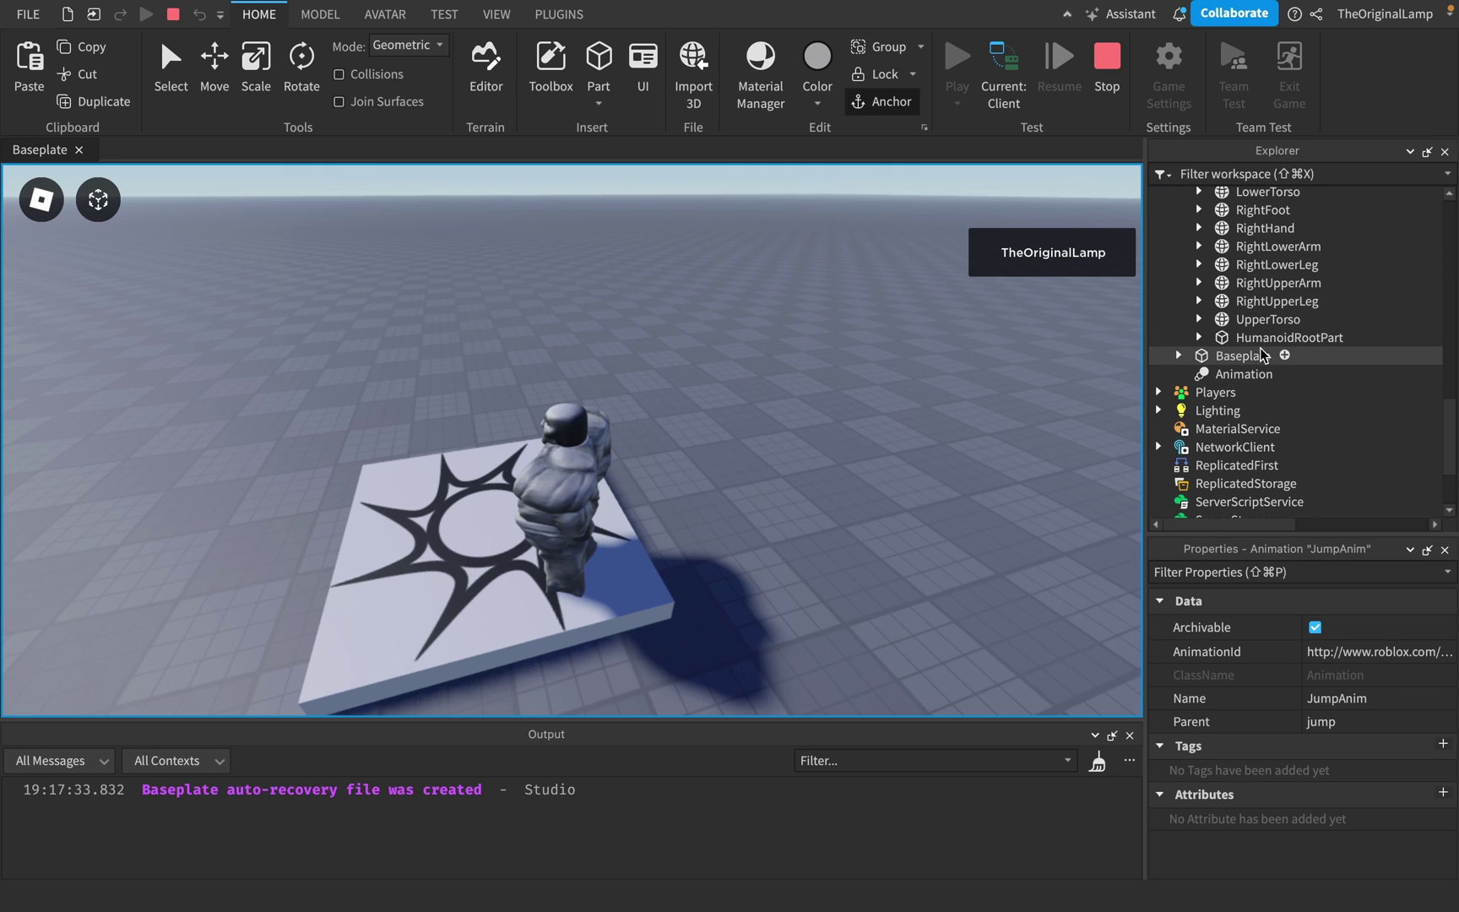
{"action": "left_click", "coordinate": [1260, 374]}
{"action": "left_click", "coordinate": [1385, 652]}
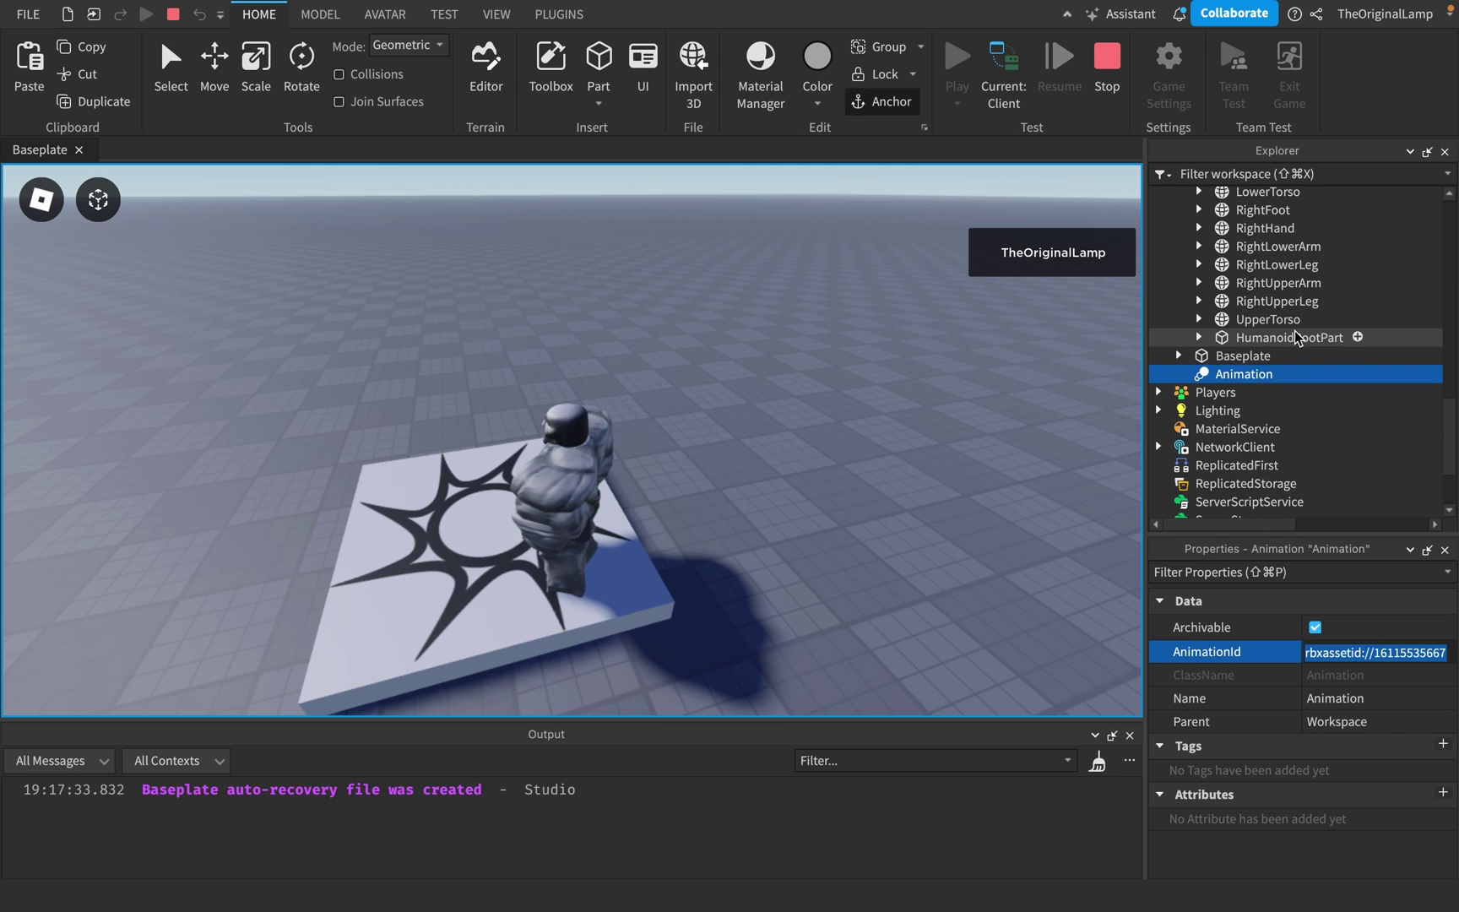
{"action": "scroll", "coordinate": [1299, 338], "scroll_direction": "up", "scroll_amount": 5}
{"action": "left_click", "coordinate": [1307, 263]}
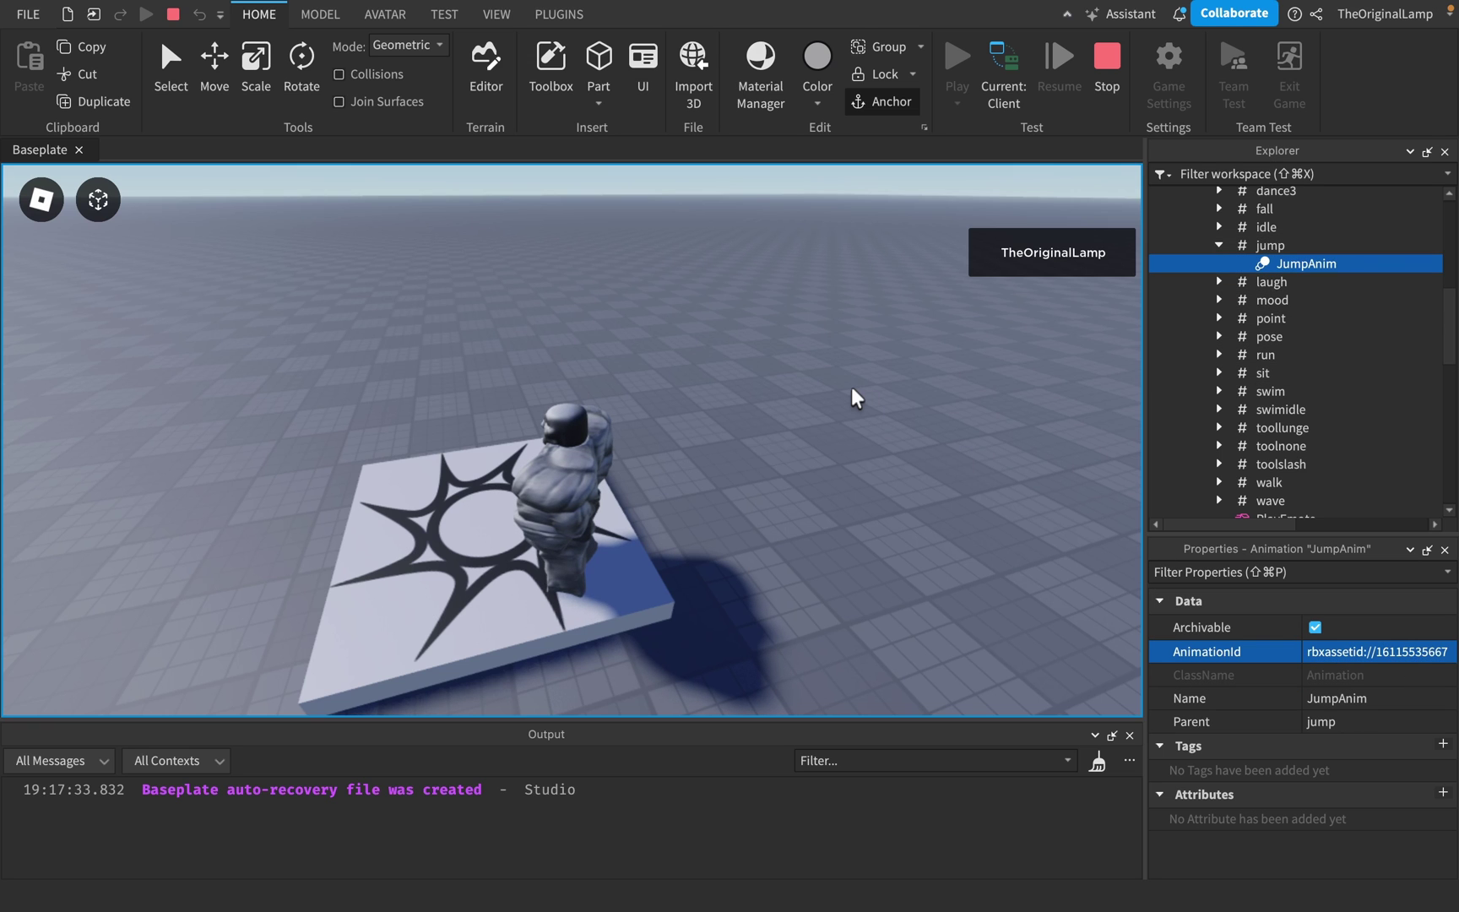
Move the character around the baseplate and jump several times to test the replaced jump animation.
{"action": "right_click_drag", "start_coordinate": [853, 390], "coordinate": [853, 391]}
{"action": "key", "text": "w"}
{"action": "key", "text": "space"}
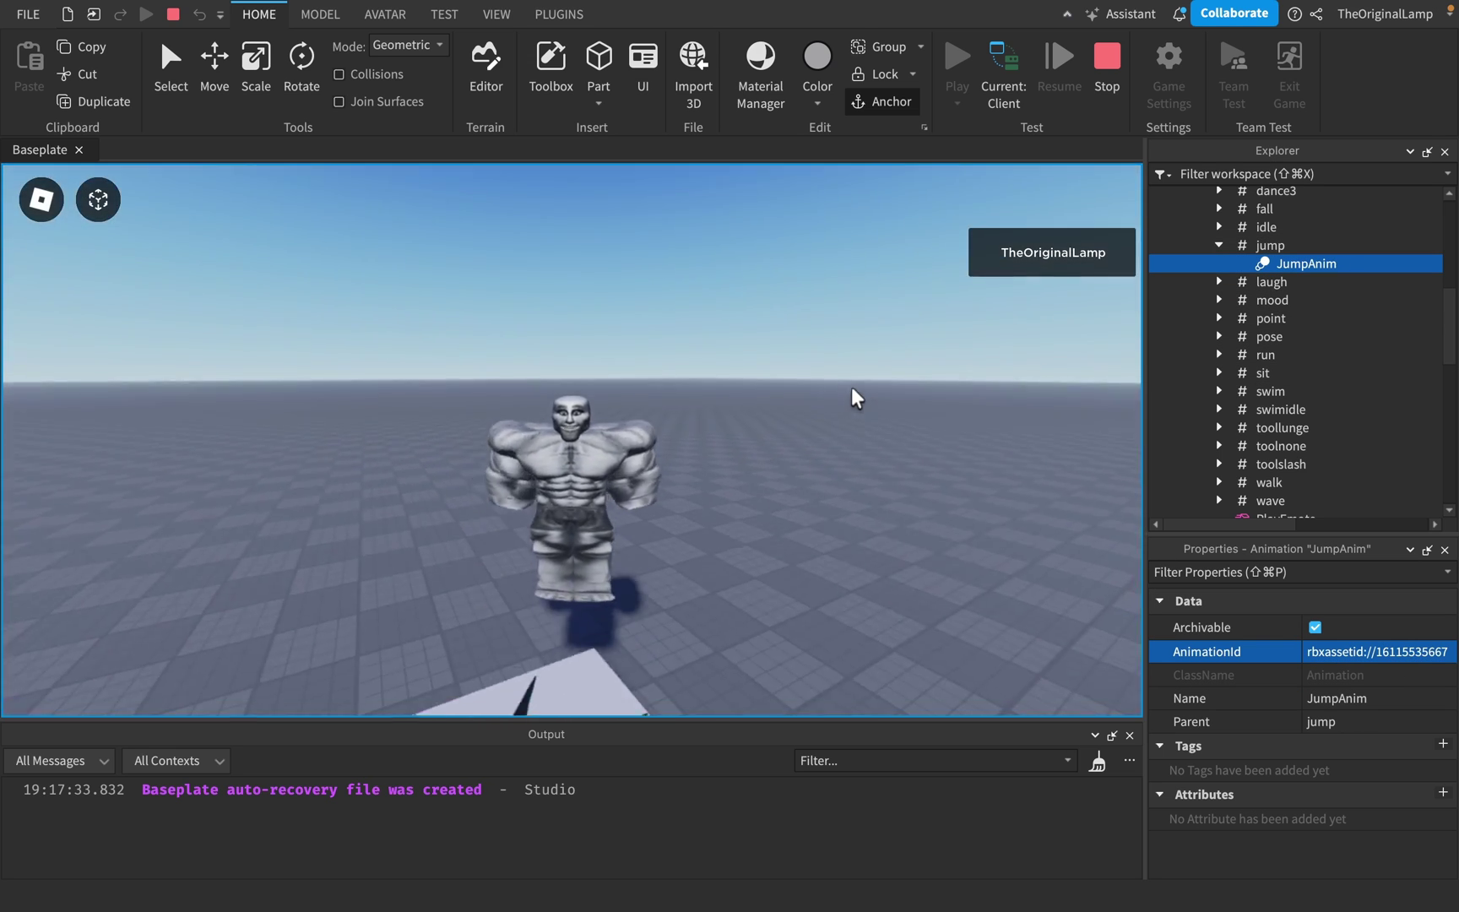
{"action": "key", "text": "s"}
{"action": "key", "text": "a"}
{"action": "key", "text": "space"}
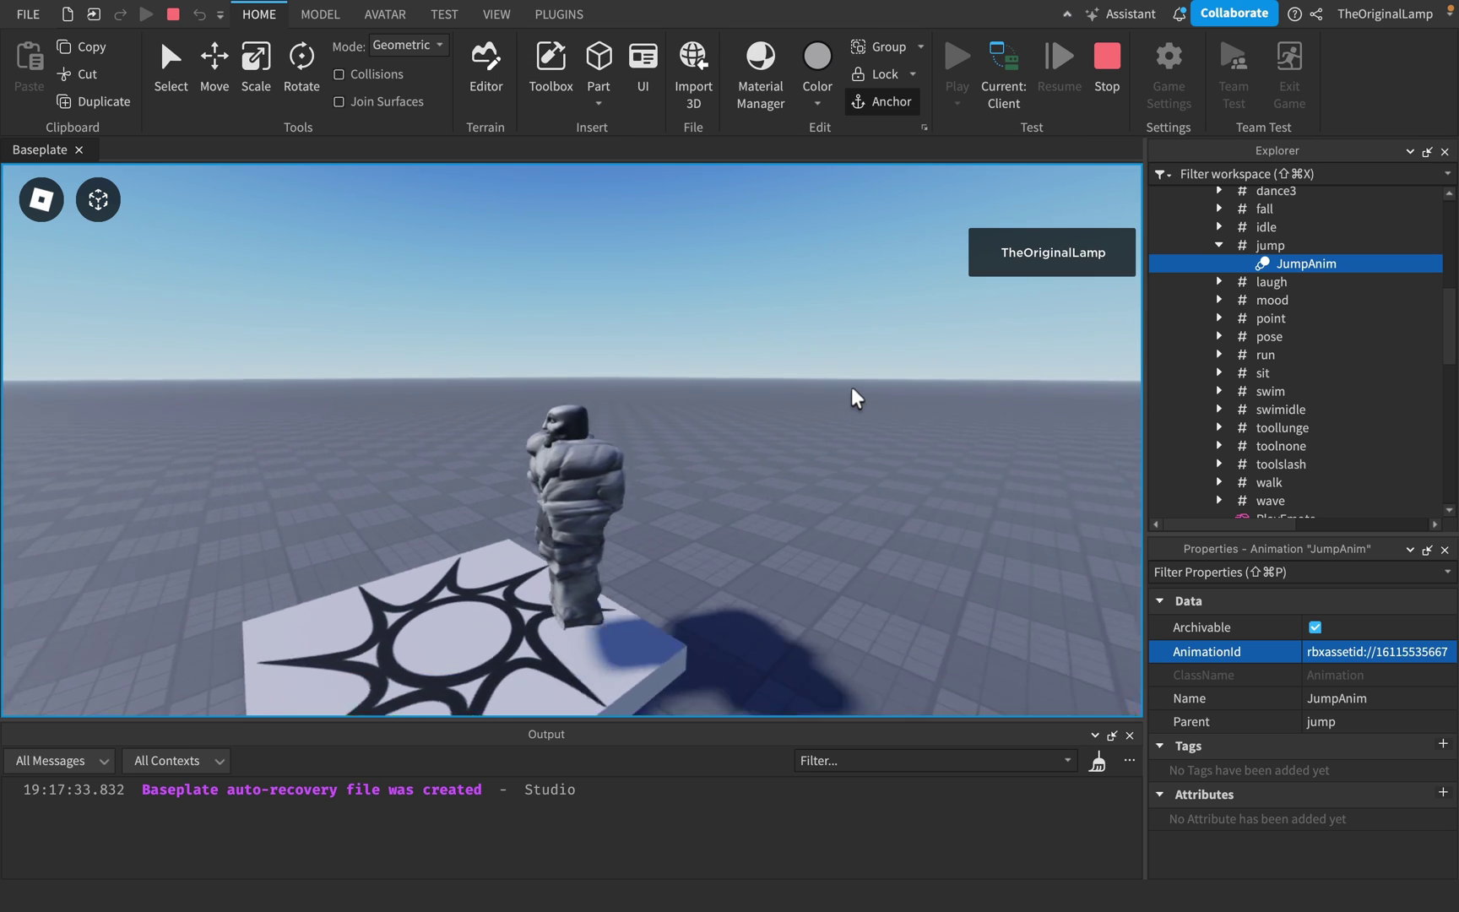
{"action": "key", "text": "space"}
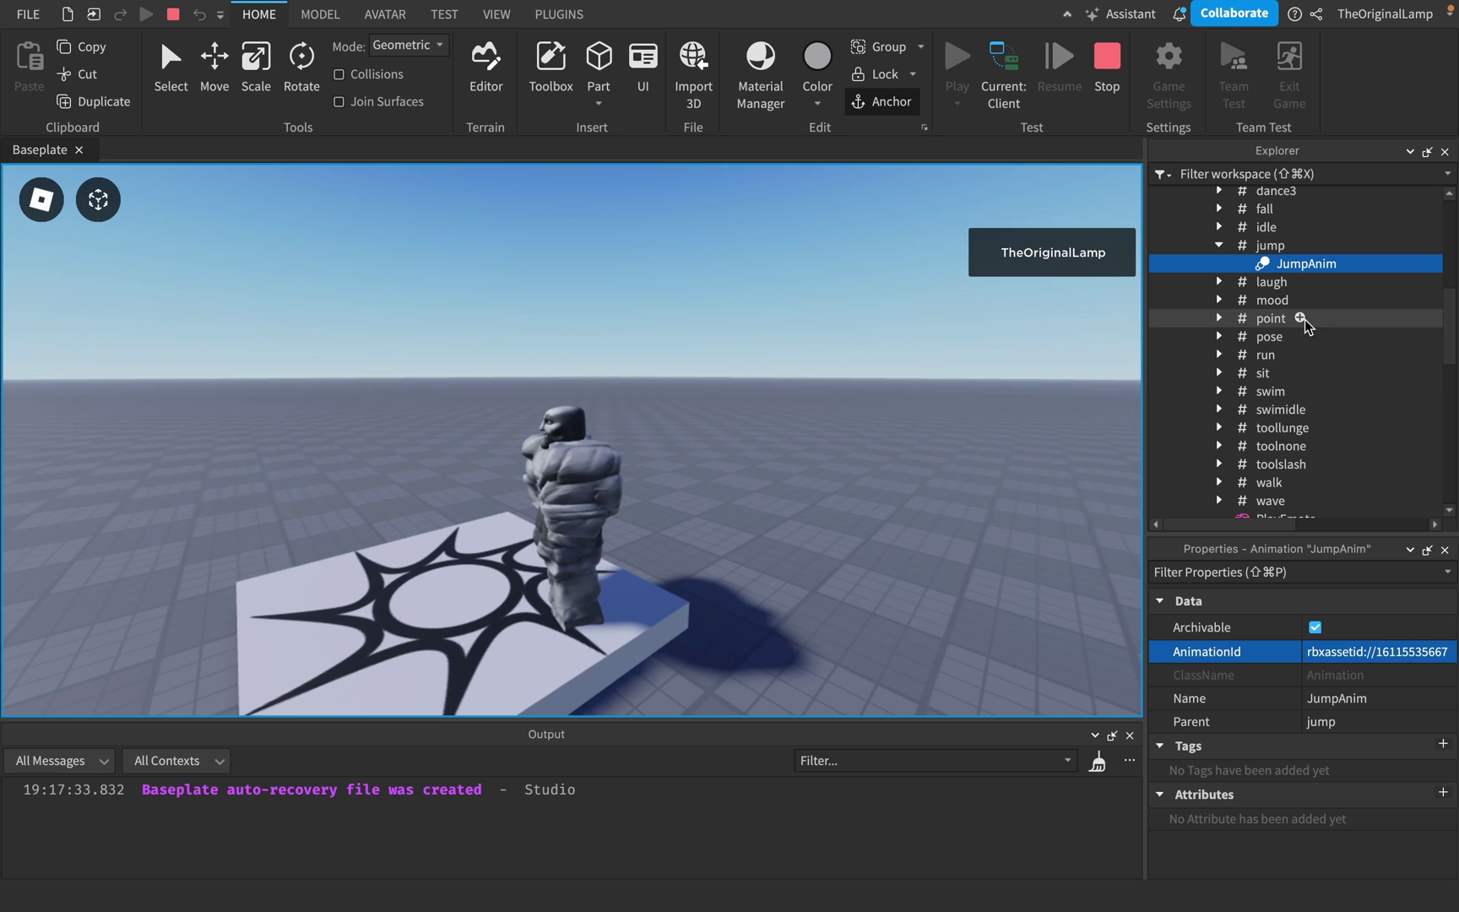
{"action": "scroll", "coordinate": [1306, 327], "scroll_direction": "up", "scroll_amount": 5}
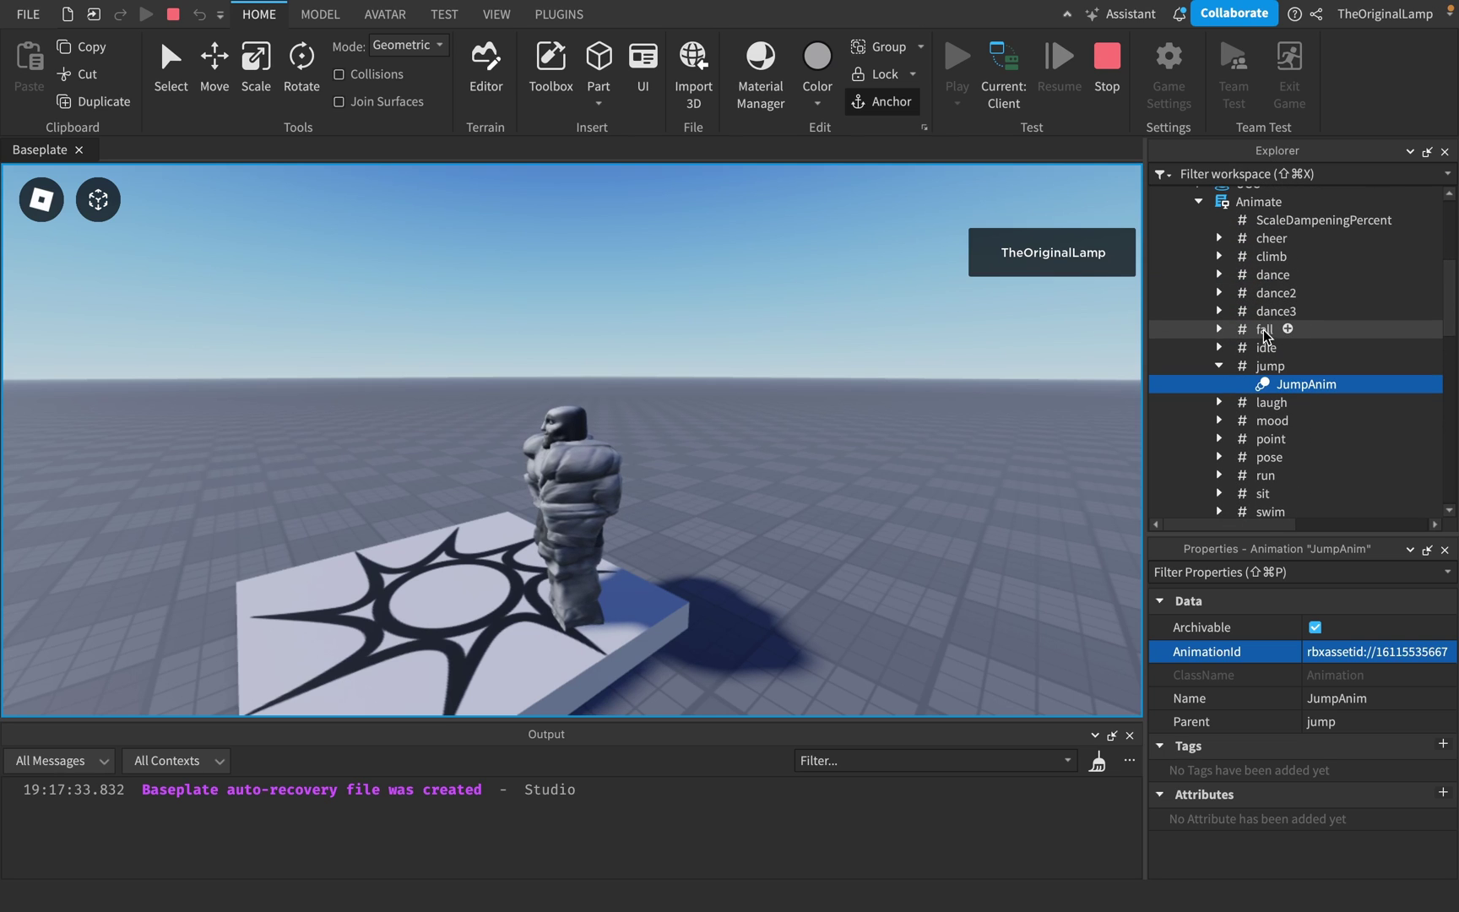
{"action": "left_click", "coordinate": [1219, 328]}
{"action": "left_click", "coordinate": [1300, 347]}
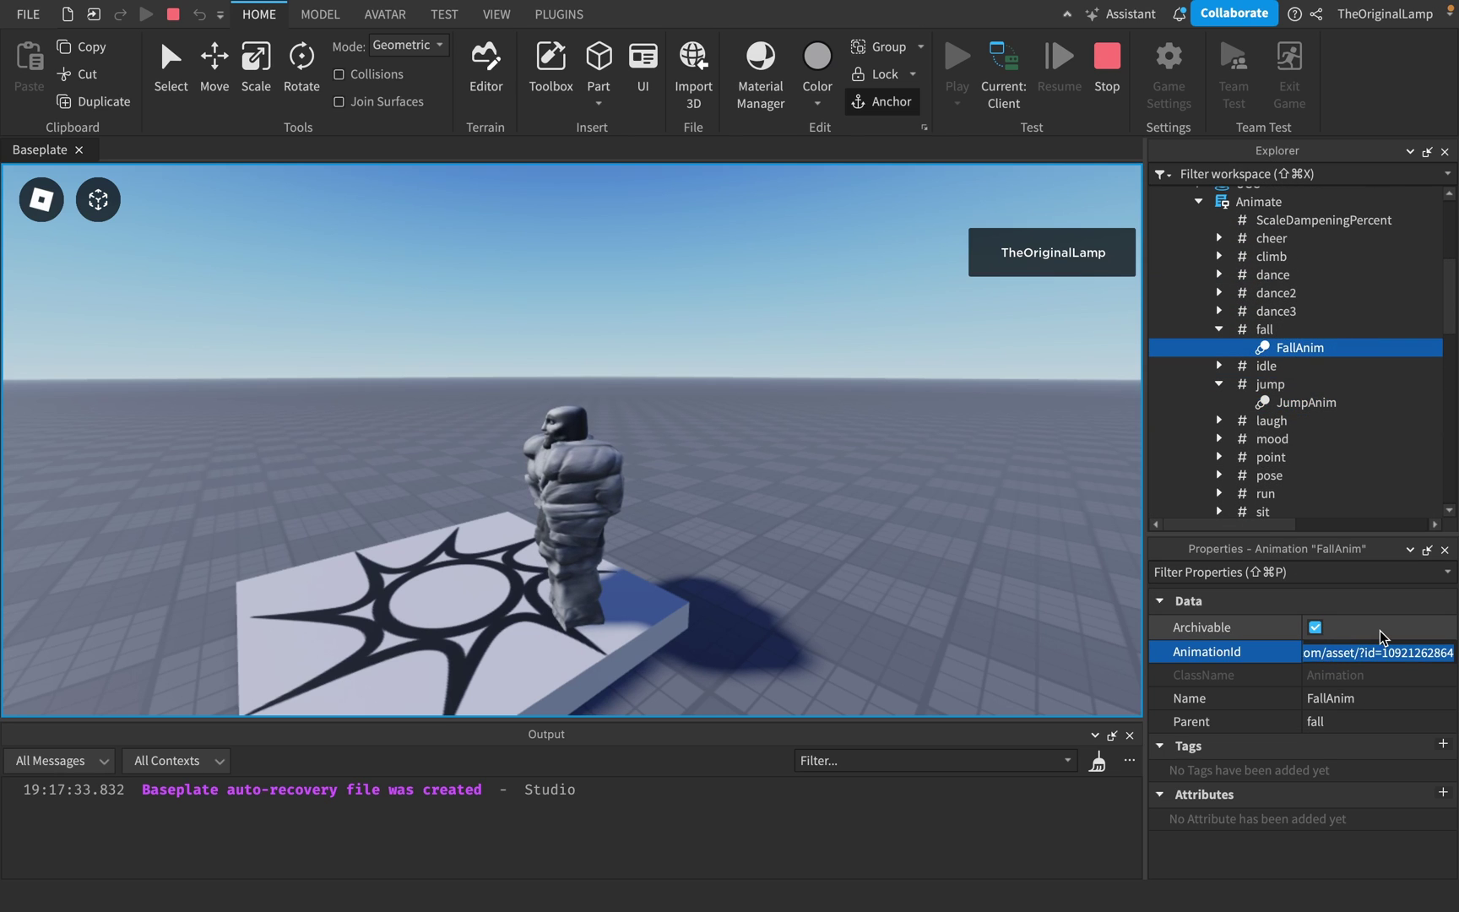
Jump repeatedly with the character and watch it from other angles to test the replaced fall animation.
{"action": "key", "text": "space"}
{"action": "key", "text": "space"}
{"action": "key", "text": "space"}
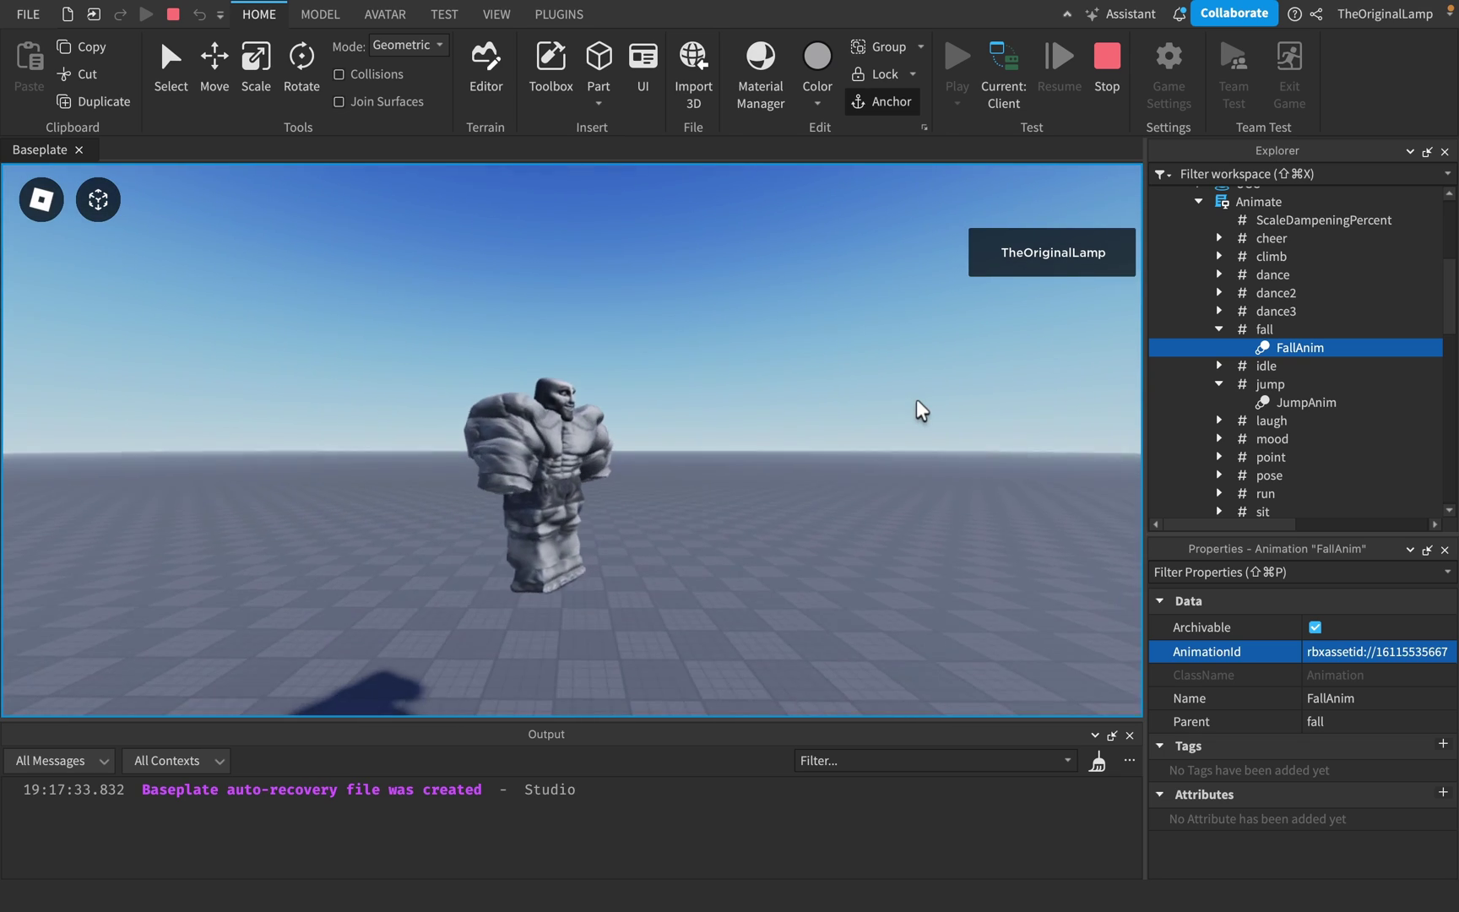
{"action": "key", "text": "space"}
{"action": "key", "text": "space"}
{"action": "key", "text": "space"}
{"action": "right_click_drag", "start_coordinate": [922, 410], "coordinate": [922, 411]}
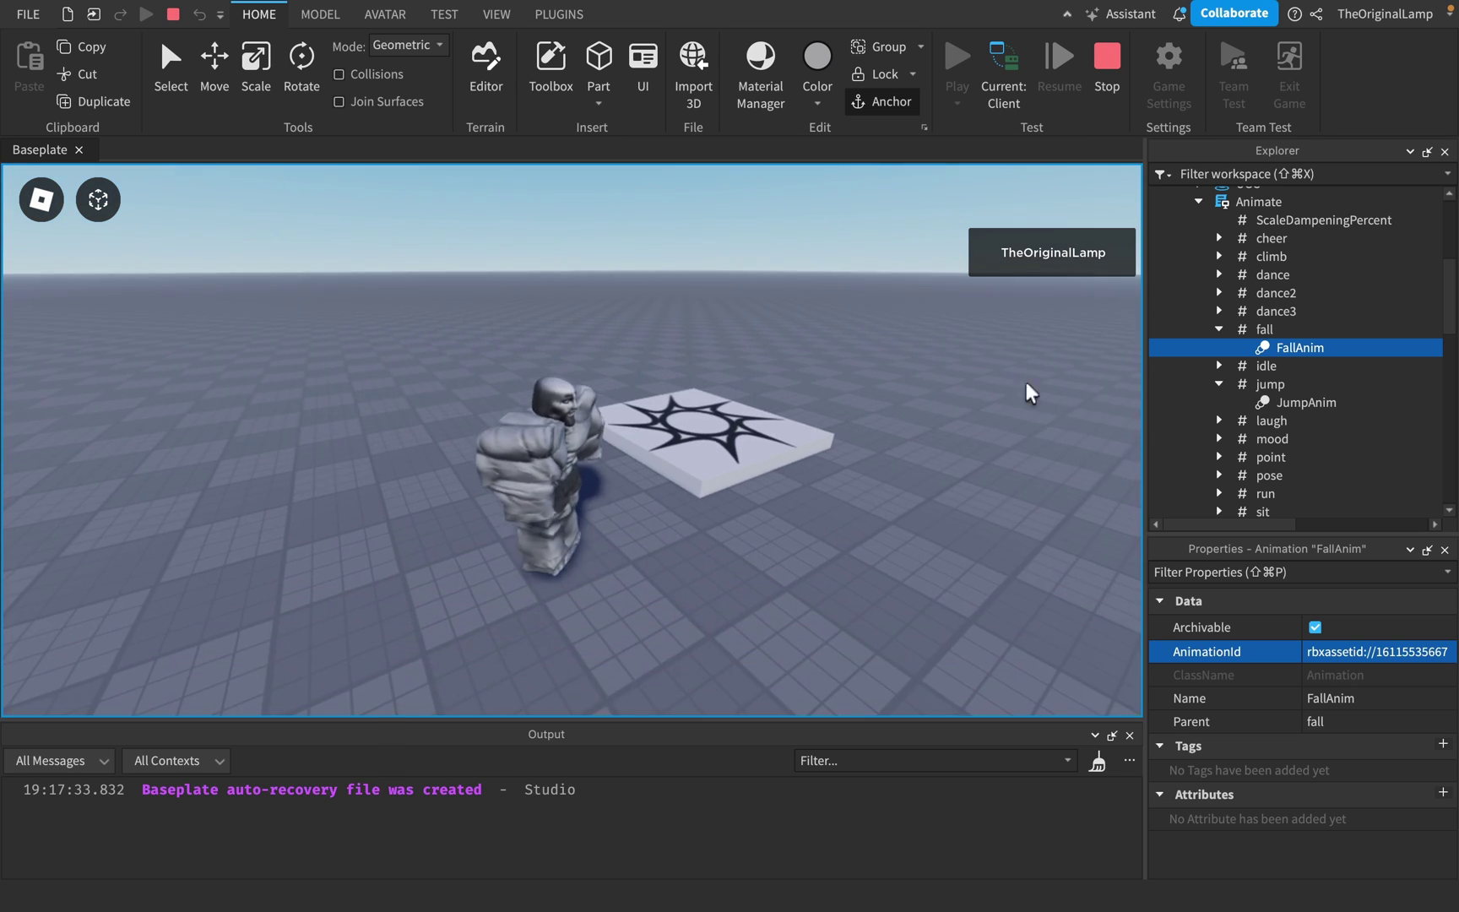
Open the Animate script, read through its animation tables, configuration functions and Animator track handling, and close it.
{"action": "double_click", "coordinate": [1252, 203]}
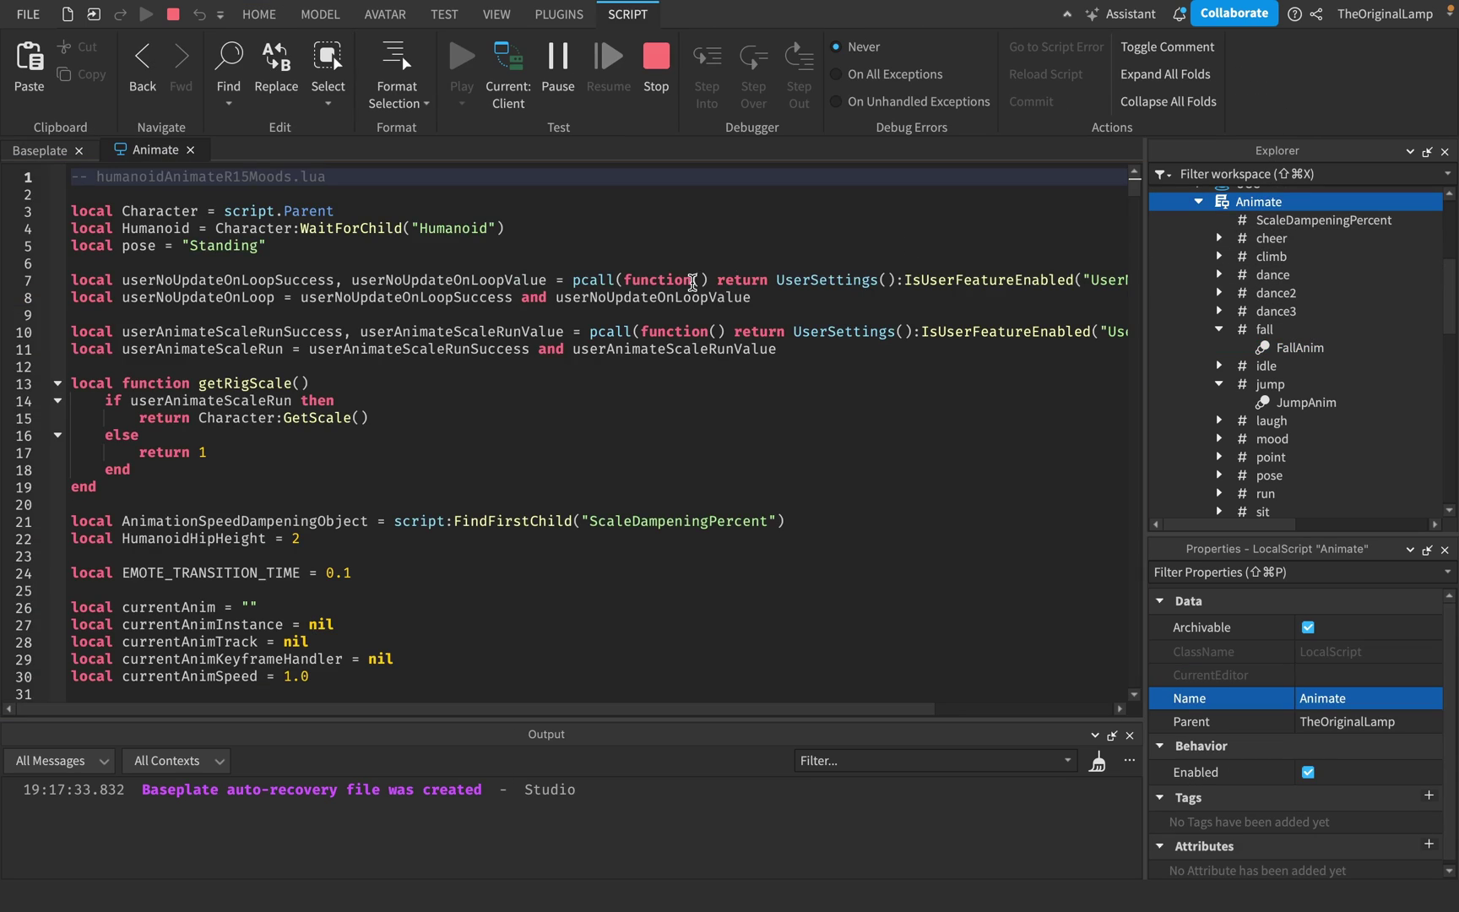
{"action": "scroll", "coordinate": [691, 281], "scroll_direction": "down", "scroll_amount": 12}
{"action": "scroll", "coordinate": [684, 385], "scroll_direction": "up", "scroll_amount": 7}
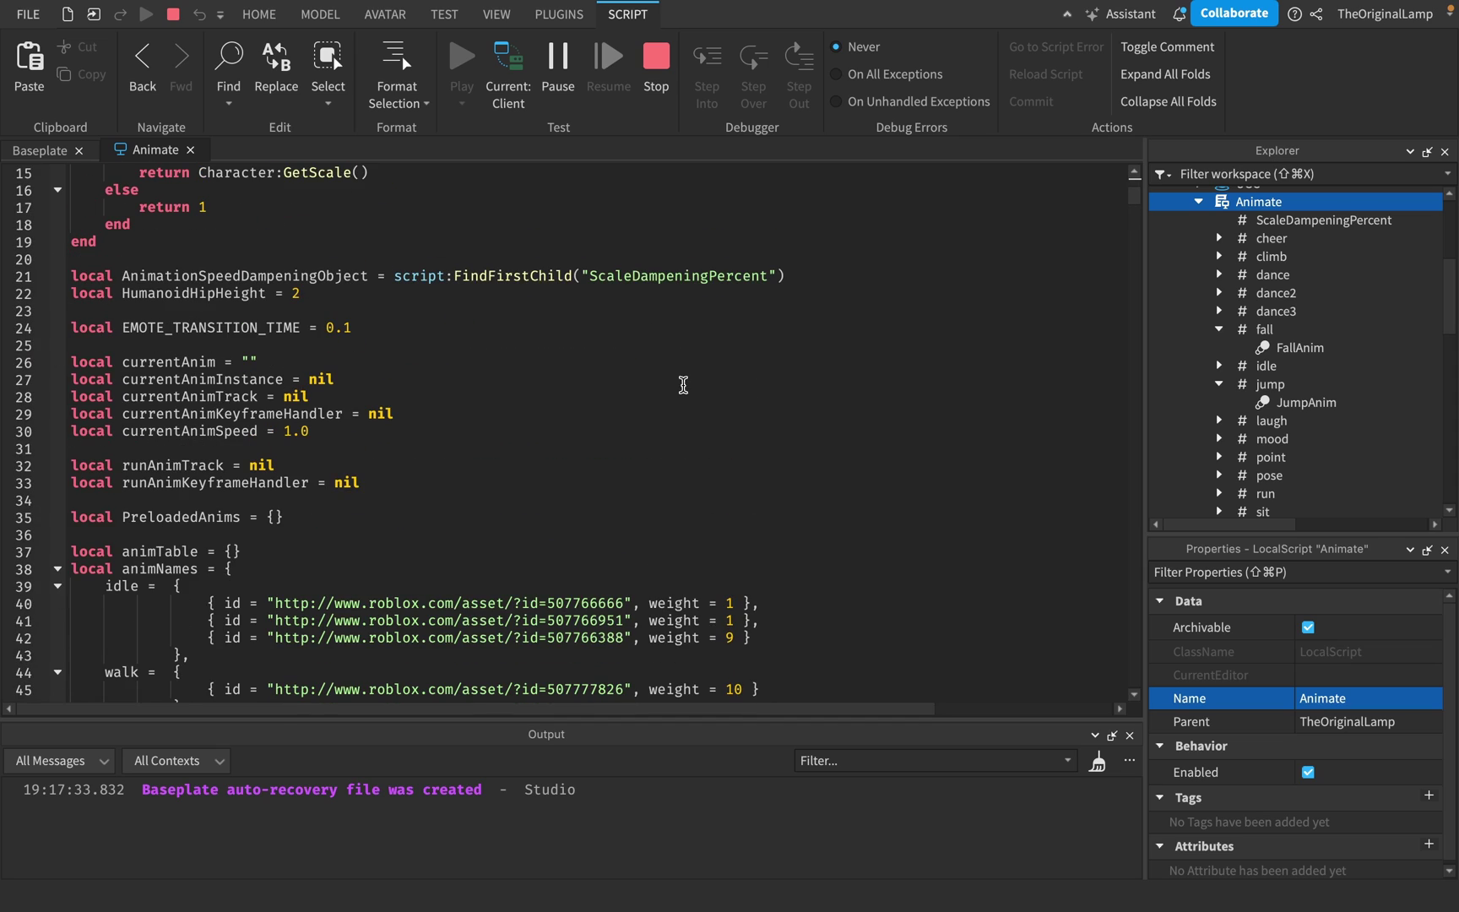
{"action": "scroll", "coordinate": [896, 400], "scroll_direction": "up", "scroll_amount": 3}
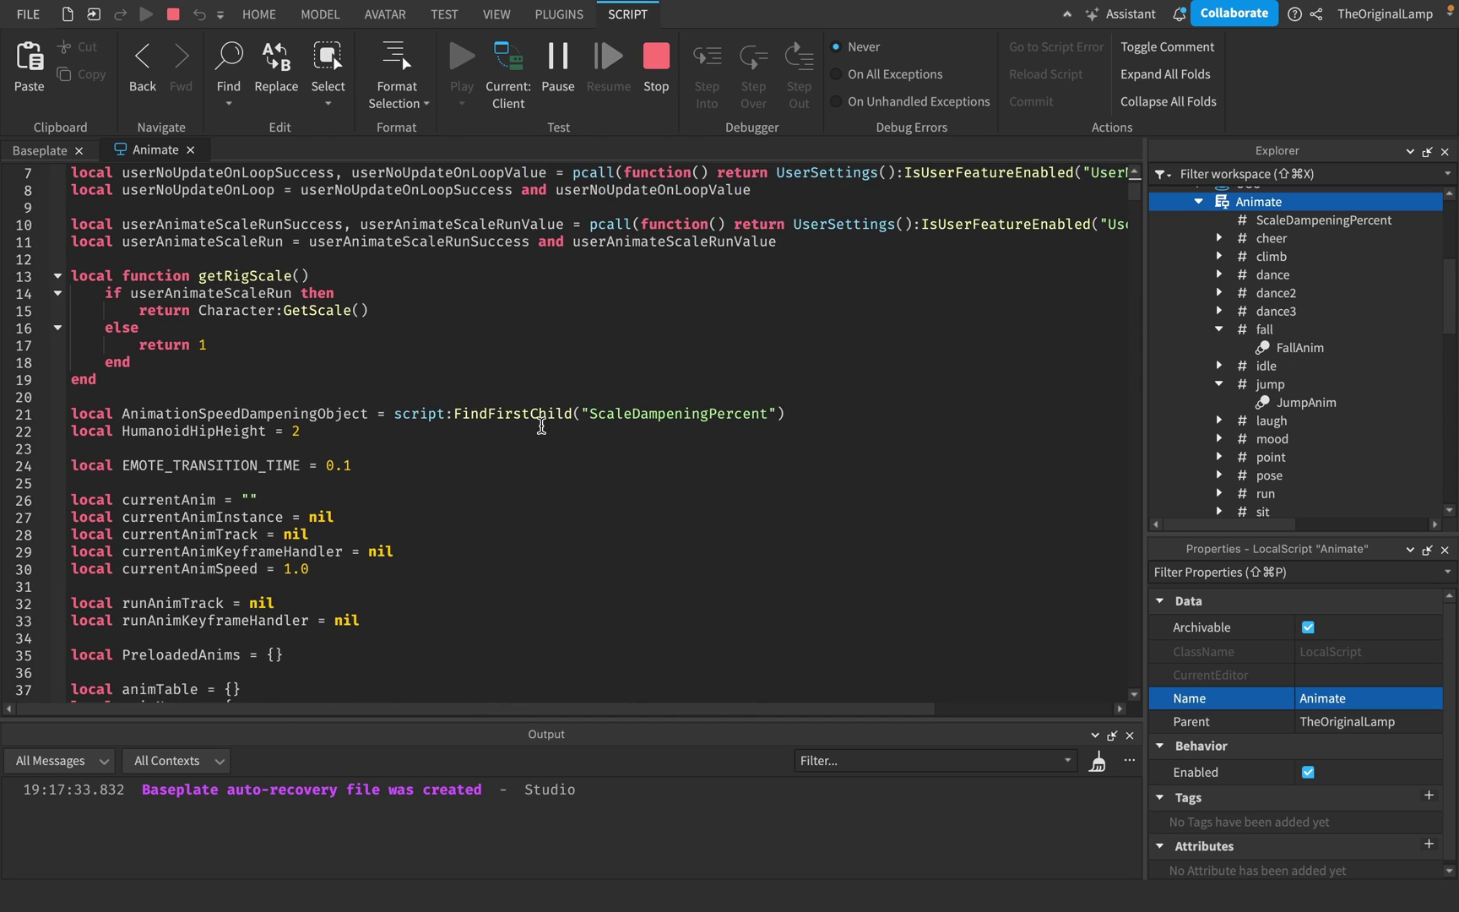
{"action": "scroll", "coordinate": [542, 427], "scroll_direction": "down", "scroll_amount": 20}
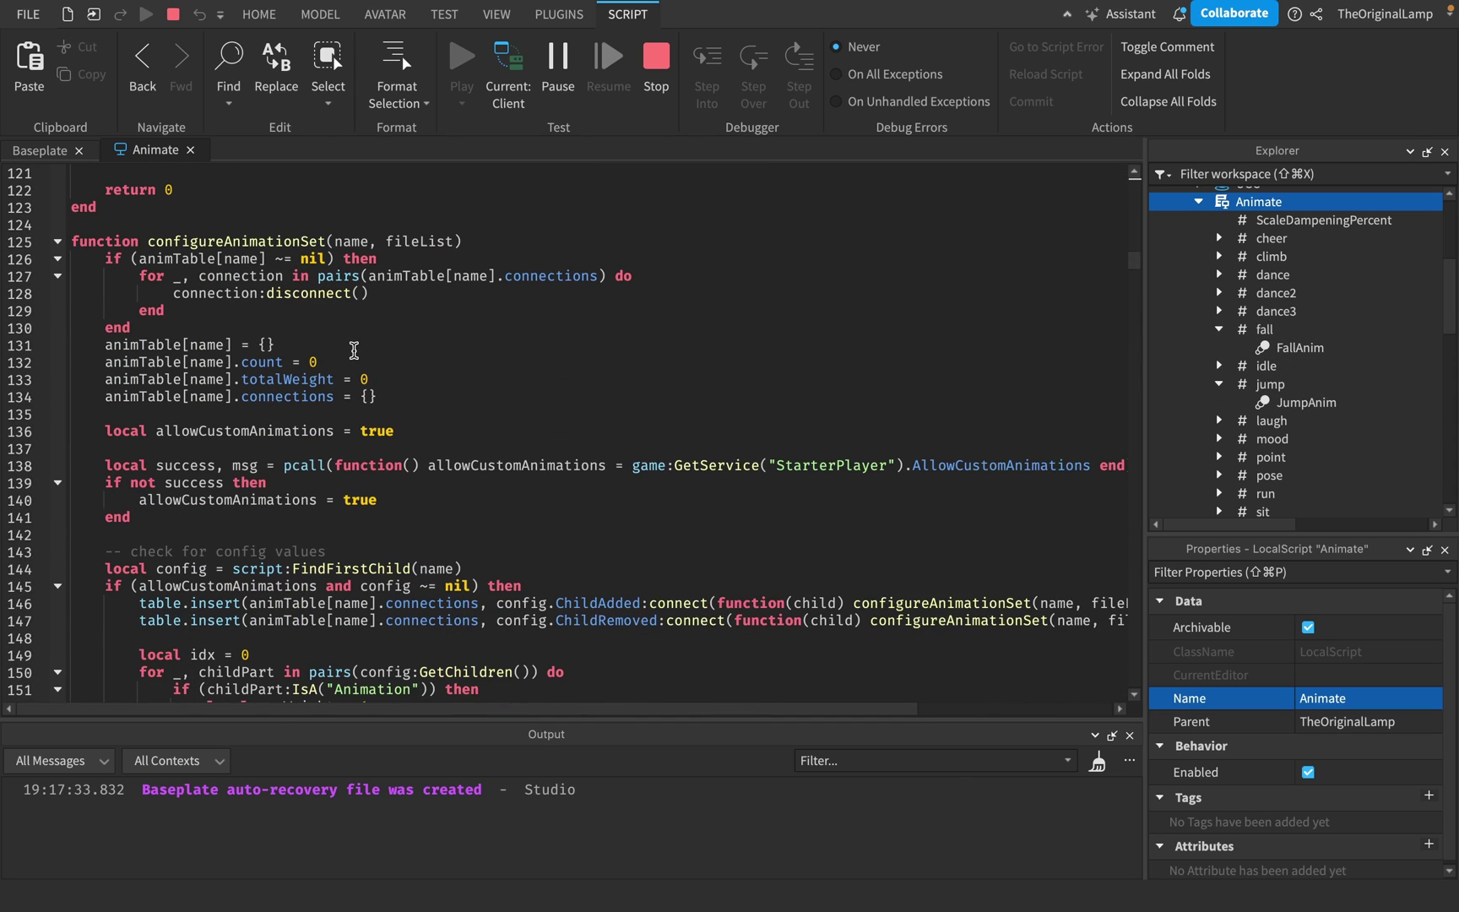
{"action": "scroll", "coordinate": [354, 349], "scroll_direction": "down", "scroll_amount": 20}
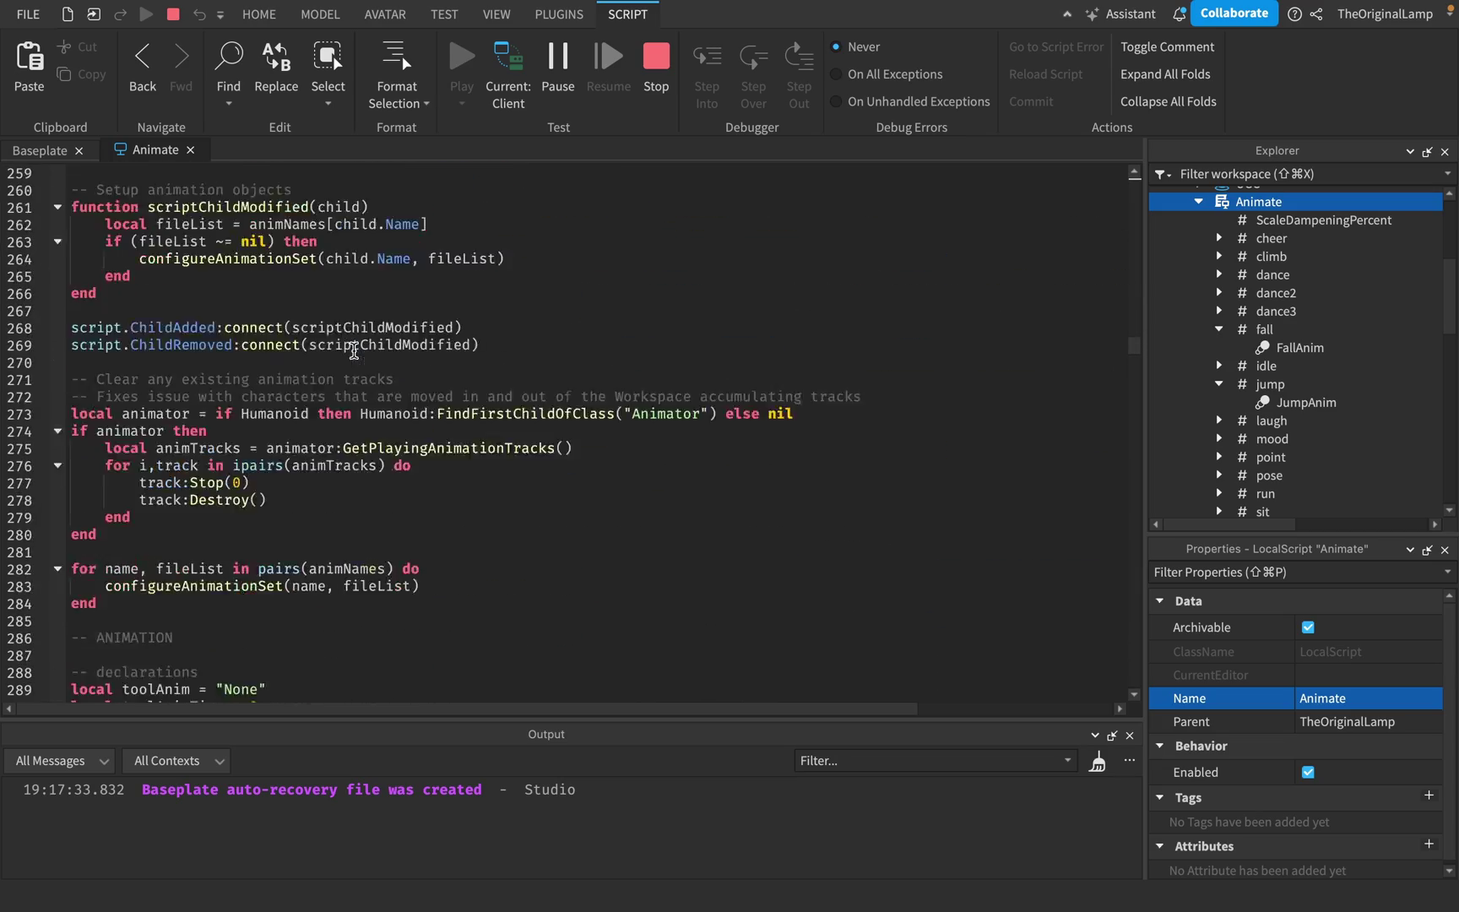
{"action": "scroll", "coordinate": [354, 349], "scroll_direction": "down", "scroll_amount": 16}
{"action": "scroll", "coordinate": [353, 350], "scroll_direction": "up", "scroll_amount": 8}
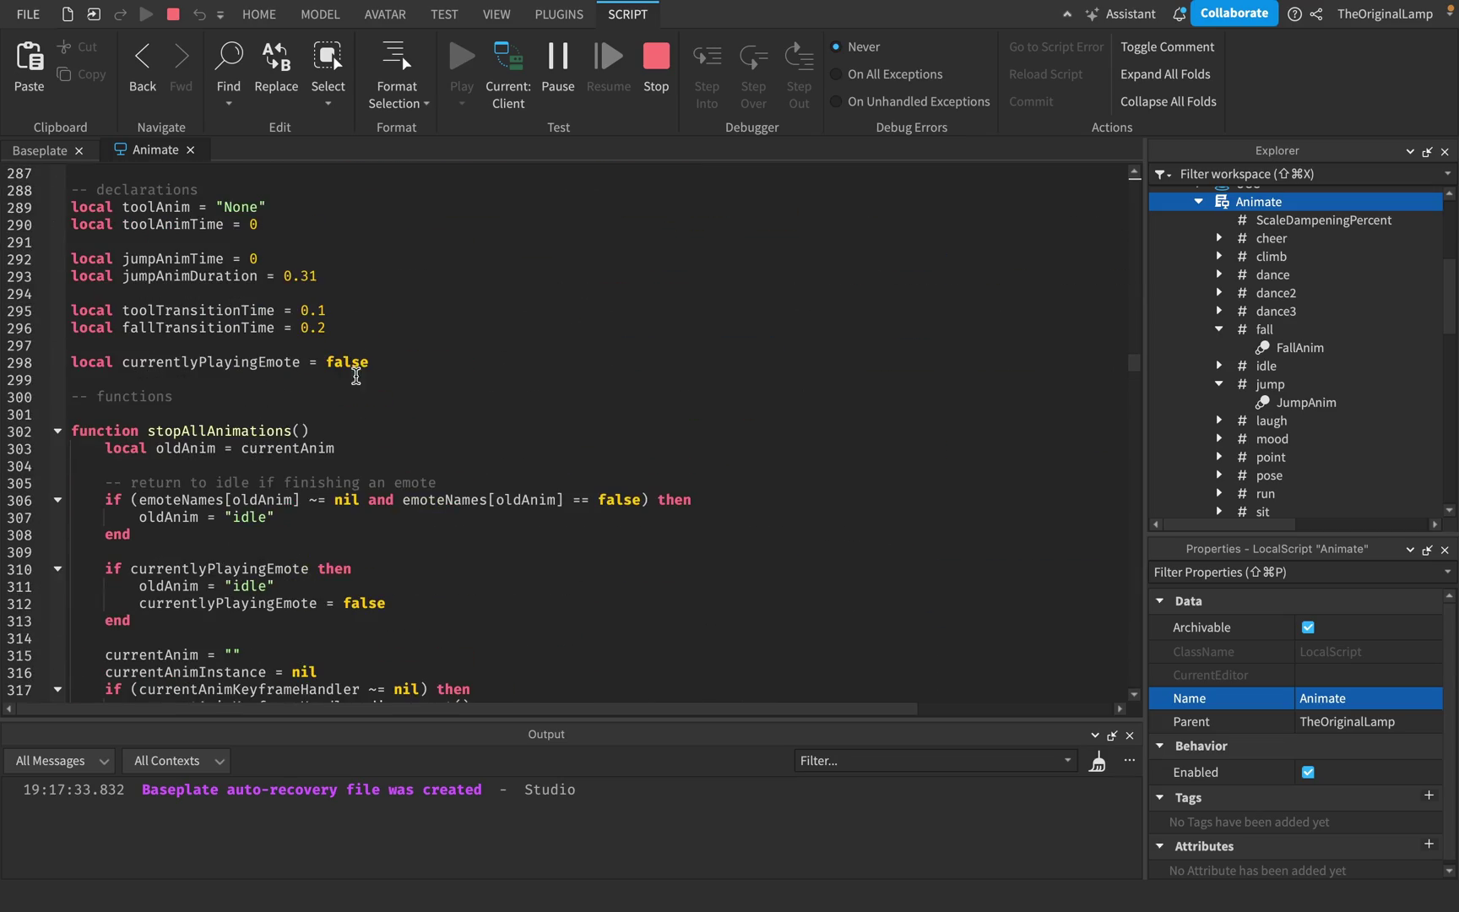
{"action": "scroll", "coordinate": [373, 417], "scroll_direction": "up", "scroll_amount": 20}
{"action": "scroll", "coordinate": [373, 417], "scroll_direction": "down", "scroll_amount": 7}
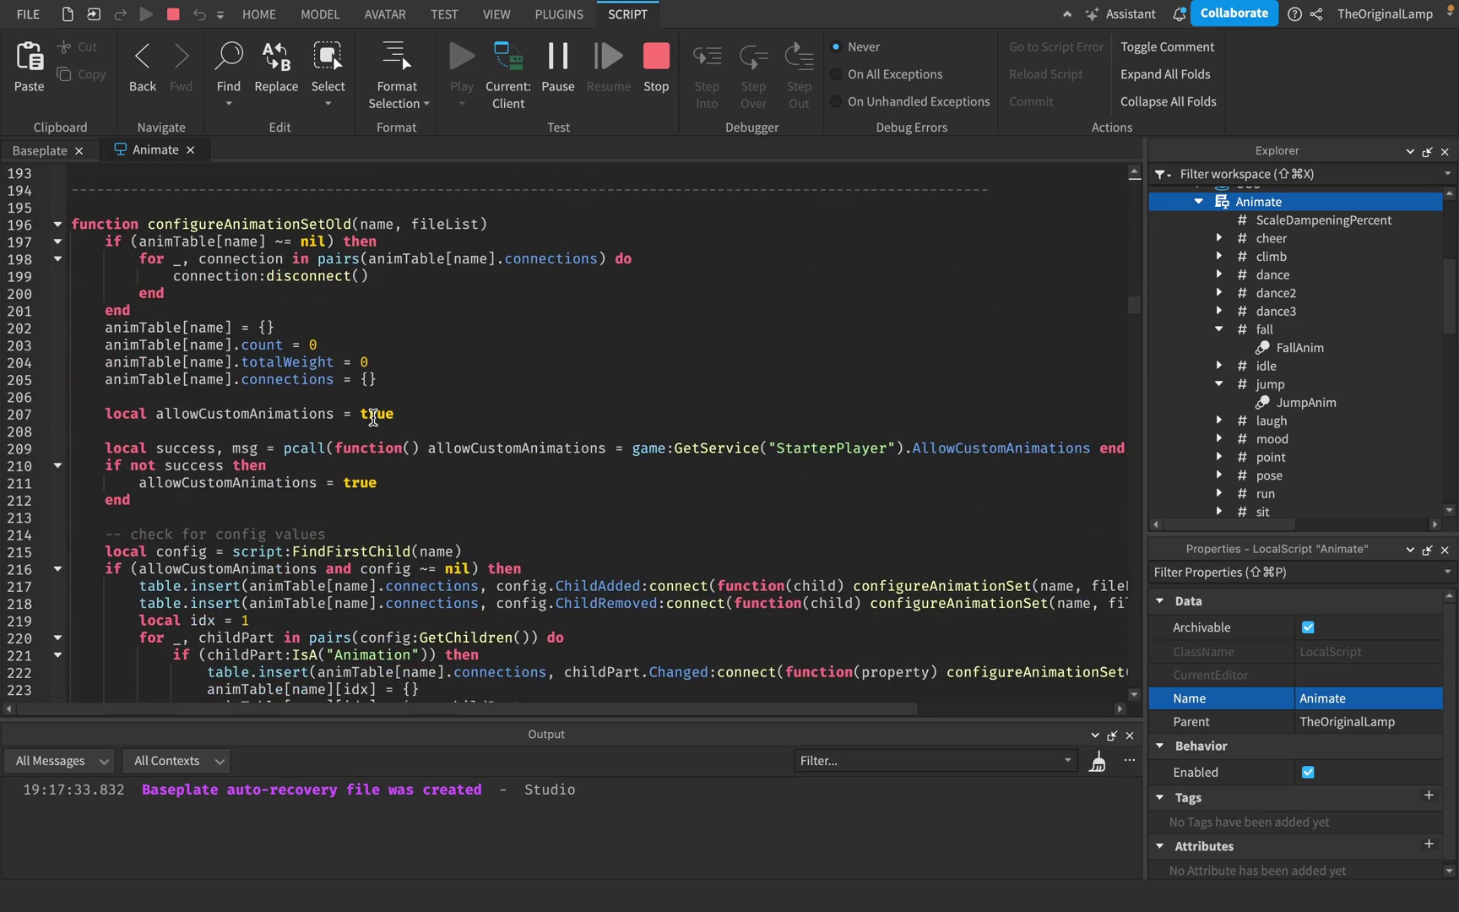
{"action": "scroll", "coordinate": [374, 417], "scroll_direction": "down", "scroll_amount": 6}
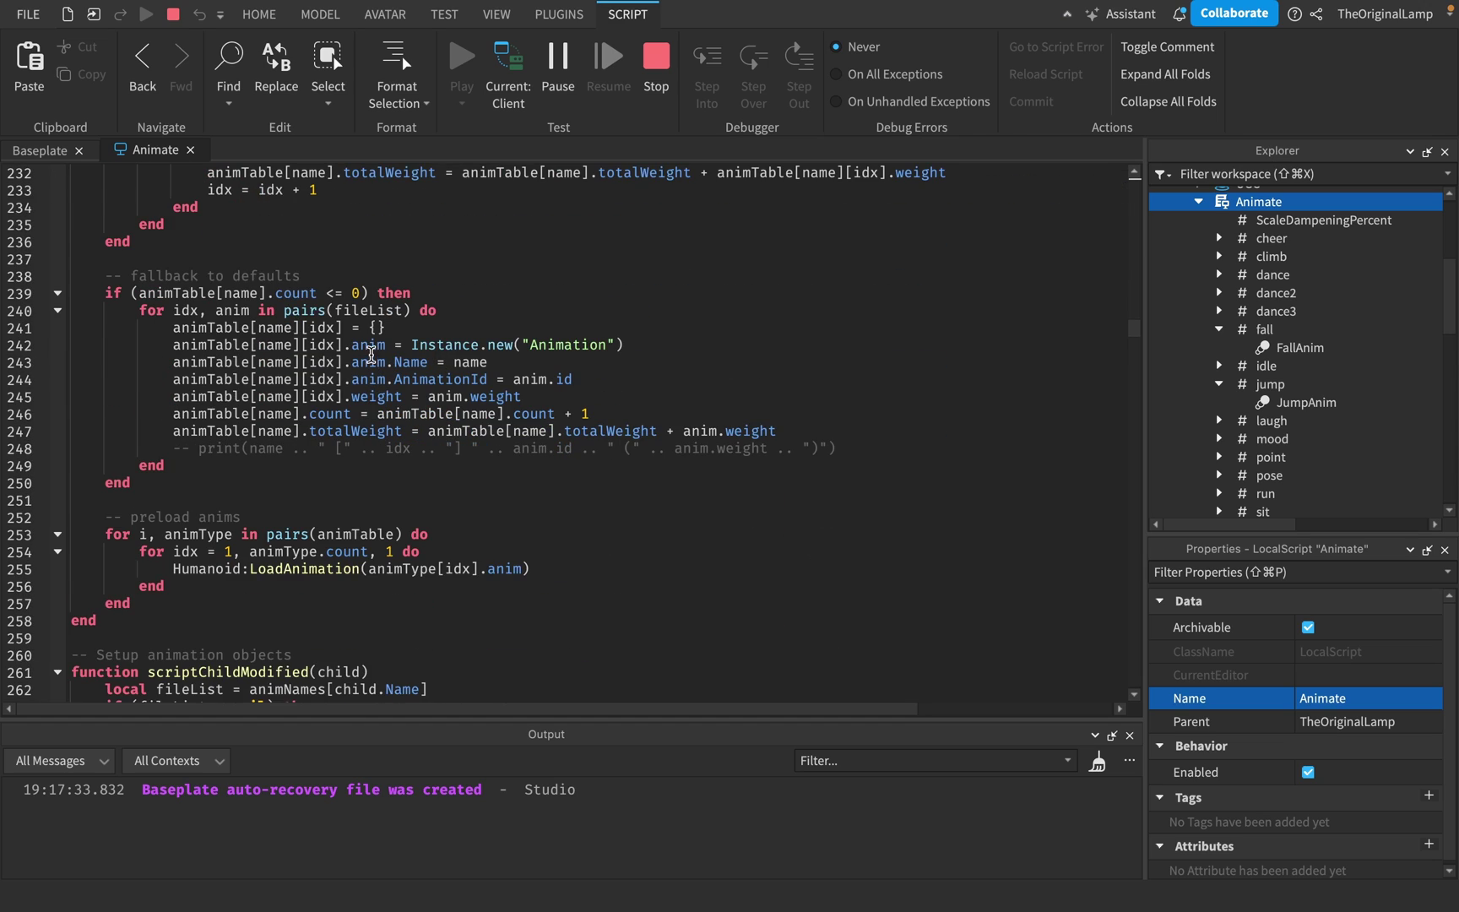
{"action": "scroll", "coordinate": [442, 485], "scroll_direction": "down", "scroll_amount": 9}
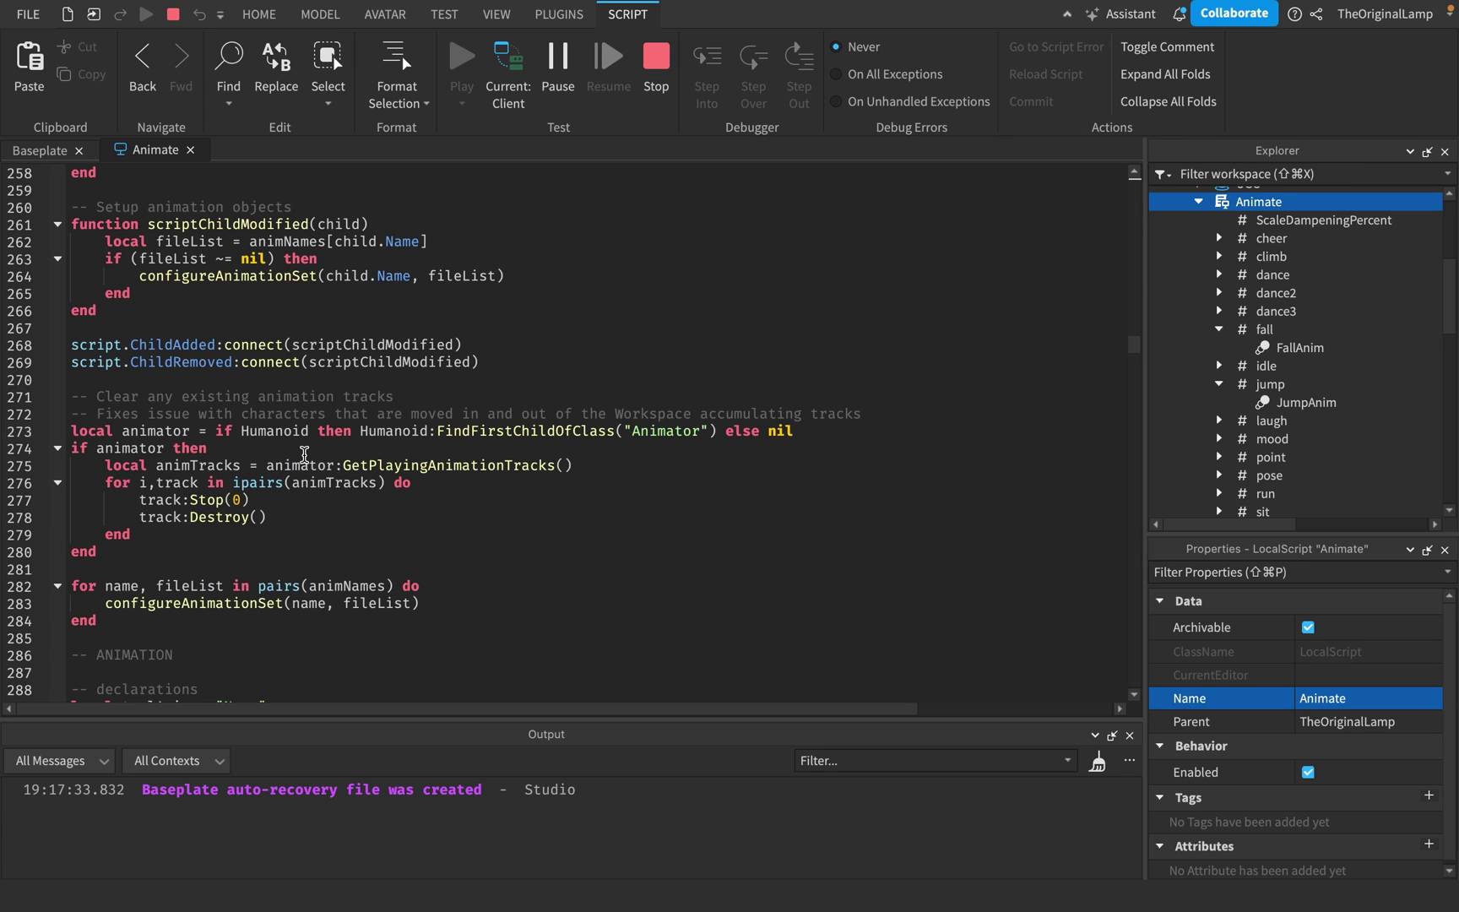
{"action": "left_click", "coordinate": [287, 464]}
{"action": "scroll", "coordinate": [287, 465], "scroll_direction": "up", "scroll_amount": 18}
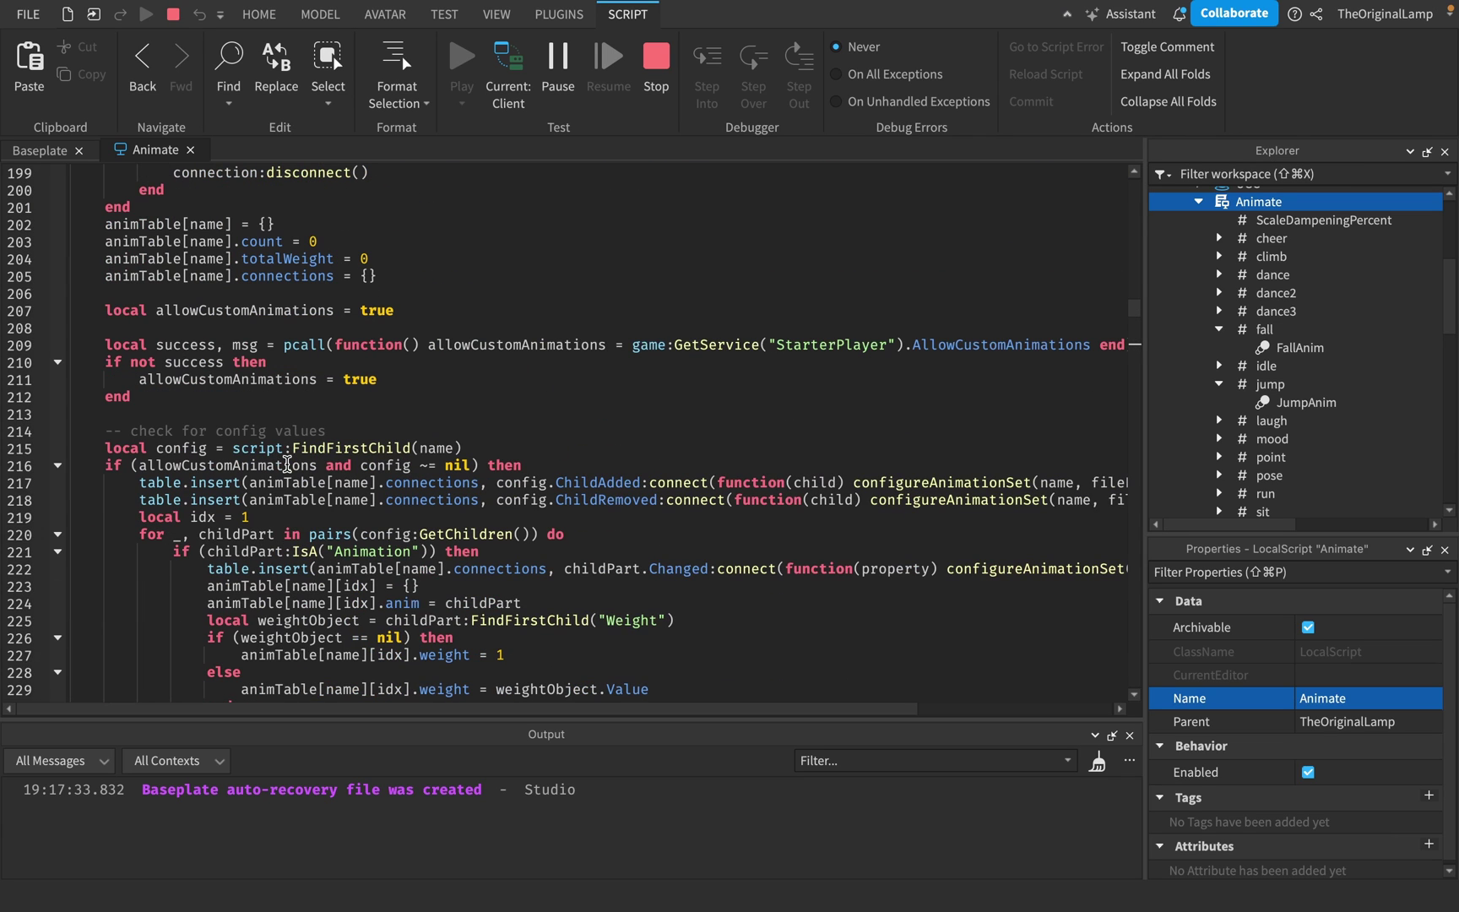
{"action": "left_click", "coordinate": [191, 151]}
Look through the character's children in Workspace and check the contents of HumanoidRootPart.
{"action": "scroll", "coordinate": [1199, 397], "scroll_direction": "up", "scroll_amount": 5}
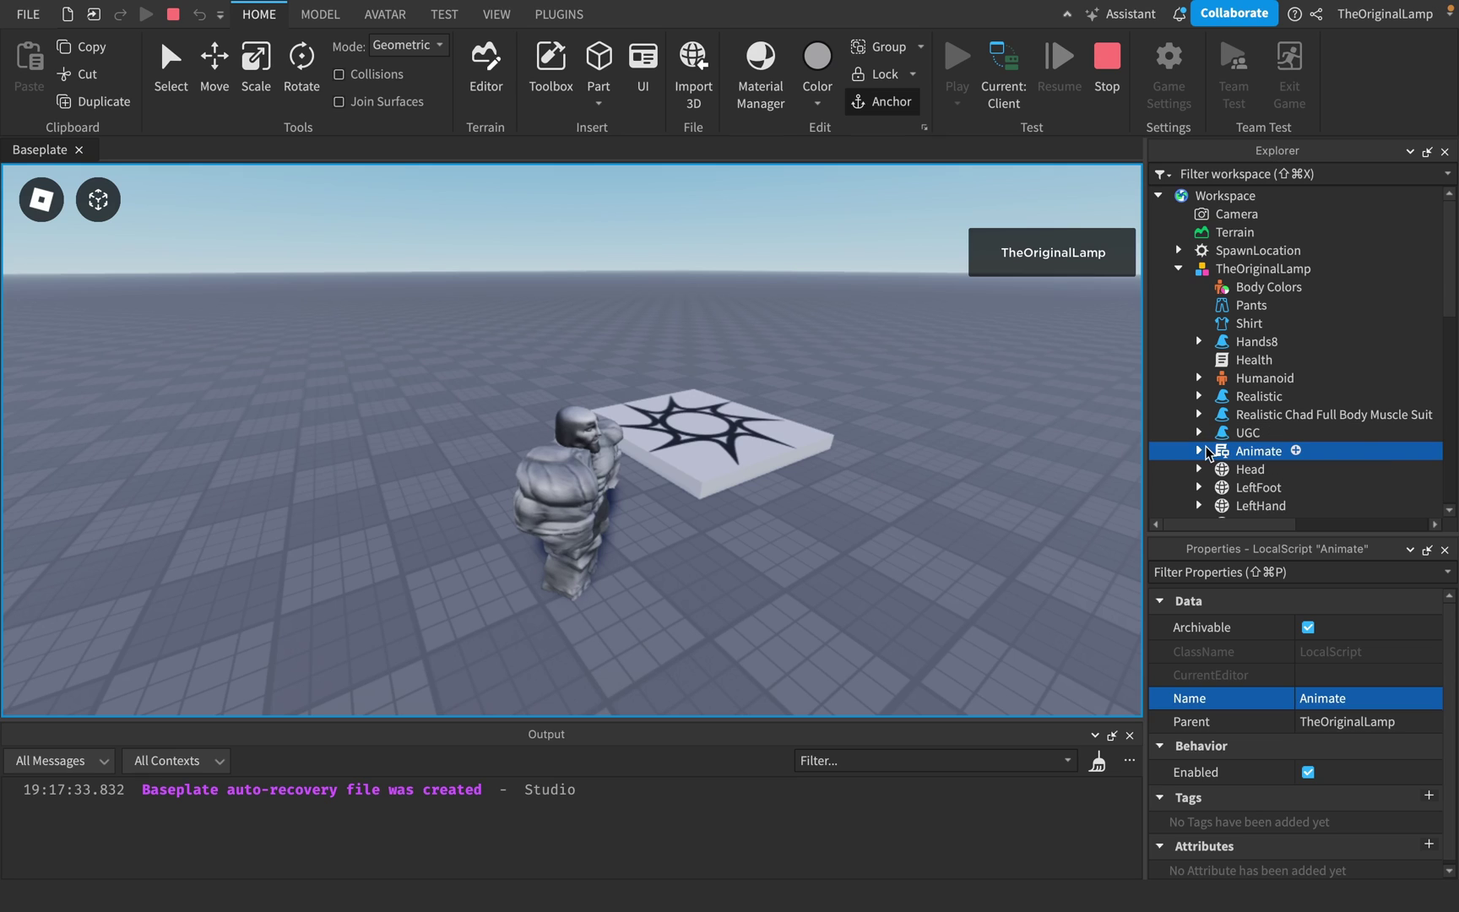
{"action": "scroll", "coordinate": [1208, 454], "scroll_direction": "down", "scroll_amount": 10}
{"action": "scroll", "coordinate": [1216, 439], "scroll_direction": "up", "scroll_amount": 10}
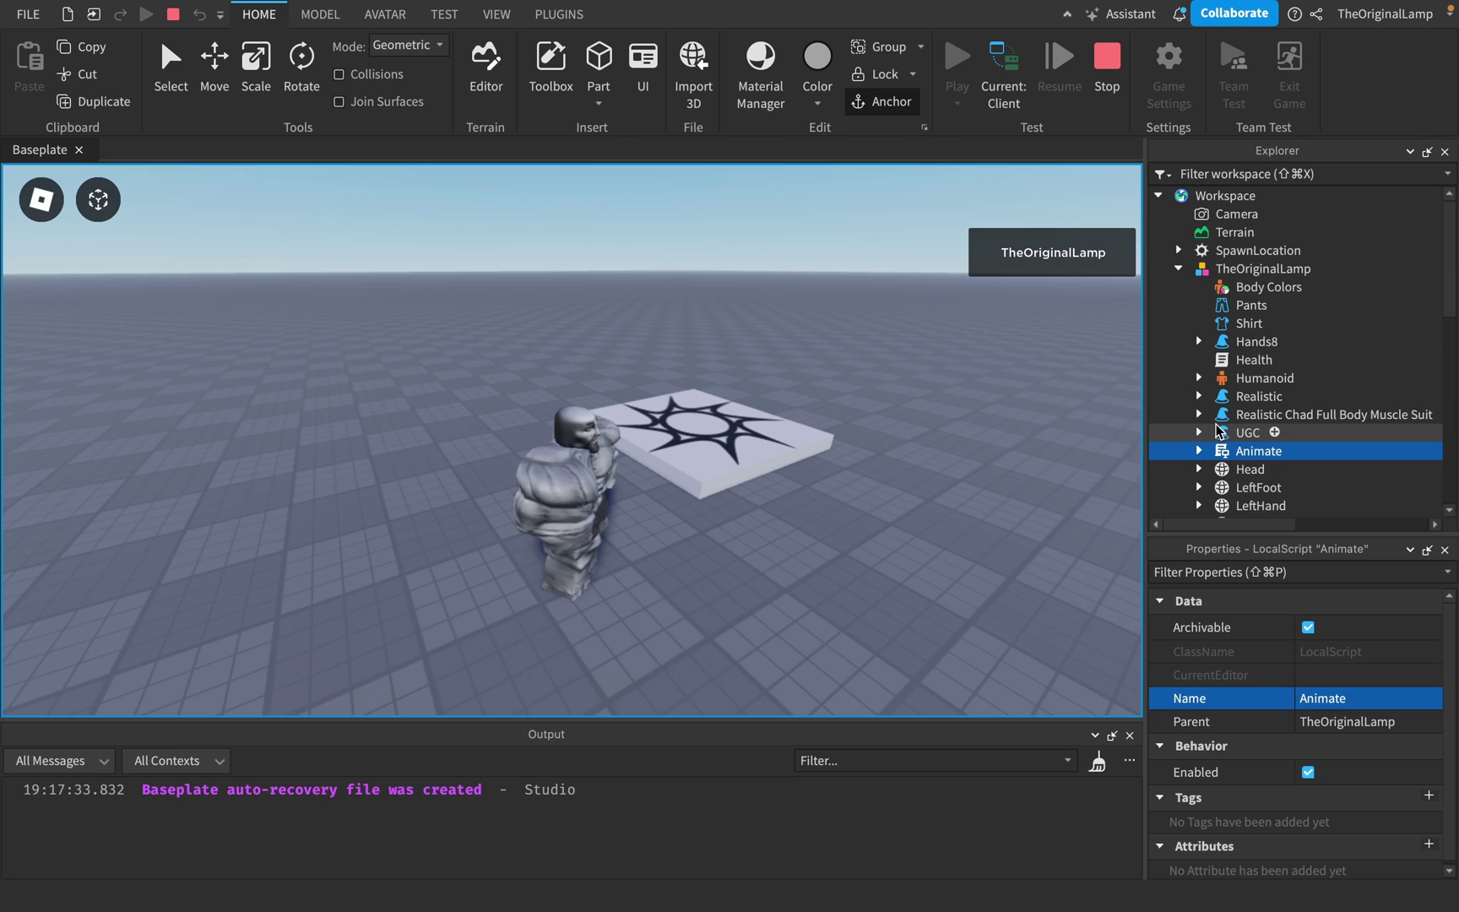
{"action": "scroll", "coordinate": [1217, 431], "scroll_direction": "down", "scroll_amount": 3}
{"action": "scroll", "coordinate": [1220, 318], "scroll_direction": "down", "scroll_amount": 4}
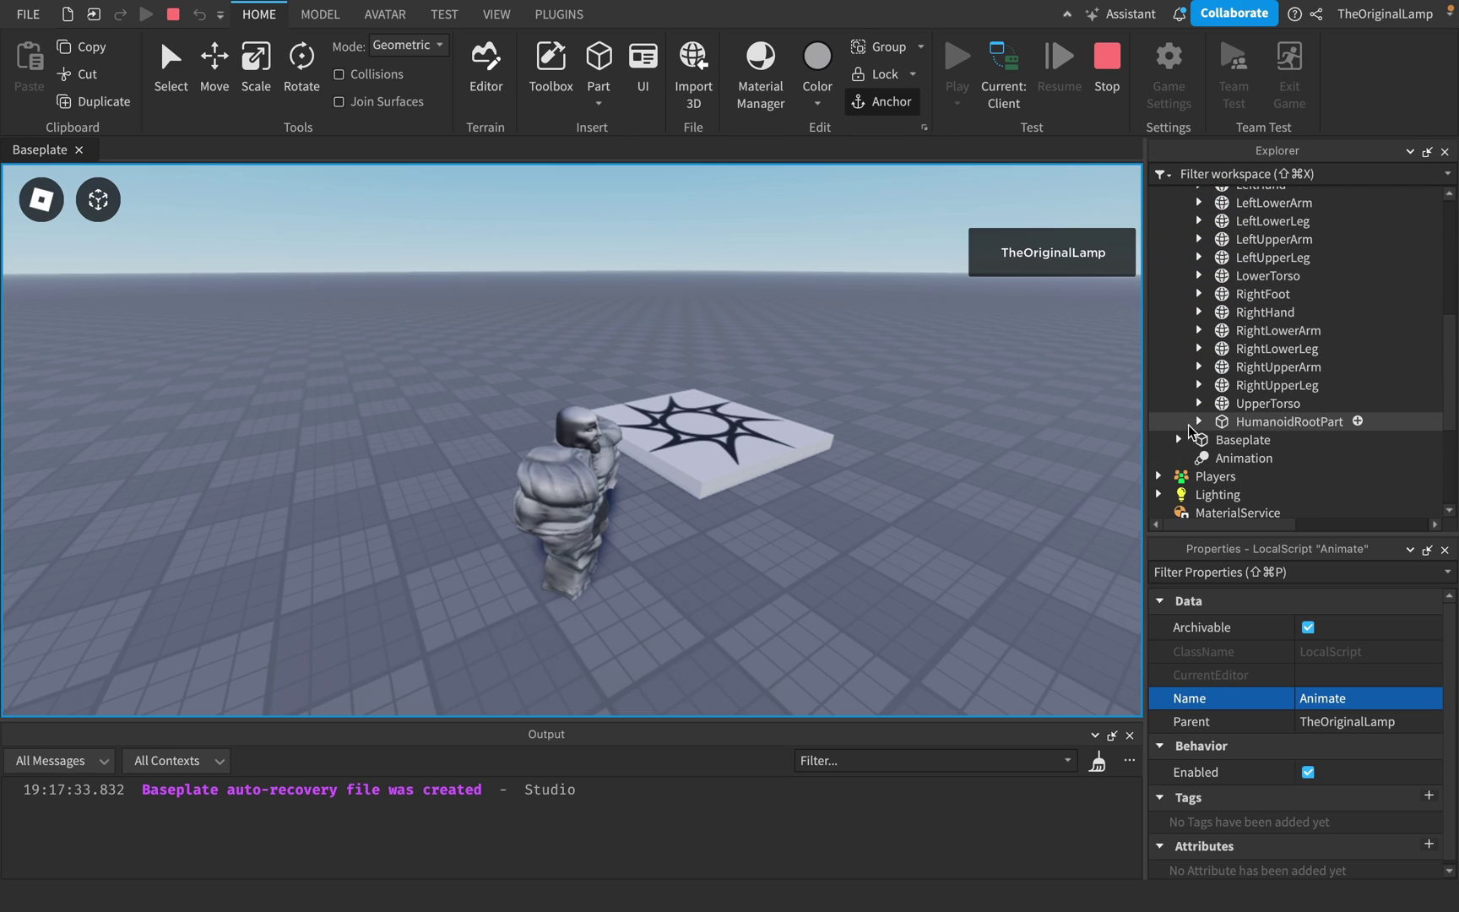
{"action": "scroll", "coordinate": [1194, 426], "scroll_direction": "down", "scroll_amount": 3}
{"action": "scroll", "coordinate": [1201, 427], "scroll_direction": "up", "scroll_amount": 3}
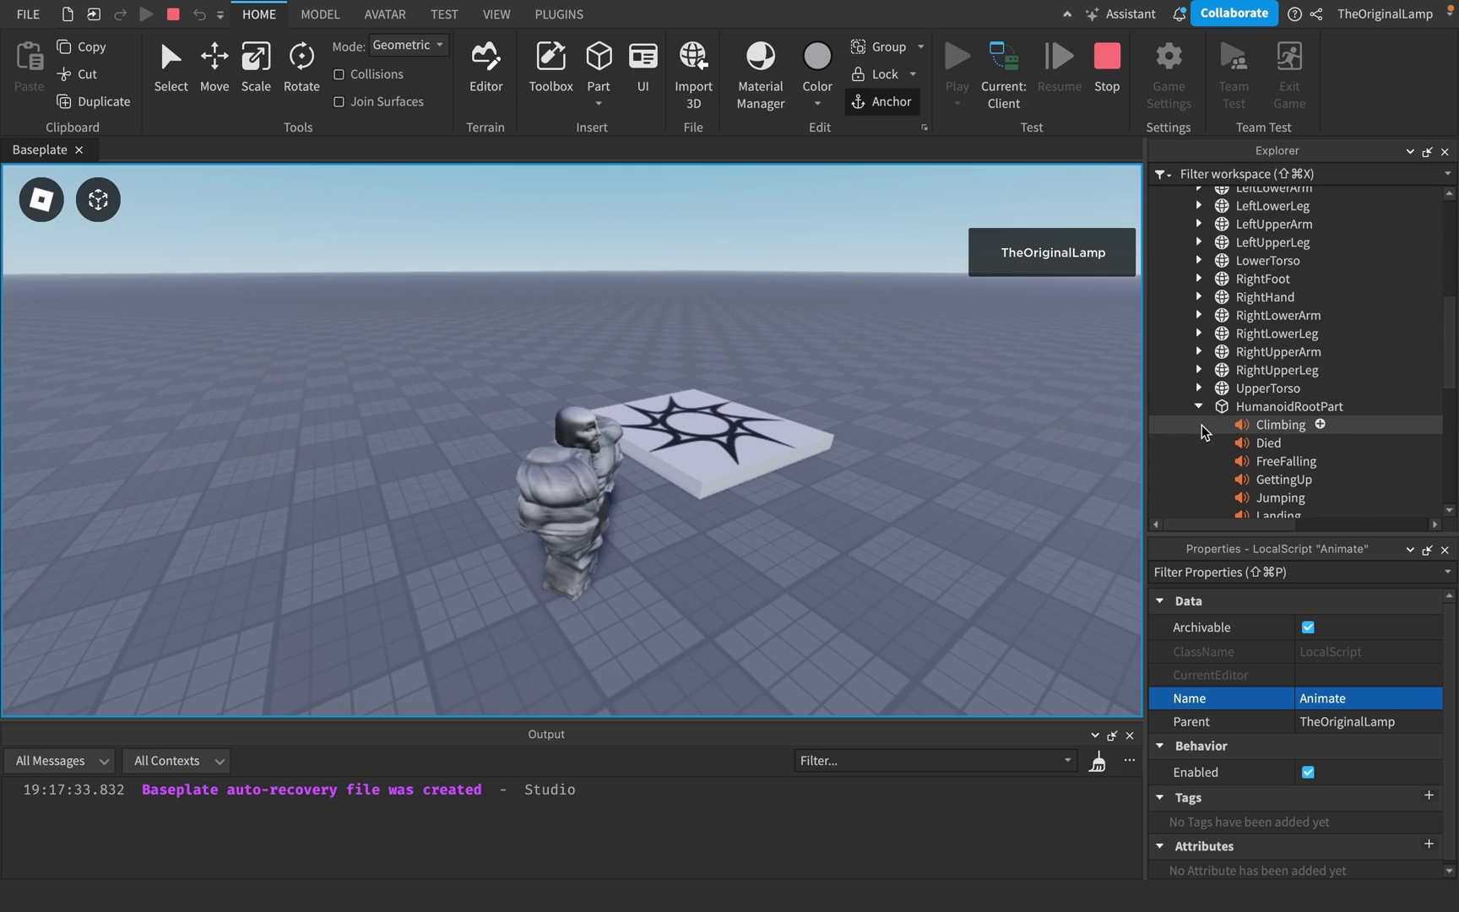
{"action": "left_click", "coordinate": [1199, 406]}
Expand the character's Humanoid, inspect the Animator's properties, and collapse the Humanoid again.
{"action": "scroll", "coordinate": [1207, 405], "scroll_direction": "up", "scroll_amount": 1}
{"action": "scroll", "coordinate": [1209, 411], "scroll_direction": "up", "scroll_amount": 4}
{"action": "left_click", "coordinate": [1199, 306]}
{"action": "scroll", "coordinate": [1283, 435], "scroll_direction": "down", "scroll_amount": 1}
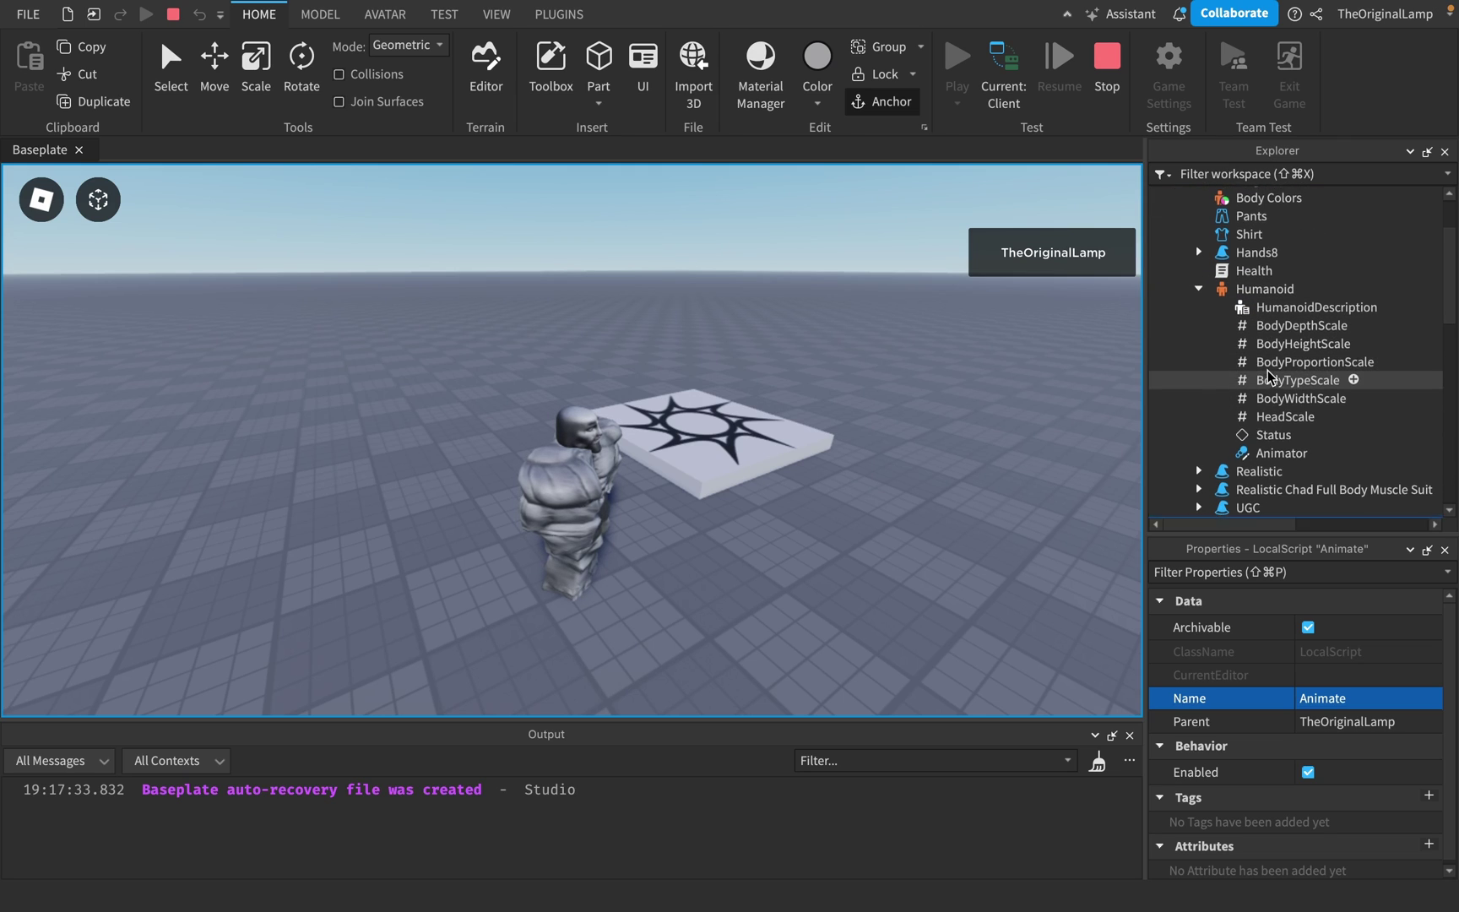
{"action": "left_click", "coordinate": [1284, 443]}
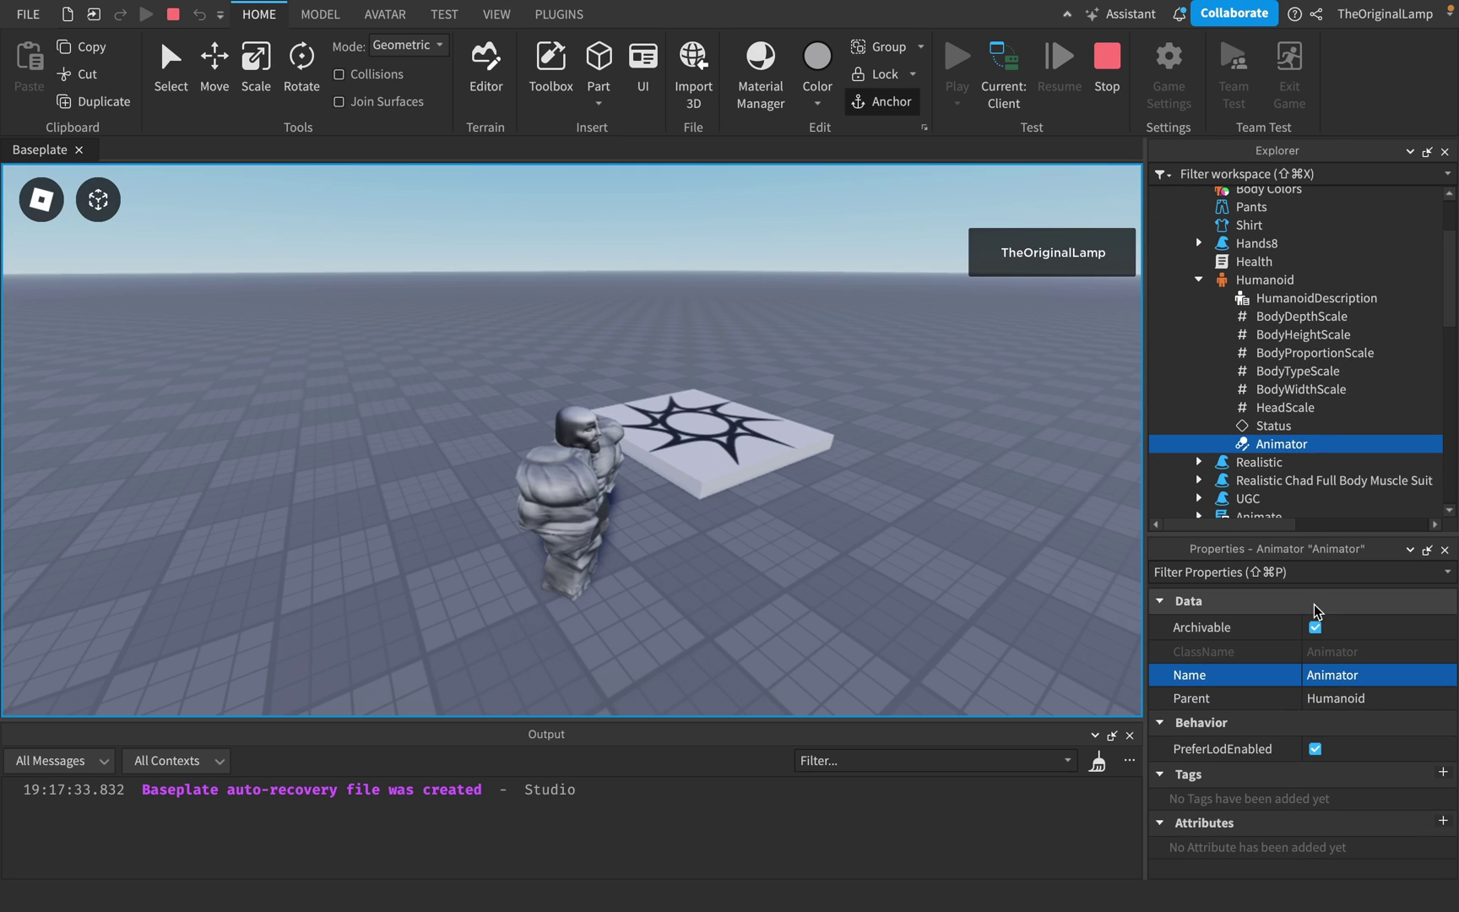
{"action": "left_click", "coordinate": [1200, 279]}
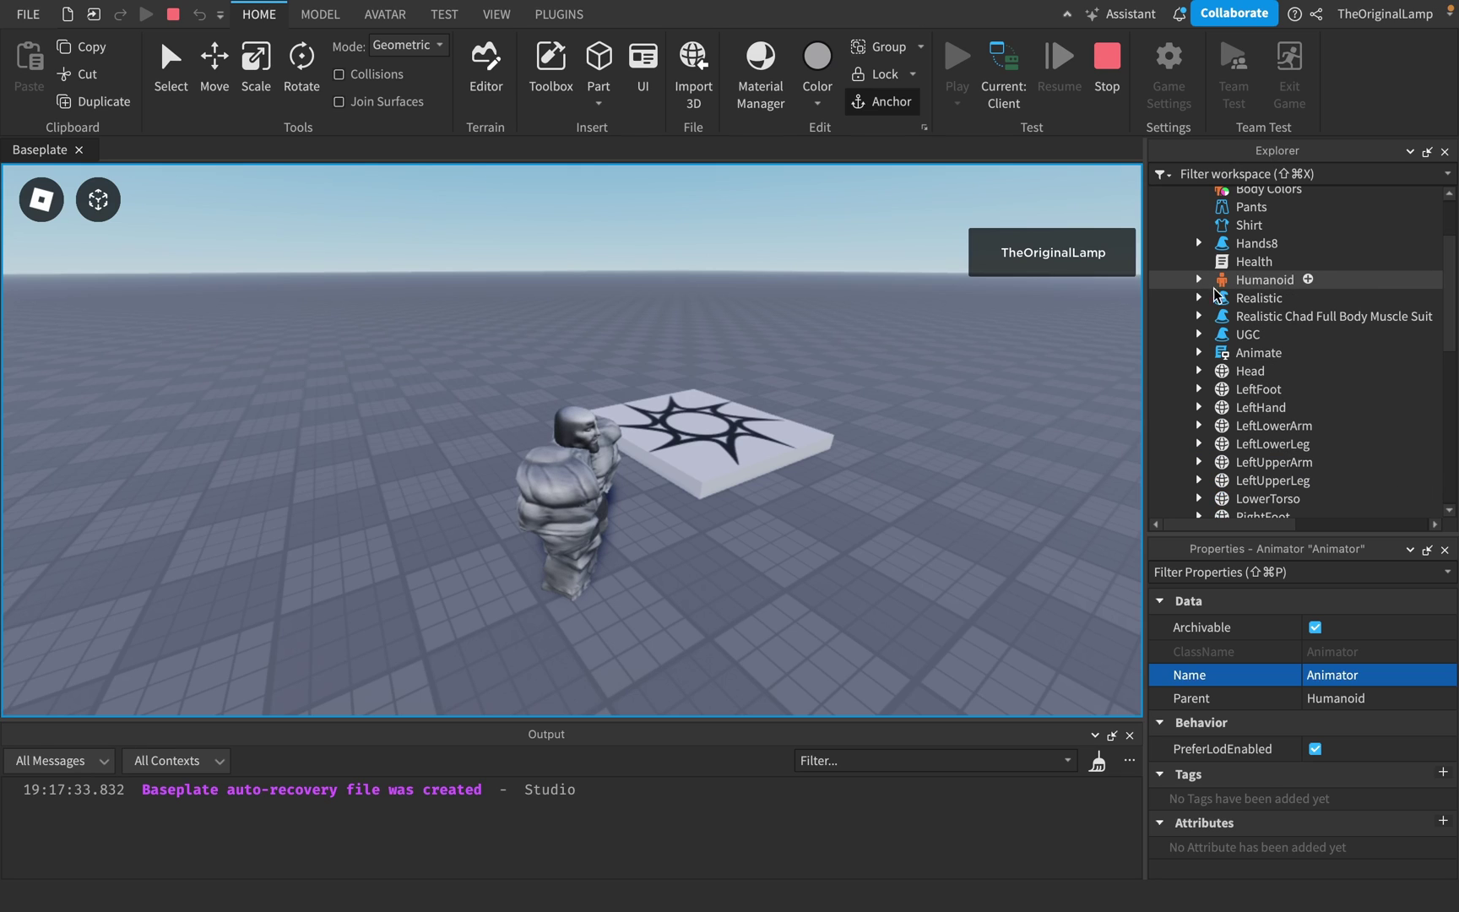
Review the character's children in Workspace, including the contents of its Humanoid, and collapse the character model.
{"action": "scroll", "coordinate": [1205, 304], "scroll_direction": "down", "scroll_amount": 2}
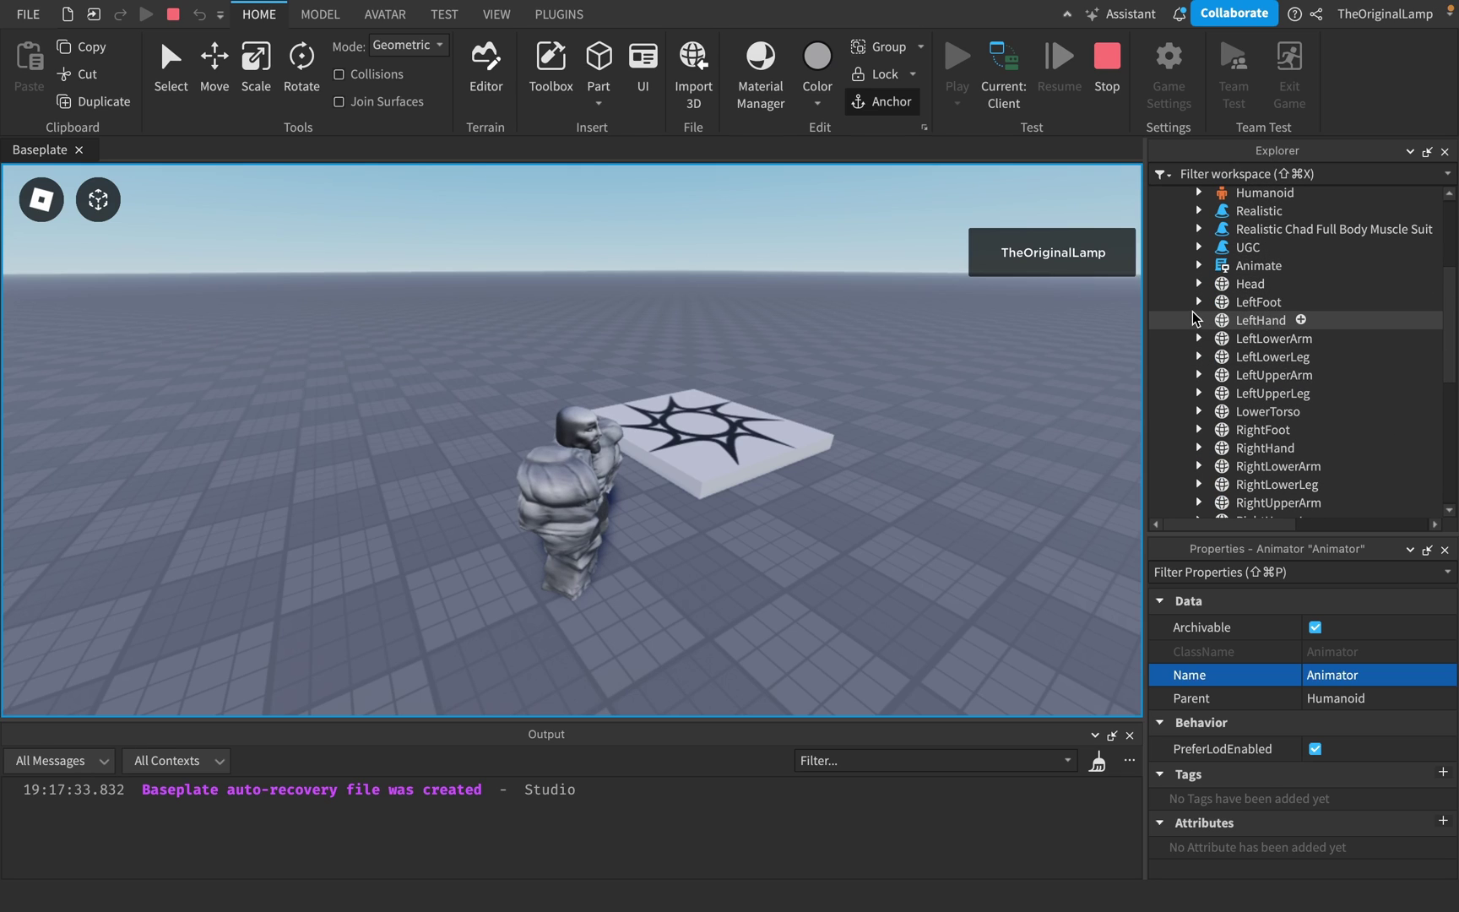
{"action": "scroll", "coordinate": [1193, 318], "scroll_direction": "up", "scroll_amount": 3}
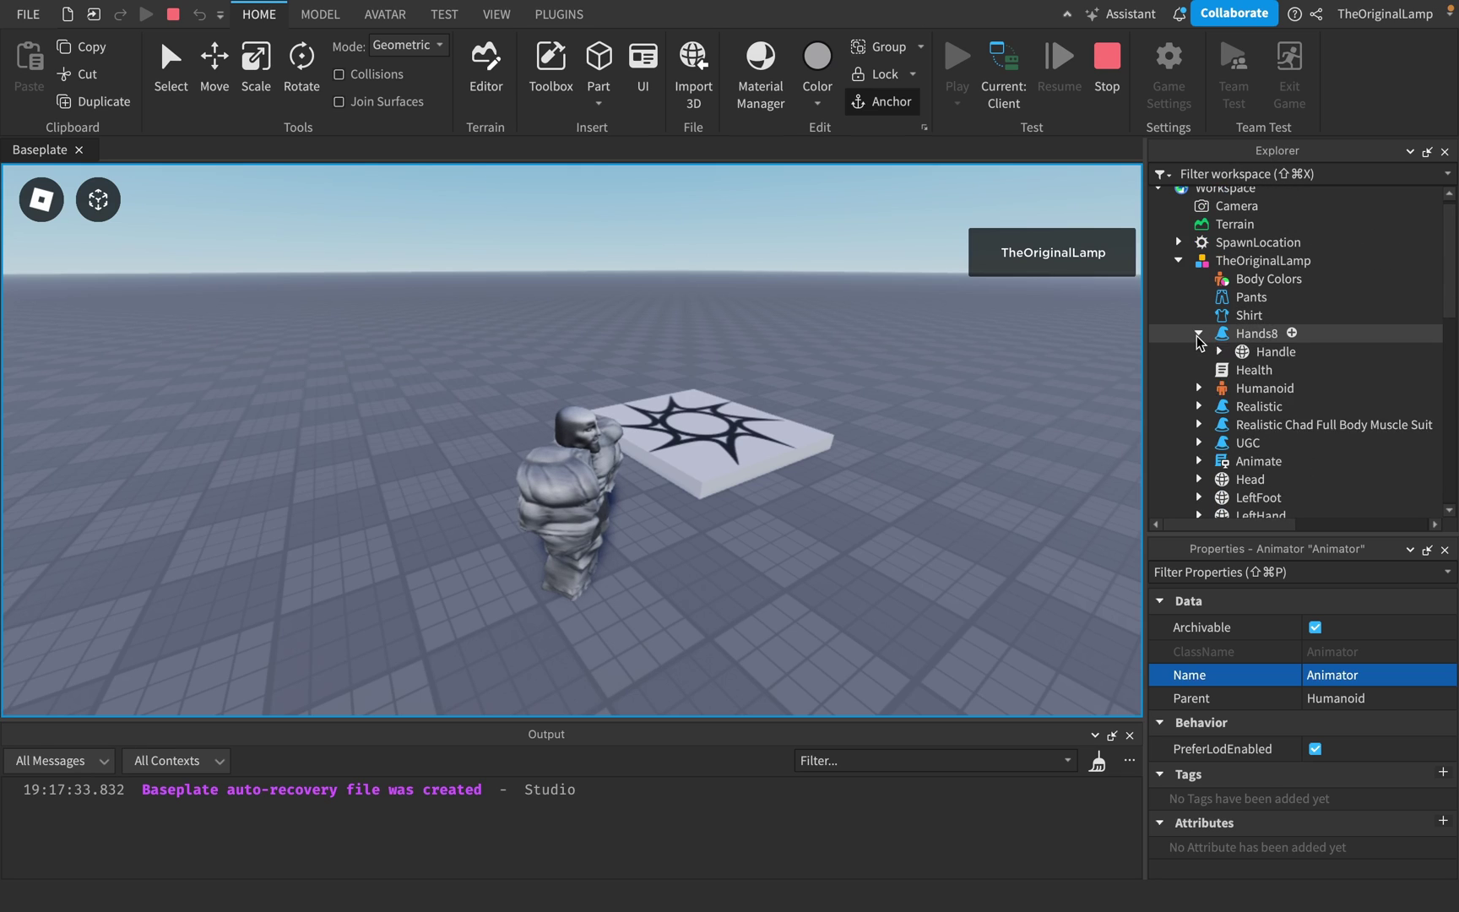
{"action": "left_click", "coordinate": [1200, 370]}
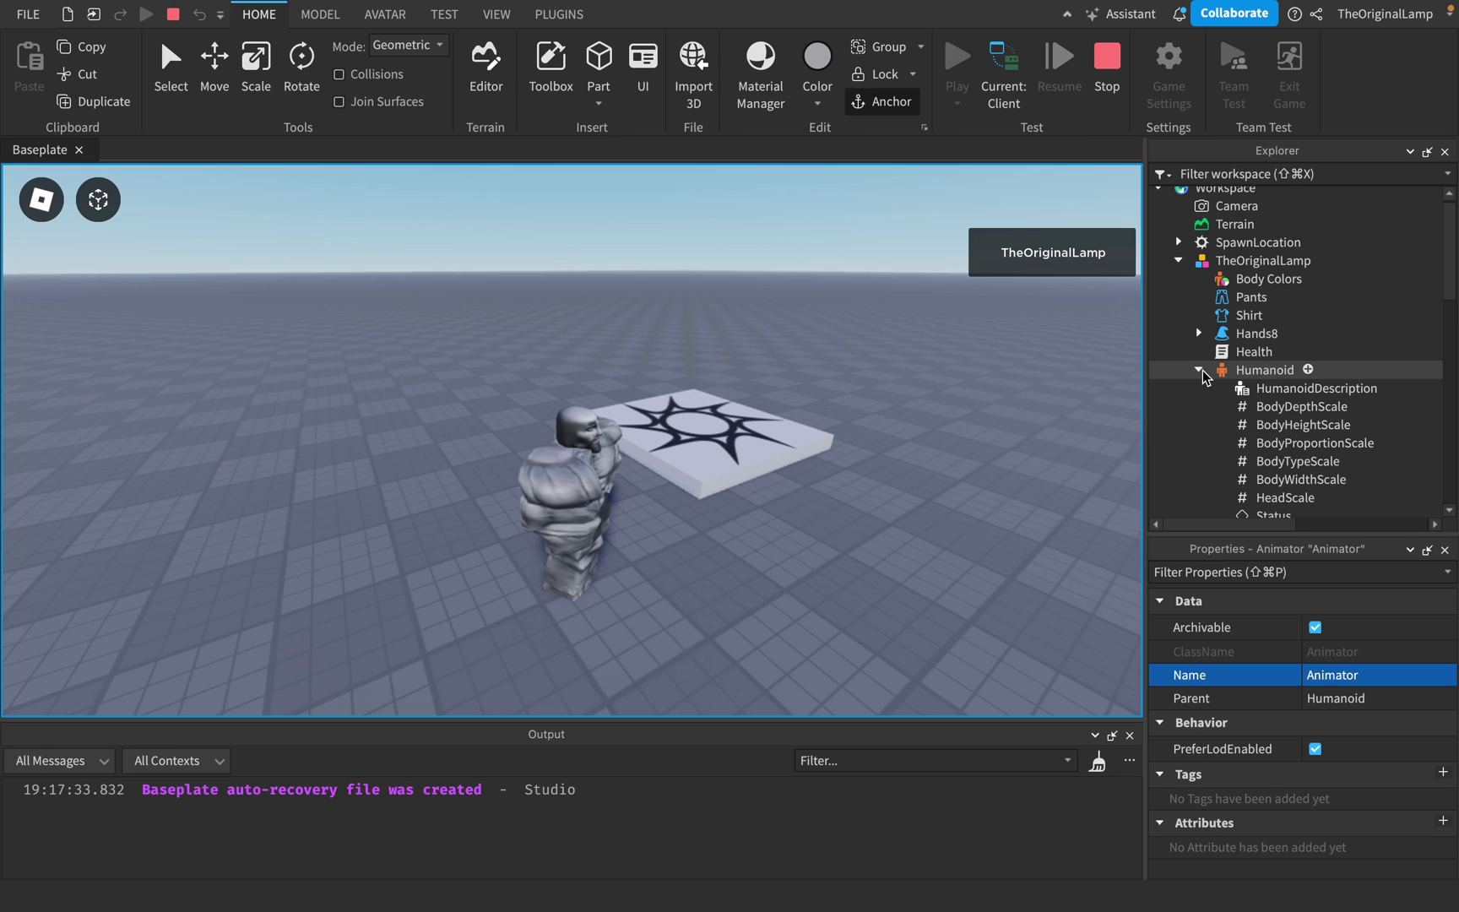
{"action": "scroll", "coordinate": [1204, 376], "scroll_direction": "down", "scroll_amount": 5}
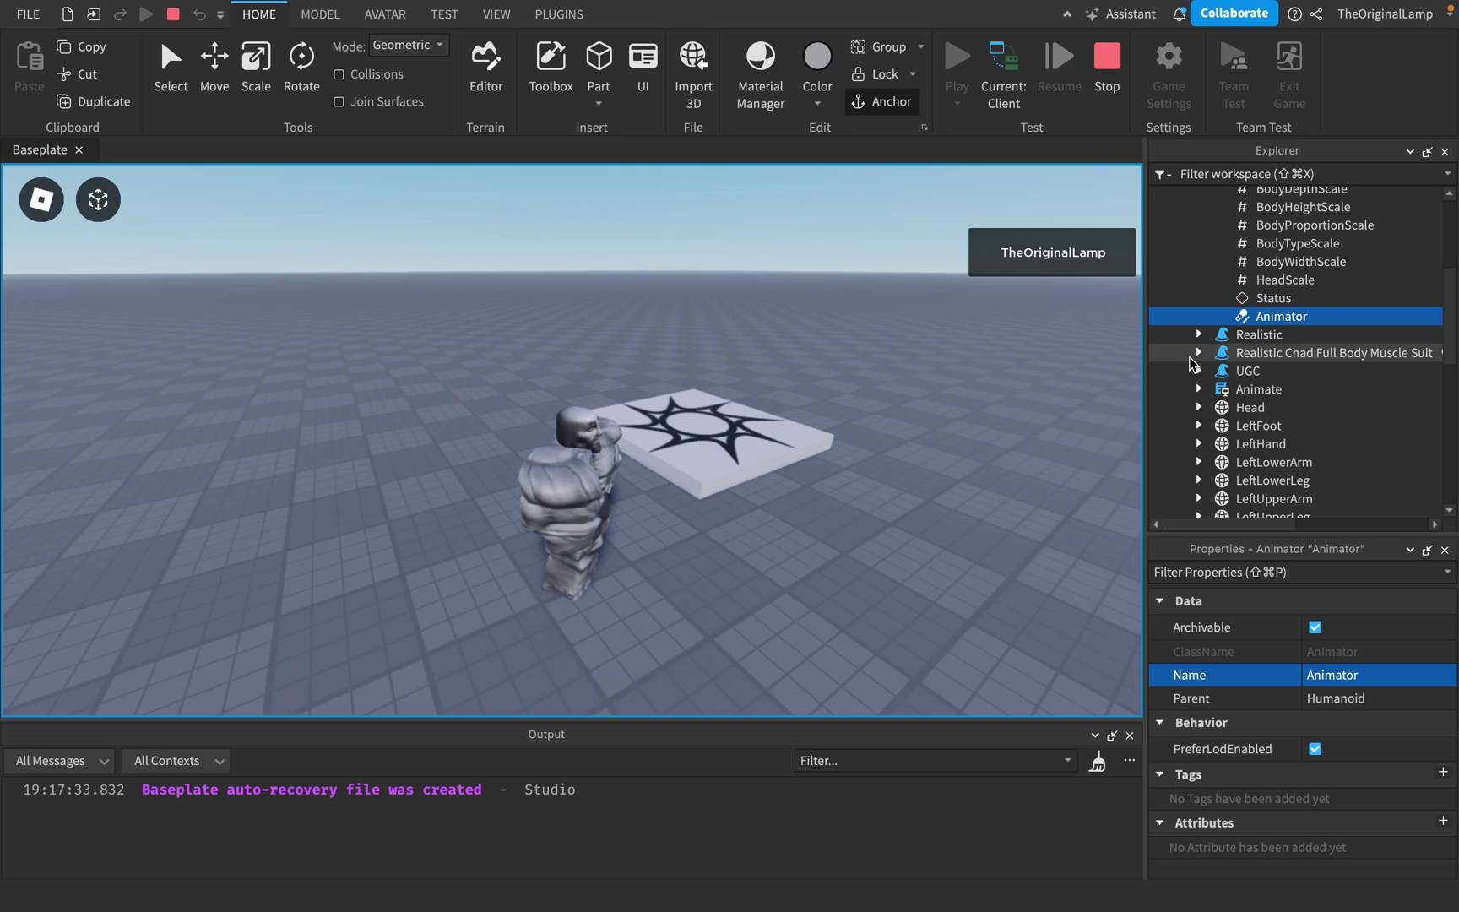
{"action": "scroll", "coordinate": [1233, 333], "scroll_direction": "up", "scroll_amount": 4}
{"action": "left_click", "coordinate": [1199, 300]}
{"action": "scroll", "coordinate": [1200, 279], "scroll_direction": "up", "scroll_amount": 2}
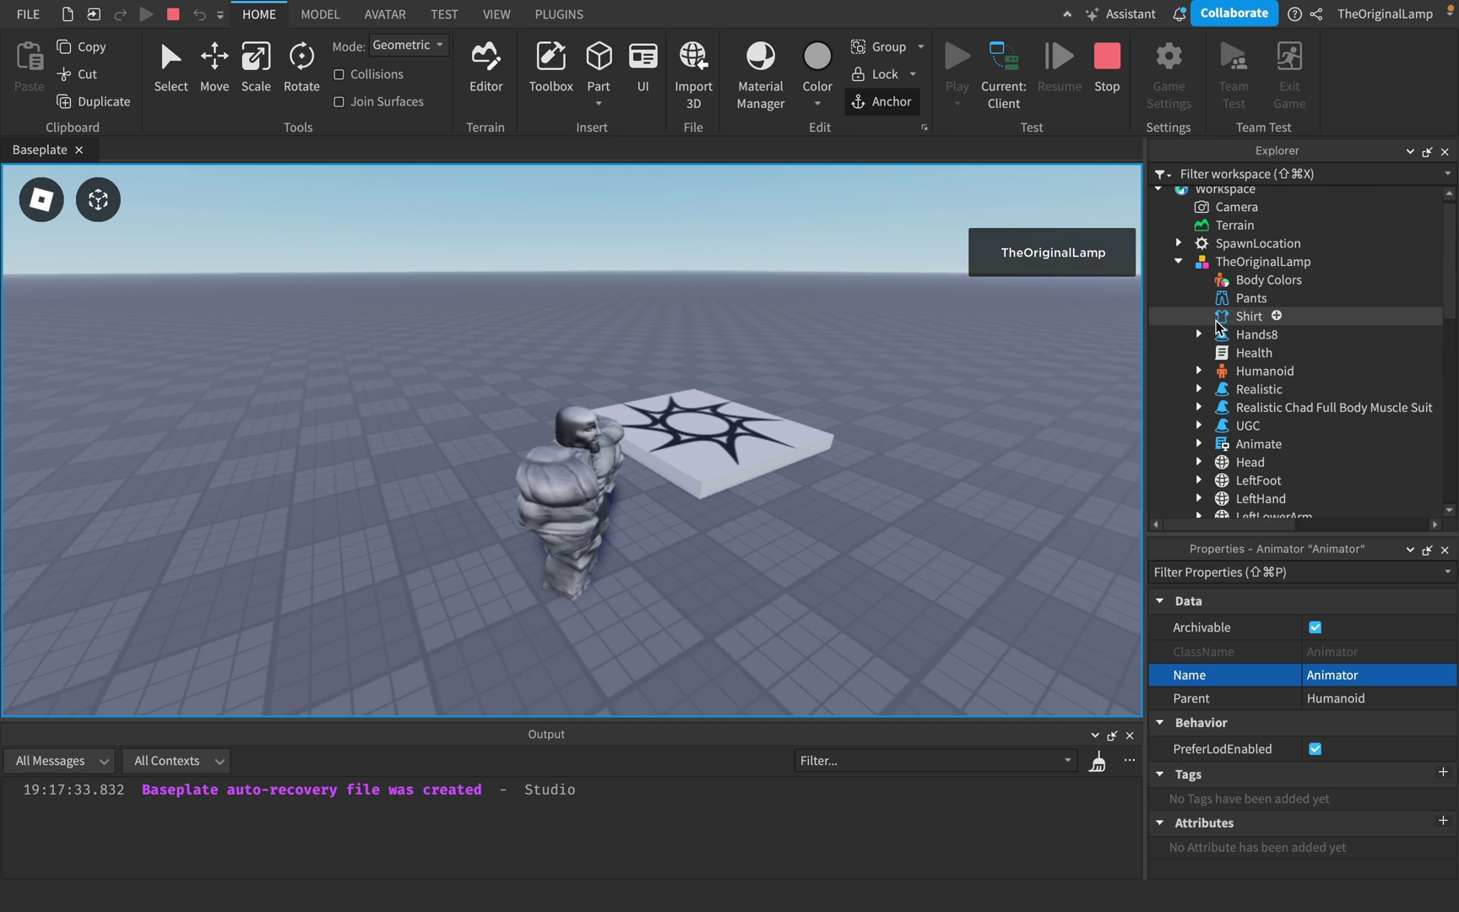
{"action": "left_click", "coordinate": [1178, 268]}
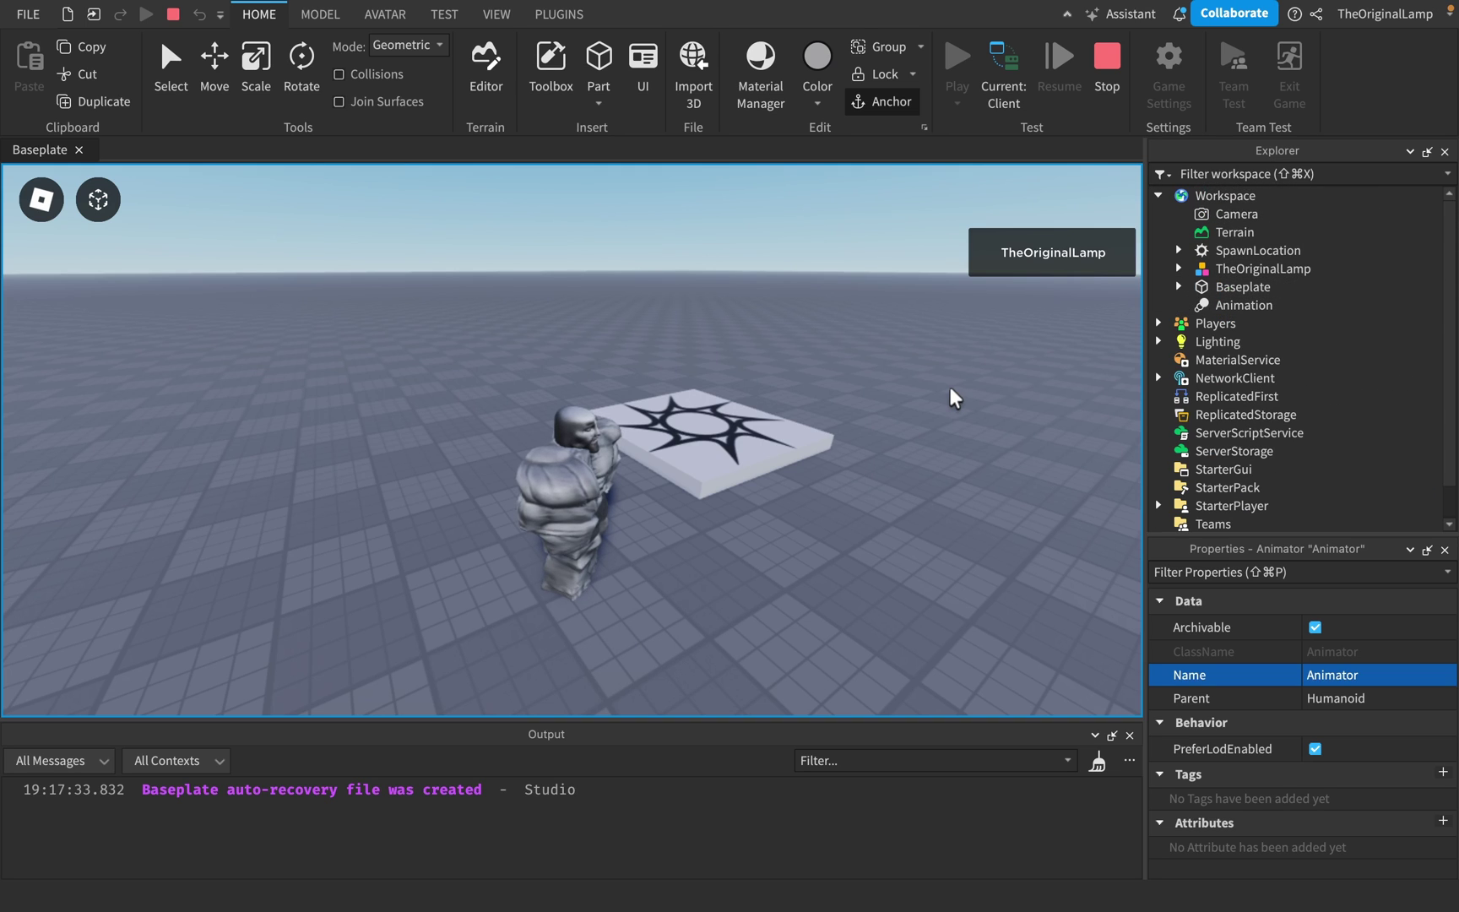
Stop the playtest and delete the Animation object from Workspace.
{"action": "key", "text": "w"}
{"action": "right_click_drag", "start_coordinate": [953, 397], "coordinate": [953, 397]}
{"action": "key", "text": "s"}
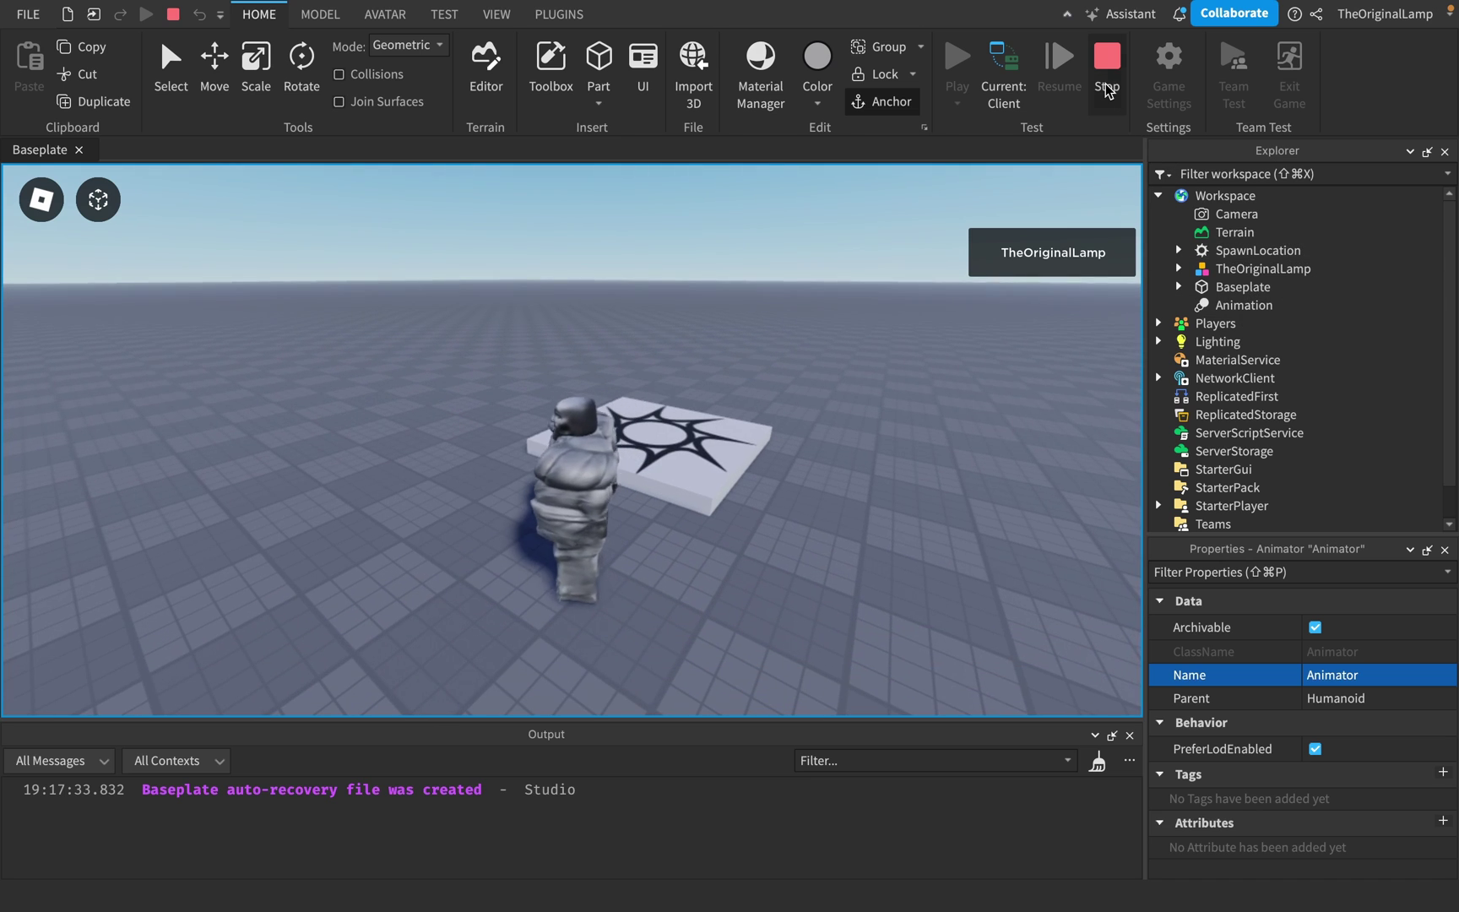
{"action": "left_click", "coordinate": [1105, 81]}
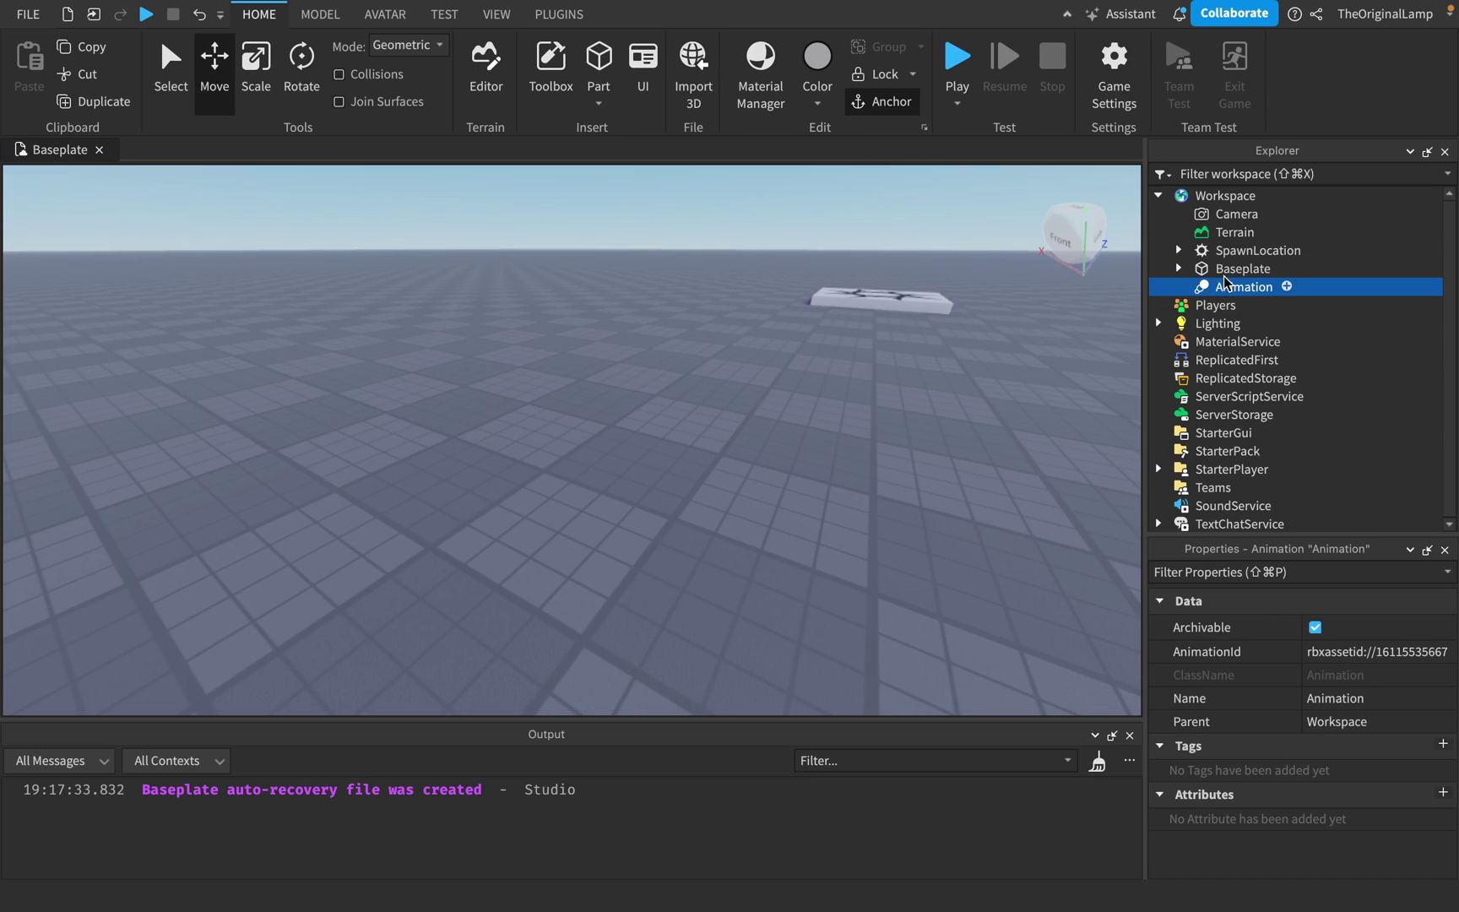
{"action": "left_click", "coordinate": [1220, 268]}
{"action": "left_click", "coordinate": [1224, 287]}
{"action": "key", "text": "Delete"}
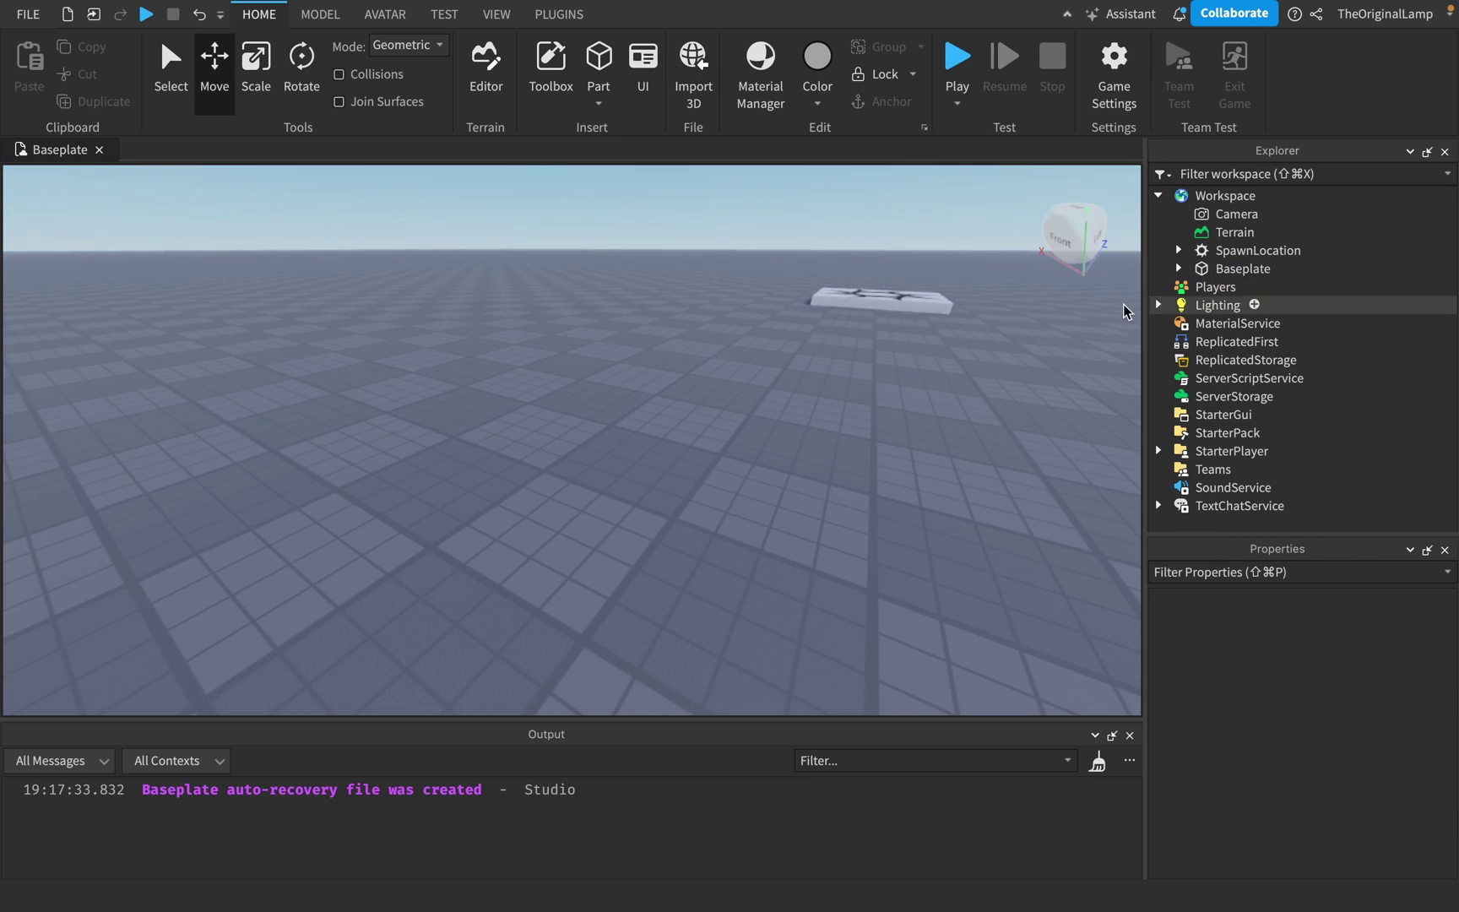
Open the Toolbox inventory and browse the published animations under My Animations.
{"action": "left_click", "coordinate": [545, 100]}
{"action": "left_click", "coordinate": [185, 181]}
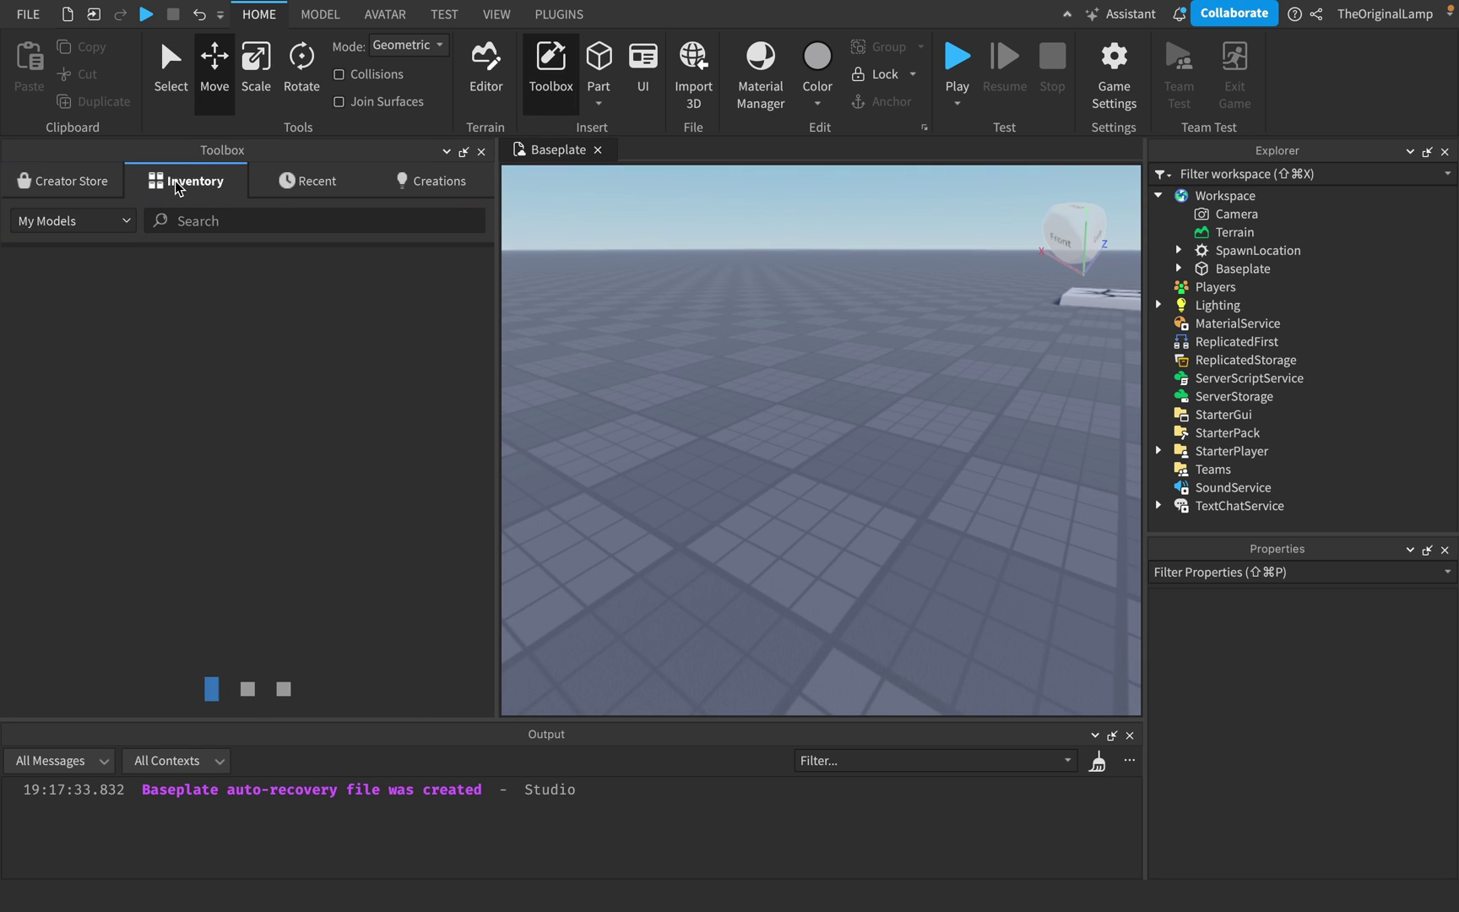
{"action": "left_click", "coordinate": [121, 227]}
{"action": "left_click", "coordinate": [75, 390]}
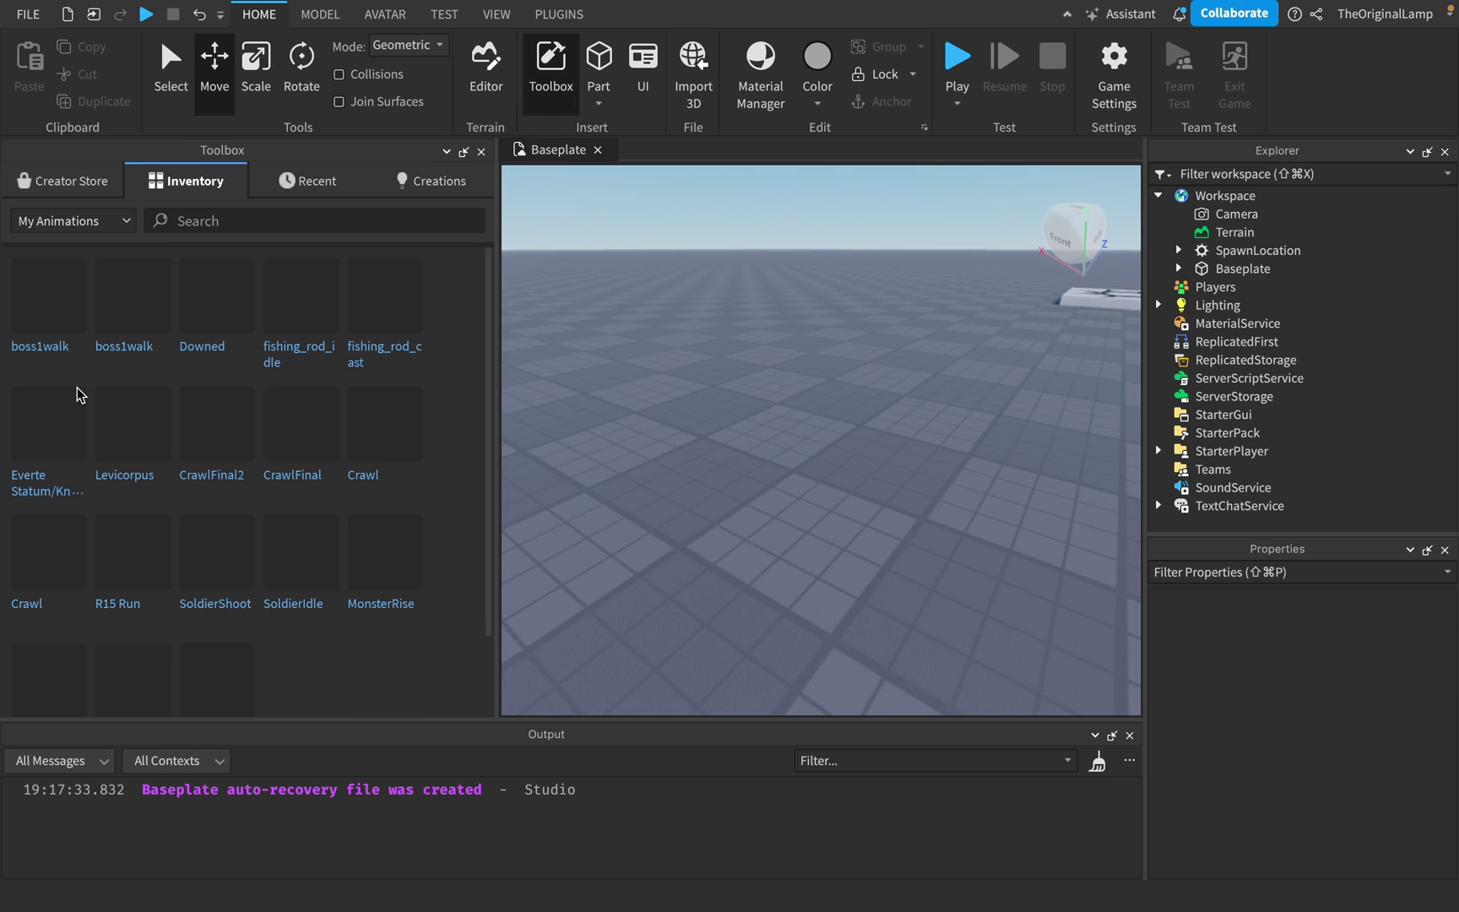
{"action": "scroll", "coordinate": [287, 384], "scroll_direction": "down", "scroll_amount": 2}
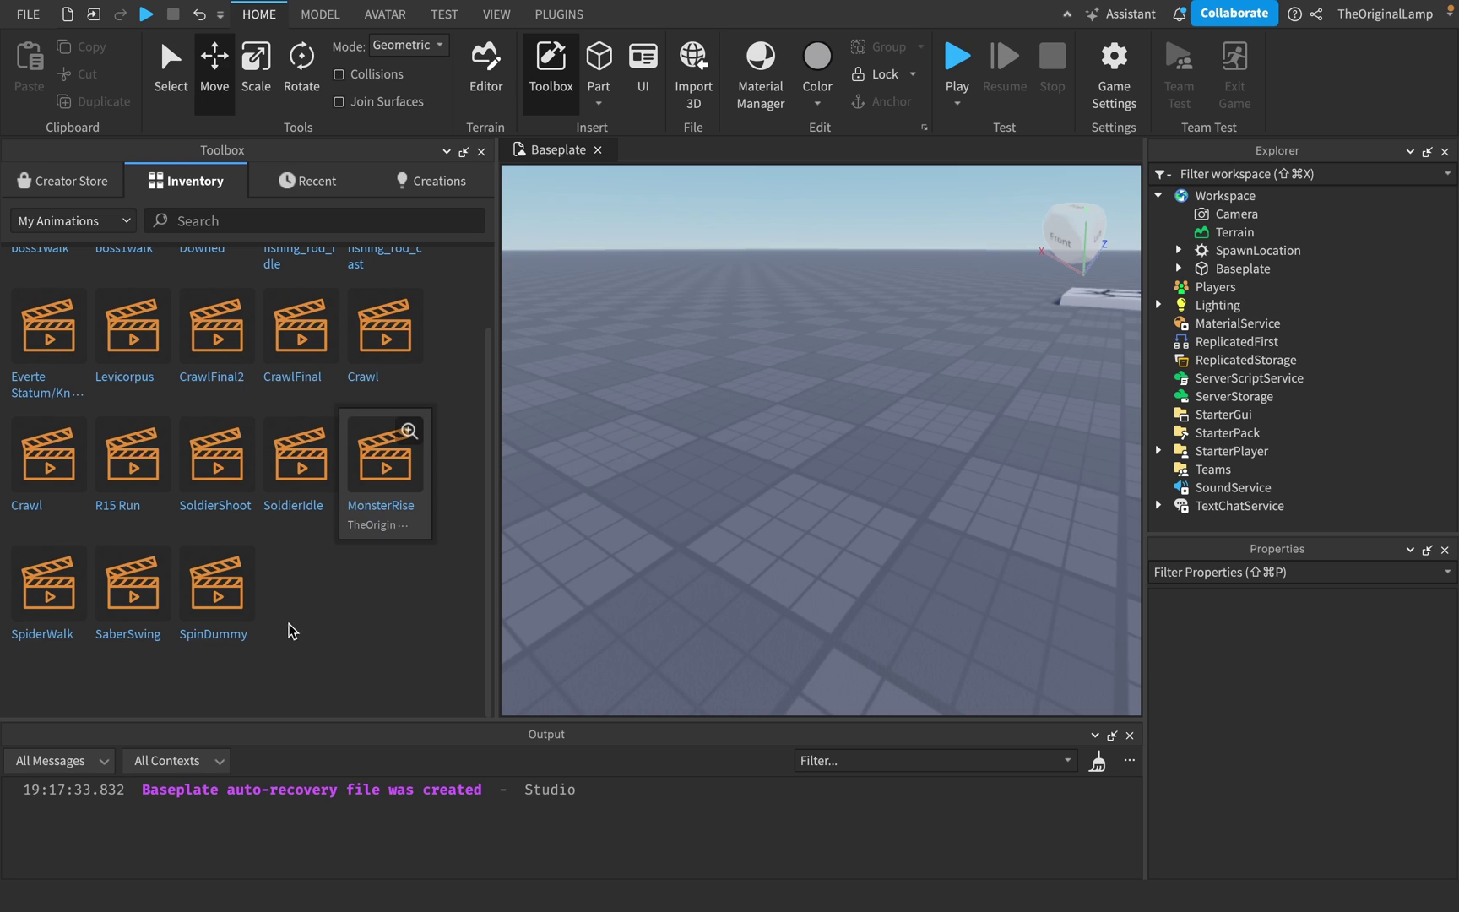
{"action": "scroll", "coordinate": [130, 570], "scroll_direction": "up", "scroll_amount": 2}
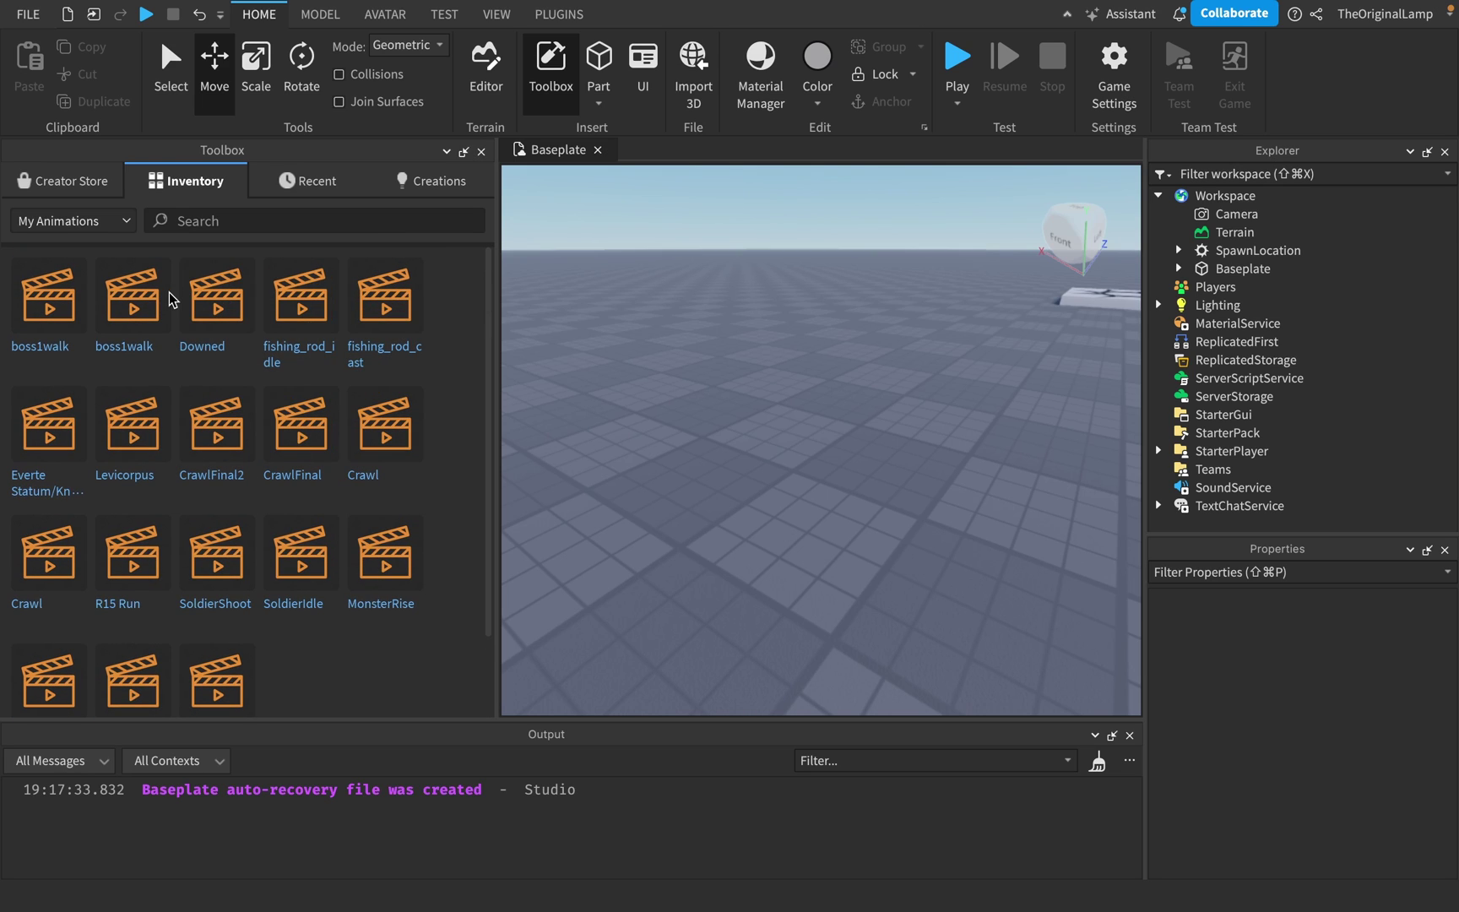
{"action": "scroll", "coordinate": [146, 364], "scroll_direction": "down", "scroll_amount": 2}
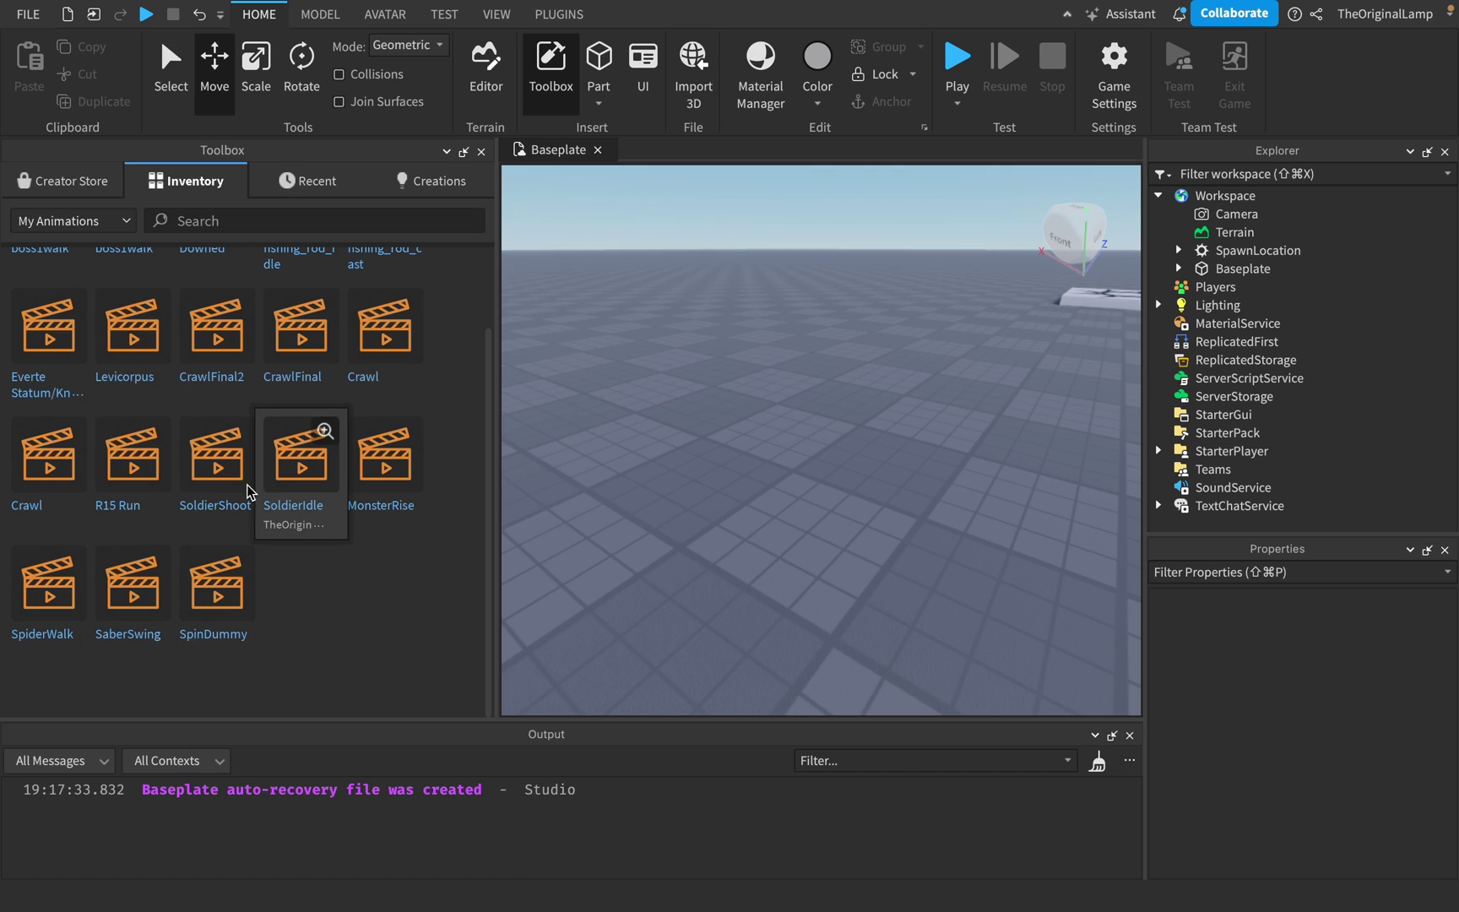
{"action": "scroll", "coordinate": [354, 488], "scroll_direction": "up", "scroll_amount": 2}
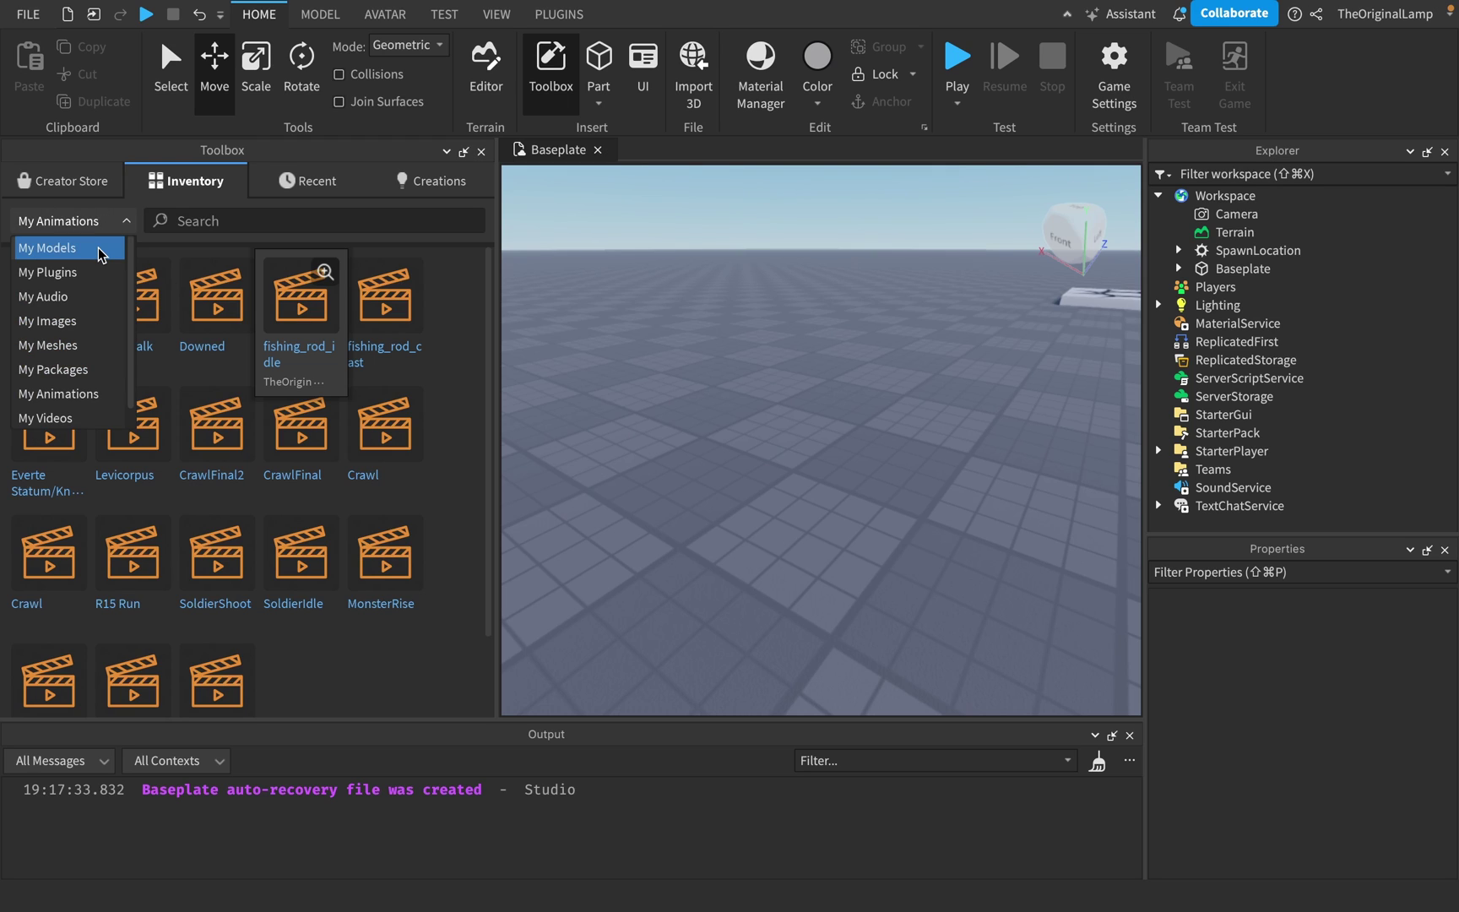
Look at the My Models and My Videos categories of the inventory and return to My Animations.
{"action": "left_click", "coordinate": [101, 255]}
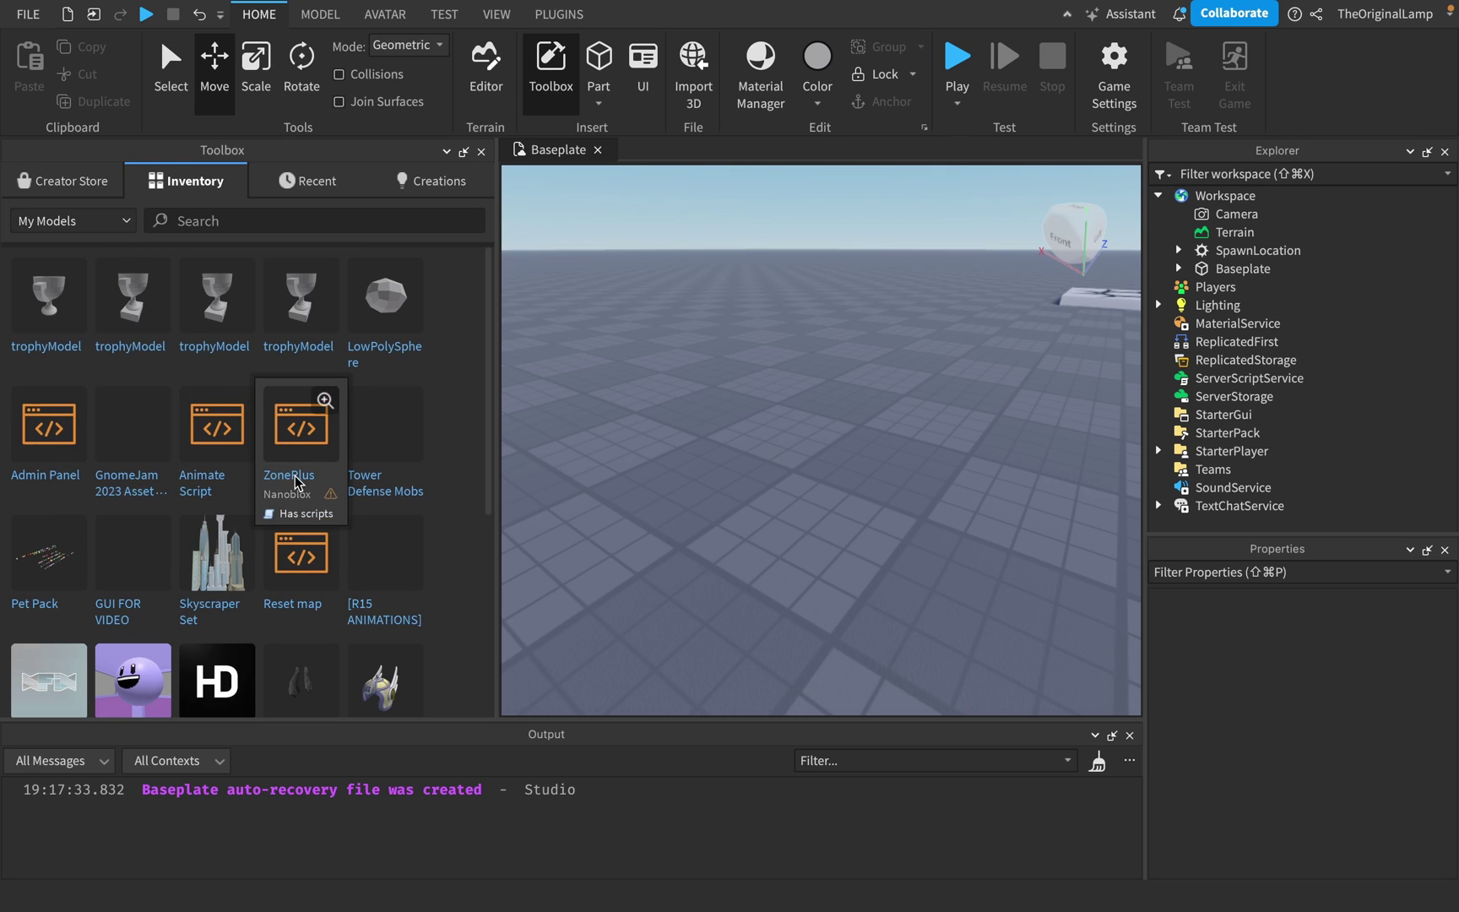
{"action": "left_click", "coordinate": [51, 220]}
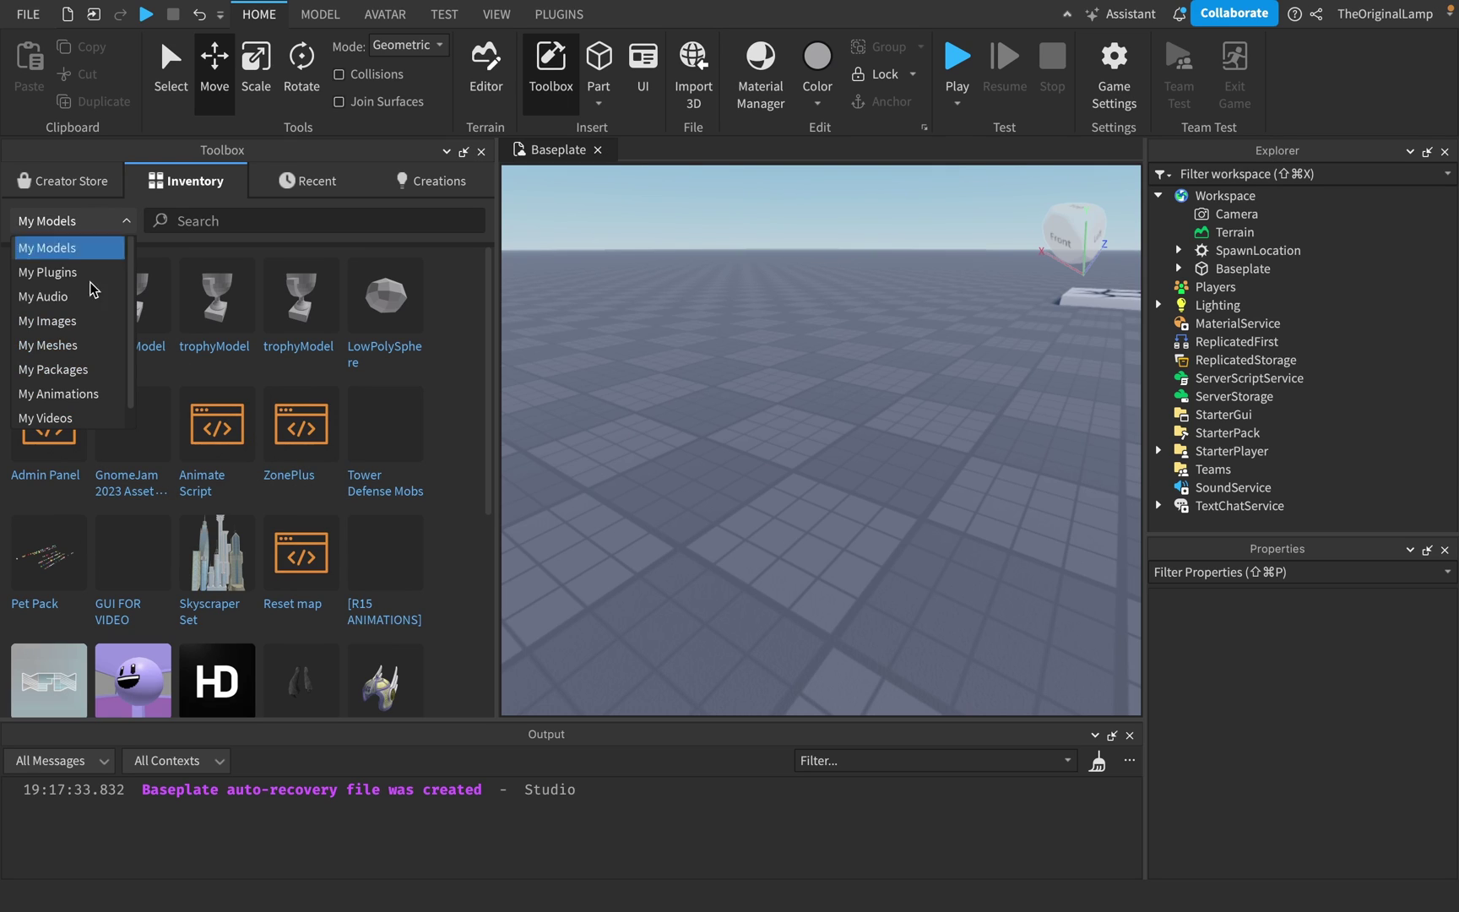
{"action": "left_click", "coordinate": [74, 417]}
{"action": "left_click", "coordinate": [97, 220]}
{"action": "left_click", "coordinate": [85, 395]}
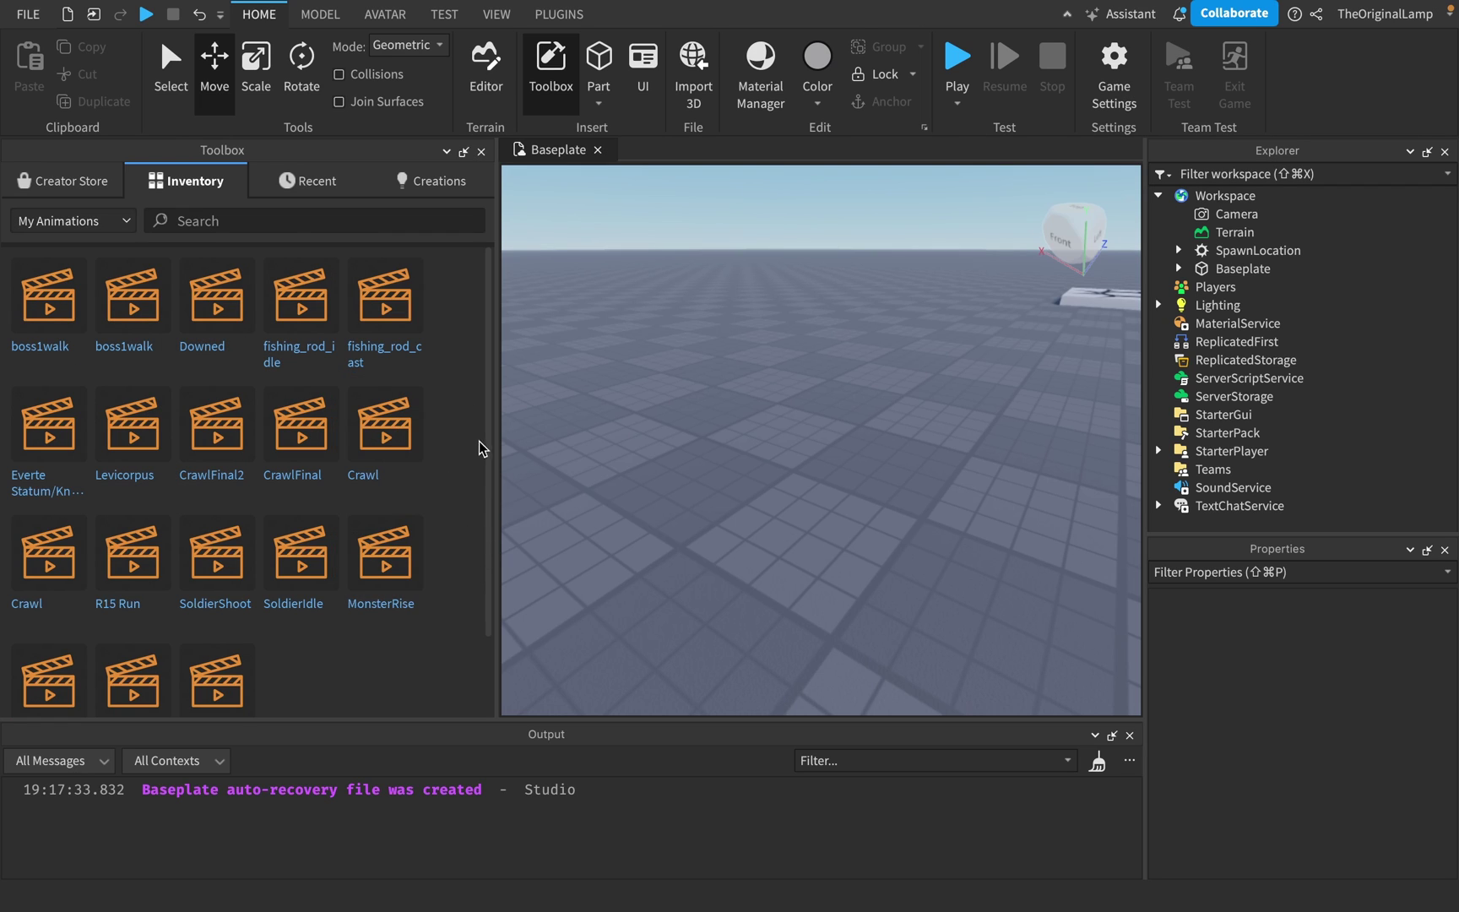
Copy the asset ID of the first boss1walk animation in the inventory.
{"action": "scroll", "coordinate": [480, 444], "scroll_direction": "down", "scroll_amount": 3}
{"action": "scroll", "coordinate": [480, 444], "scroll_direction": "up", "scroll_amount": 3}
{"action": "scroll", "coordinate": [471, 543], "scroll_direction": "down", "scroll_amount": 3}
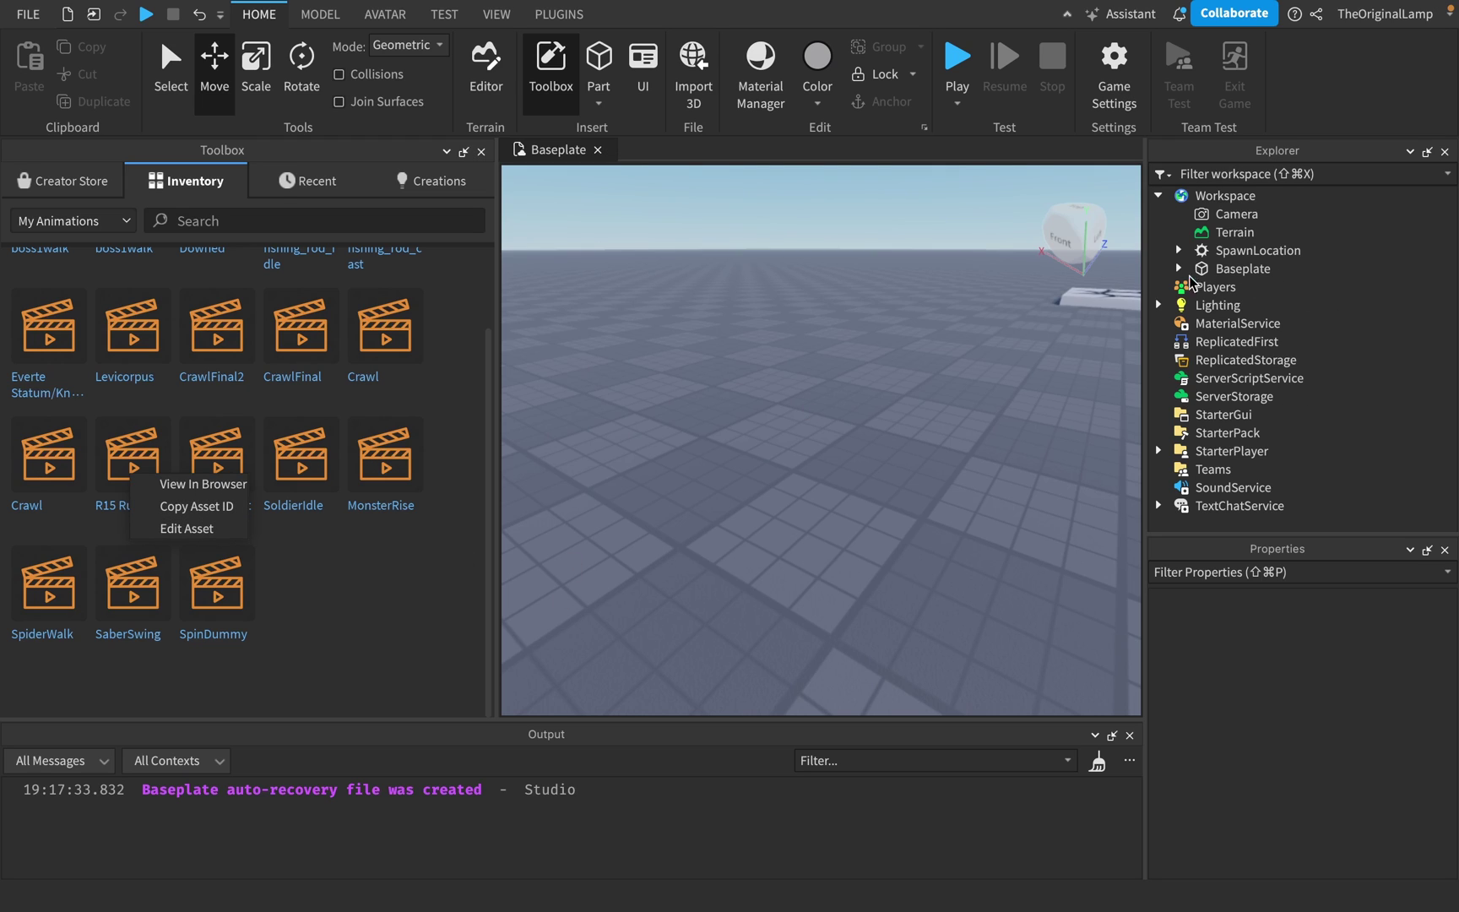
{"action": "scroll", "coordinate": [306, 568], "scroll_direction": "up", "scroll_amount": 3}
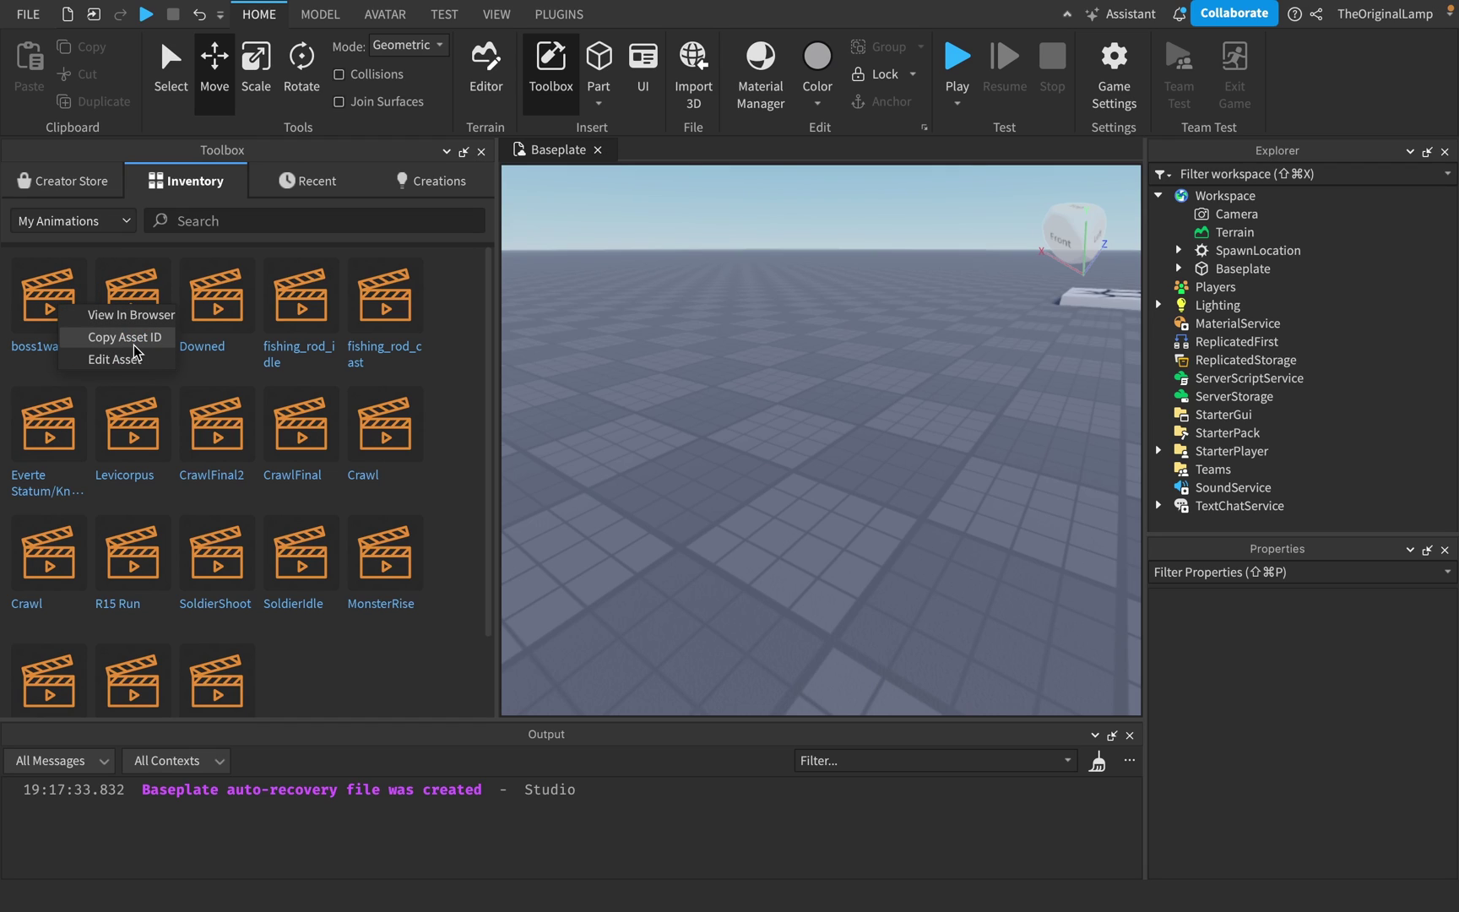
{"action": "left_click", "coordinate": [133, 338]}
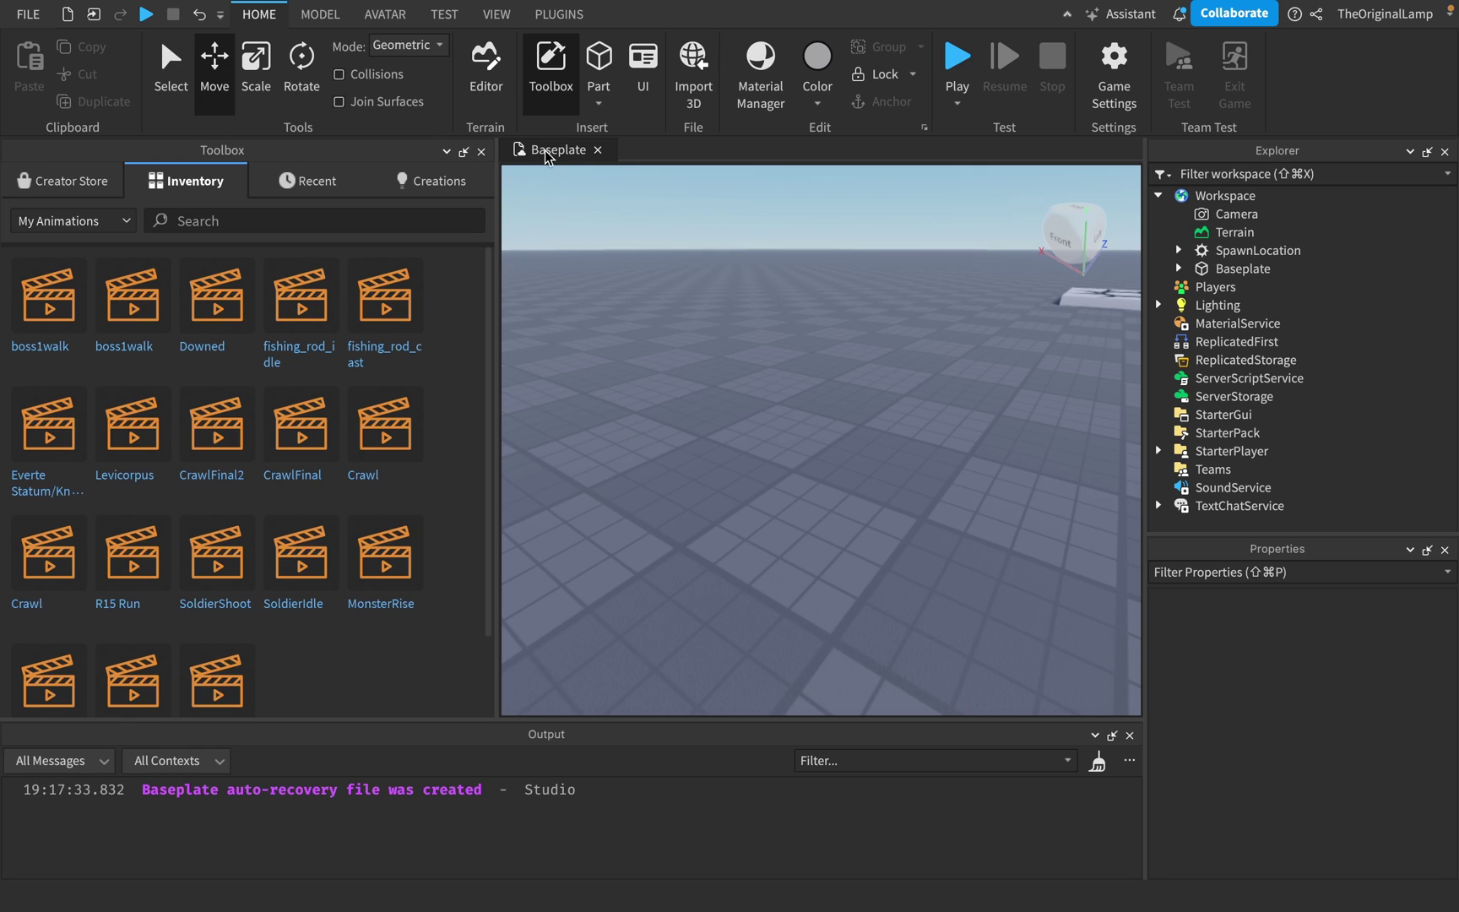
Start a playtest with the Toolbox closed and expand the player's character model in Workspace.
{"action": "left_click", "coordinate": [482, 154]}
{"action": "left_click", "coordinate": [949, 65]}
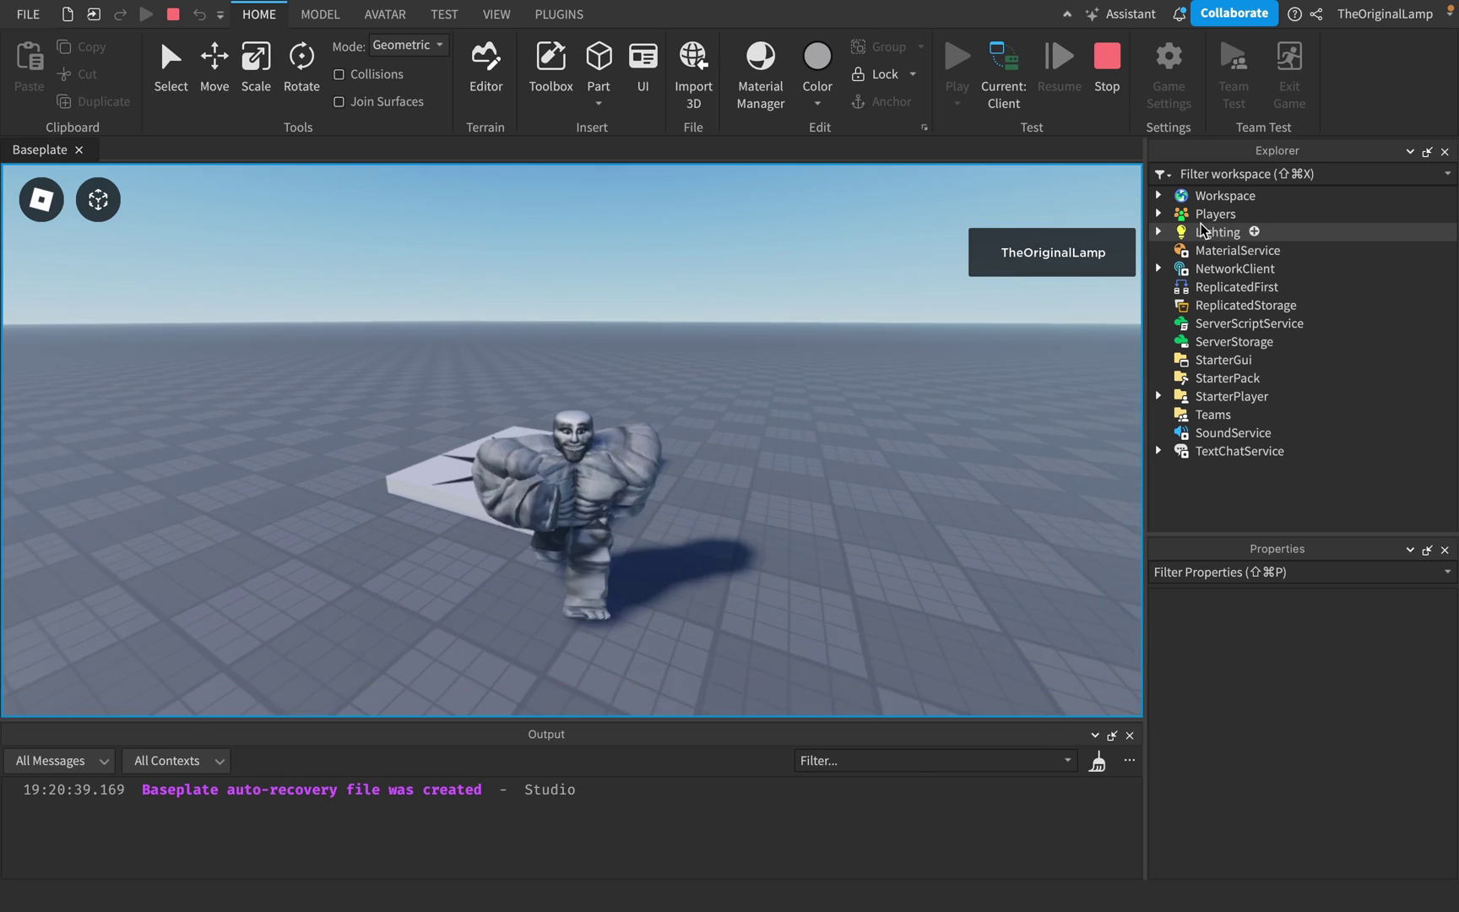
{"action": "left_click", "coordinate": [1159, 213]}
{"action": "left_click", "coordinate": [1159, 214]}
{"action": "left_click", "coordinate": [1159, 195]}
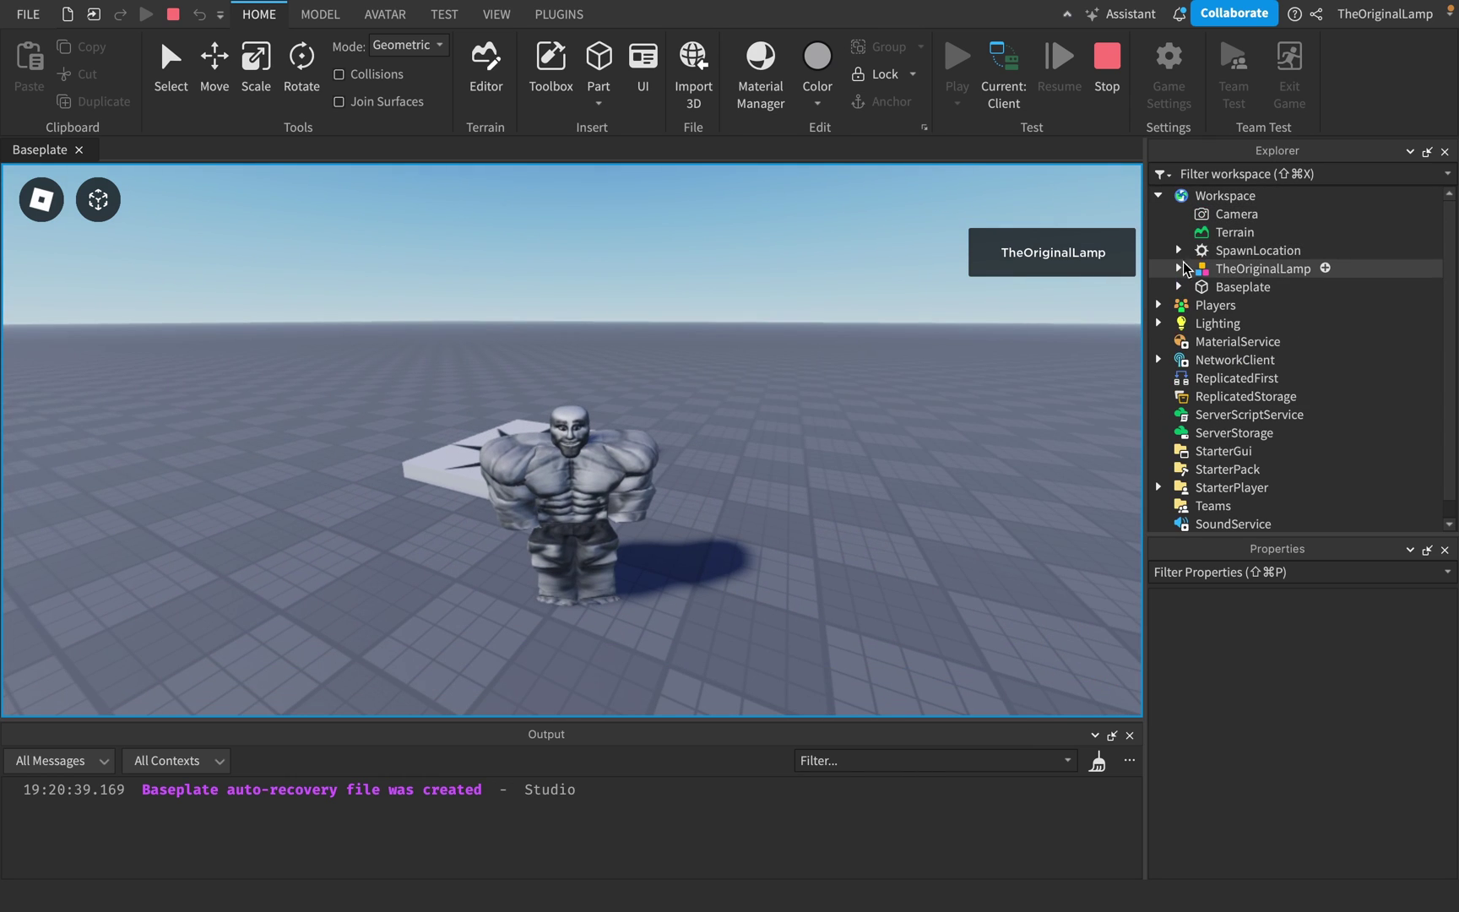
{"action": "left_click", "coordinate": [1179, 268]}
{"action": "scroll", "coordinate": [1195, 287], "scroll_direction": "down", "scroll_amount": 3}
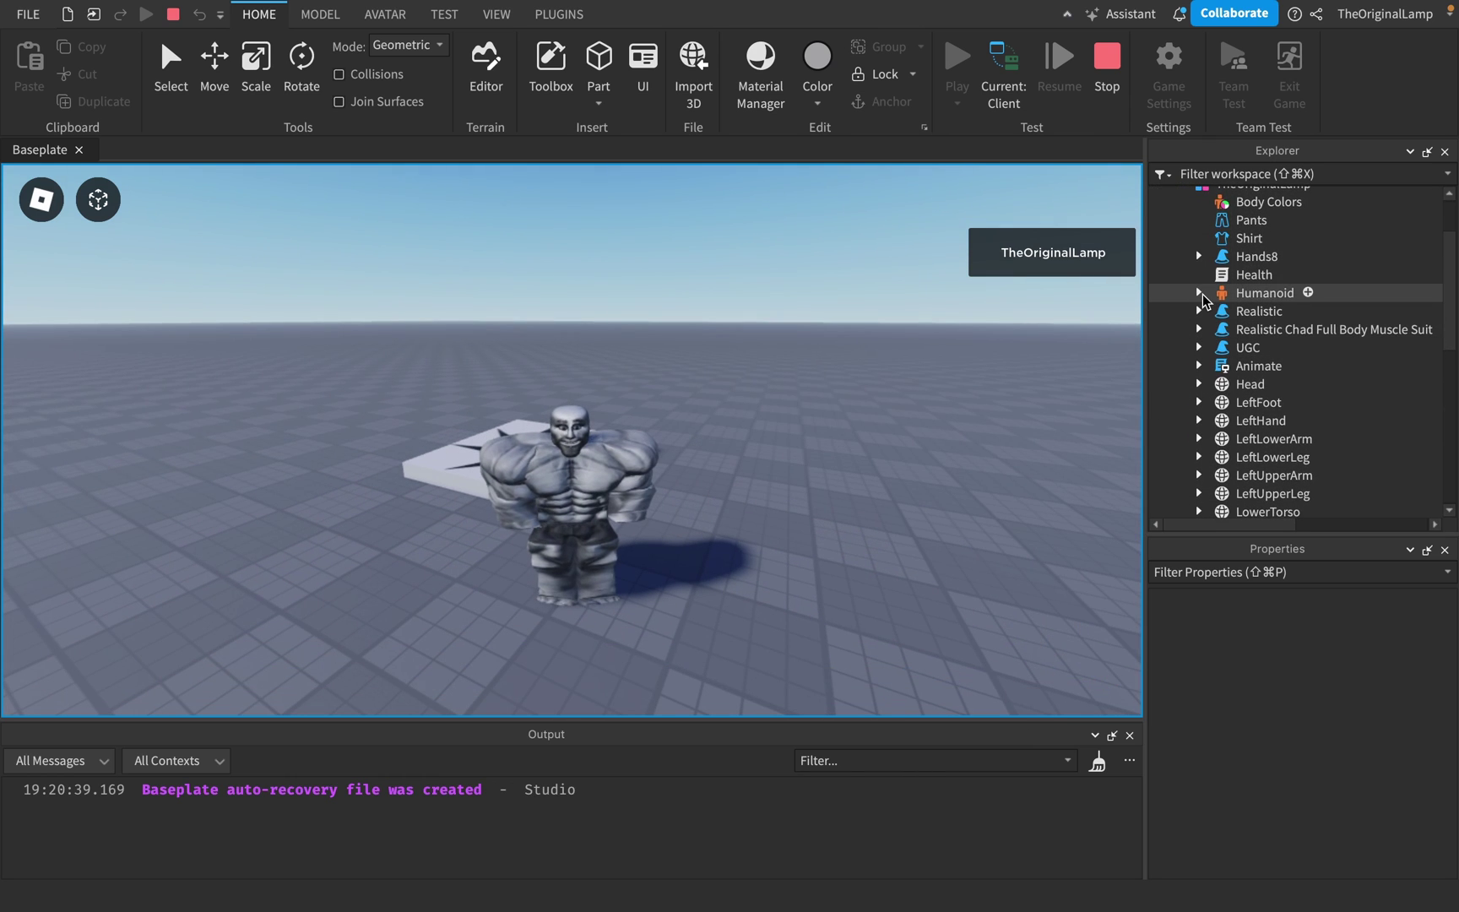
{"action": "left_click", "coordinate": [1203, 294]}
{"action": "left_click", "coordinate": [1203, 294]}
{"action": "scroll", "coordinate": [1200, 321], "scroll_direction": "down", "scroll_amount": 3}
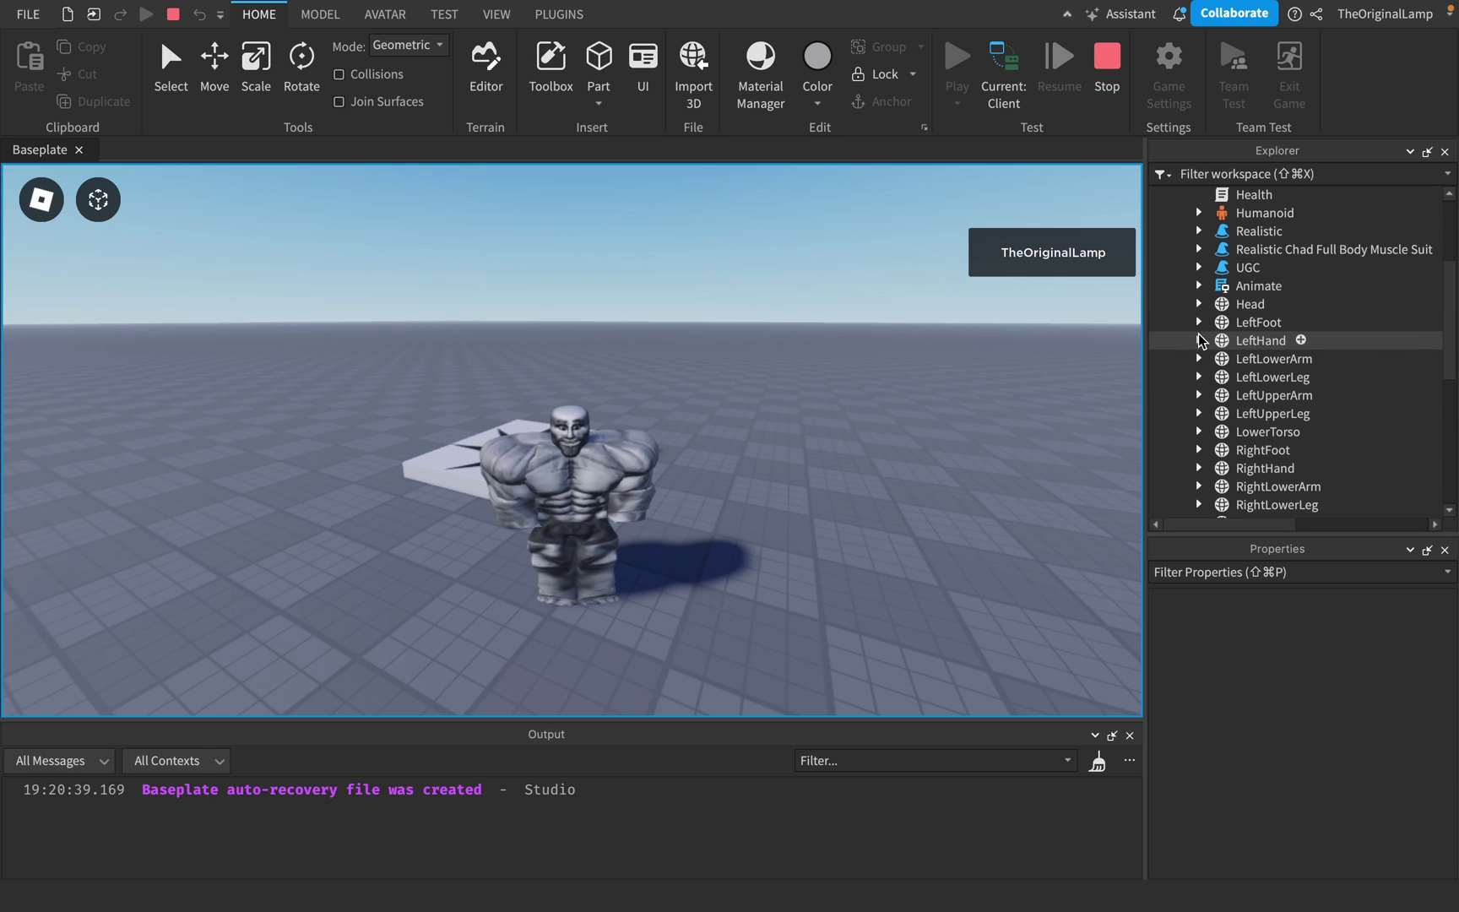
{"action": "left_click", "coordinate": [1200, 286]}
{"action": "scroll", "coordinate": [1228, 331], "scroll_direction": "down", "scroll_amount": 3}
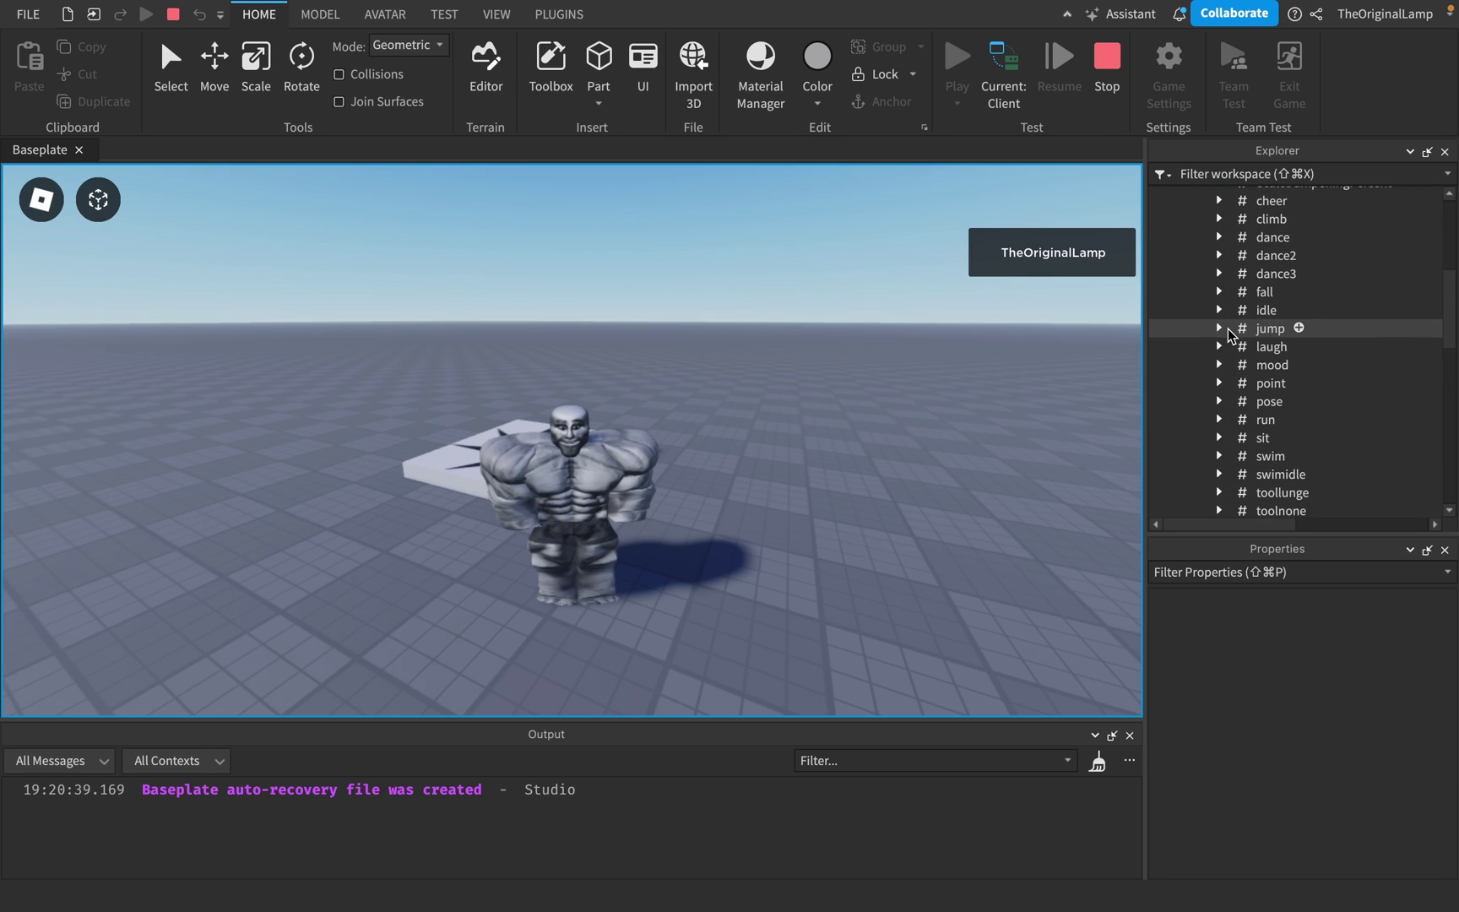
{"action": "scroll", "coordinate": [1228, 333], "scroll_direction": "down", "scroll_amount": 3}
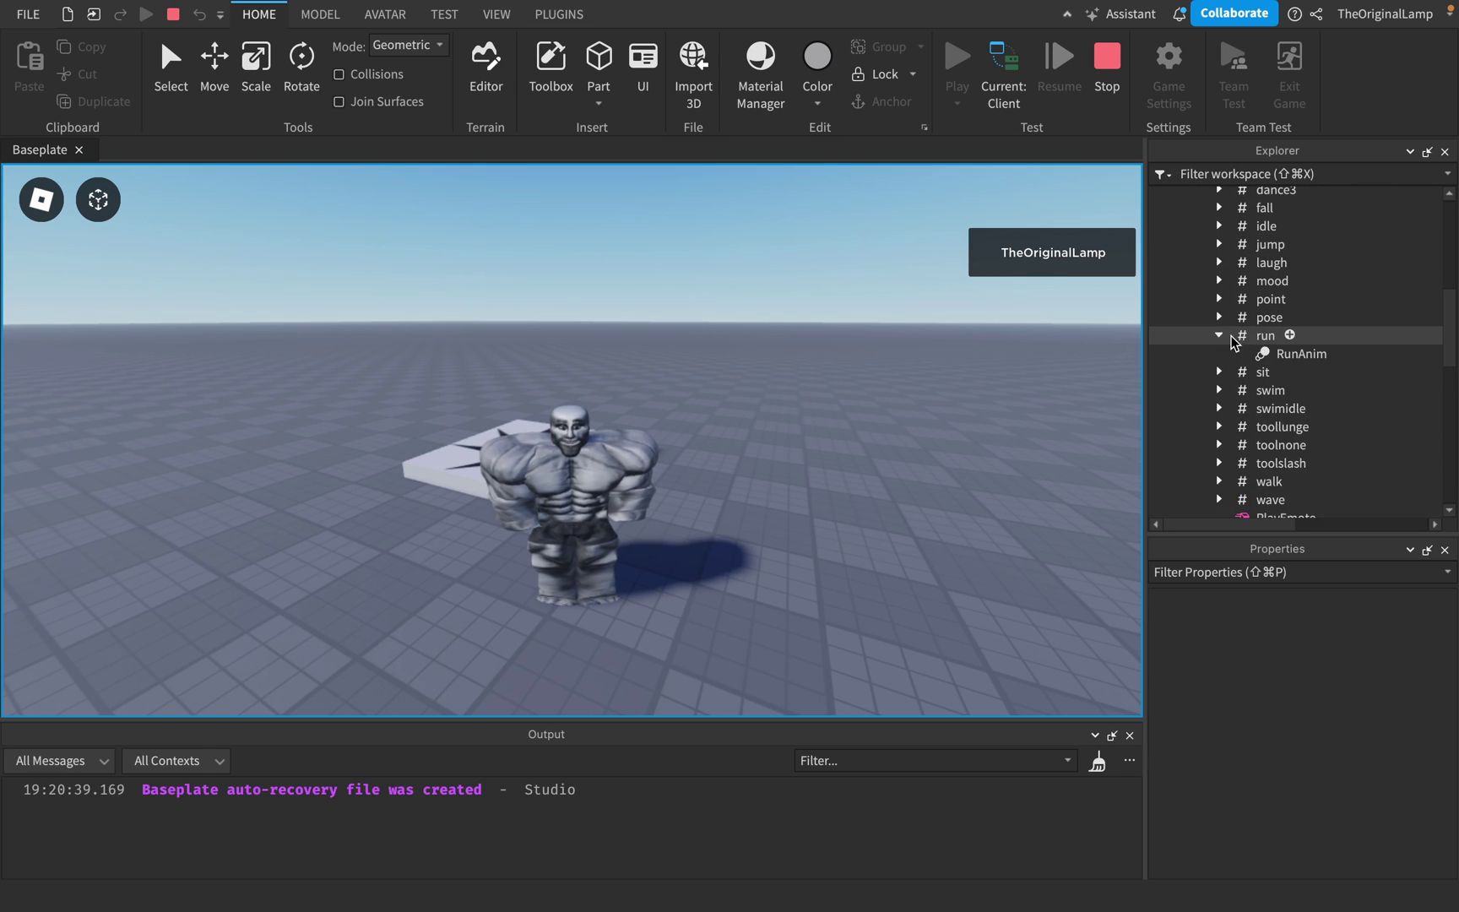
{"action": "left_click", "coordinate": [1293, 353]}
{"action": "left_click", "coordinate": [1368, 652]}
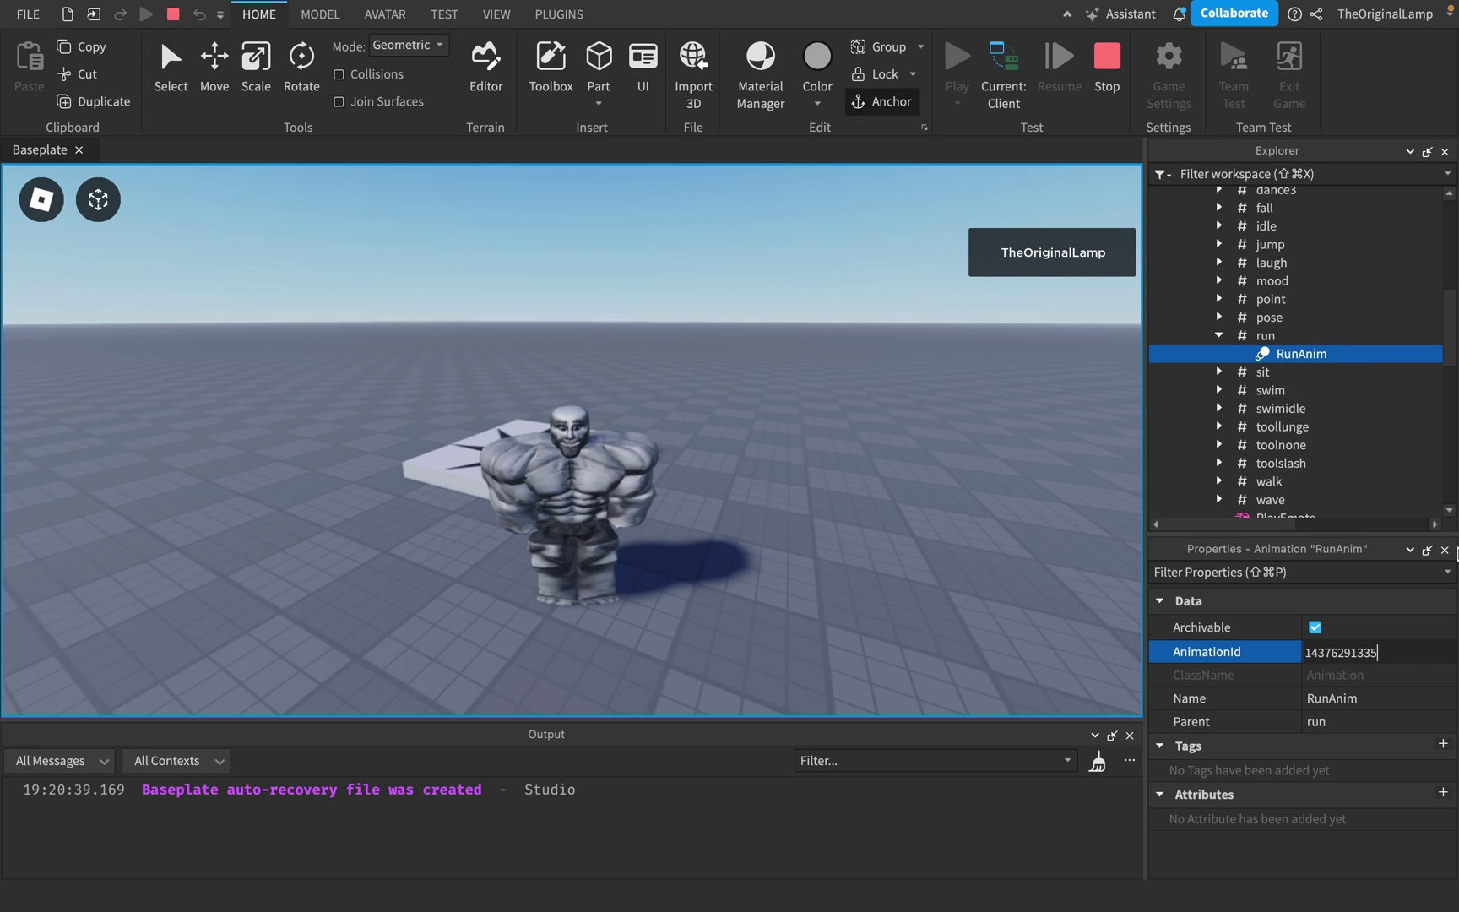
Move the character in several directions to test the replaced run animation.
{"action": "right_click_drag", "start_coordinate": [980, 559], "coordinate": [980, 559]}
{"action": "key", "text": "s"}
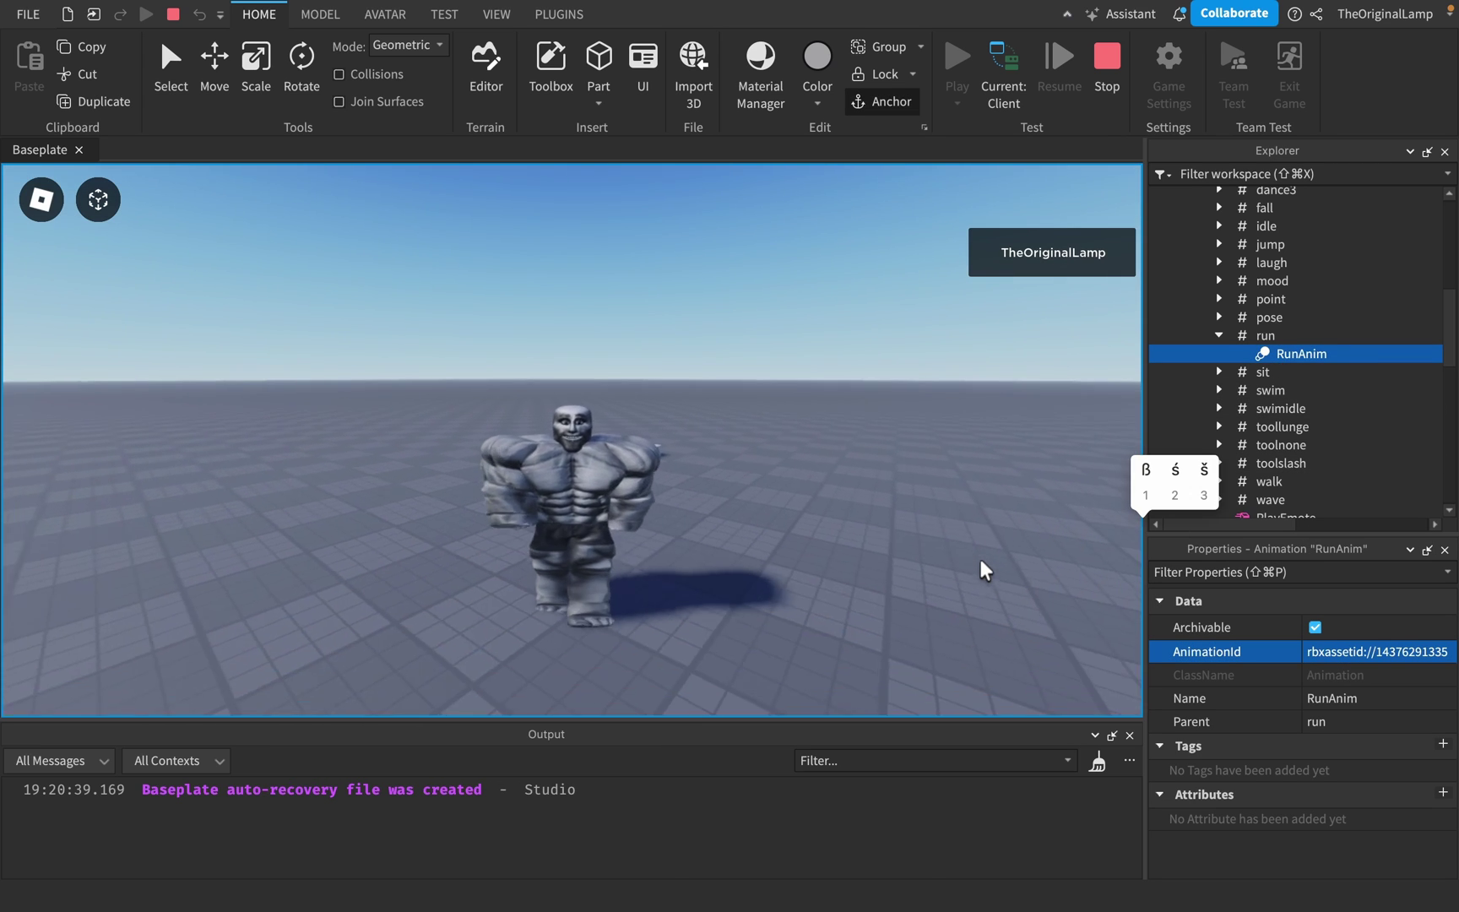
{"action": "key", "text": "a"}
{"action": "key", "text": "w"}
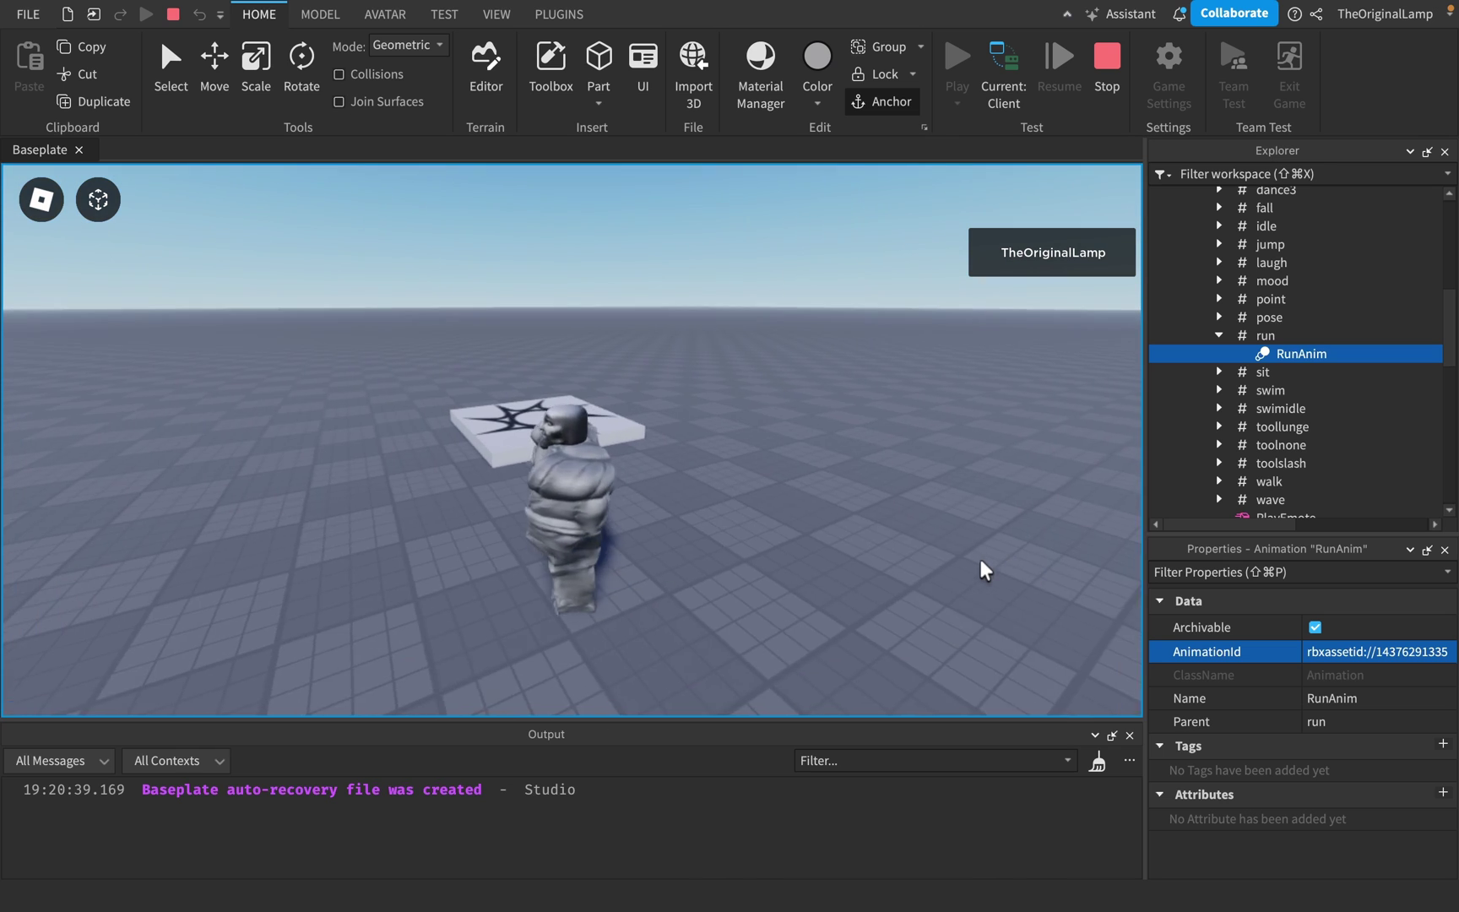
{"action": "left_click", "coordinate": [1223, 335]}
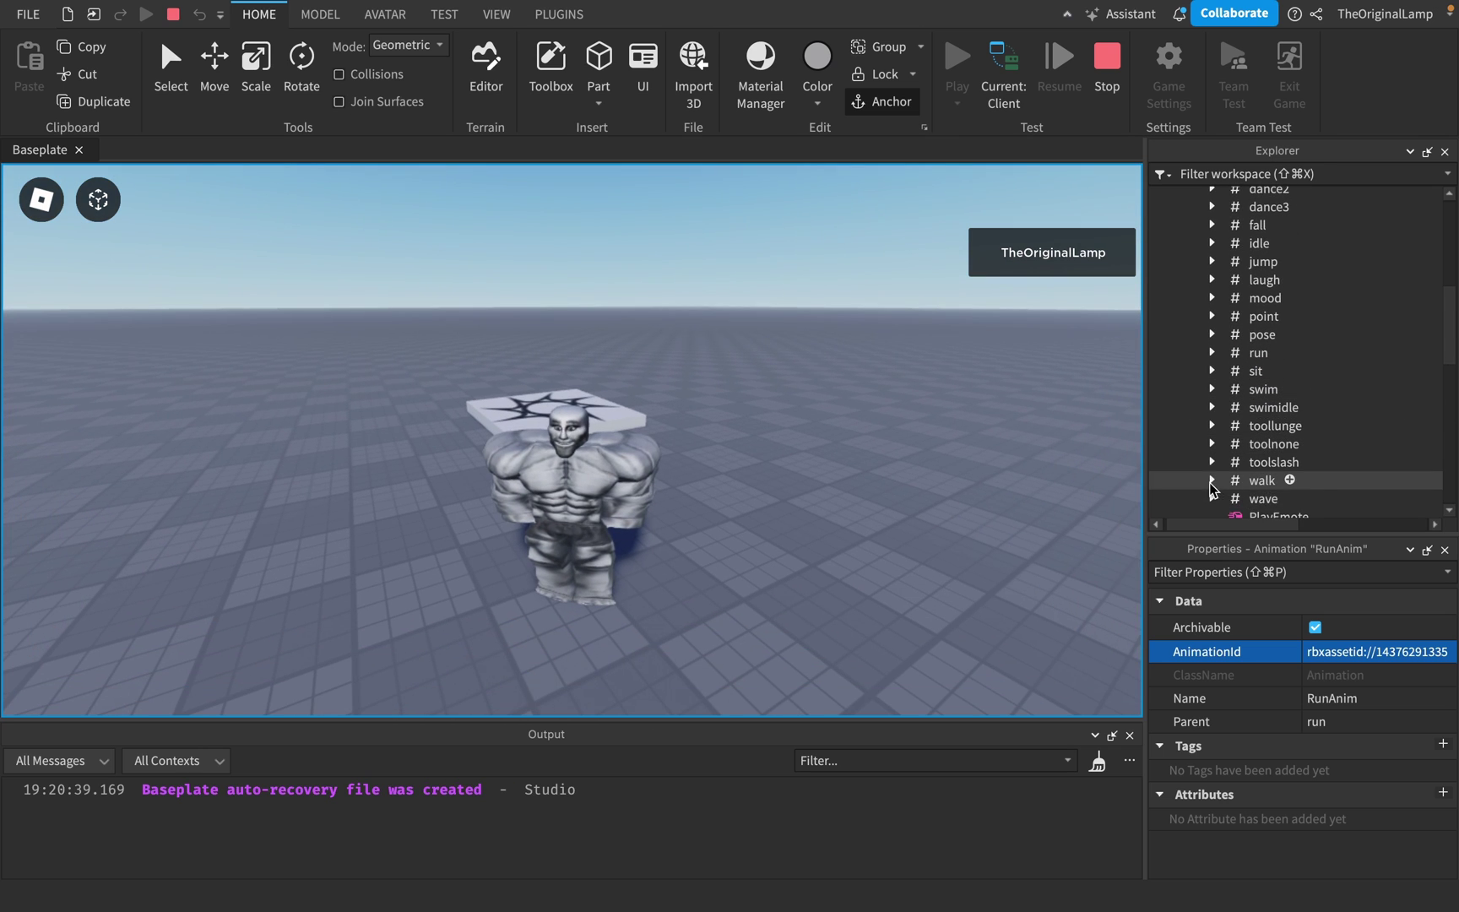
{"action": "left_click", "coordinate": [1210, 478]}
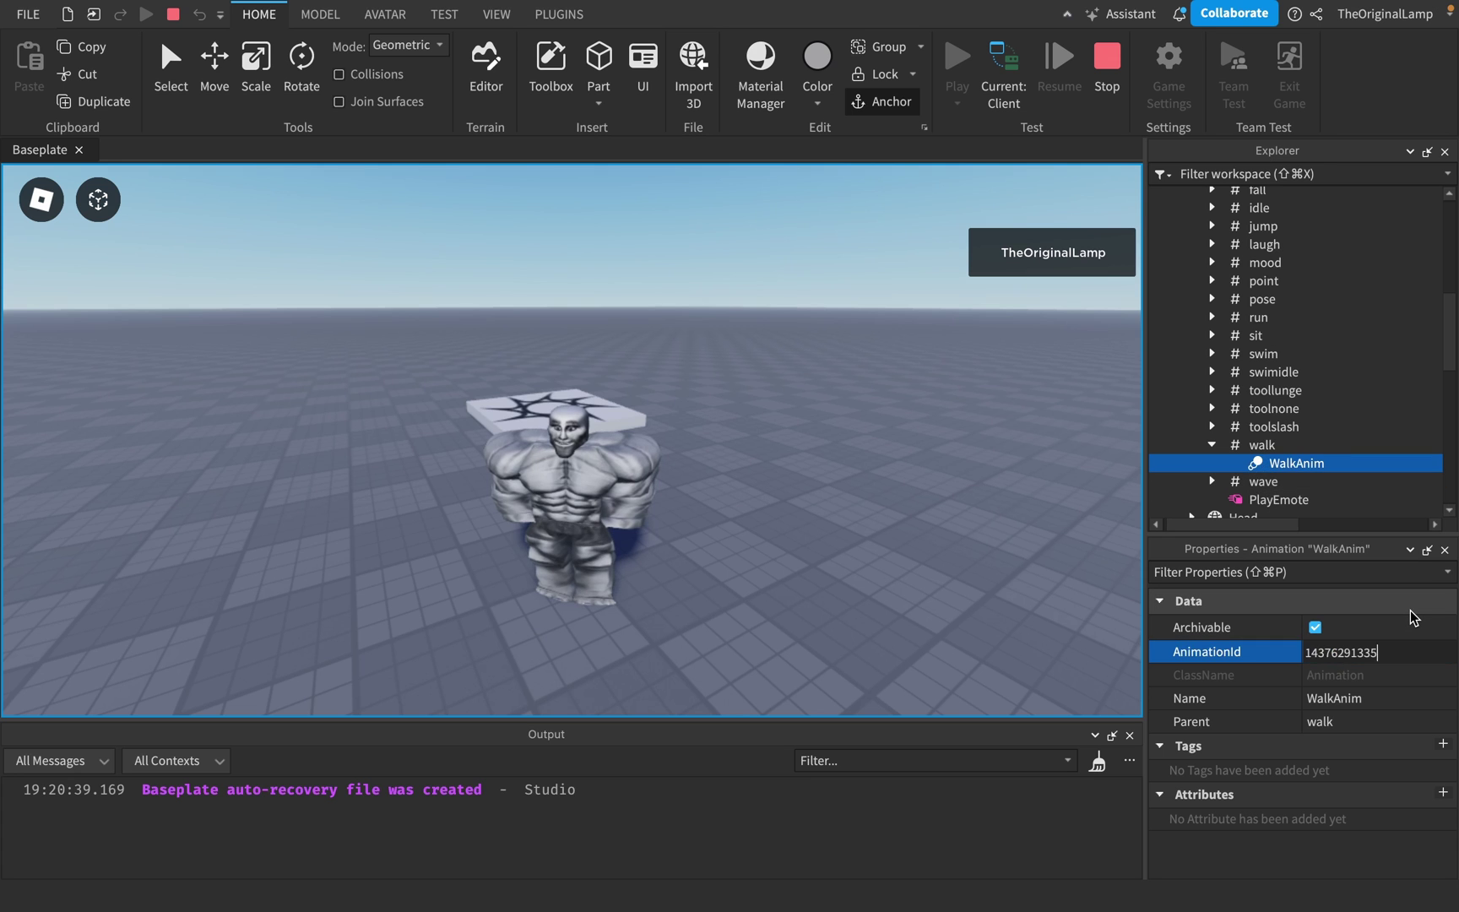
{"action": "key", "text": "Return"}
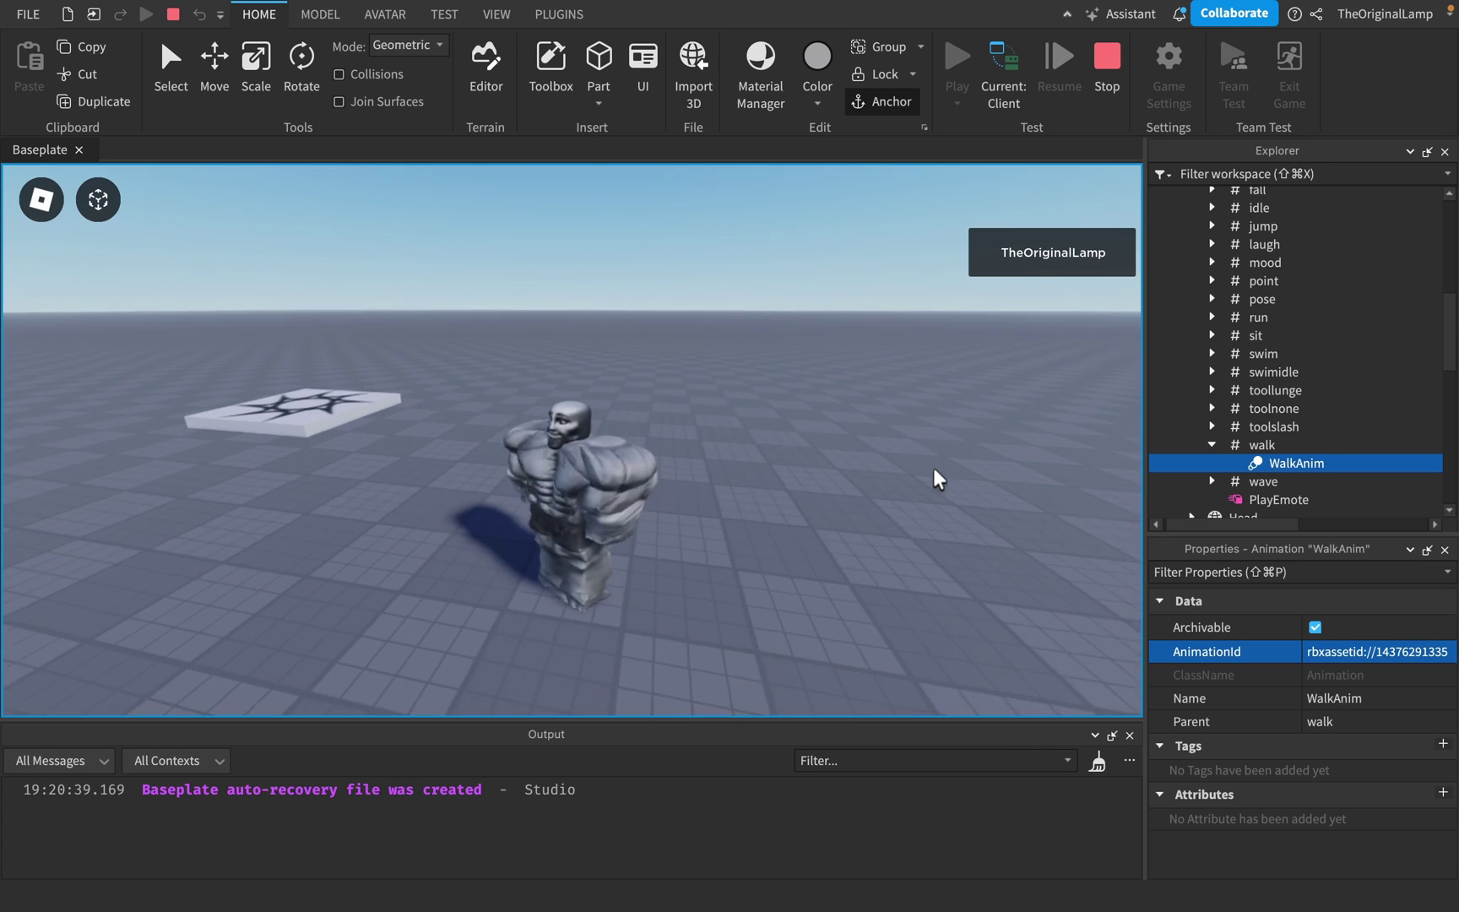
Walk the character around in different directions to test the replaced walk animation.
{"action": "key", "text": "w"}
{"action": "key", "text": "d"}
{"action": "key", "text": "w"}
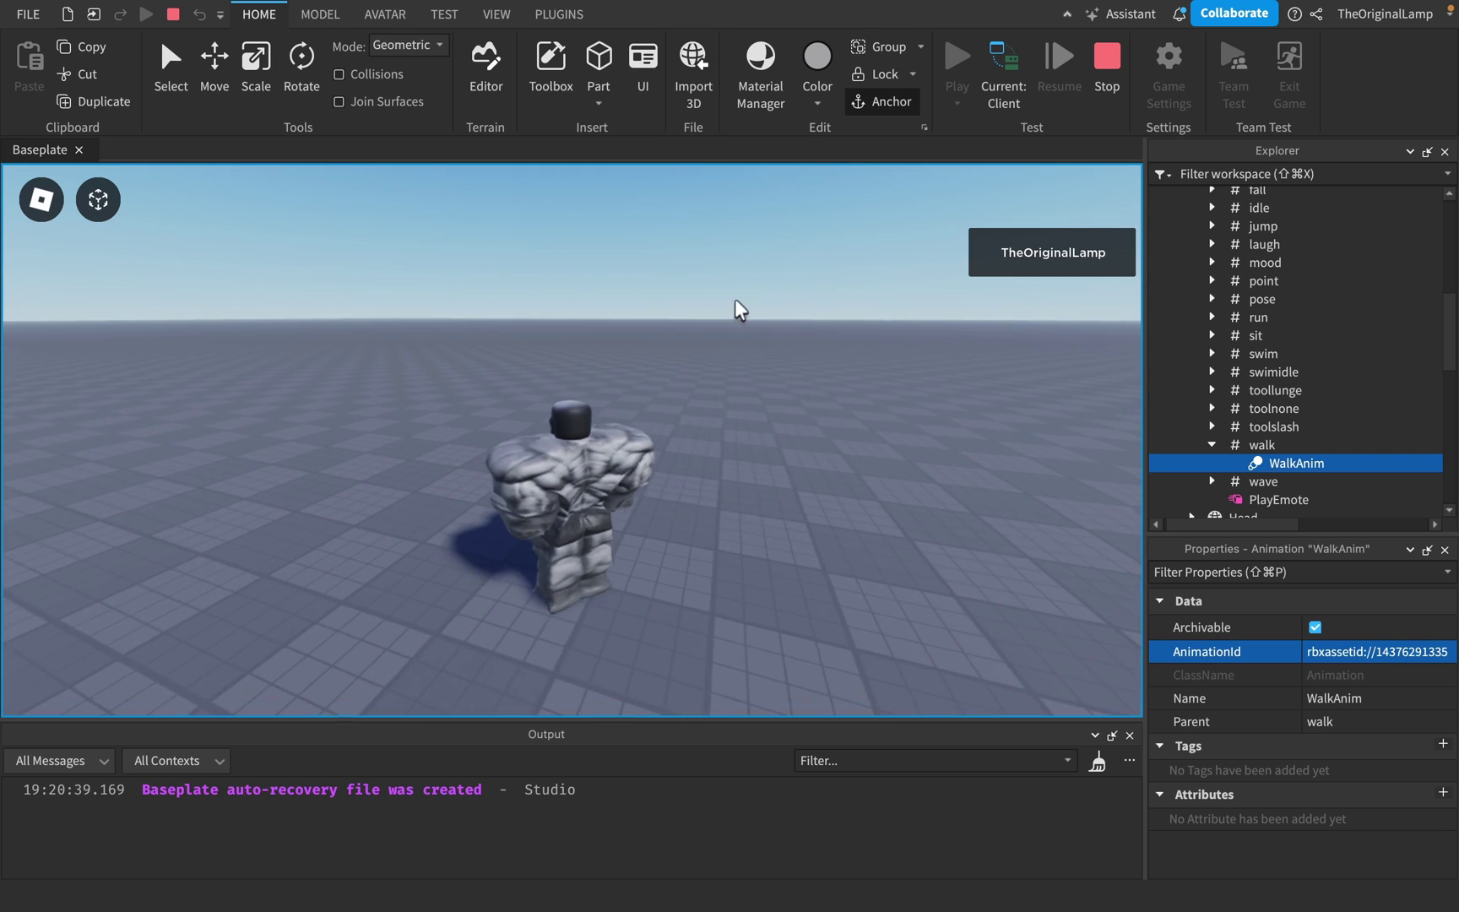
{"action": "key", "text": "a"}
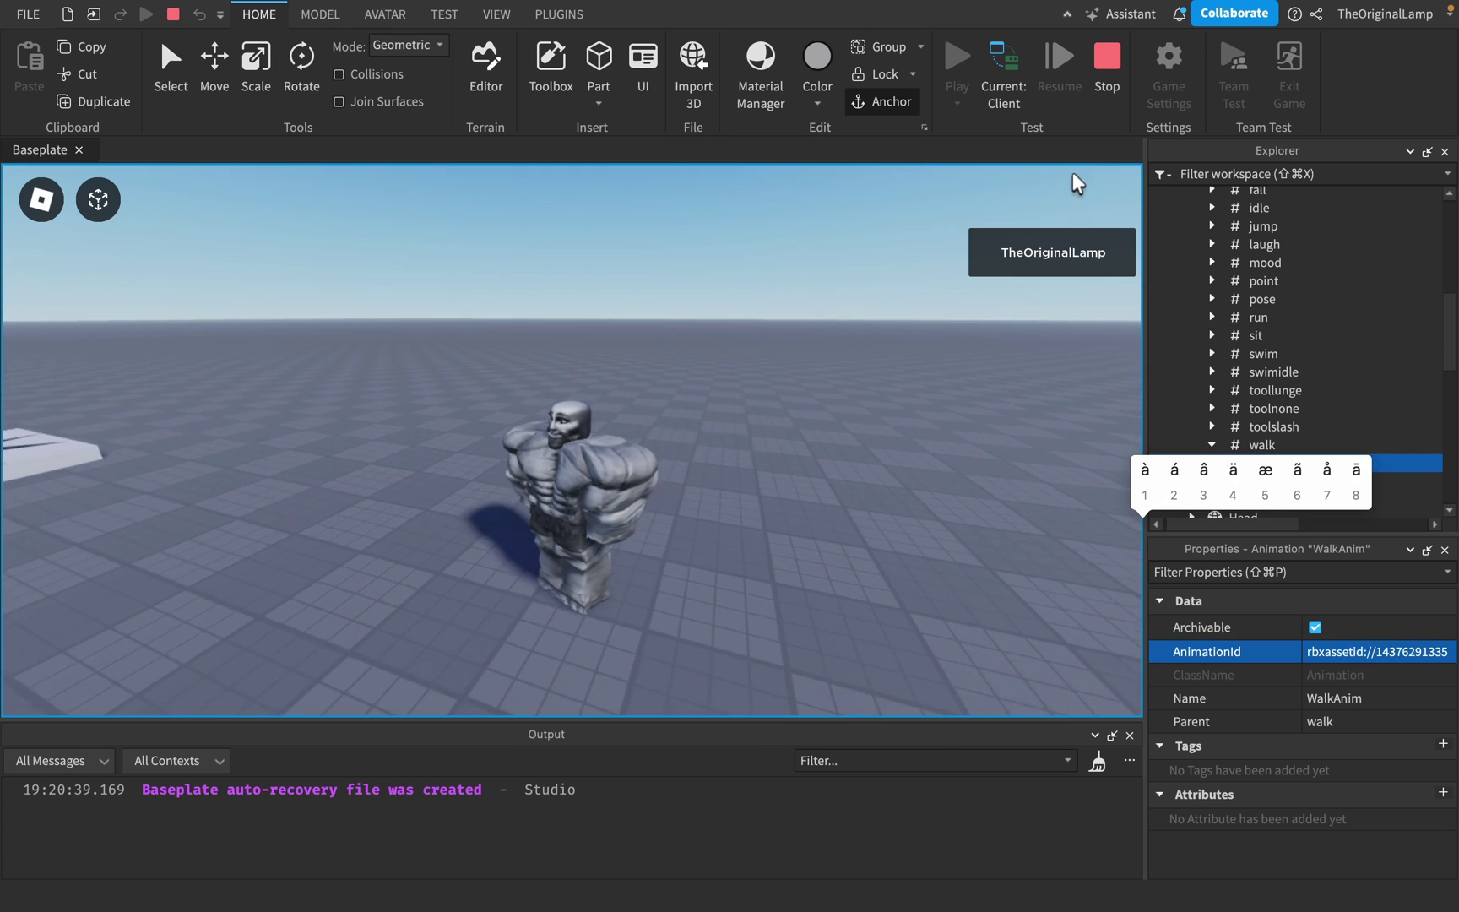
Stop the play test and return to editing the baseplate.
{"action": "left_click", "coordinate": [1108, 64]}
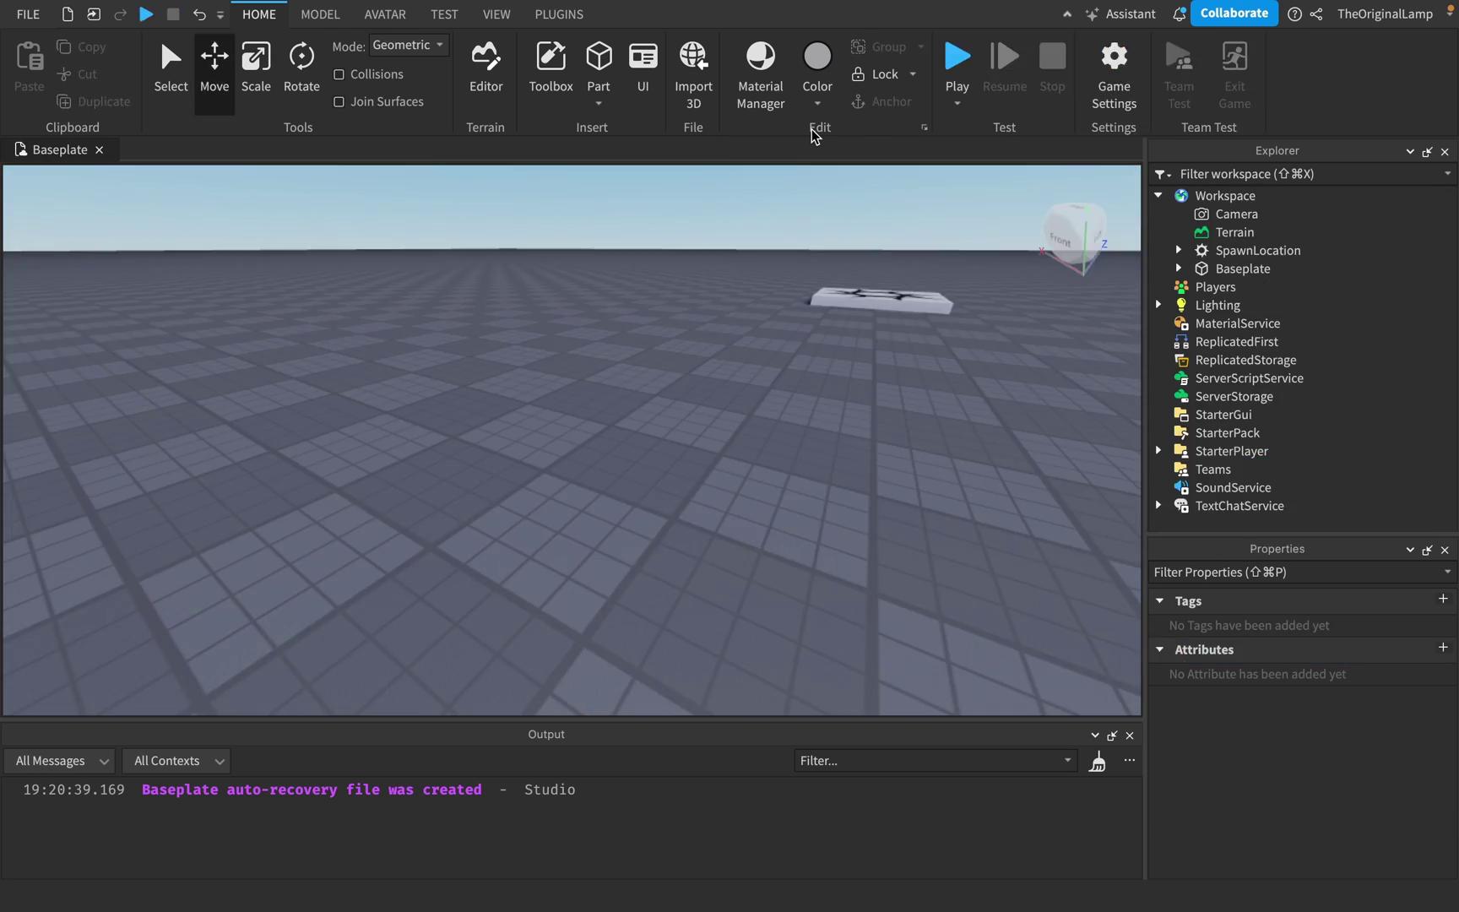
{"action": "right_click_drag", "start_coordinate": [847, 346], "coordinate": [848, 346]}
Open the Animation Editor from the avatar tools and close its window again.
{"action": "left_click", "coordinate": [321, 15]}
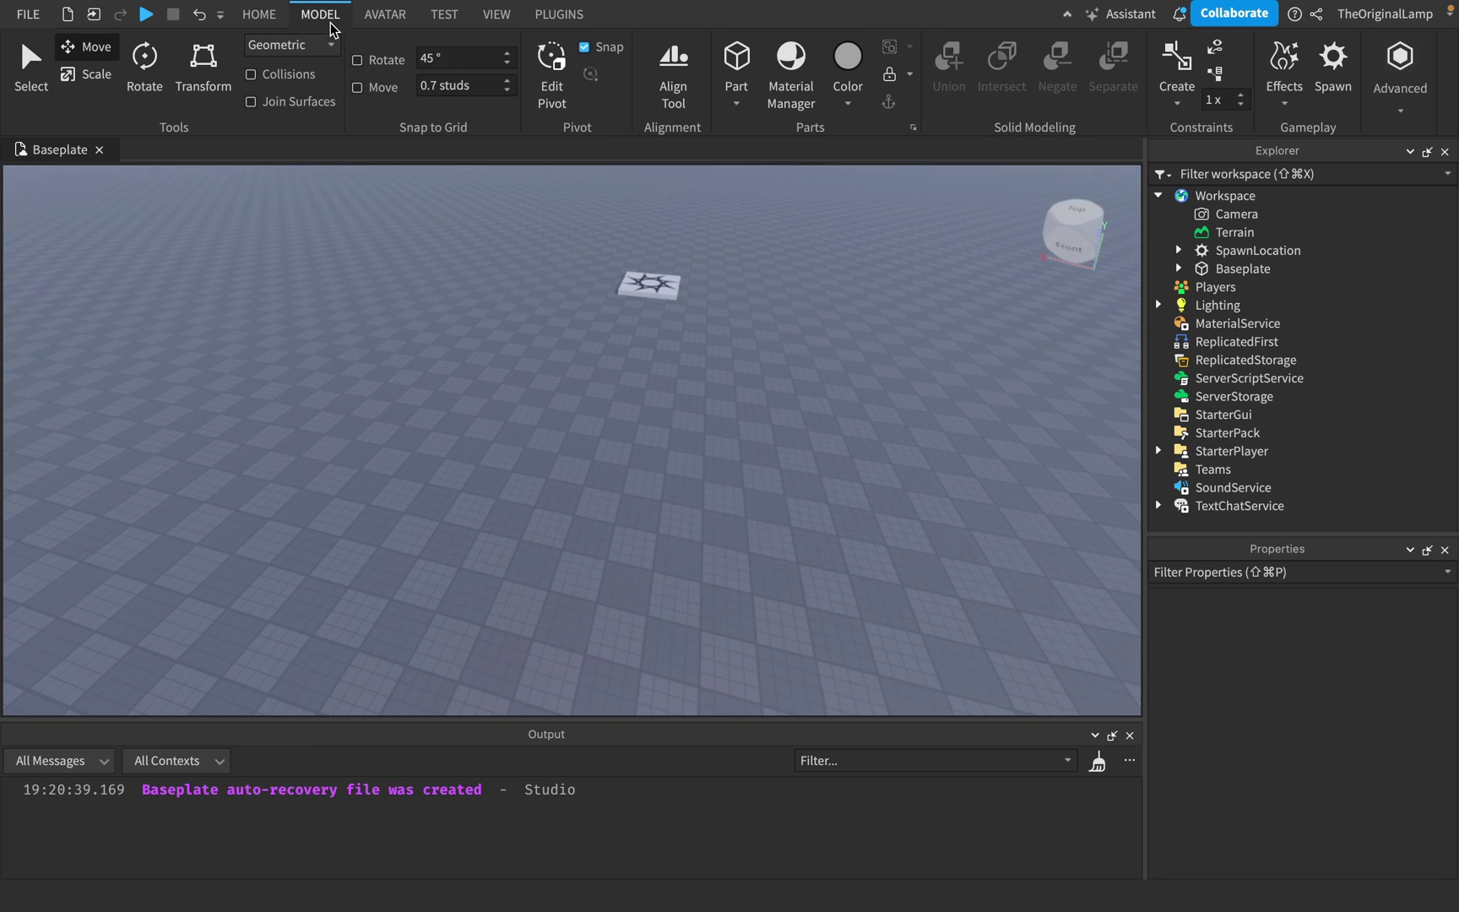
{"action": "scroll", "coordinate": [414, 15], "scroll_direction": "down", "scroll_amount": 3}
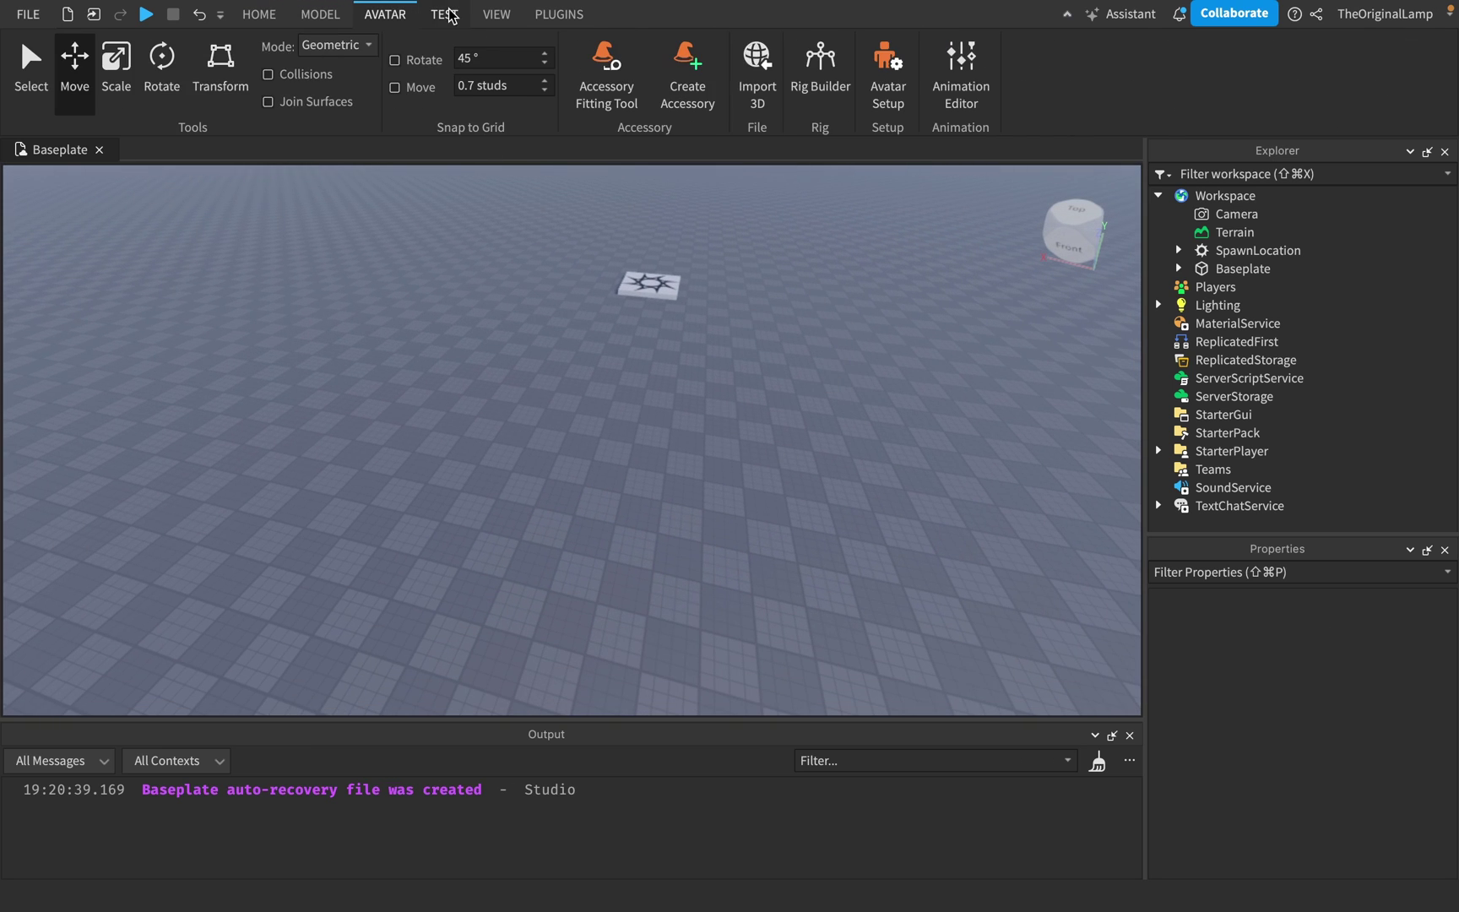
{"action": "scroll", "coordinate": [427, 19], "scroll_direction": "up", "scroll_amount": 2}
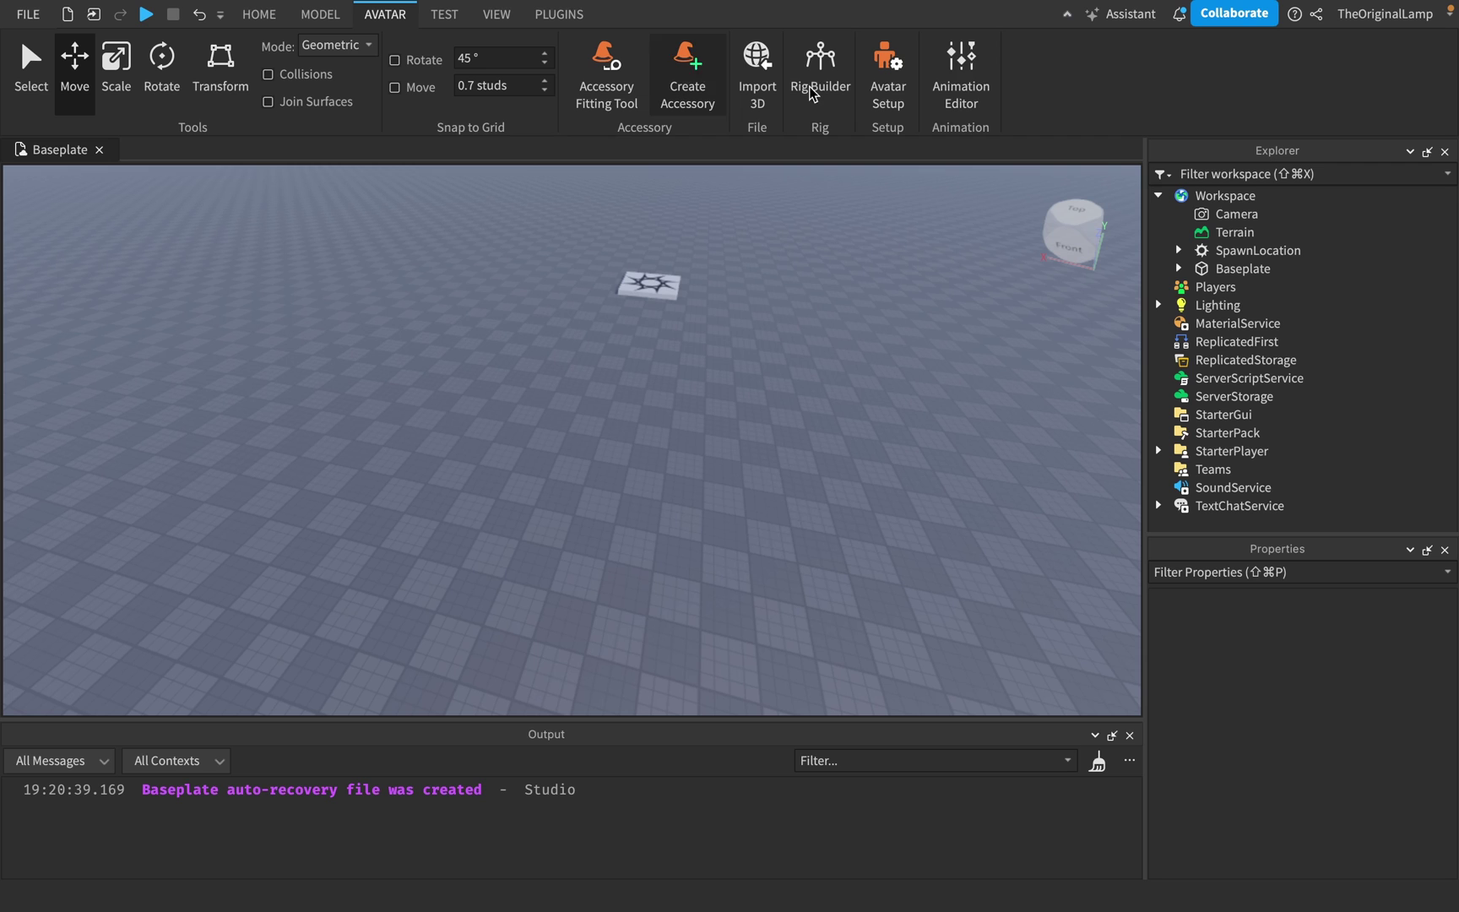
{"action": "left_click", "coordinate": [965, 93]}
{"action": "left_click", "coordinate": [1238, 293]}
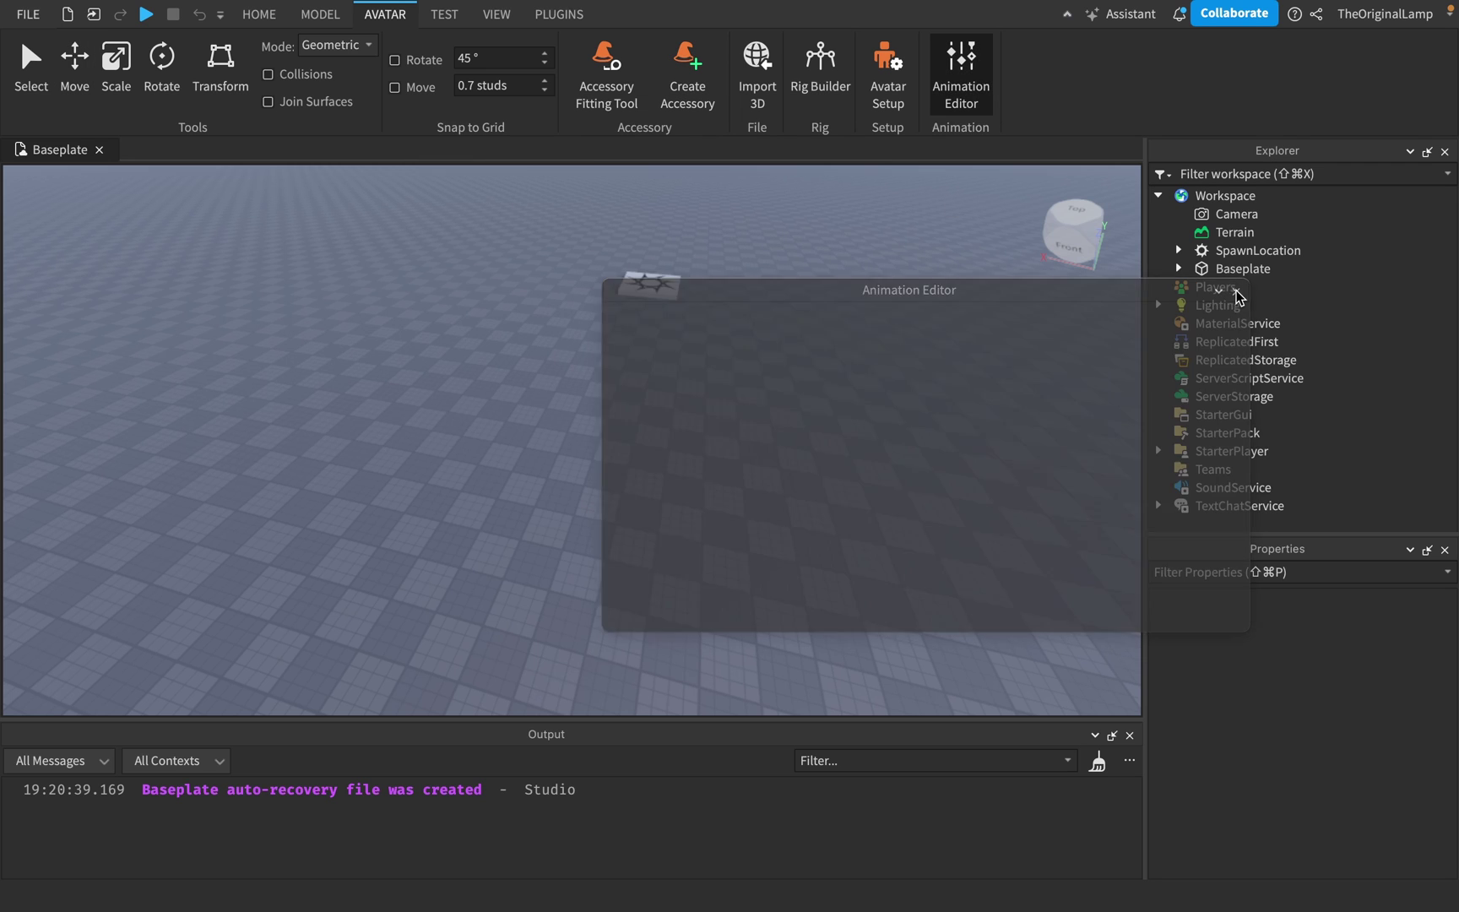
{"action": "right_click_drag", "start_coordinate": [786, 459], "coordinate": [540, 557]}
{"action": "key", "text": "w"}
{"action": "key", "text": "s"}
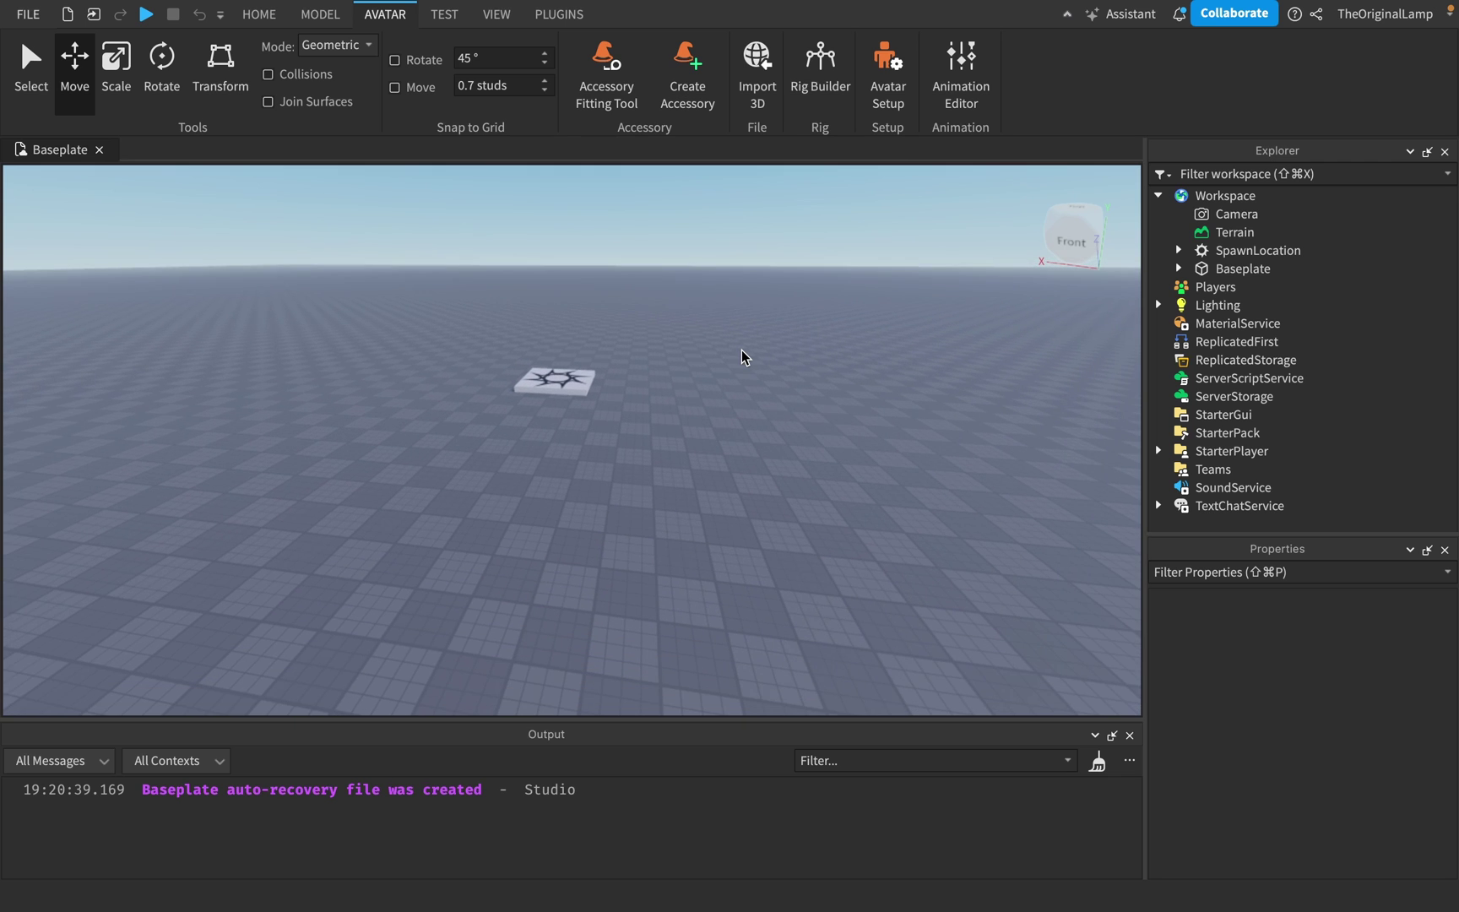
{"action": "key", "text": "w"}
{"action": "right_click_drag", "start_coordinate": [743, 355], "coordinate": [741, 350]}
{"action": "key", "text": "w"}
{"action": "key", "text": "s"}
{"action": "key", "text": "w"}
{"action": "key", "text": "s"}
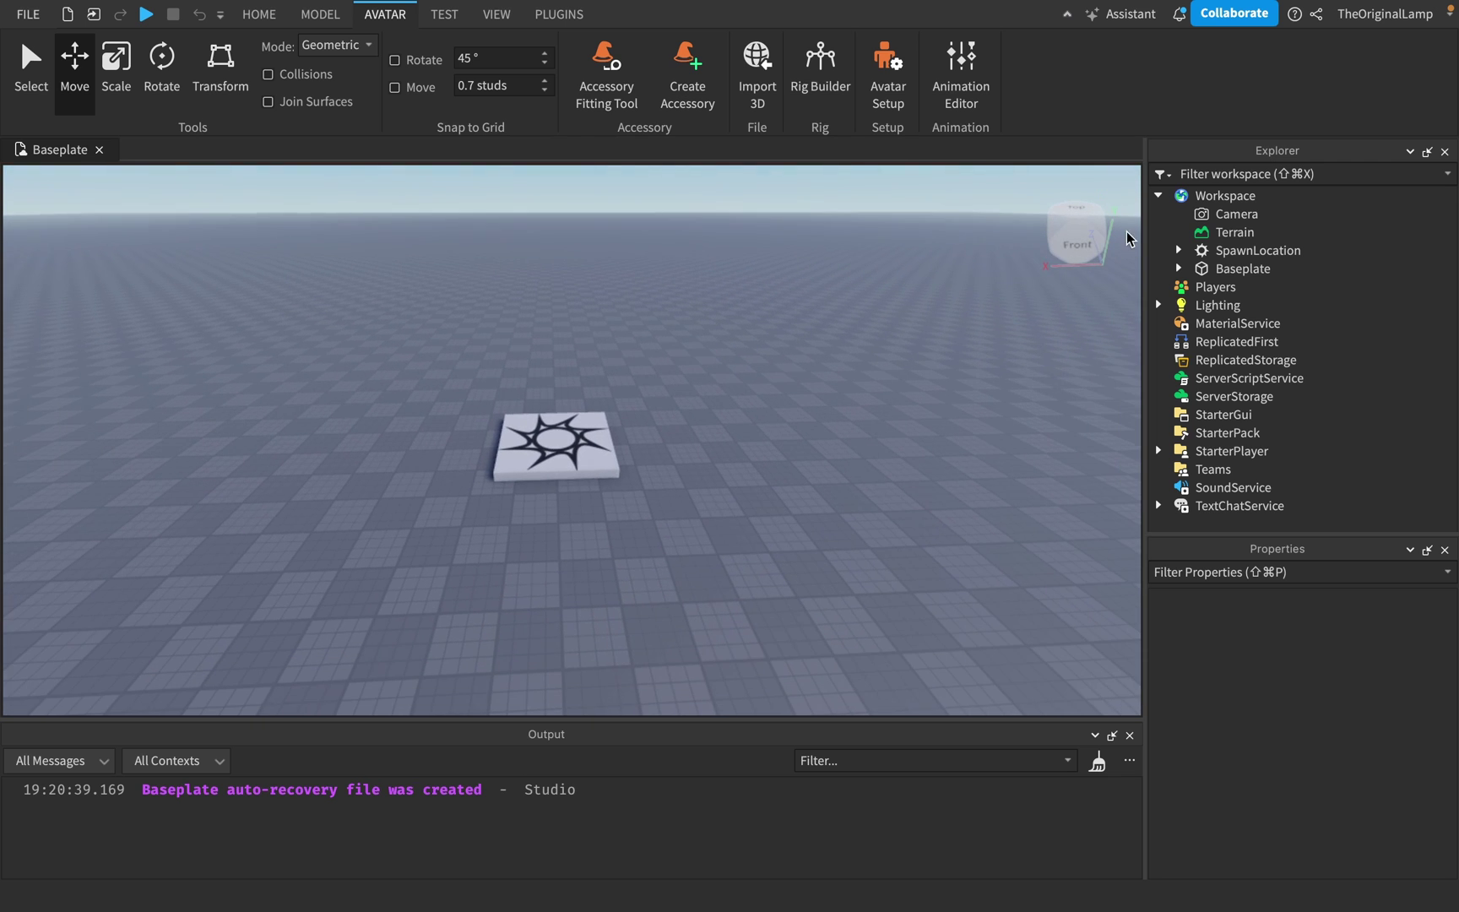
{"action": "left_click", "coordinate": [1158, 199]}
{"action": "left_click", "coordinate": [1159, 200]}
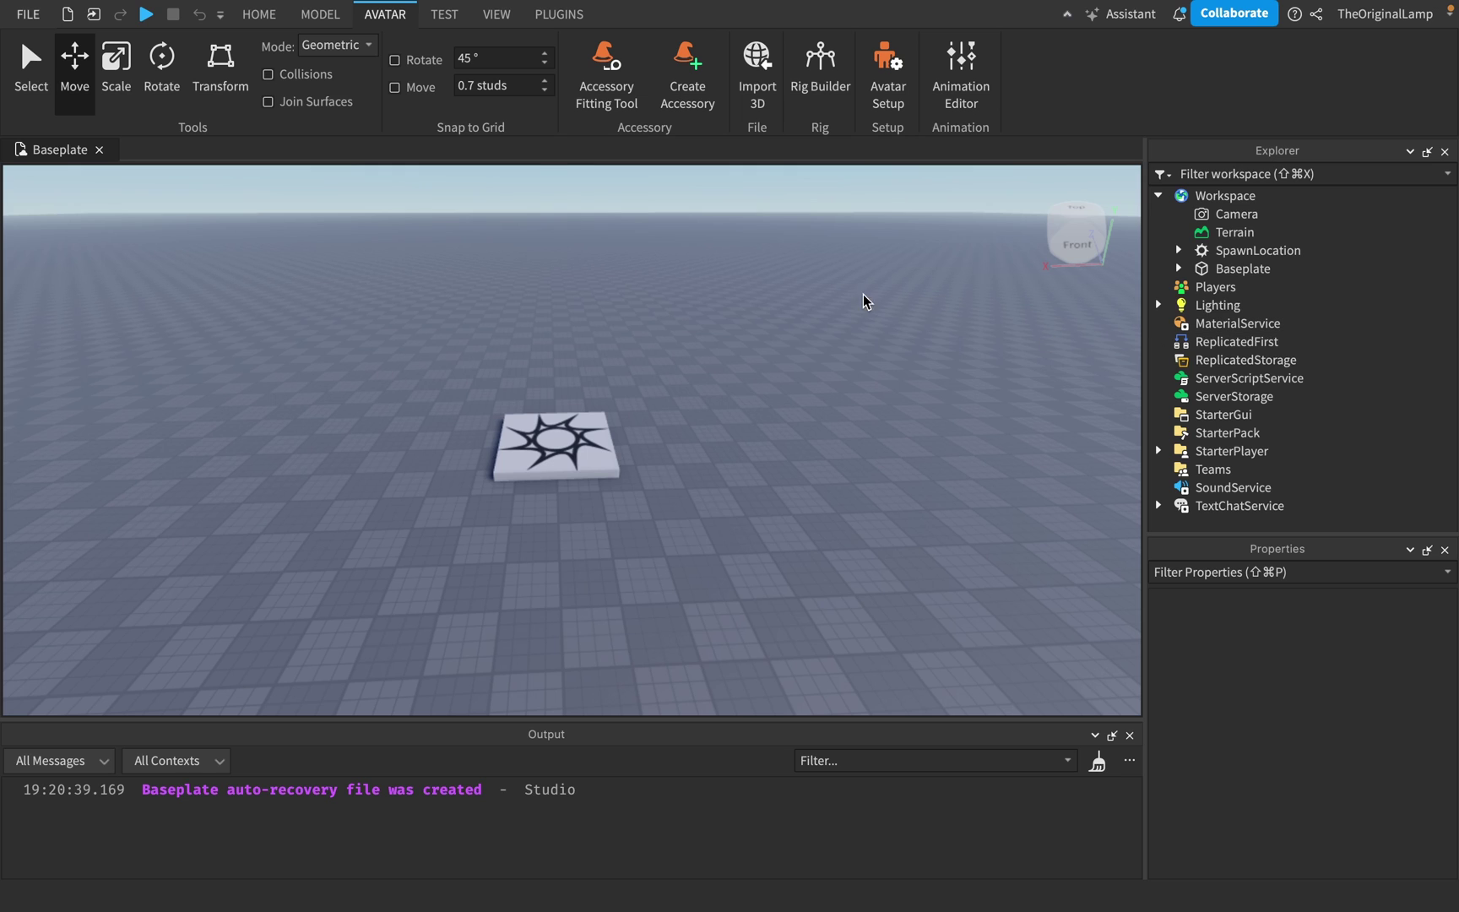
{"action": "left_click", "coordinate": [259, 14]}
{"action": "scroll", "coordinate": [547, 235], "scroll_direction": "up", "scroll_amount": 3}
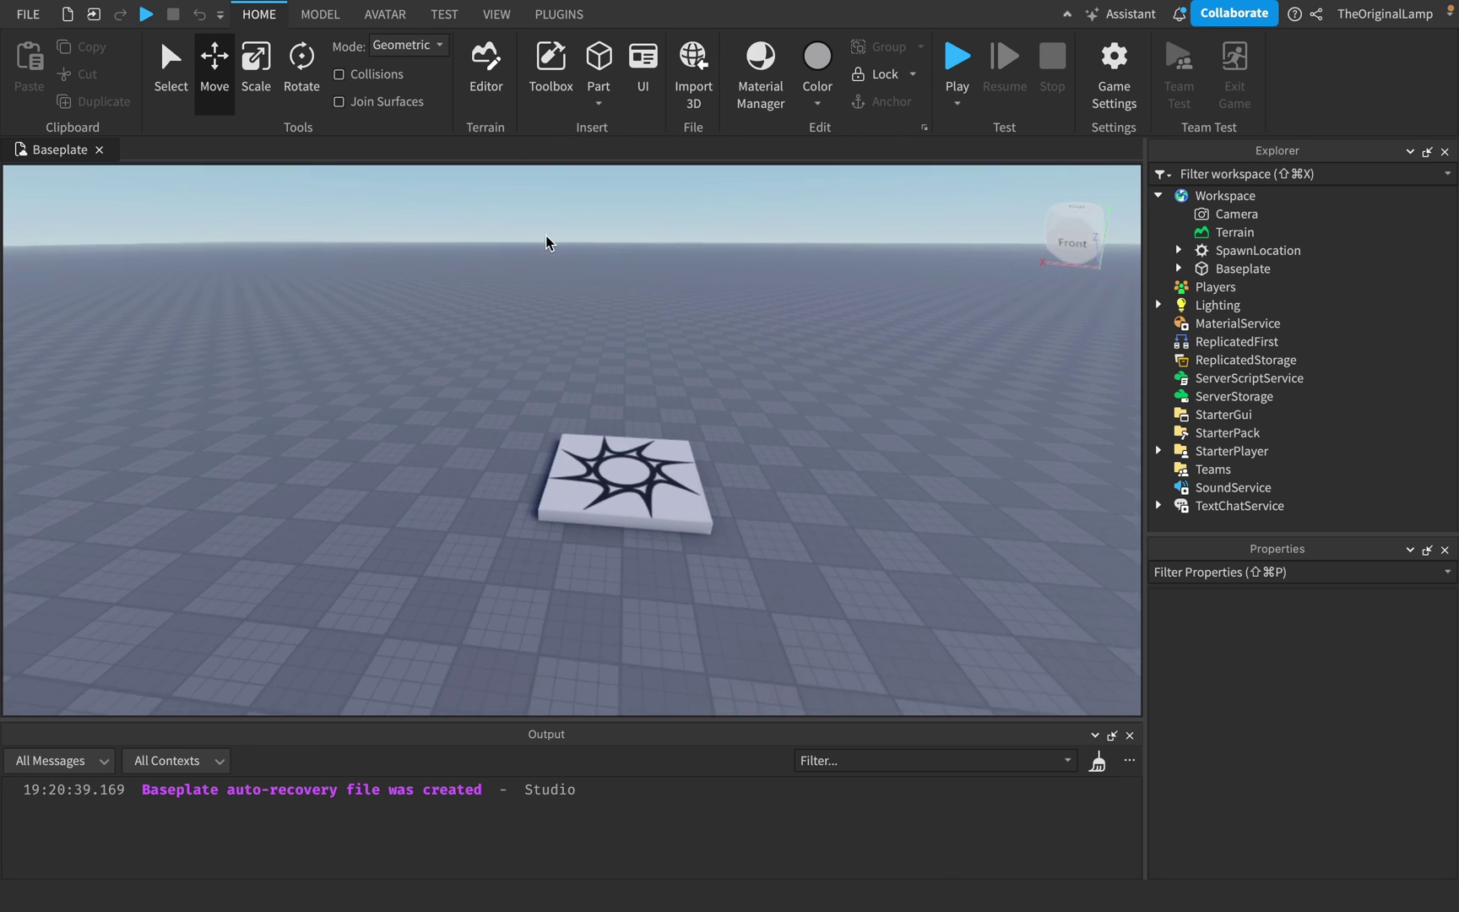